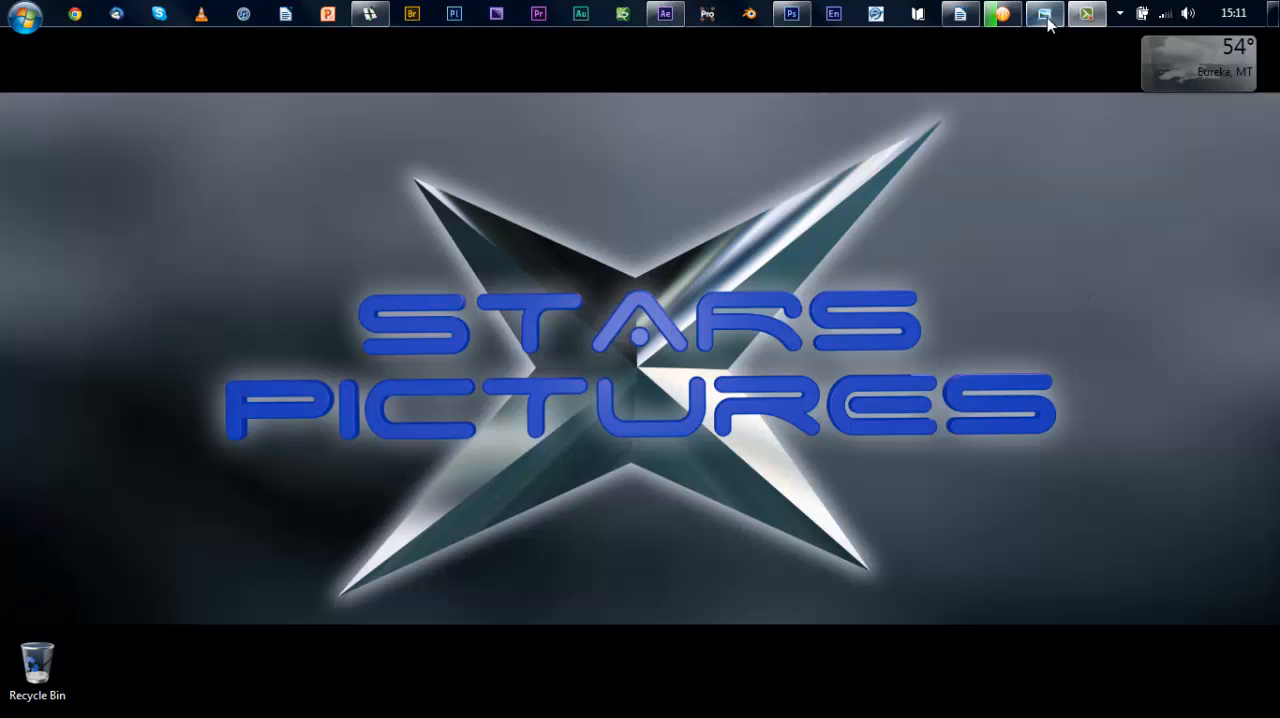
Step: Look through the soccer, Street, Fish and Sister photos in Windows Photo Viewer, ending back on the soccer photo
{"action": "mouse_move", "coordinate": [1044, 14]}
{"action": "left_click", "coordinate": [1050, 115]}
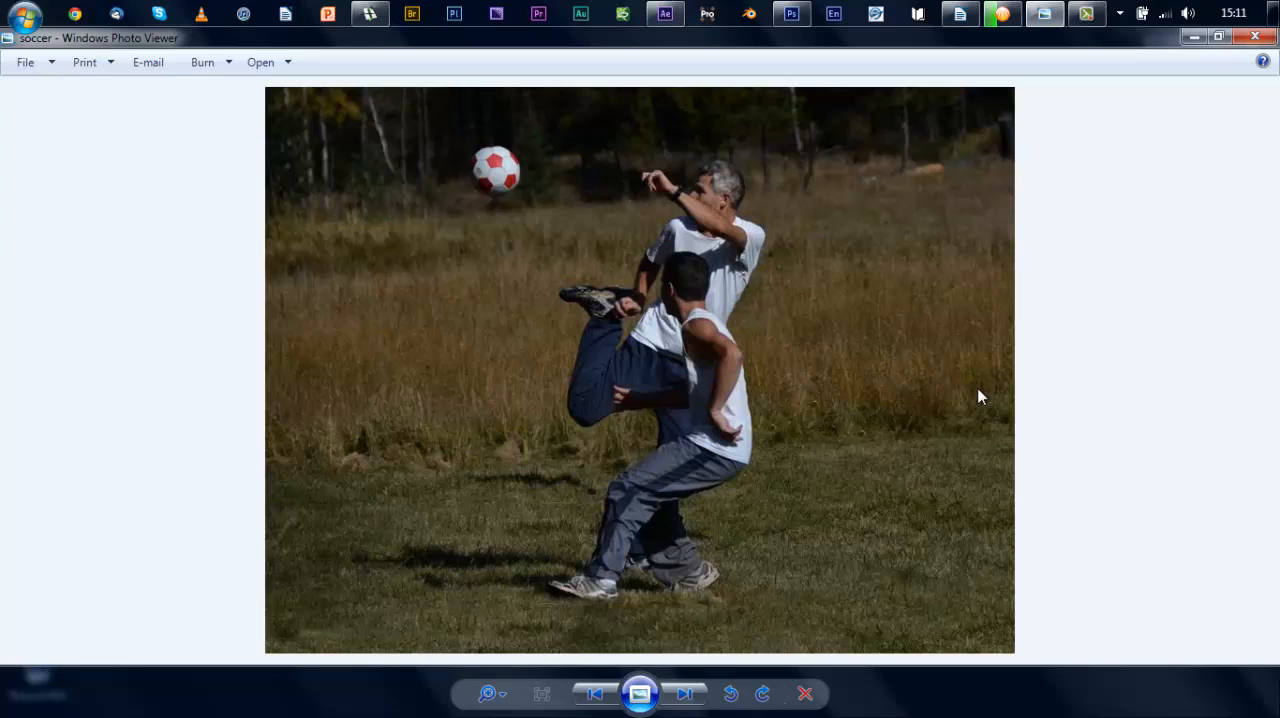
{"action": "key", "text": "Right"}
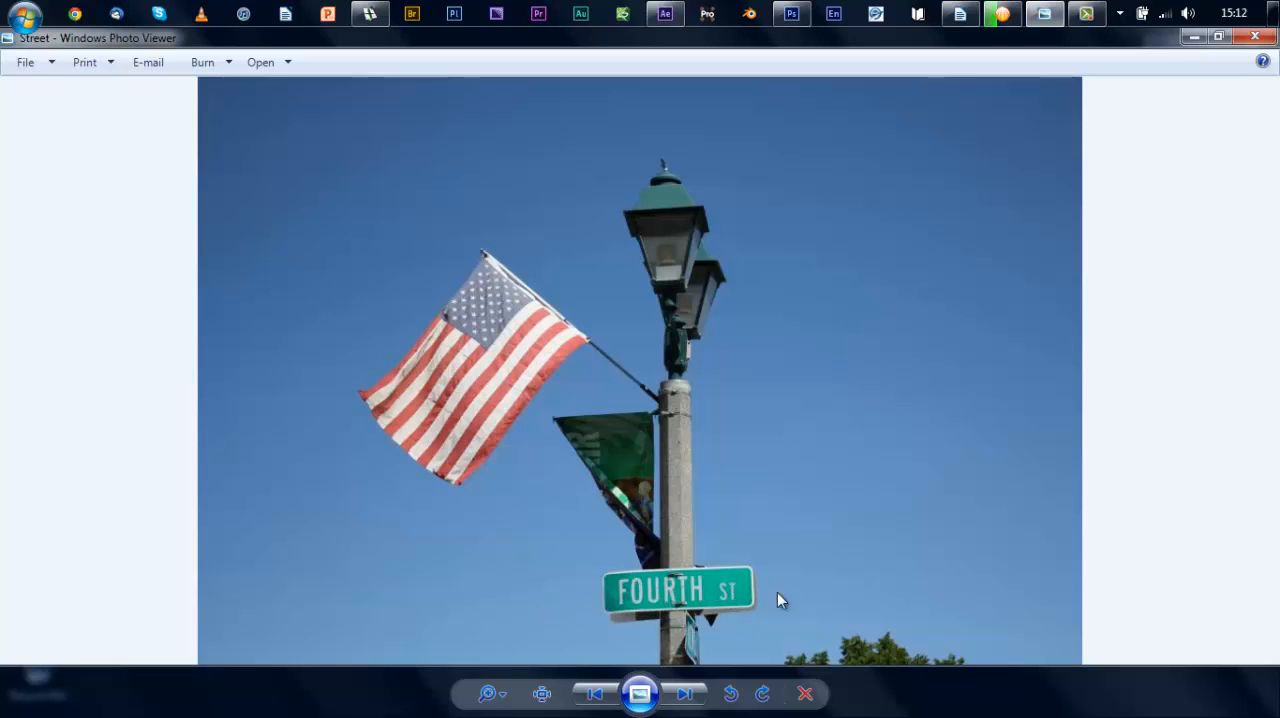
{"action": "key", "text": "Right"}
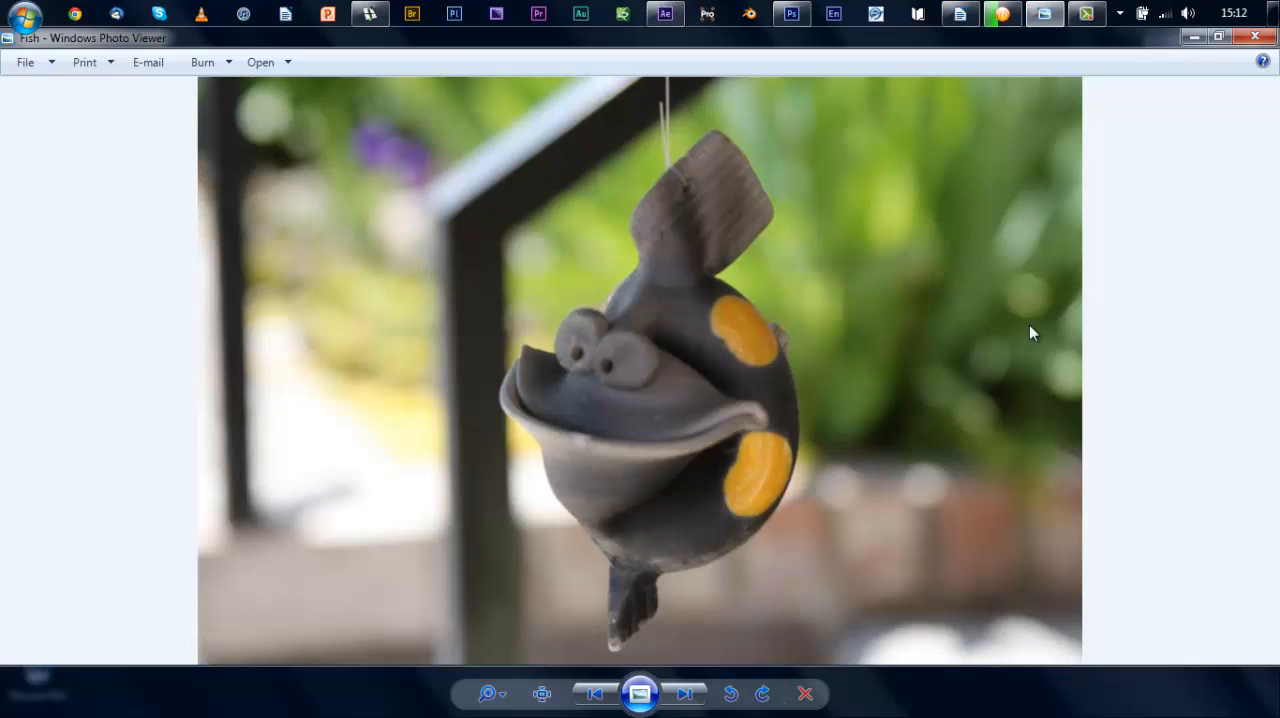
{"action": "key", "text": "Right"}
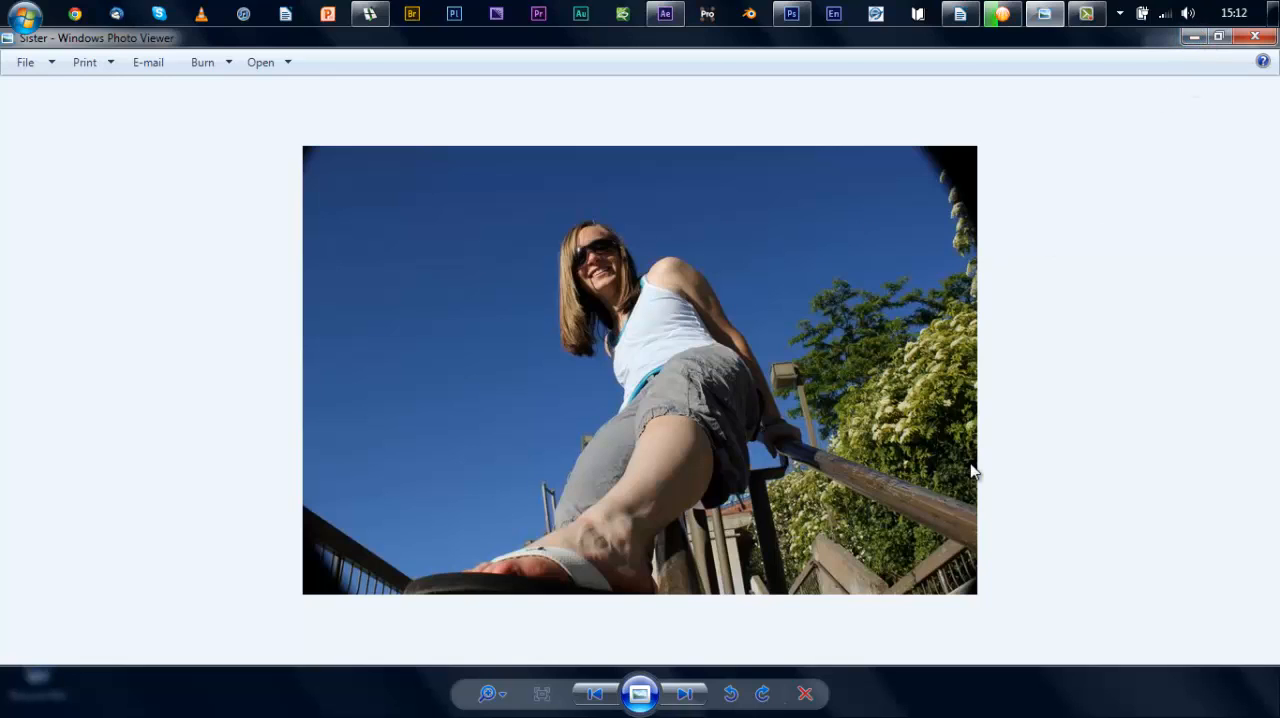
{"action": "key", "text": "Right"}
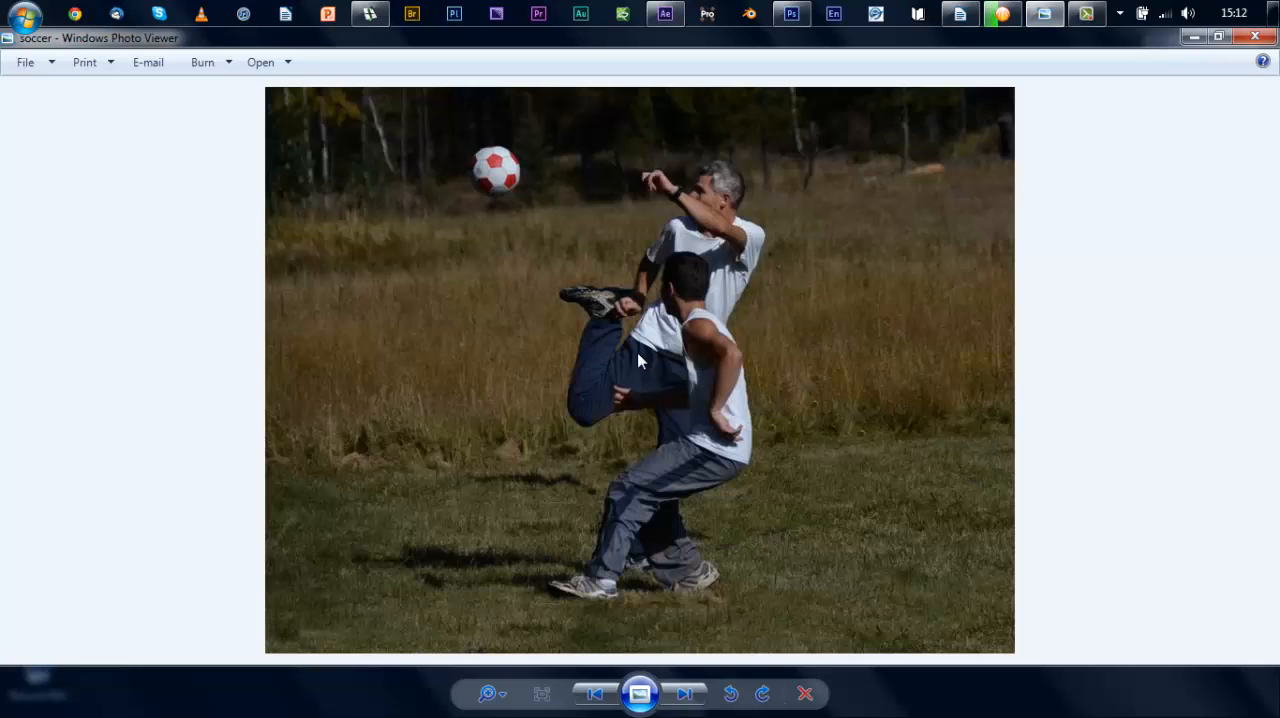
Step: Open the soccer photo from Windows Photo Viewer in Adobe Photoshop
{"action": "right_click", "coordinate": [637, 352]}
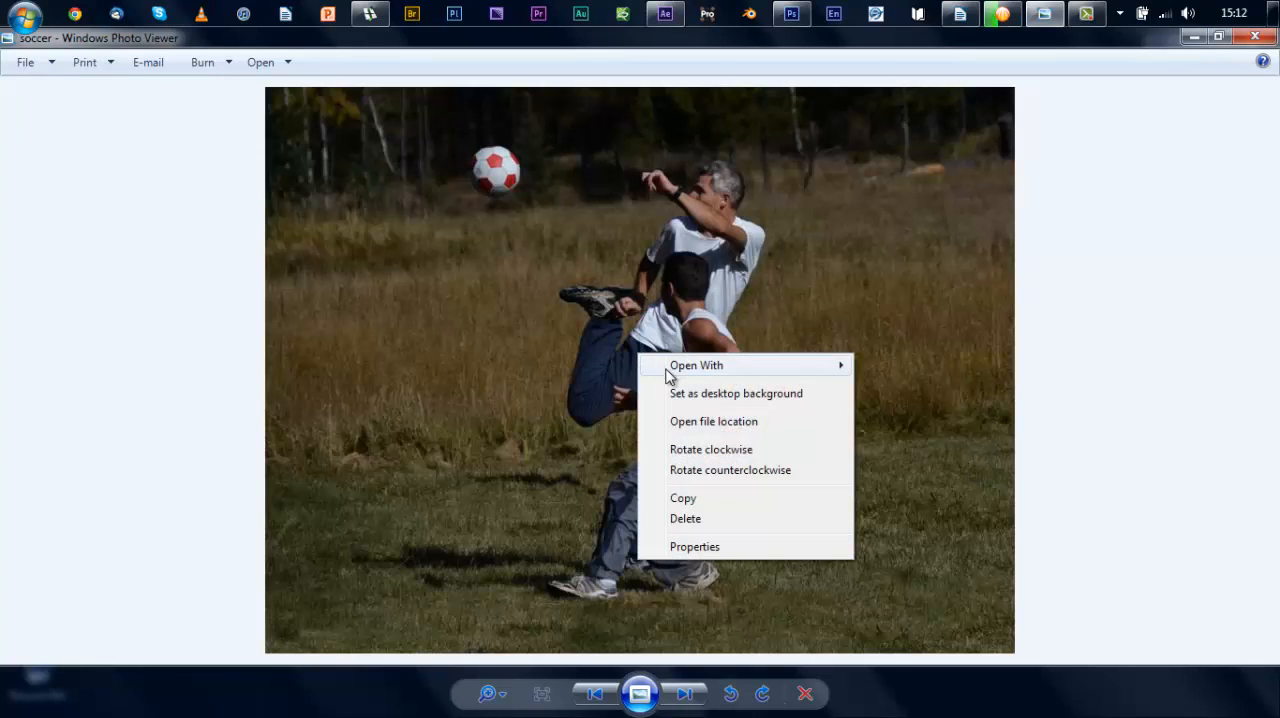
{"action": "mouse_move", "coordinate": [690, 367]}
{"action": "left_click", "coordinate": [952, 449]}
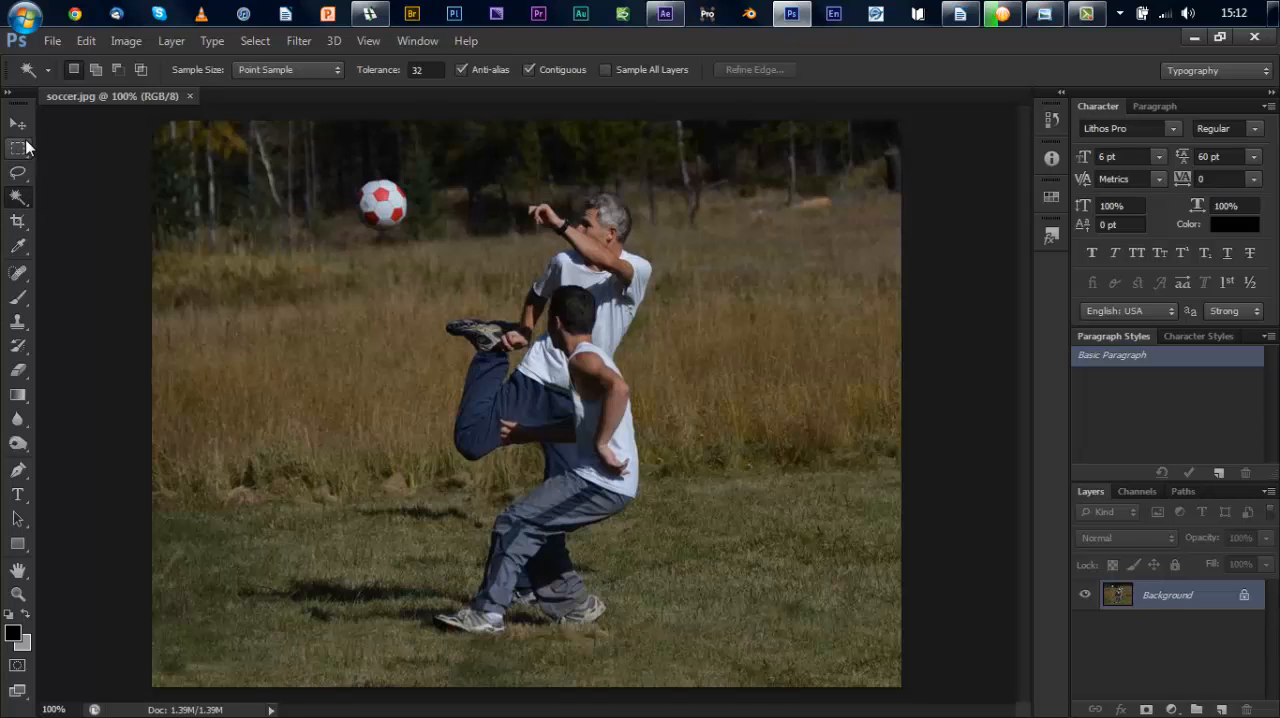
Step: Select both players' bodies and the older man's head using the Quick Selection tool with a 60 px brush
{"action": "left_click", "coordinate": [14, 206]}
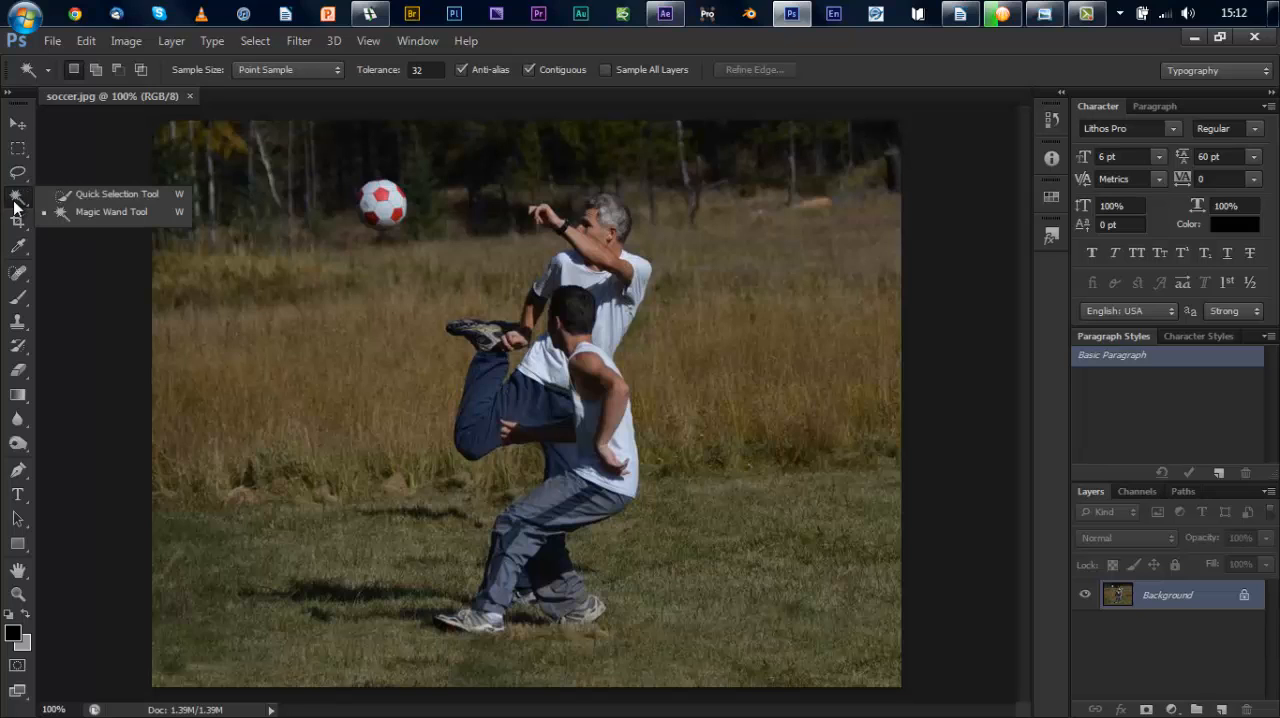
{"action": "left_click", "coordinate": [77, 194]}
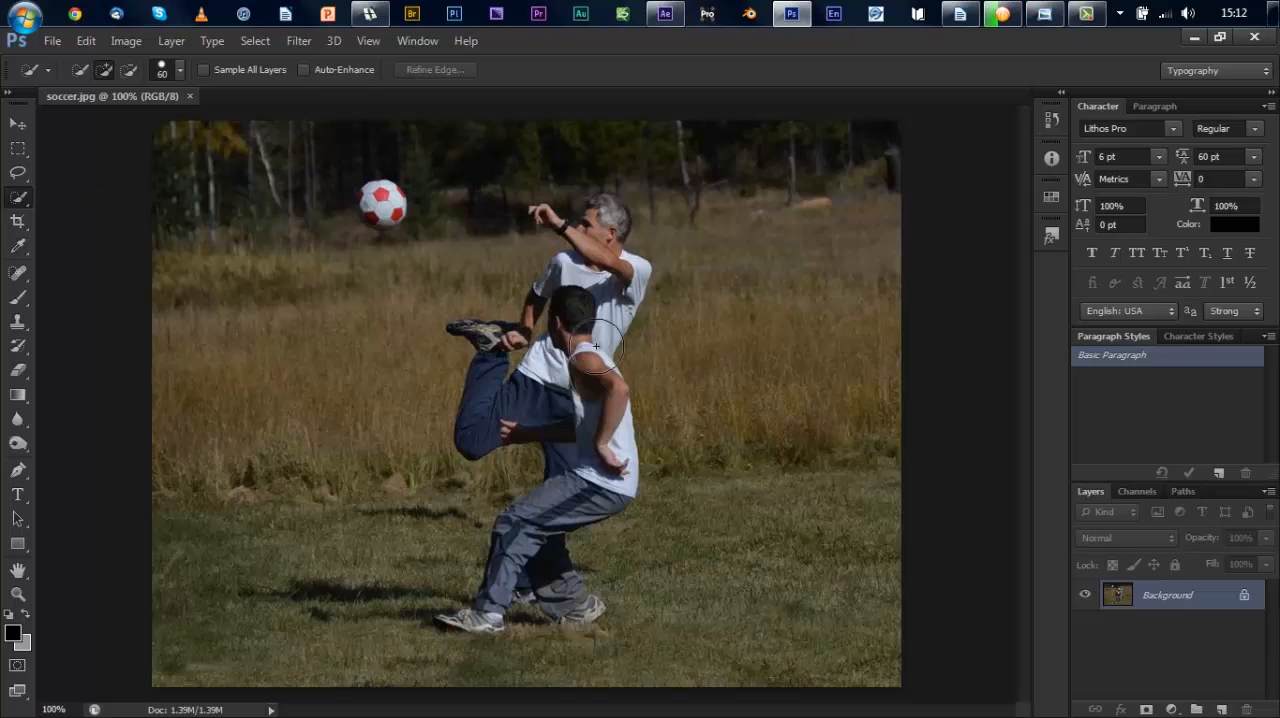
{"action": "mouse_move", "coordinate": [595, 345]}
{"action": "left_mouse_down"}
{"action": "mouse_move", "coordinate": [578, 300]}
{"action": "mouse_move", "coordinate": [566, 322]}
{"action": "mouse_move", "coordinate": [600, 362]}
{"action": "mouse_move", "coordinate": [584, 390]}
{"action": "mouse_move", "coordinate": [586, 480]}
{"action": "mouse_move", "coordinate": [557, 486]}
{"action": "mouse_move", "coordinate": [500, 585]}
{"action": "mouse_move", "coordinate": [568, 600]}
{"action": "mouse_move", "coordinate": [477, 629]}
{"action": "mouse_move", "coordinate": [457, 608]}
{"action": "mouse_move", "coordinate": [586, 520]}
{"action": "left_mouse_up"}
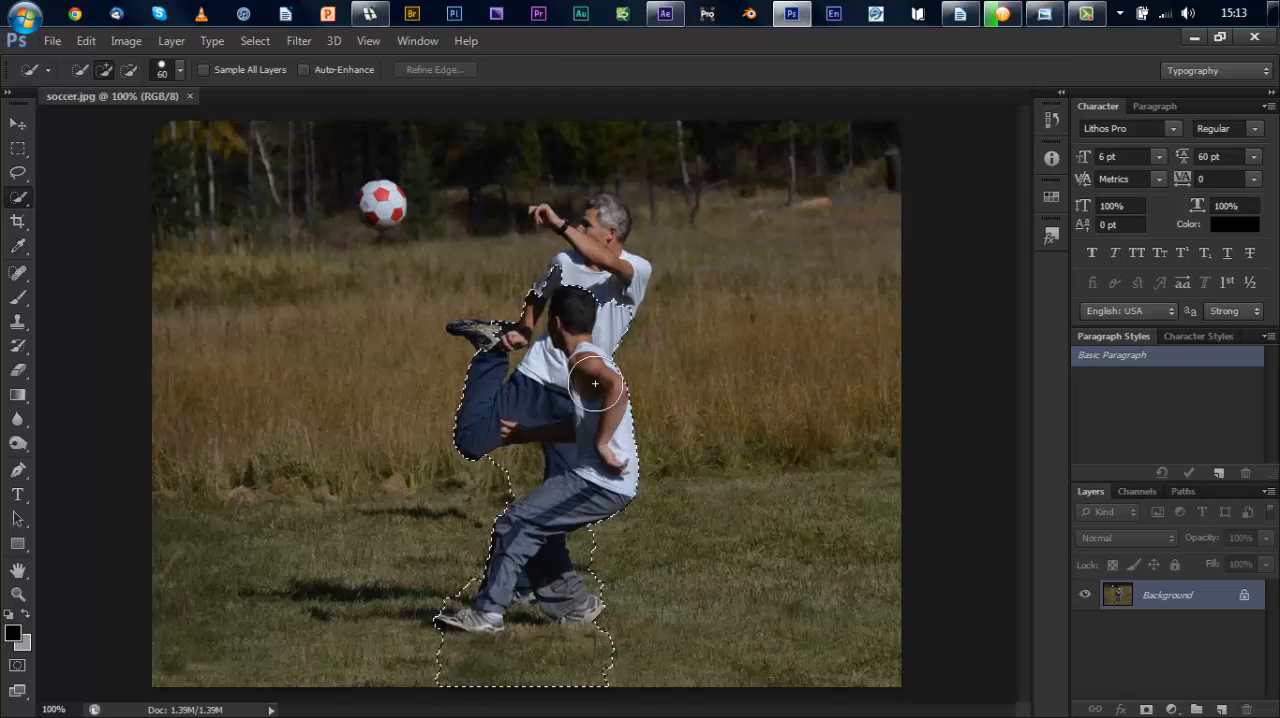
{"action": "mouse_move", "coordinate": [595, 383]}
{"action": "left_mouse_down"}
{"action": "mouse_move", "coordinate": [583, 290]}
{"action": "mouse_move", "coordinate": [602, 222]}
{"action": "left_mouse_up"}
Step: Reduce the selection brush to 15 px and add the man's raised hand and lifted shoe to the selection
{"action": "key", "text": "bracketleft"}
{"action": "key", "text": "bracketleft"}
{"action": "key", "text": "bracketleft"}
{"action": "key", "text": "bracketleft"}
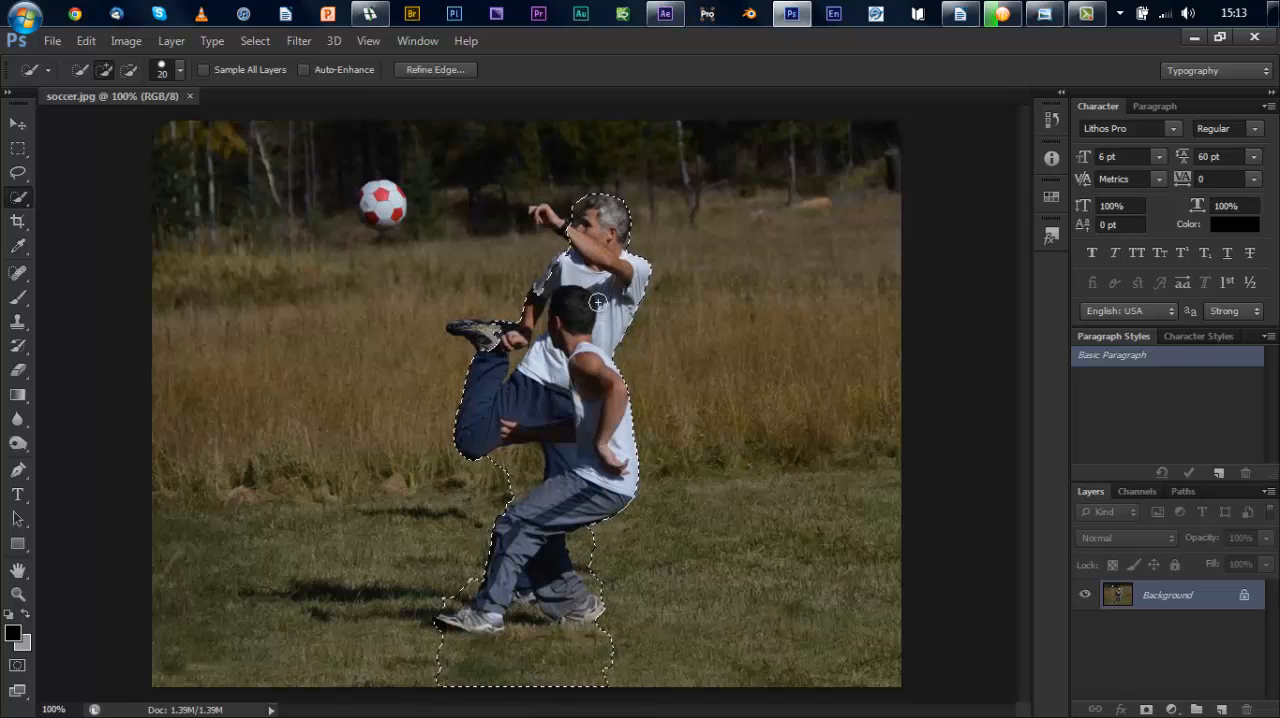
{"action": "key", "text": "bracketleft"}
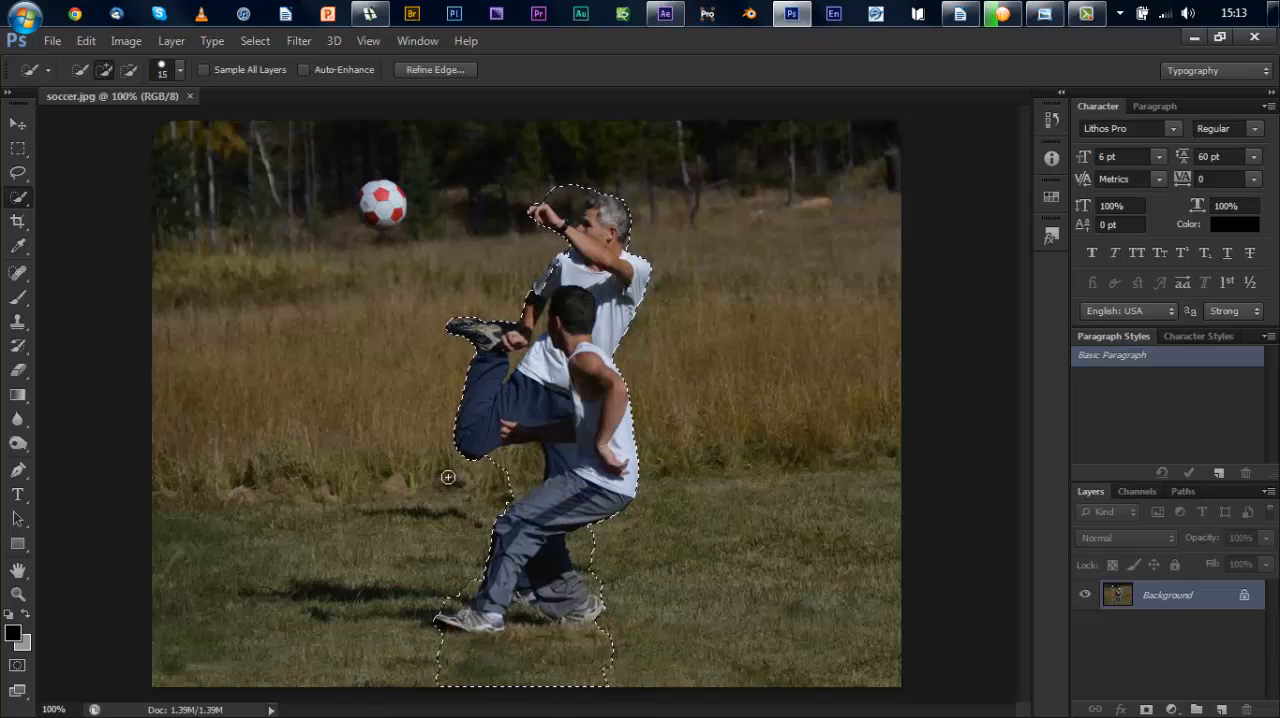
Step: Subtract the grass around the legs and feet and the background between the raised hand and head from the selection
{"action": "key", "text": "alt"}
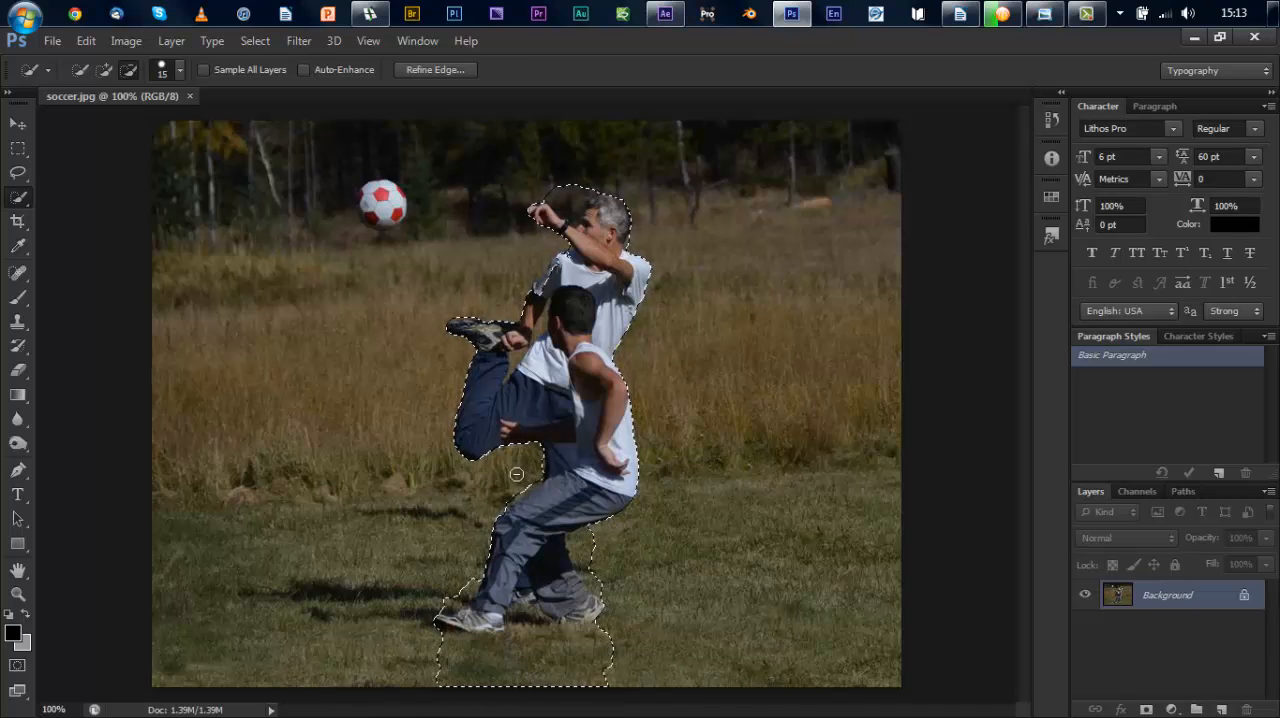
{"action": "key", "text": "alt"}
{"action": "mouse_move", "coordinate": [423, 646]}
{"action": "left_mouse_down"}
{"action": "mouse_move", "coordinate": [503, 674]}
{"action": "mouse_move", "coordinate": [614, 665]}
{"action": "left_mouse_up"}
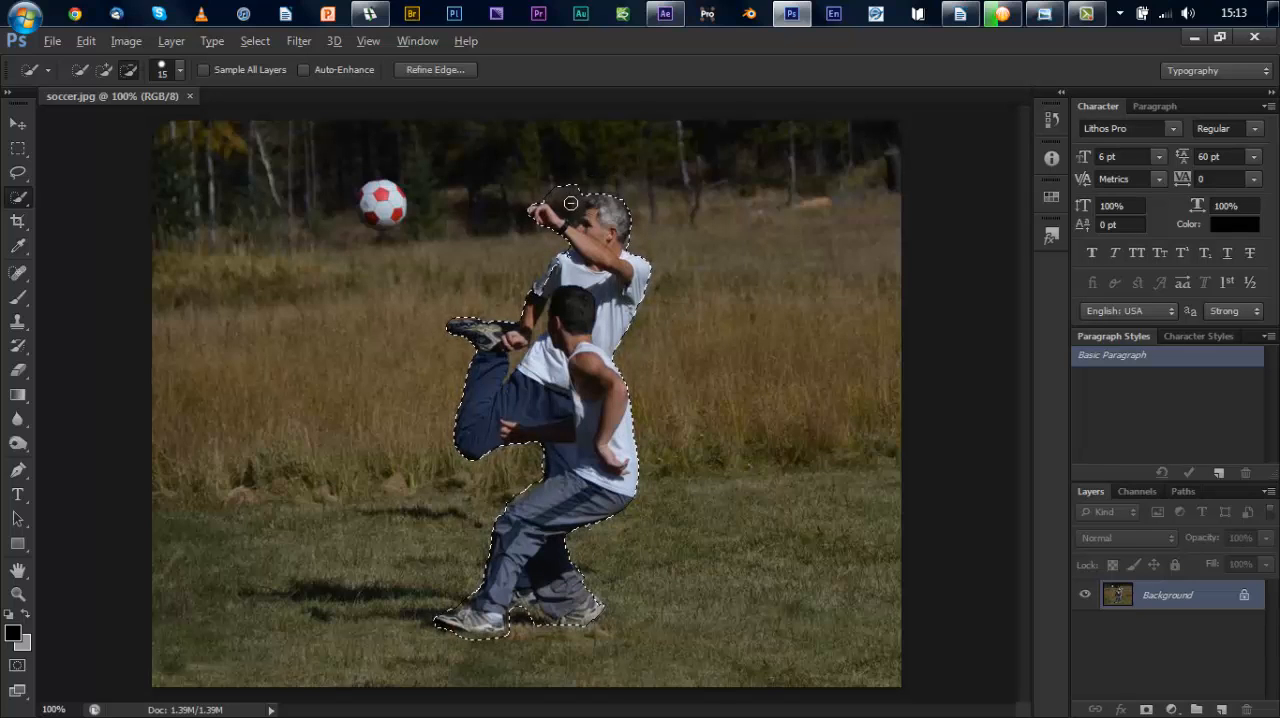
{"action": "mouse_move", "coordinate": [569, 200]}
{"action": "left_mouse_down"}
{"action": "mouse_move", "coordinate": [575, 213]}
{"action": "mouse_move", "coordinate": [553, 195]}
{"action": "left_mouse_up"}
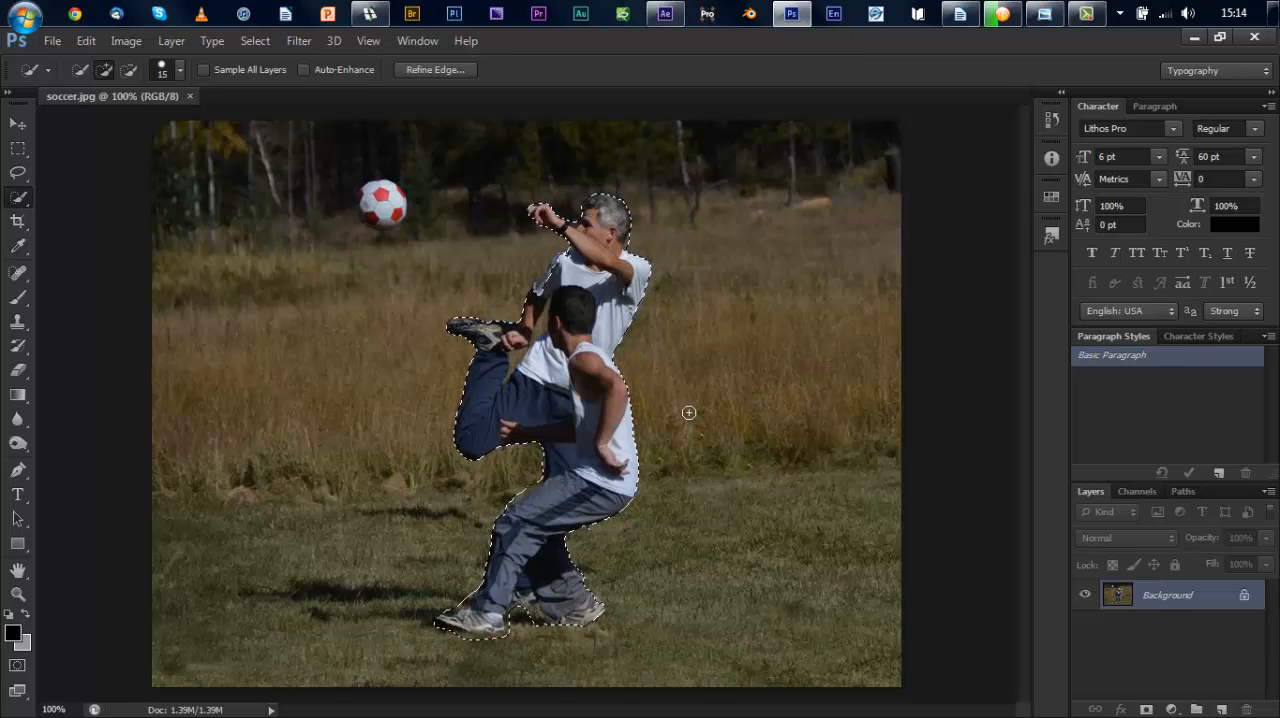
Step: Copy the selected players to a new layer, examine the cutout's edges with the background hidden, and undo the copy
{"action": "key", "text": "ctrl+j"}
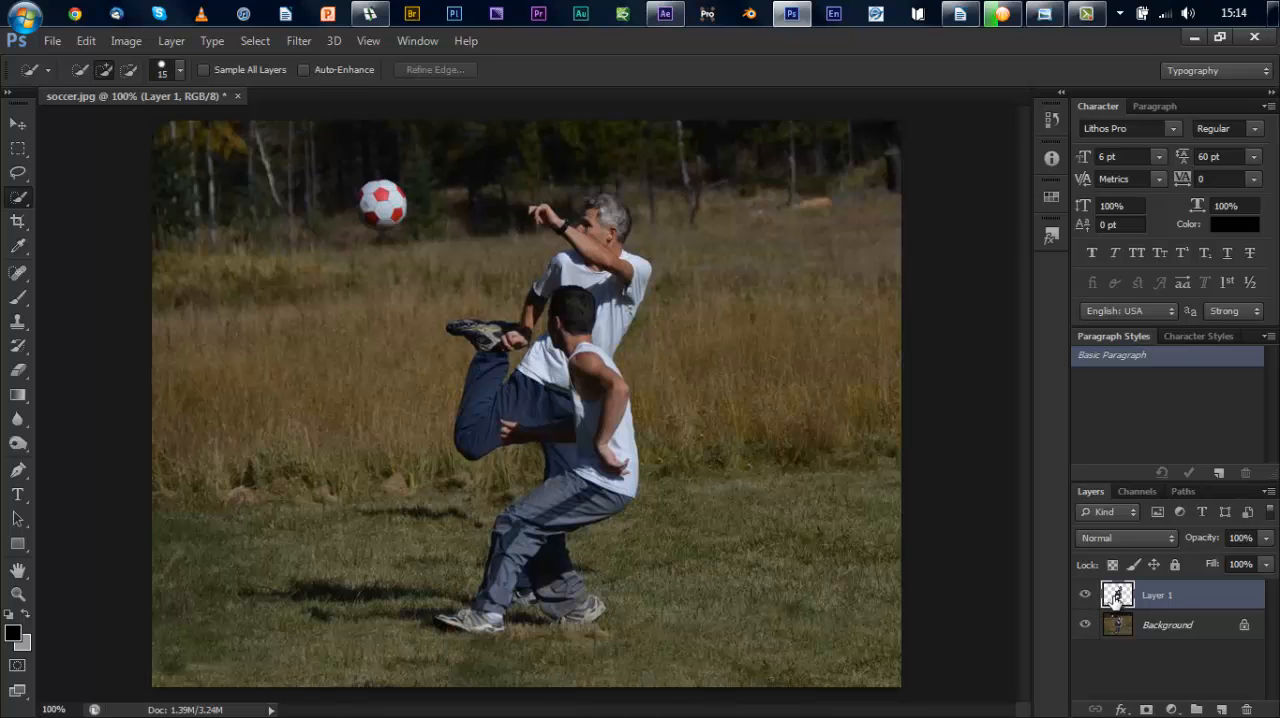
{"action": "left_click", "coordinate": [1085, 624]}
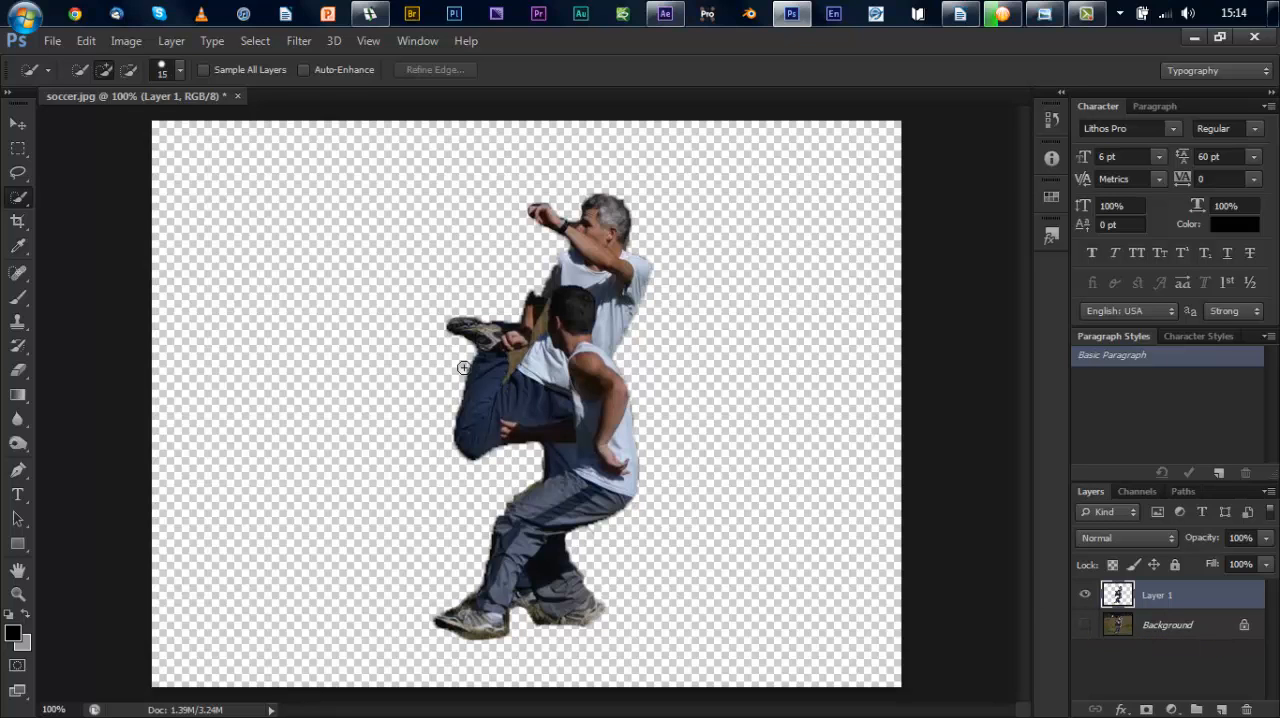
{"action": "key", "text": "z"}
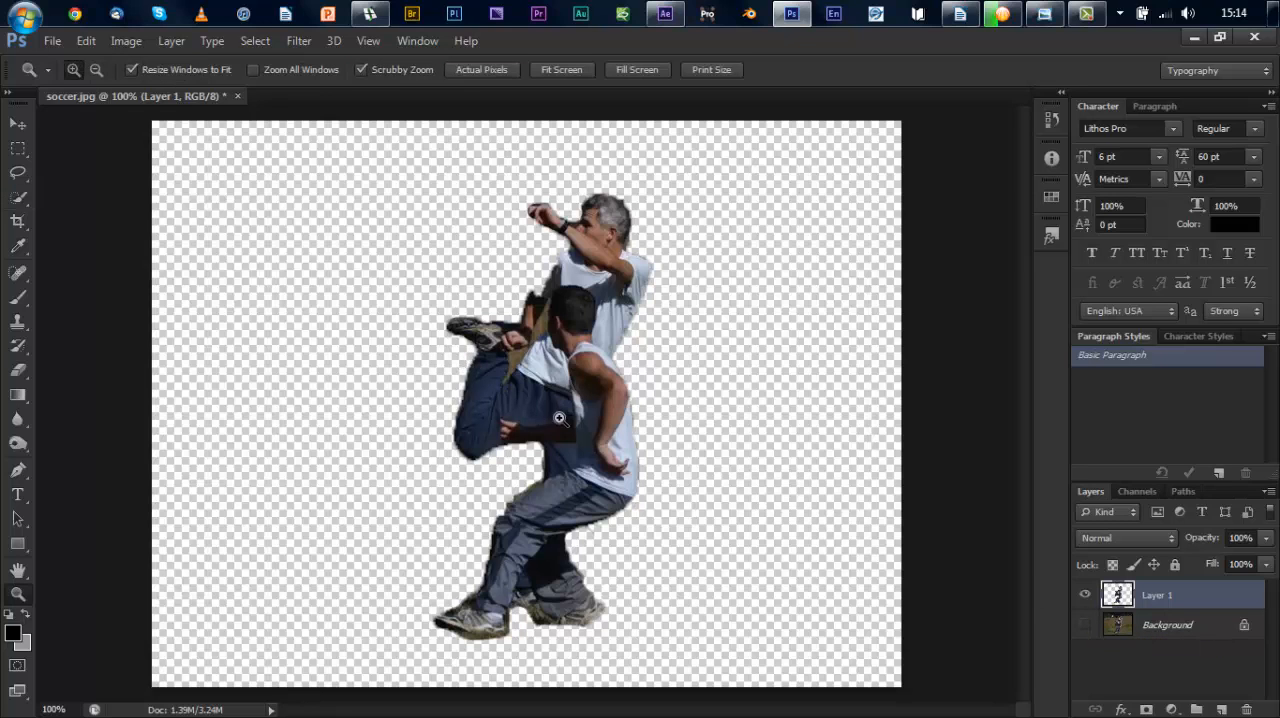
{"action": "left_click", "coordinate": [413, 383]}
{"action": "mouse_move", "coordinate": [413, 383]}
{"action": "left_mouse_down"}
{"action": "mouse_move", "coordinate": [646, 420]}
{"action": "mouse_move", "coordinate": [687, 403]}
{"action": "left_mouse_up"}
{"action": "key", "text": "w"}
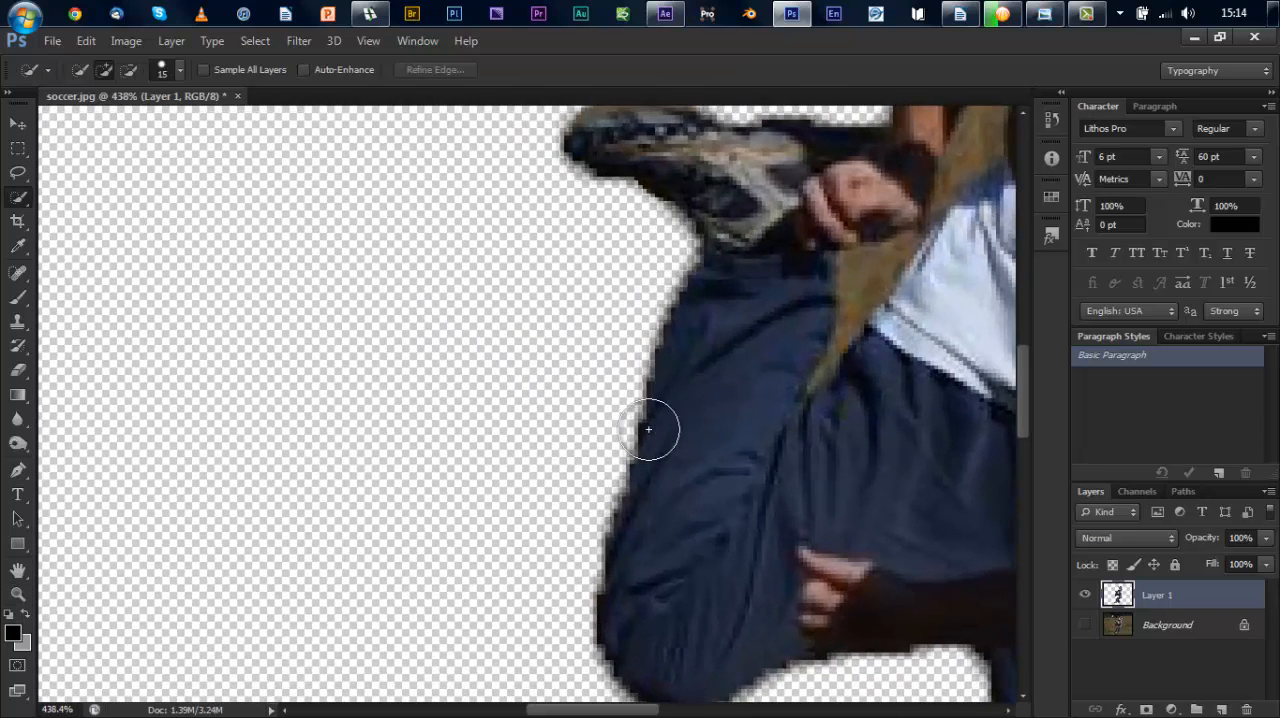
{"action": "key", "text": "ctrl+z"}
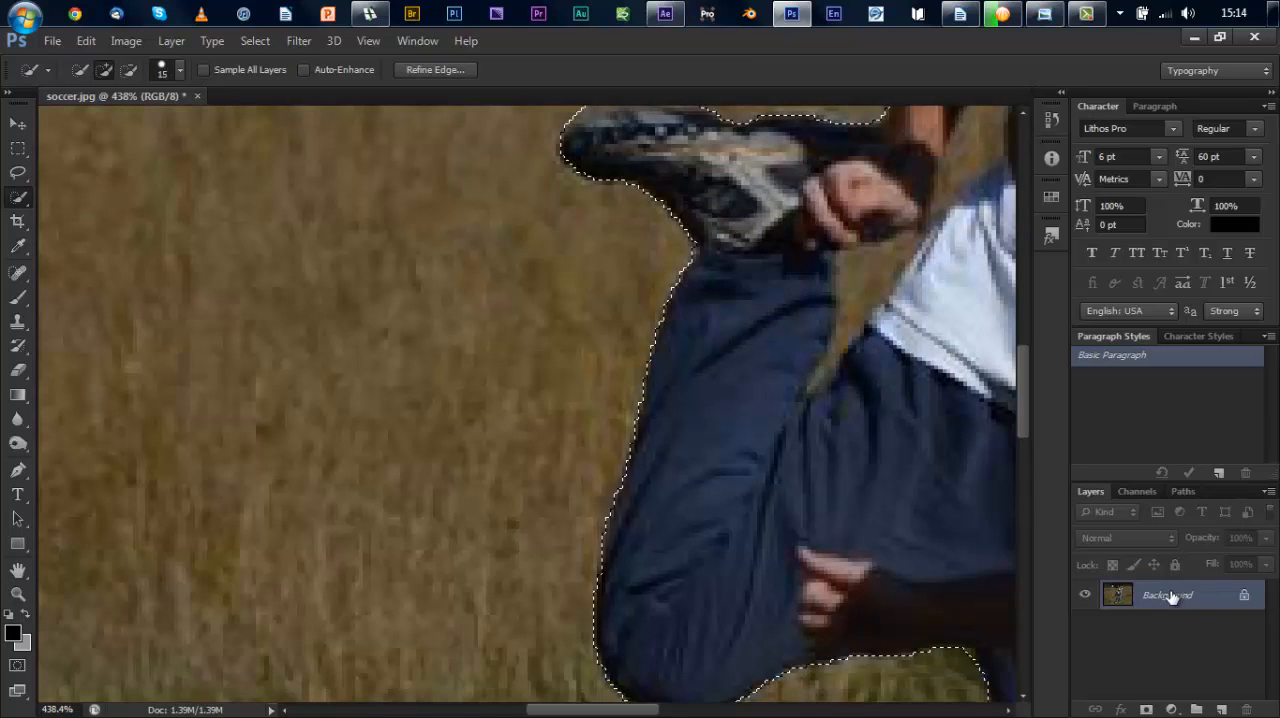
Step: Refine the selection's edge with Smooth at 44 and a slight feather, and copy the players to a new layer
{"action": "left_click", "coordinate": [437, 69]}
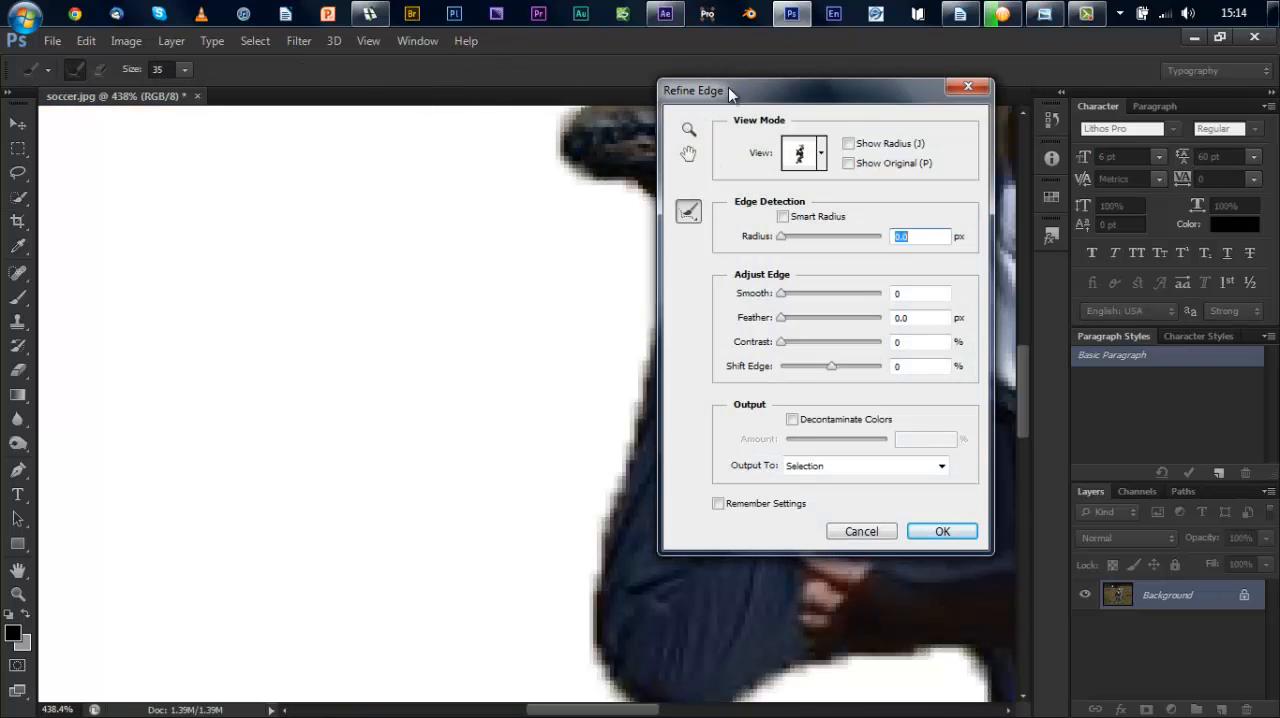
{"action": "left_click_drag", "start_coordinate": [728, 87], "coordinate": [866, 92]}
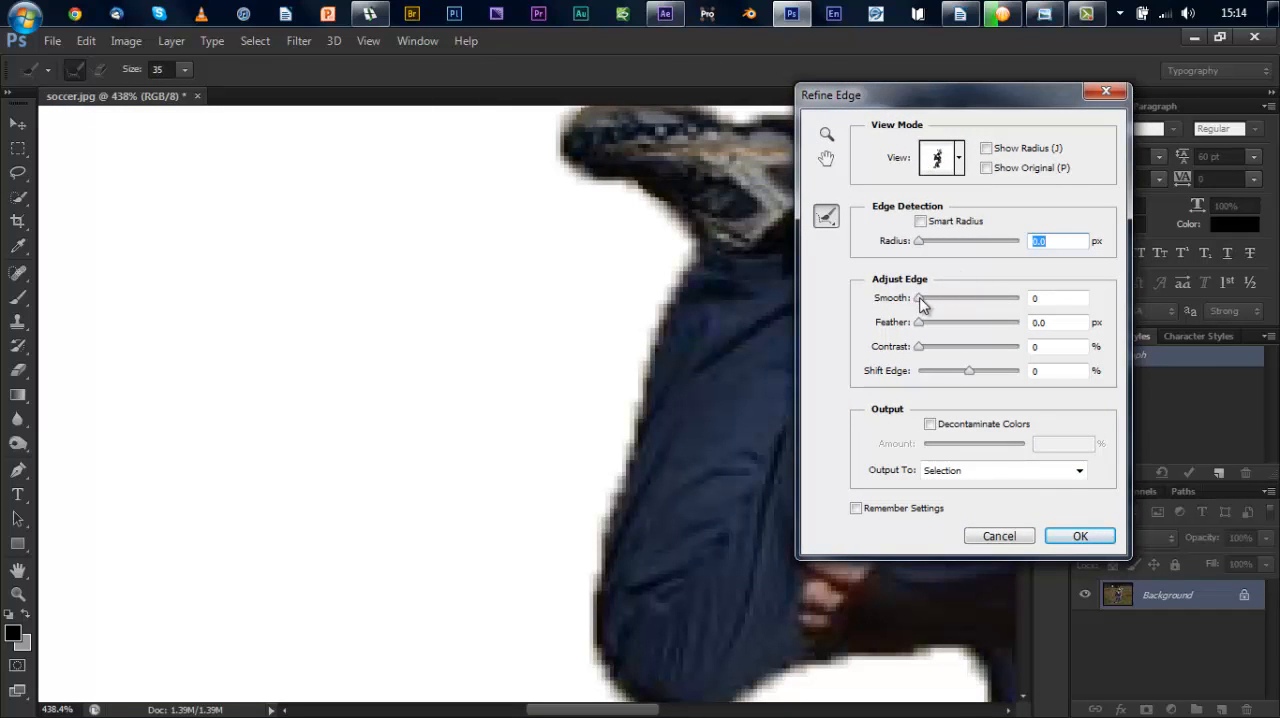
{"action": "left_click_drag", "start_coordinate": [921, 298], "coordinate": [965, 306]}
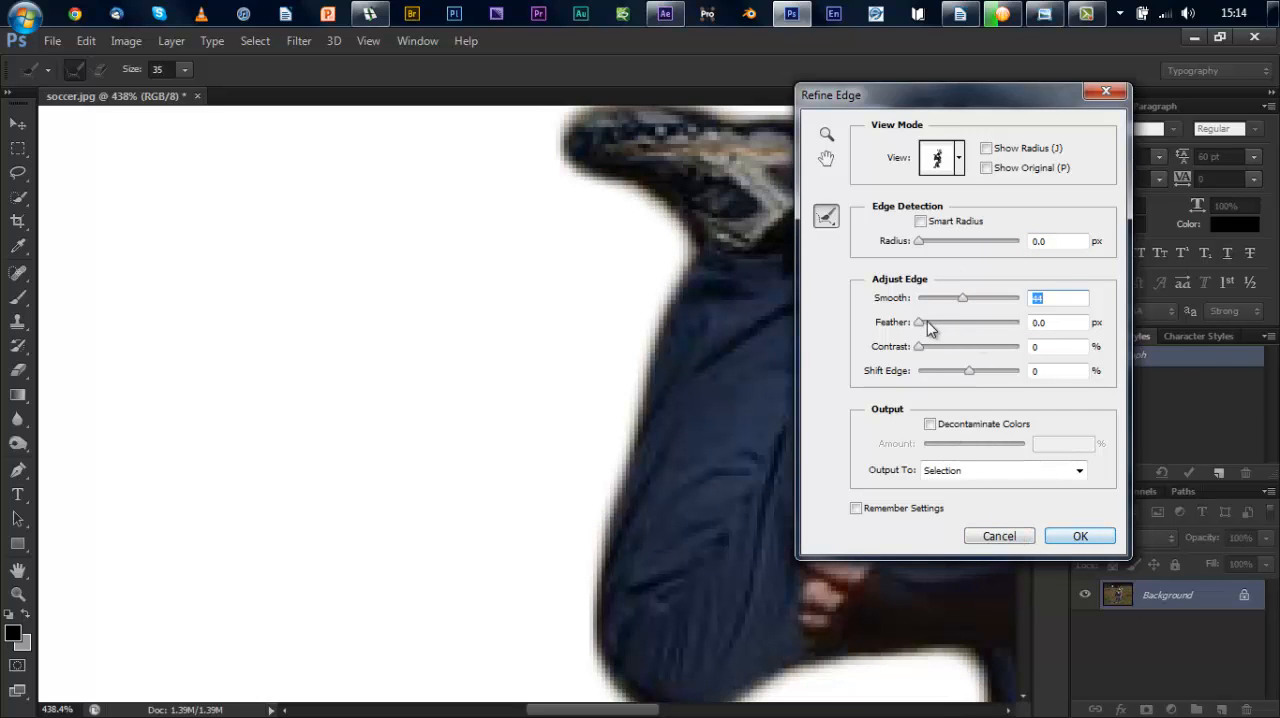
{"action": "left_click_drag", "start_coordinate": [920, 328], "coordinate": [926, 327]}
{"action": "left_click", "coordinate": [1078, 536]}
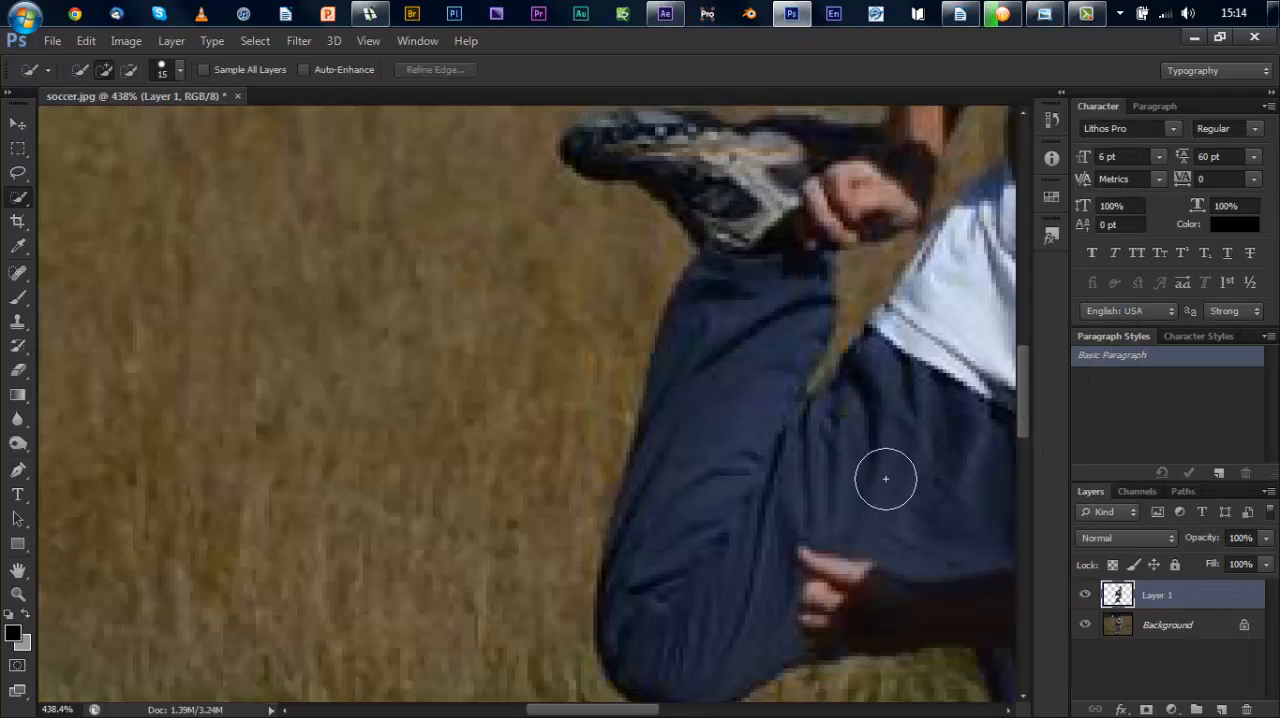
Step: Examine the softened cutout with the background hidden and the whole image in view, and undo the refined copy
{"action": "left_click", "coordinate": [1086, 626]}
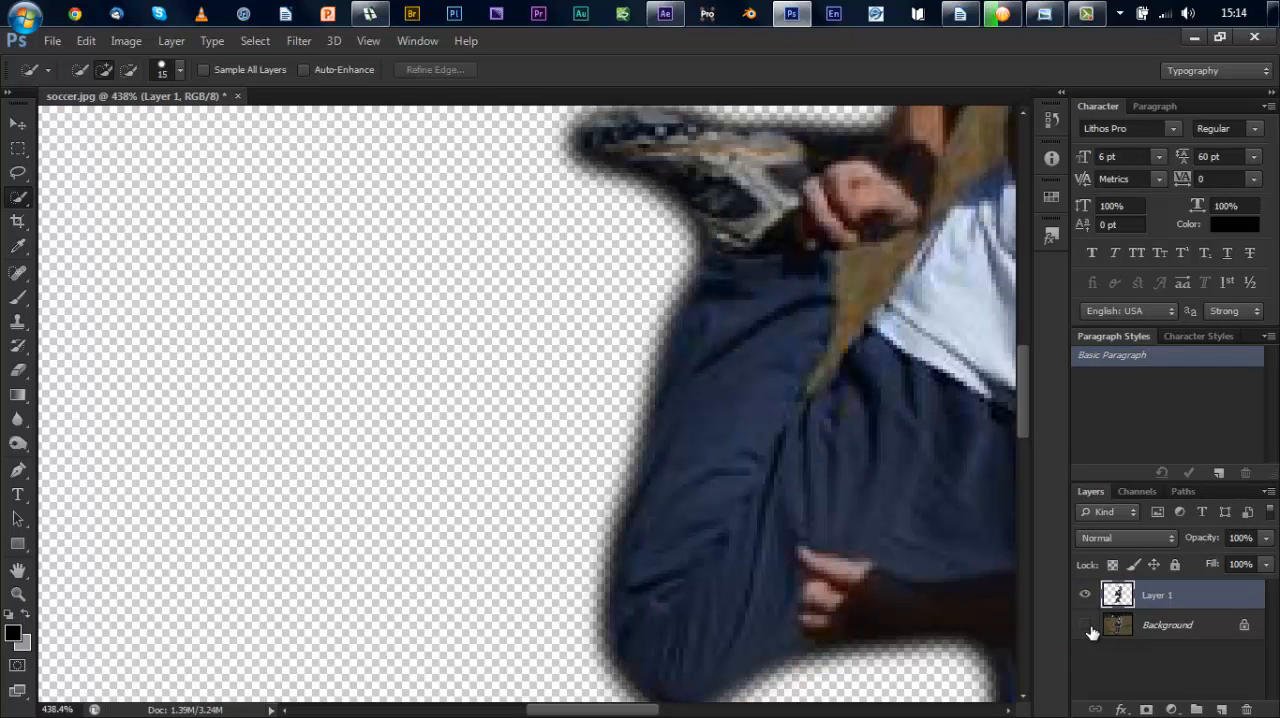
{"action": "key", "text": "z"}
{"action": "right_click", "coordinate": [463, 429]}
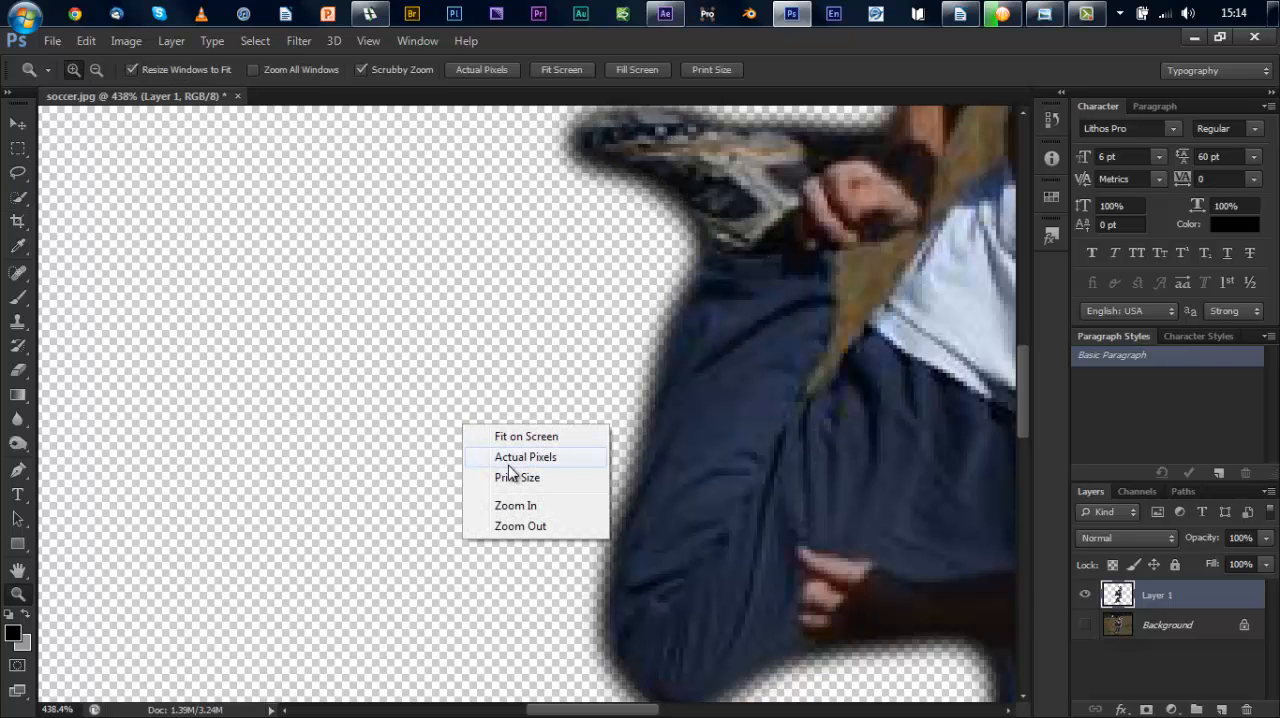
{"action": "left_click", "coordinate": [507, 436]}
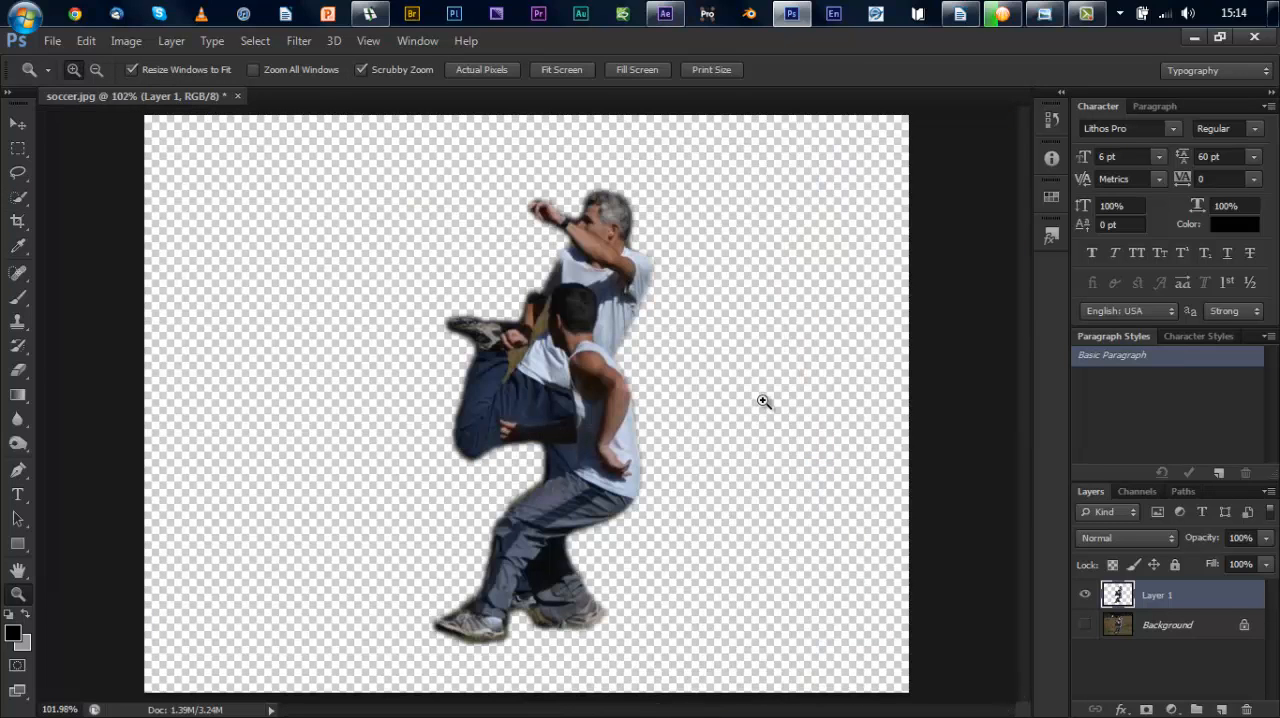
{"action": "key", "text": "ctrl+z"}
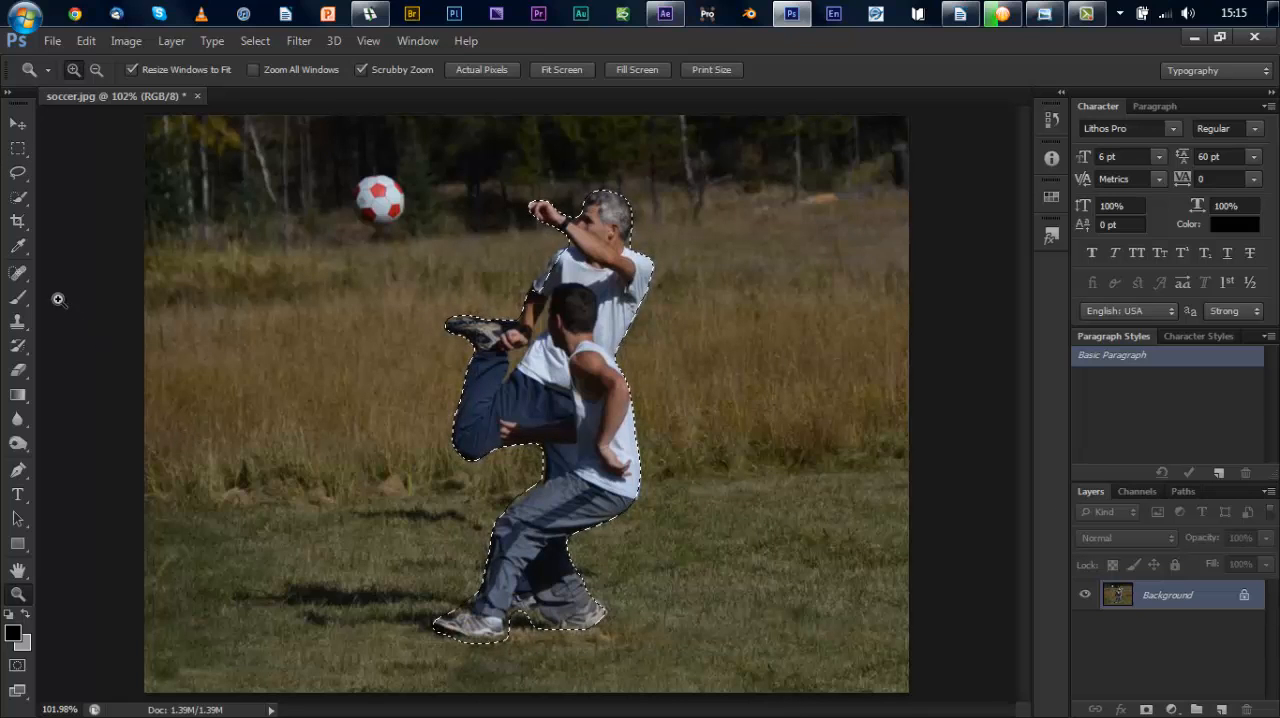
Step: Draw a loose freehand Lasso selection around the soccer ball
{"action": "left_click", "coordinate": [18, 172]}
{"action": "mouse_move", "coordinate": [352, 171]}
{"action": "left_mouse_down"}
{"action": "mouse_move", "coordinate": [343, 208]}
{"action": "mouse_move", "coordinate": [375, 244]}
{"action": "mouse_move", "coordinate": [410, 226]}
{"action": "mouse_move", "coordinate": [423, 192]}
{"action": "mouse_move", "coordinate": [380, 172]}
{"action": "mouse_move", "coordinate": [350, 186]}
{"action": "left_mouse_up"}
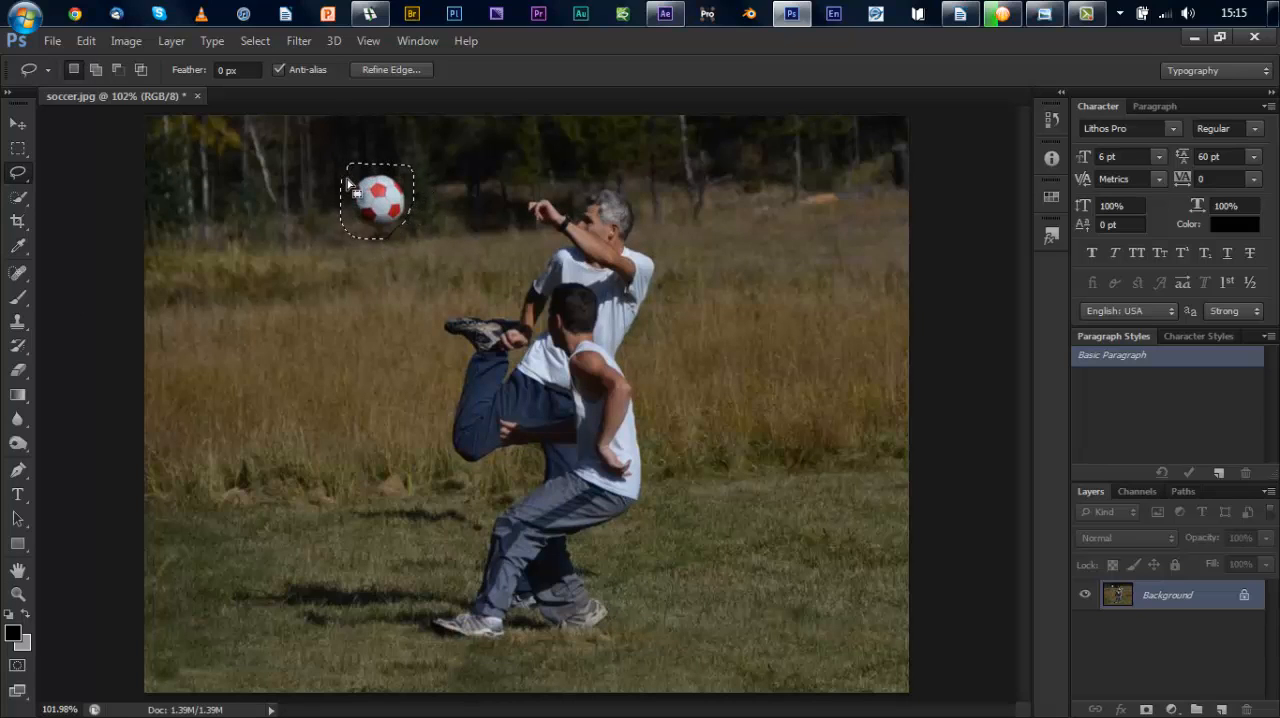
Step: Copy the lassoed ball to a new layer and move the copy beside the older man's raised hand
{"action": "key", "text": "ctrl+j"}
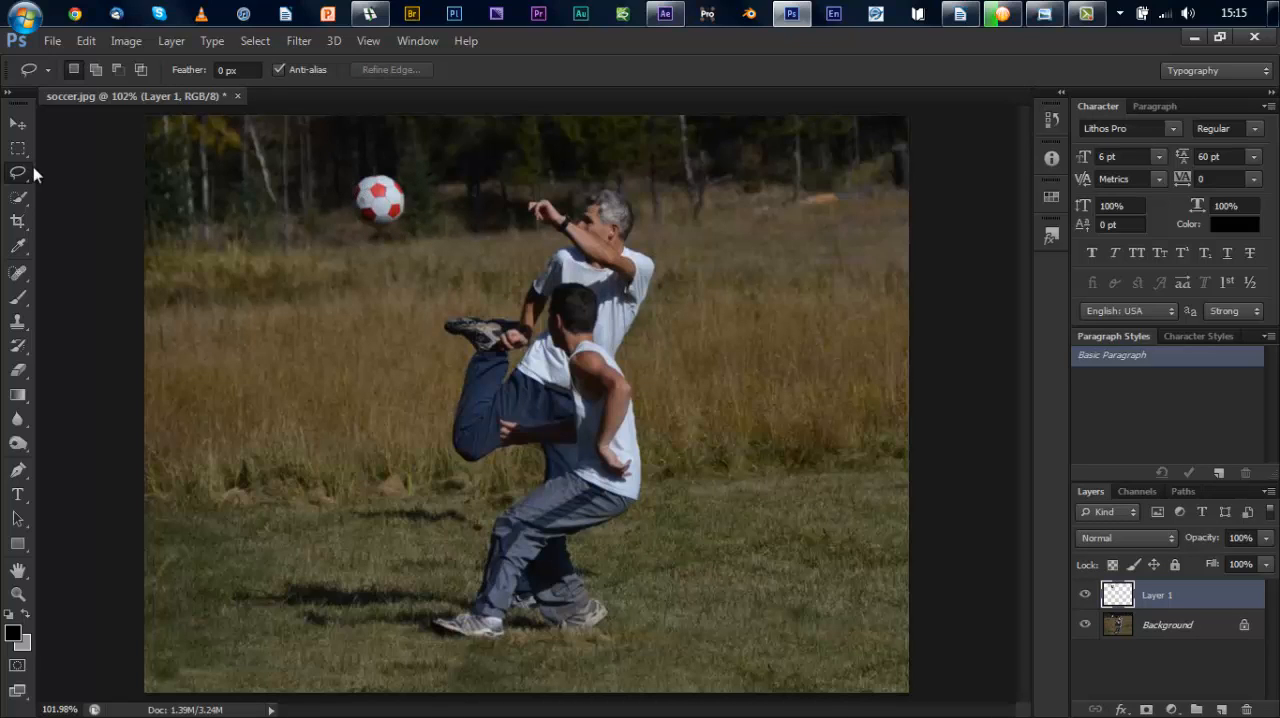
{"action": "left_click", "coordinate": [18, 123]}
{"action": "mouse_move", "coordinate": [371, 206]}
{"action": "left_mouse_down"}
{"action": "mouse_move", "coordinate": [512, 206]}
{"action": "mouse_move", "coordinate": [477, 208]}
{"action": "mouse_move", "coordinate": [487, 213]}
{"action": "left_mouse_up"}
Step: Paint over the original ball on the Background layer with the Clone Stamp, covering it with nearby trees
{"action": "left_click", "coordinate": [18, 321]}
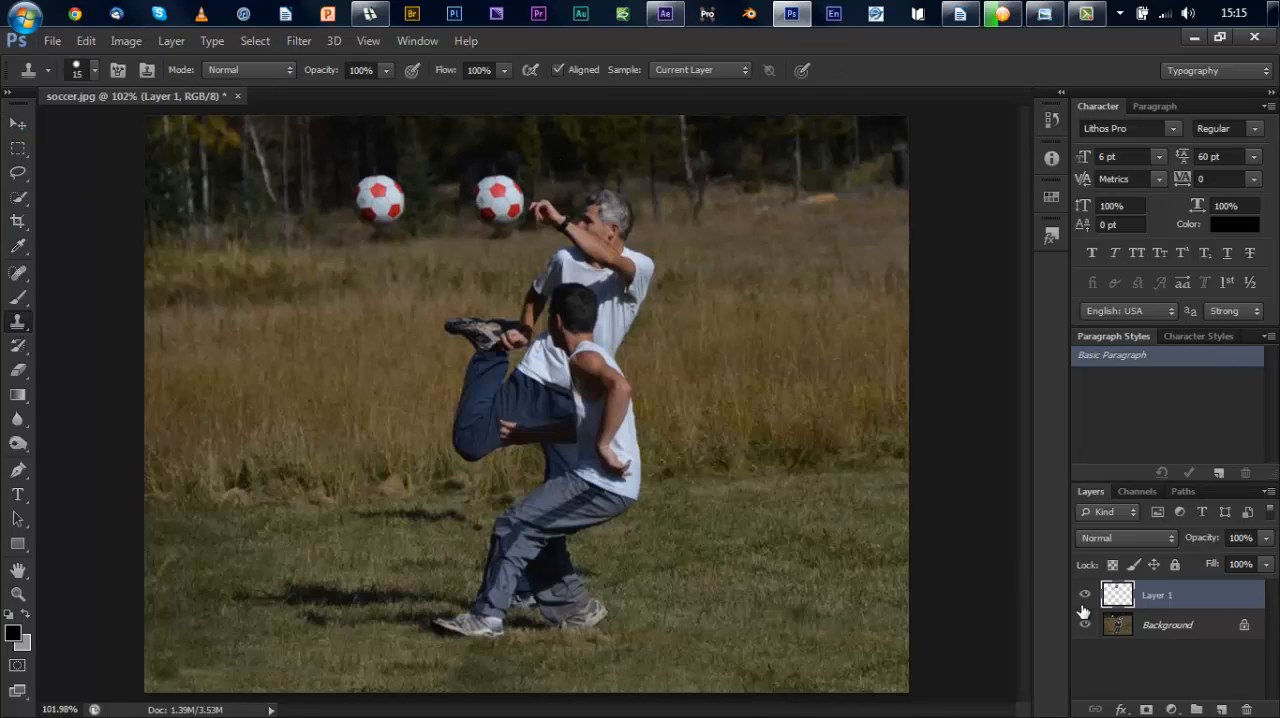
{"action": "left_click", "coordinate": [1115, 625]}
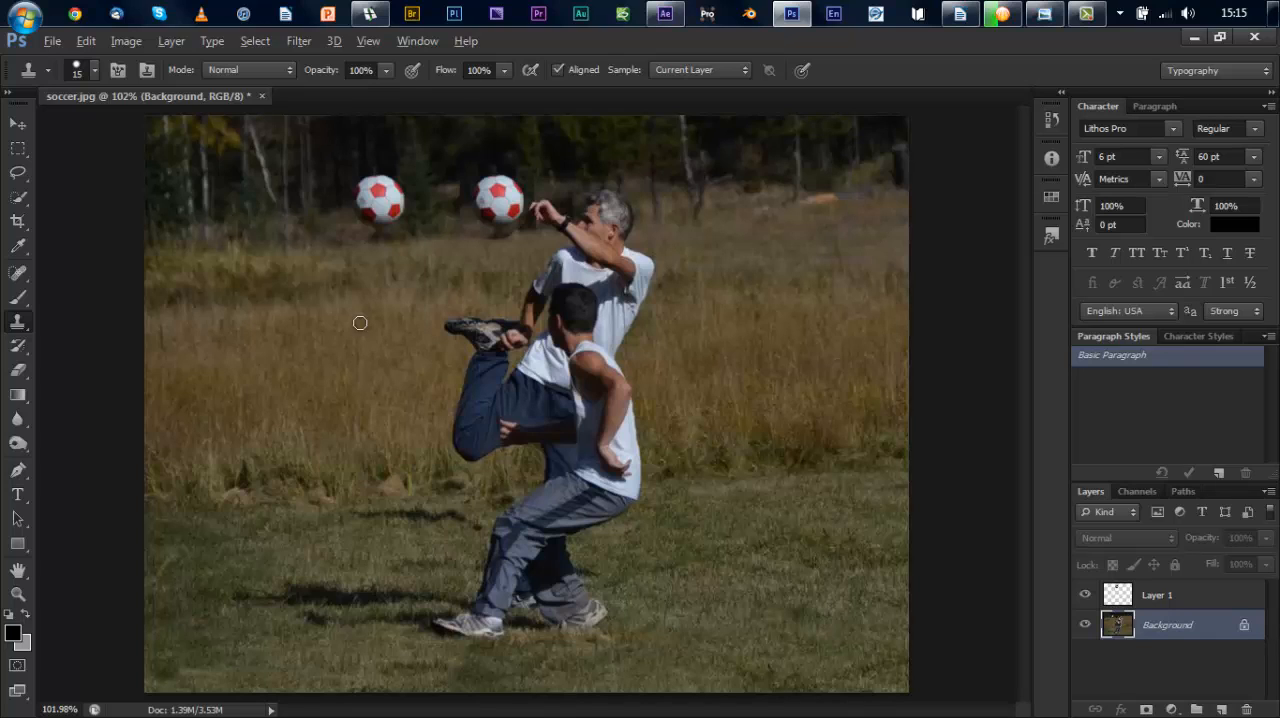
{"action": "mouse_move", "coordinate": [385, 203]}
{"action": "left_mouse_down"}
{"action": "mouse_move", "coordinate": [335, 206]}
{"action": "mouse_move", "coordinate": [381, 190]}
{"action": "left_mouse_up"}
{"action": "key", "text": "ctrl+z"}
{"action": "mouse_move", "coordinate": [379, 190]}
{"action": "left_mouse_down"}
{"action": "mouse_move", "coordinate": [369, 180]}
{"action": "mouse_move", "coordinate": [385, 190]}
{"action": "mouse_move", "coordinate": [379, 215]}
{"action": "mouse_move", "coordinate": [358, 198]}
{"action": "left_mouse_up"}
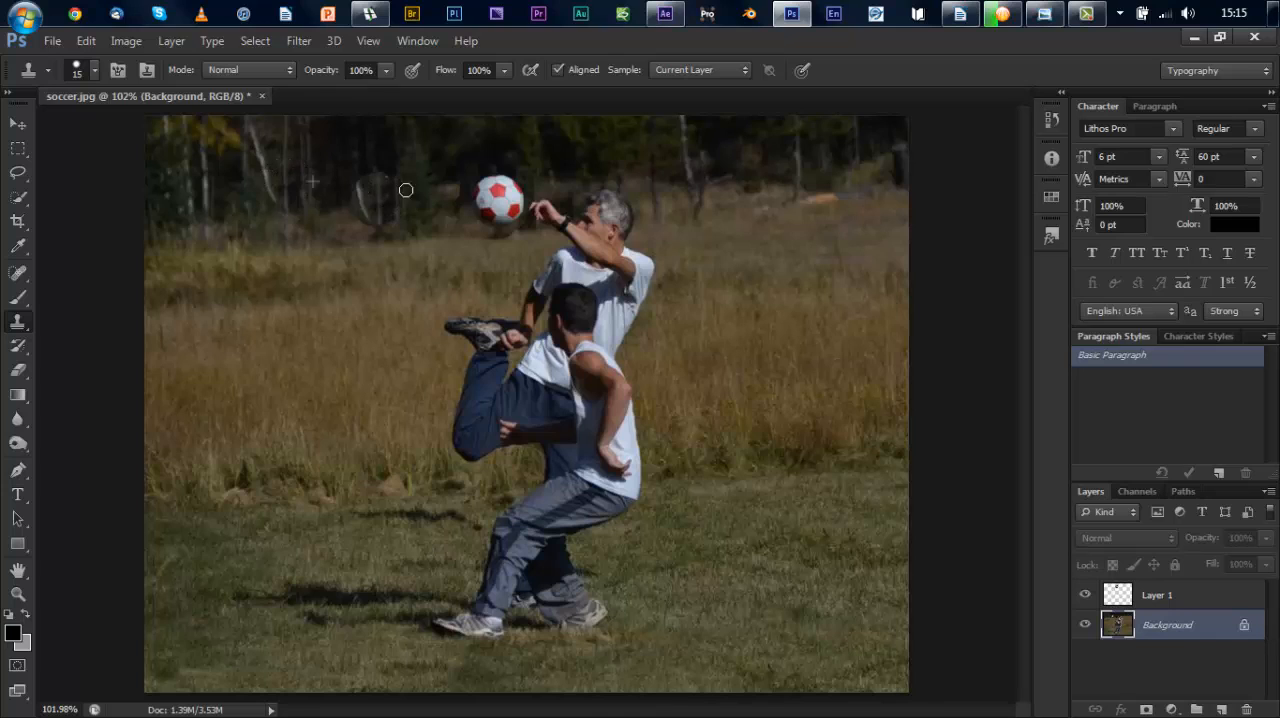
Step: Undo the clone painting, the ball's move and its layer copy, back to the lasso selection
{"action": "key", "text": "ctrl+alt+z"}
{"action": "key", "text": "ctrl+alt+z"}
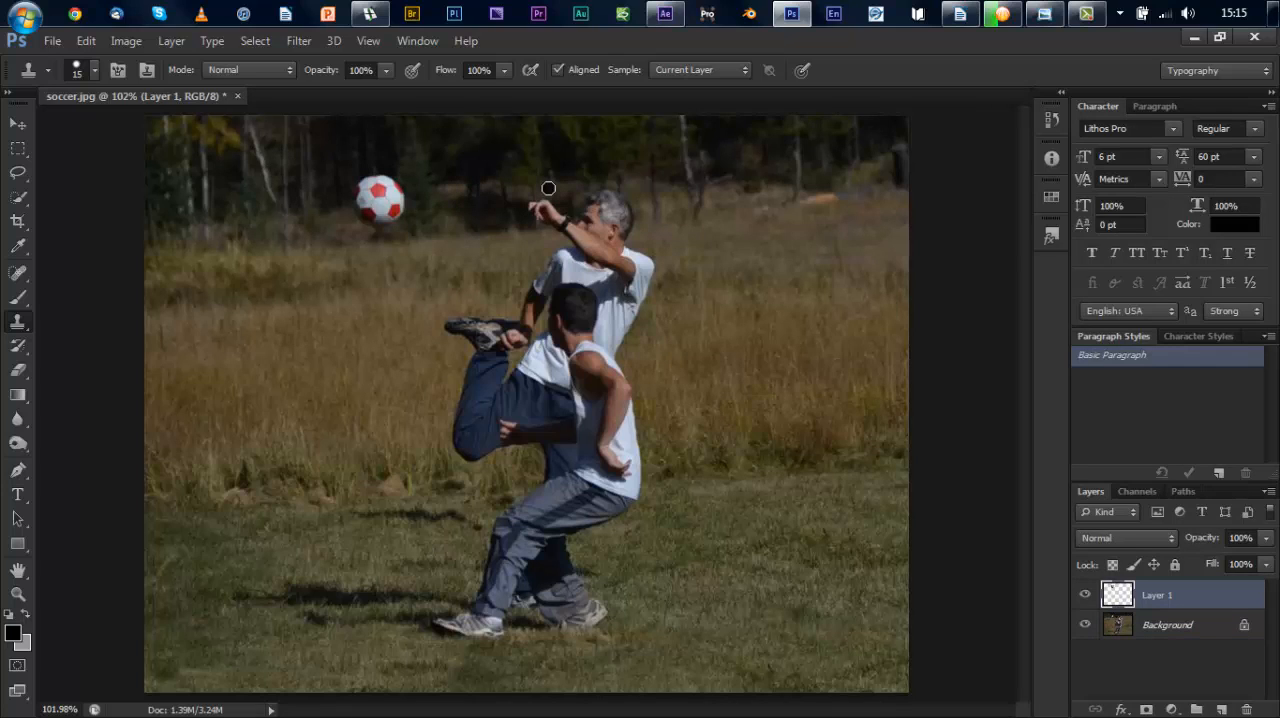
{"action": "key", "text": "ctrl+alt+z"}
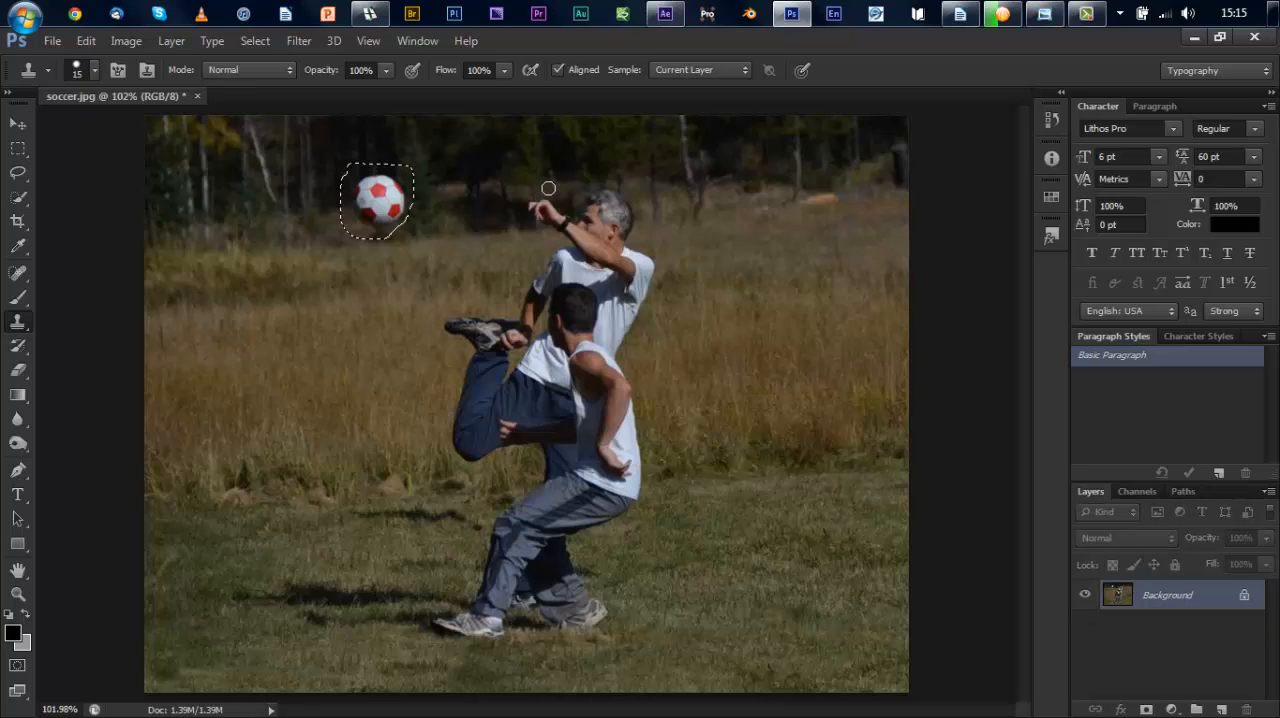
Step: Clear the existing lasso selection and outline the soccer ball loosely with the Content-Aware Move tool
{"action": "left_click", "coordinate": [18, 148]}
{"action": "left_click", "coordinate": [196, 148]}
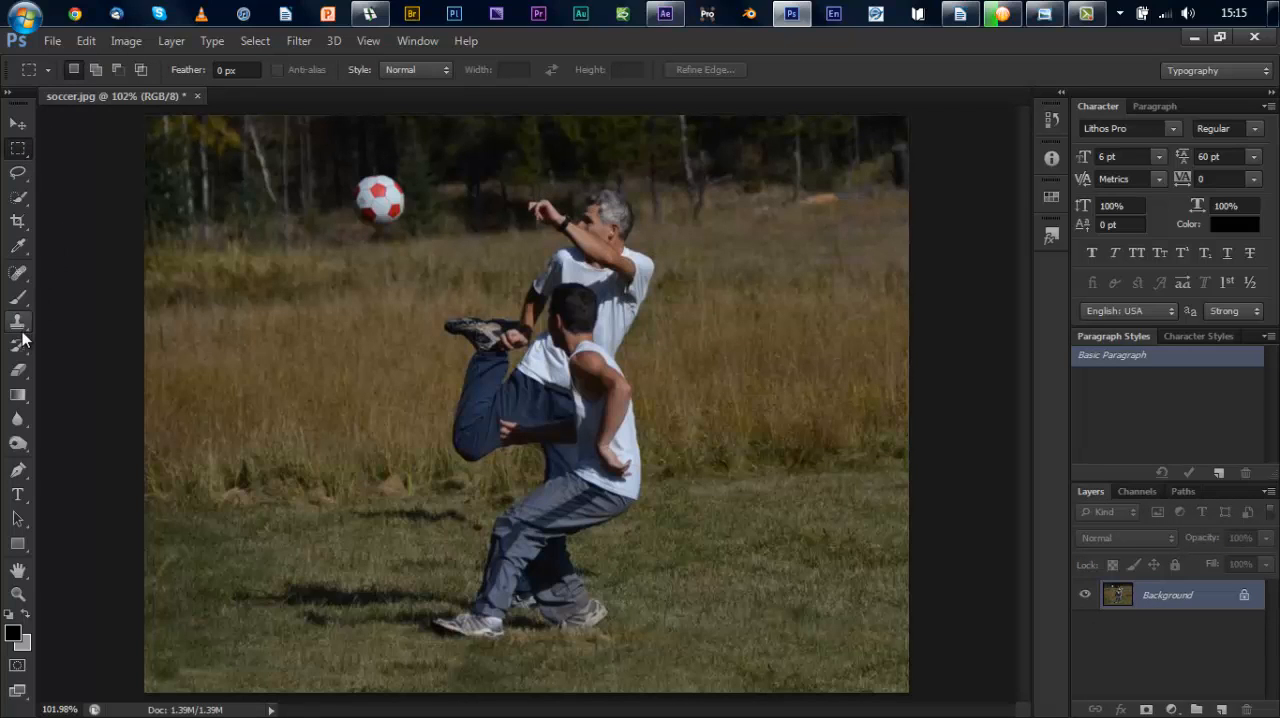
{"action": "left_click", "coordinate": [18, 274]}
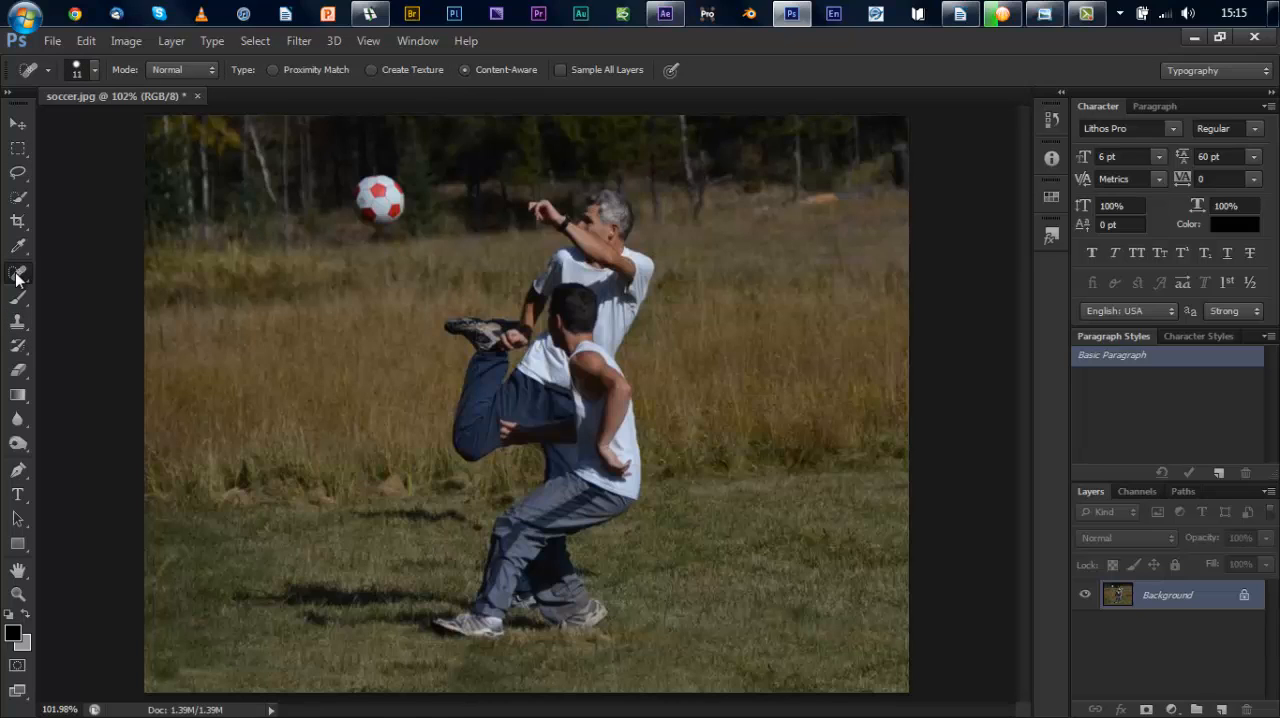
{"action": "right_click", "coordinate": [16, 278]}
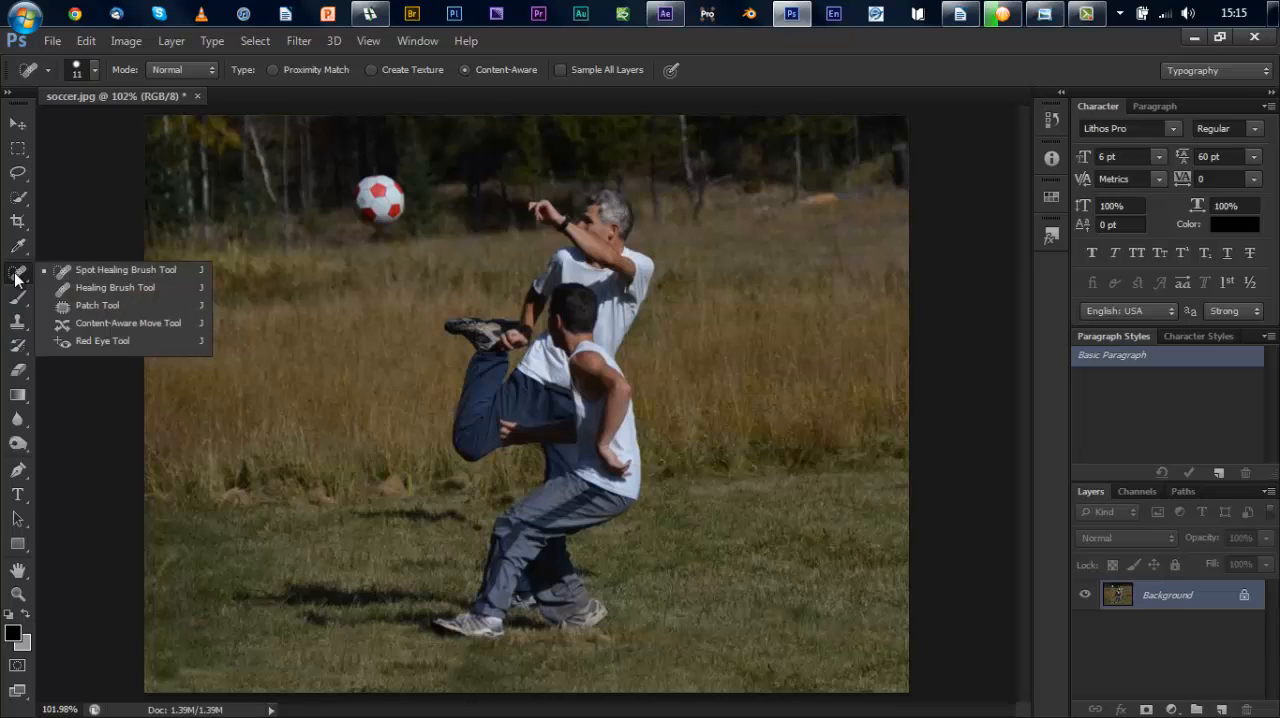
{"action": "left_click", "coordinate": [89, 322]}
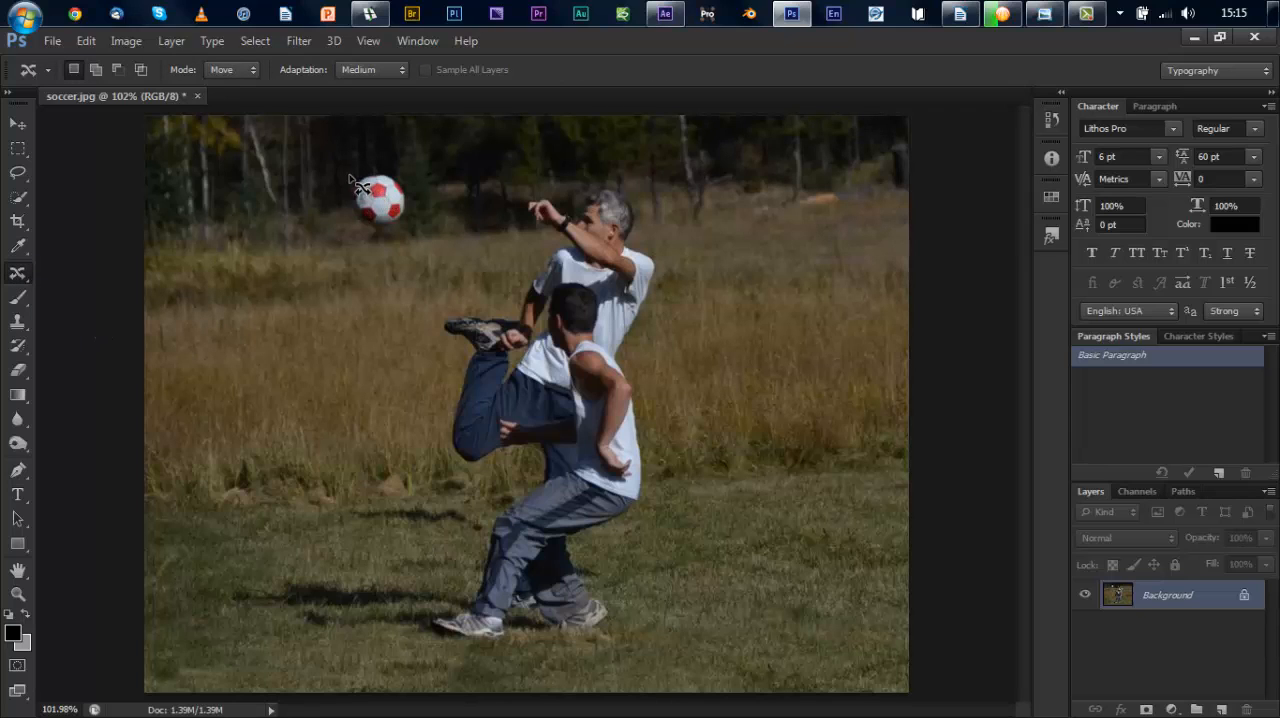
{"action": "mouse_move", "coordinate": [348, 183]}
{"action": "left_mouse_down"}
{"action": "mouse_move", "coordinate": [362, 232]}
{"action": "mouse_move", "coordinate": [413, 226]}
{"action": "mouse_move", "coordinate": [414, 190]}
{"action": "mouse_move", "coordinate": [395, 162]}
{"action": "mouse_move", "coordinate": [372, 156]}
{"action": "mouse_move", "coordinate": [354, 173]}
{"action": "mouse_move", "coordinate": [361, 192]}
{"action": "left_mouse_up"}
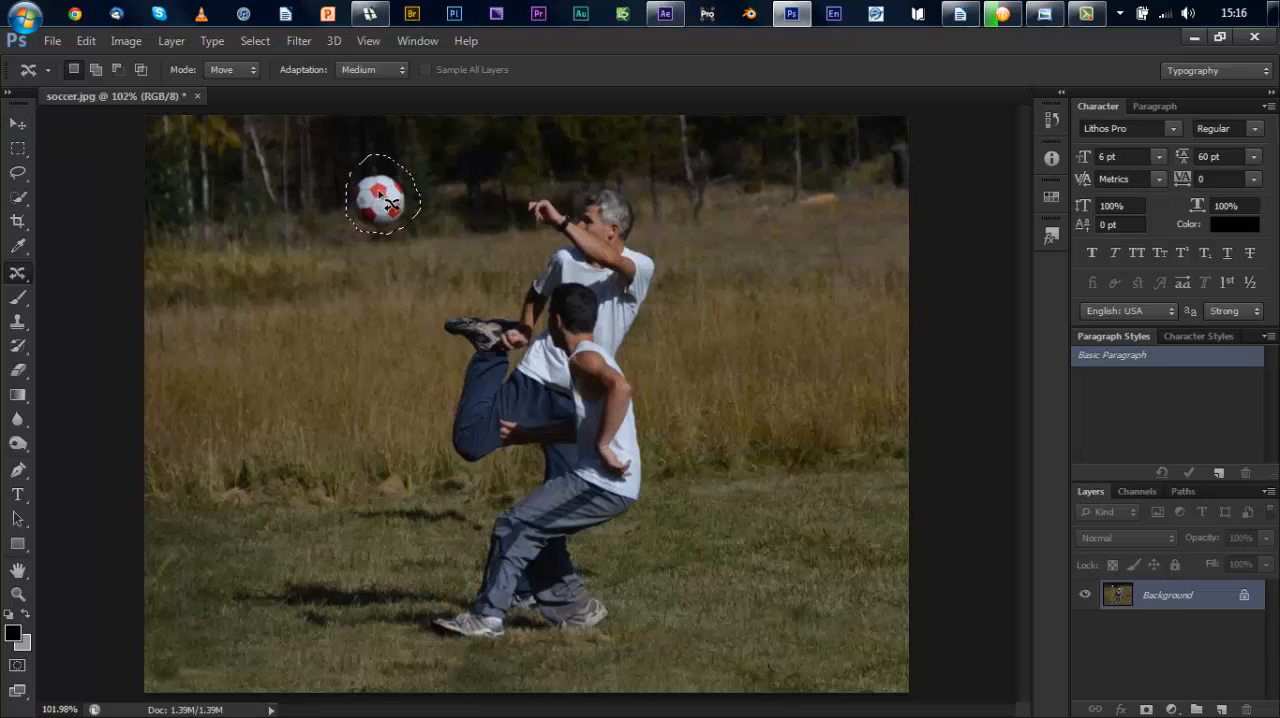
Step: Move the outlined ball beside the older man's raised hand with Content-Aware Move in Move mode, and deselect it
{"action": "mouse_move", "coordinate": [395, 196]}
{"action": "left_mouse_down"}
{"action": "mouse_move", "coordinate": [462, 193]}
{"action": "mouse_move", "coordinate": [487, 174]}
{"action": "left_mouse_up"}
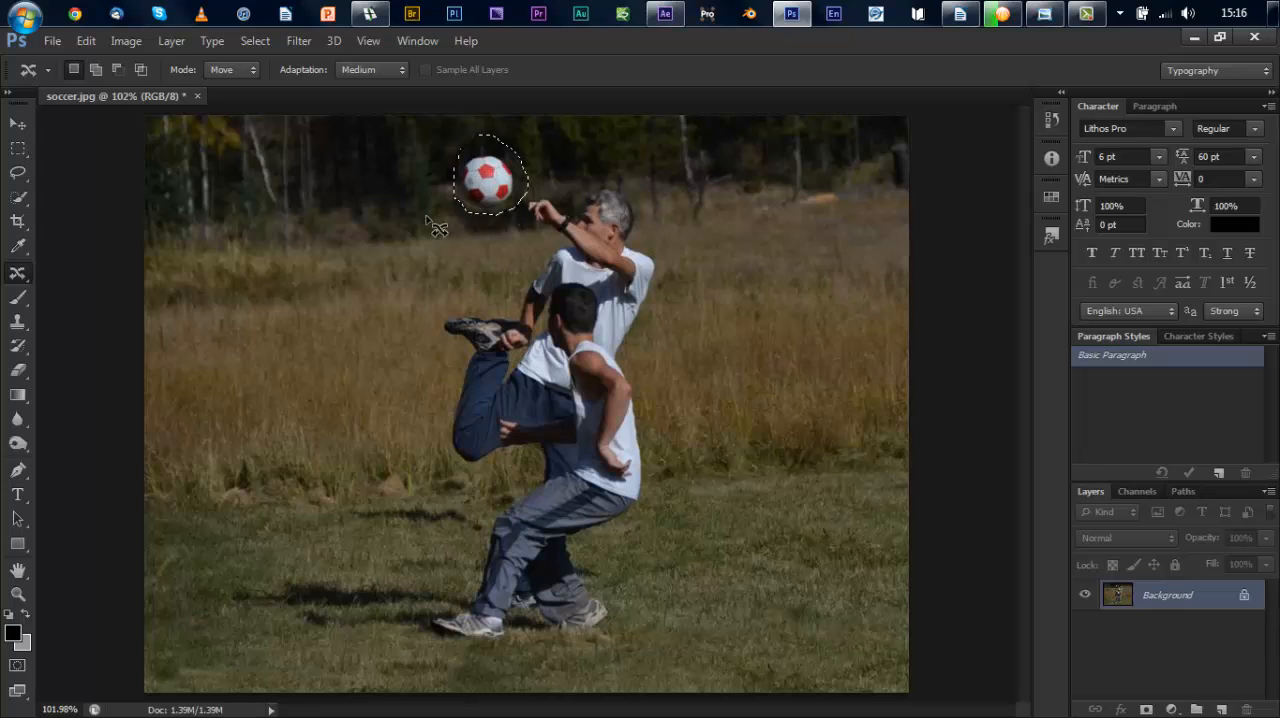
{"action": "left_click", "coordinate": [18, 148]}
{"action": "left_click", "coordinate": [198, 213]}
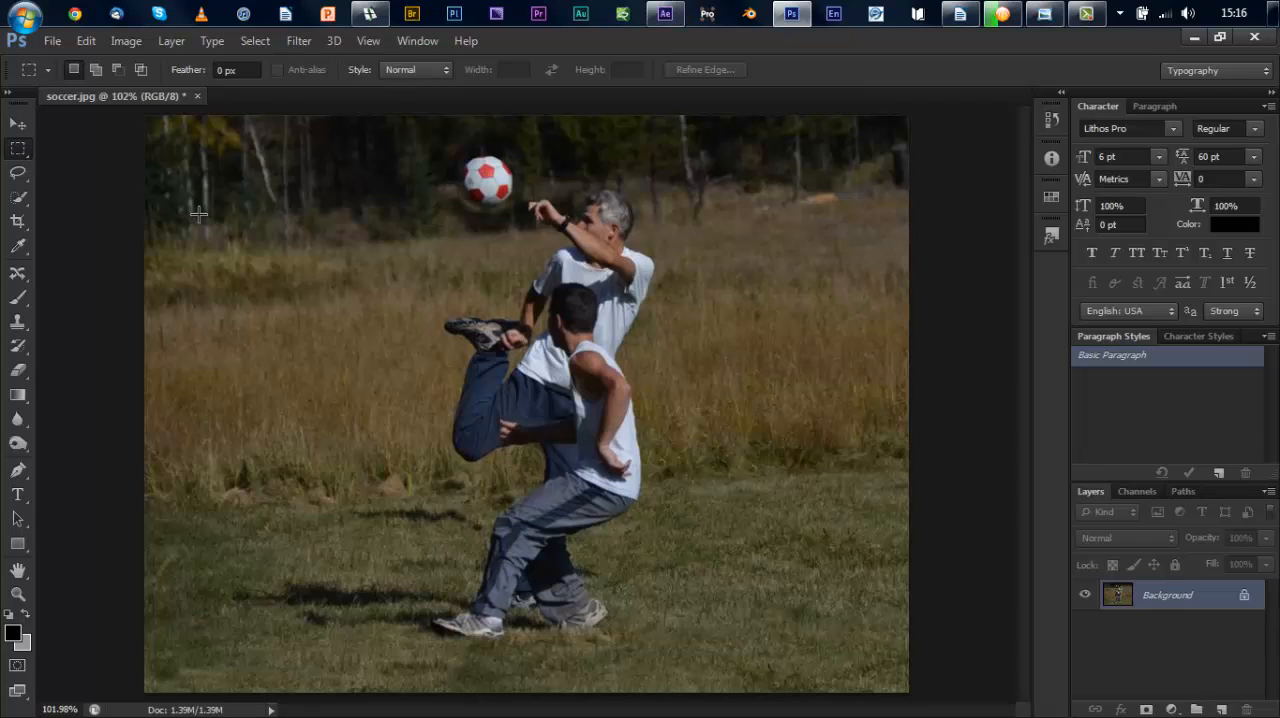
Step: Switch to Windows Photo Viewer, advance to the Street photo and open it in Adobe Photoshop CS6
{"action": "left_click", "coordinate": [1046, 13]}
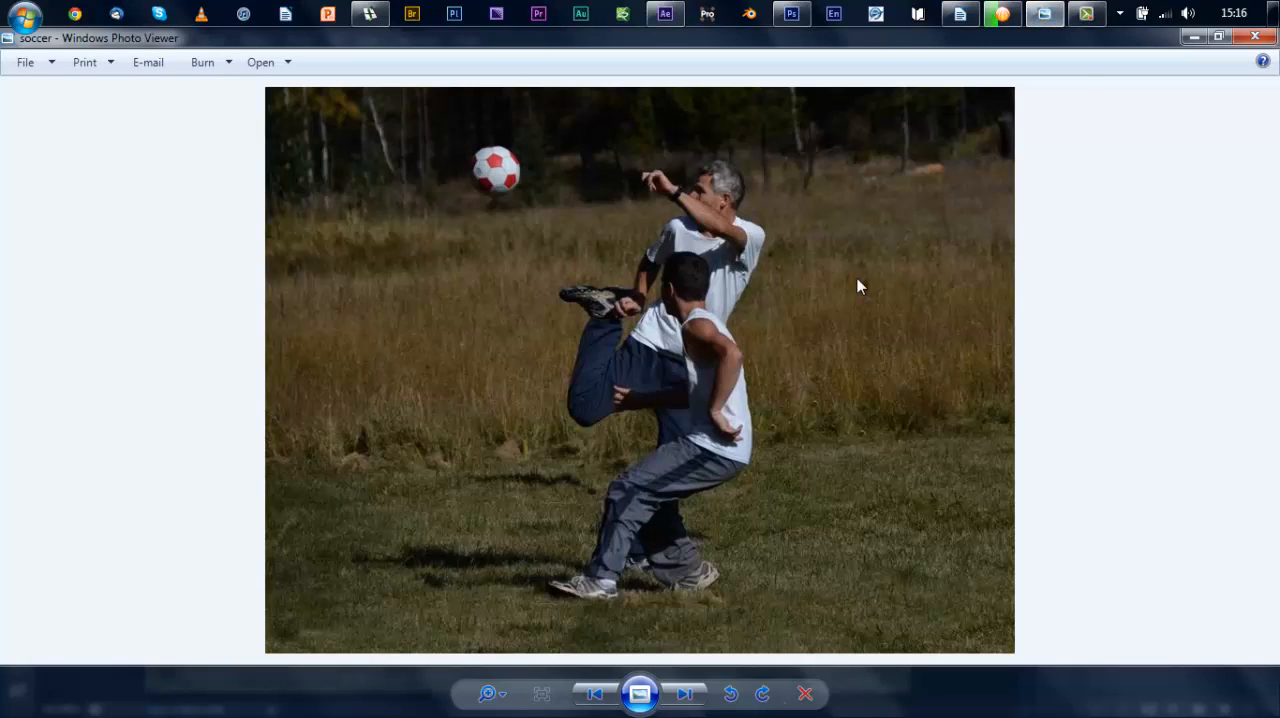
{"action": "key", "text": "Right"}
{"action": "right_click", "coordinate": [604, 467]}
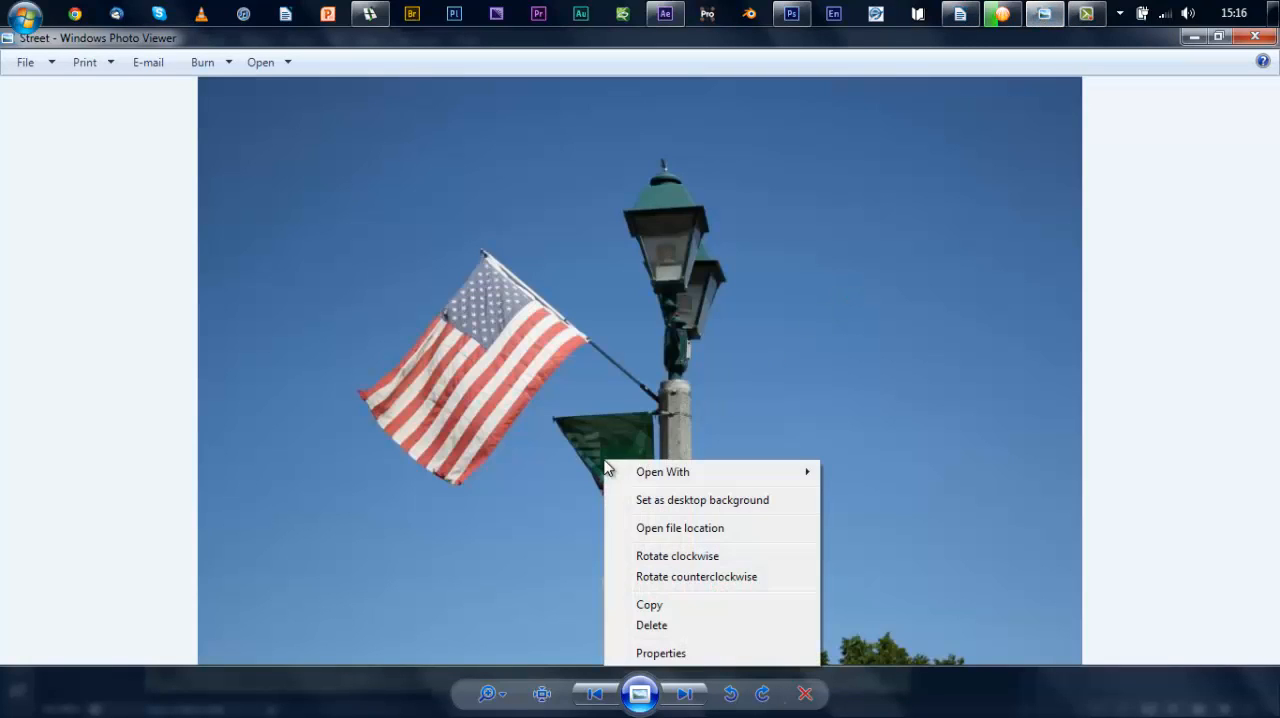
{"action": "mouse_move", "coordinate": [620, 475]}
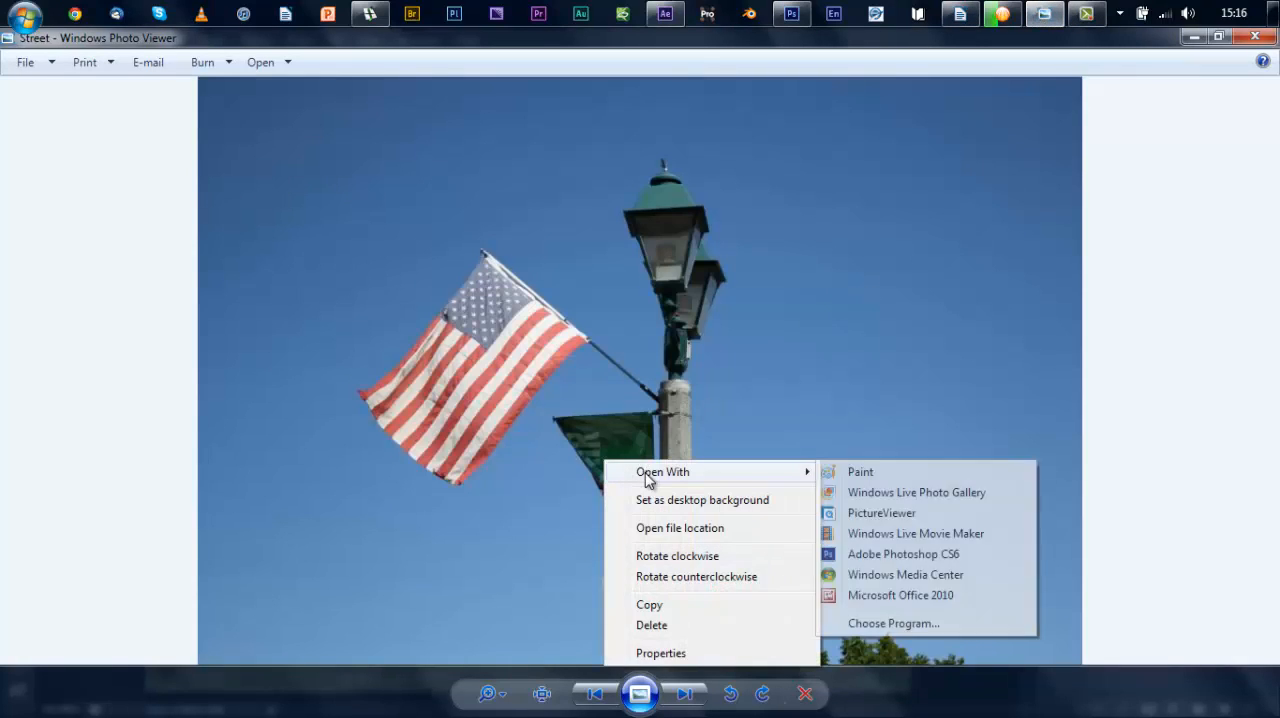
{"action": "left_click", "coordinate": [878, 554]}
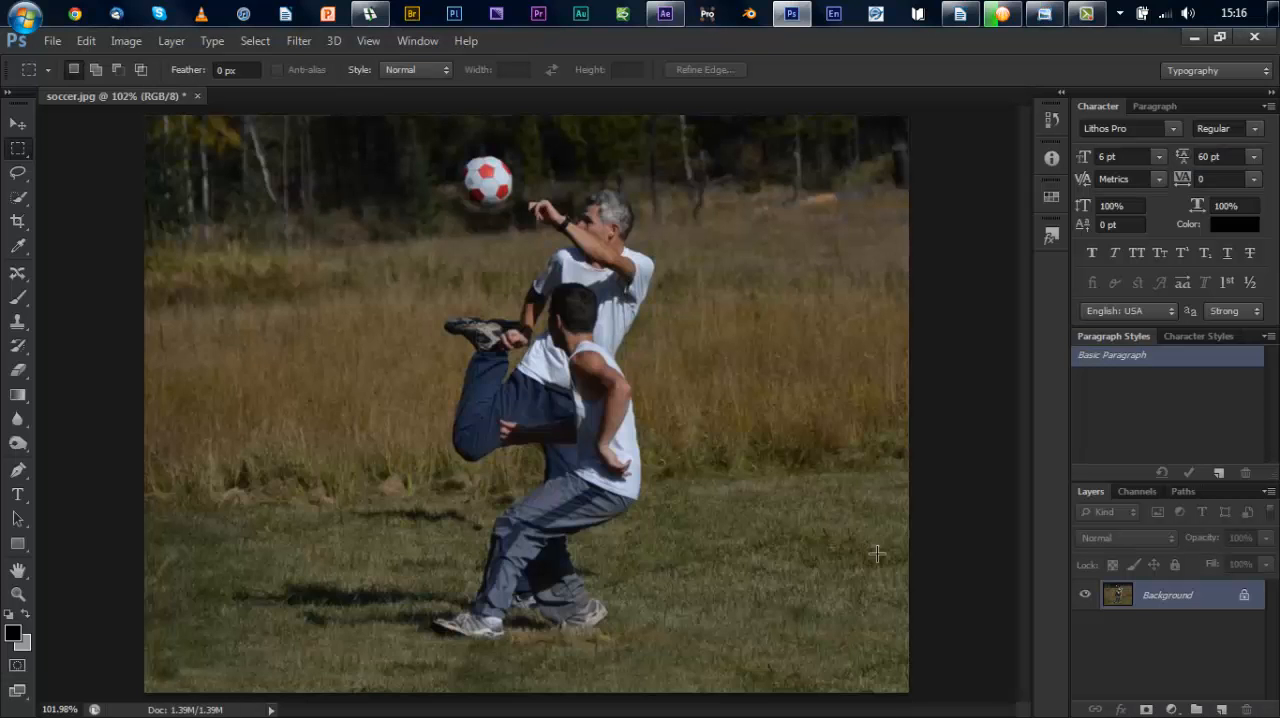
Step: Try erasing the first letters of FOURTH and the ST on the green street sign with the Spot Healing Brush, undoing each attempt
{"action": "key", "text": "z"}
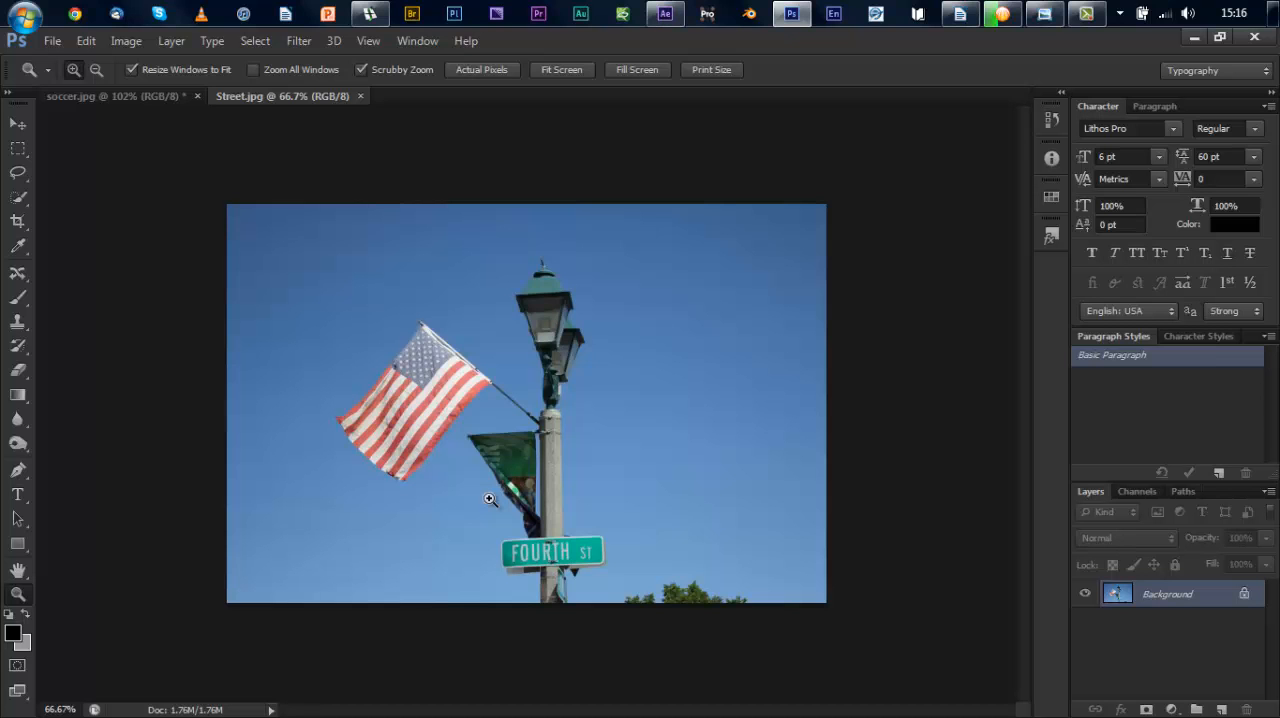
{"action": "left_click_drag", "start_coordinate": [489, 499], "coordinate": [491, 500]}
{"action": "key", "text": "m"}
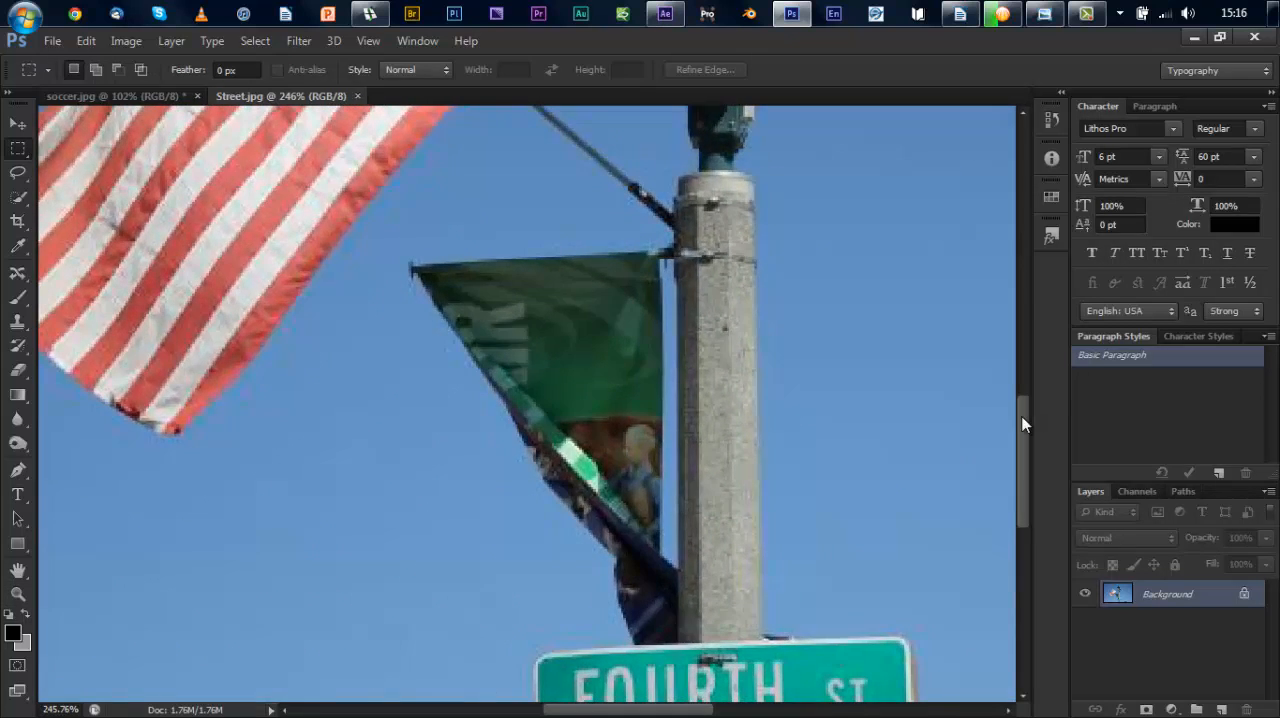
{"action": "left_click_drag", "start_coordinate": [1022, 424], "coordinate": [1025, 485]}
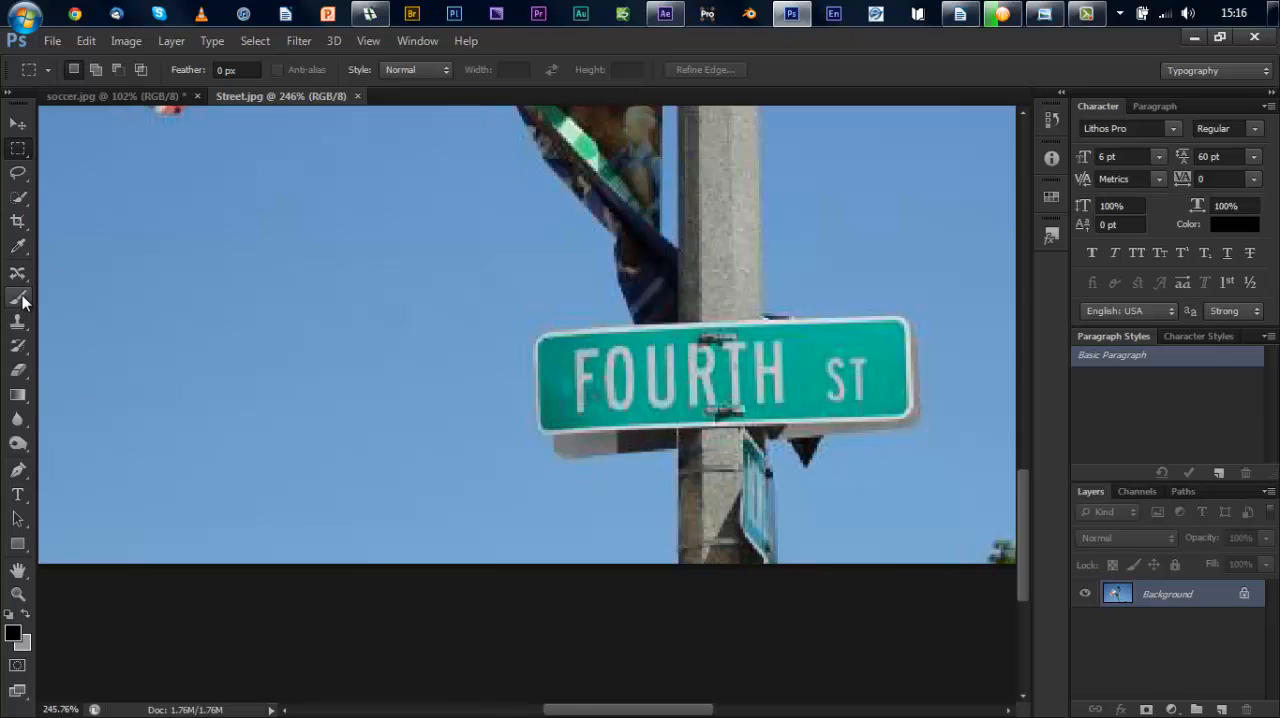
{"action": "left_click_drag", "start_coordinate": [20, 293], "coordinate": [60, 276]}
{"action": "mouse_move", "coordinate": [591, 355]}
{"action": "left_mouse_down"}
{"action": "mouse_move", "coordinate": [581, 408]}
{"action": "mouse_move", "coordinate": [581, 386]}
{"action": "mouse_move", "coordinate": [600, 382]}
{"action": "mouse_move", "coordinate": [617, 351]}
{"action": "mouse_move", "coordinate": [610, 390]}
{"action": "left_mouse_up"}
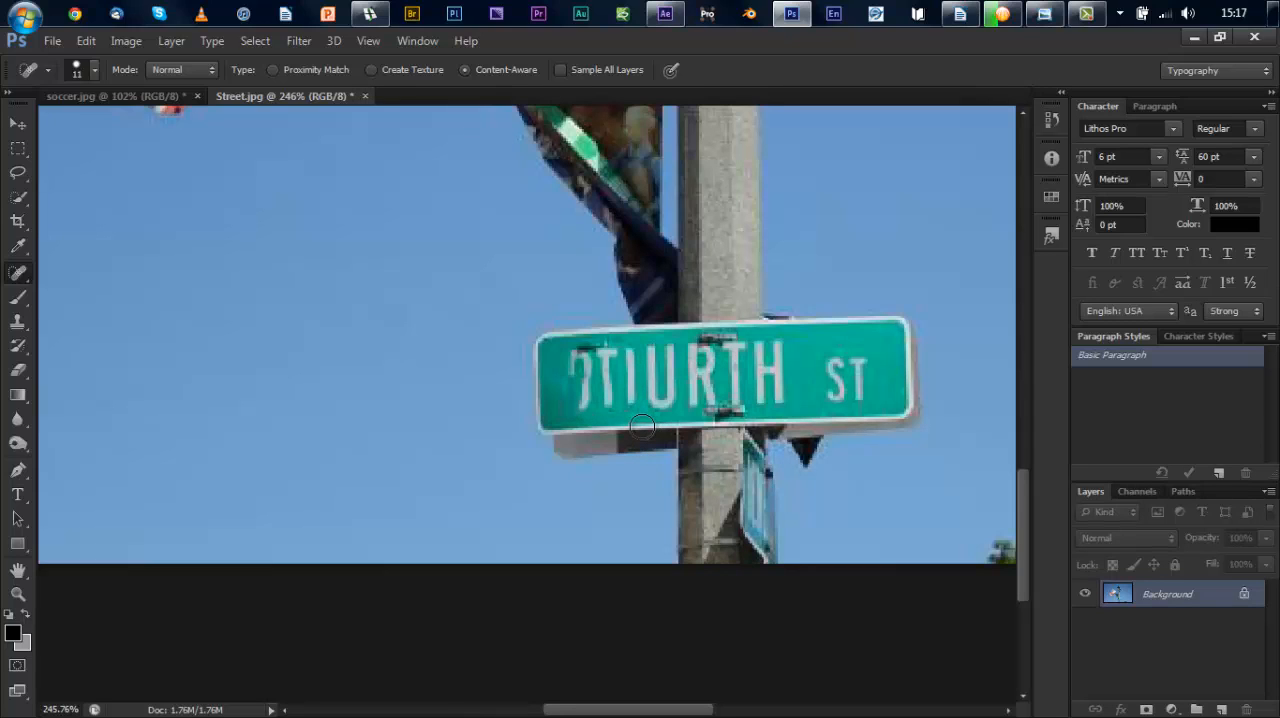
{"action": "key", "text": "ctrl+z"}
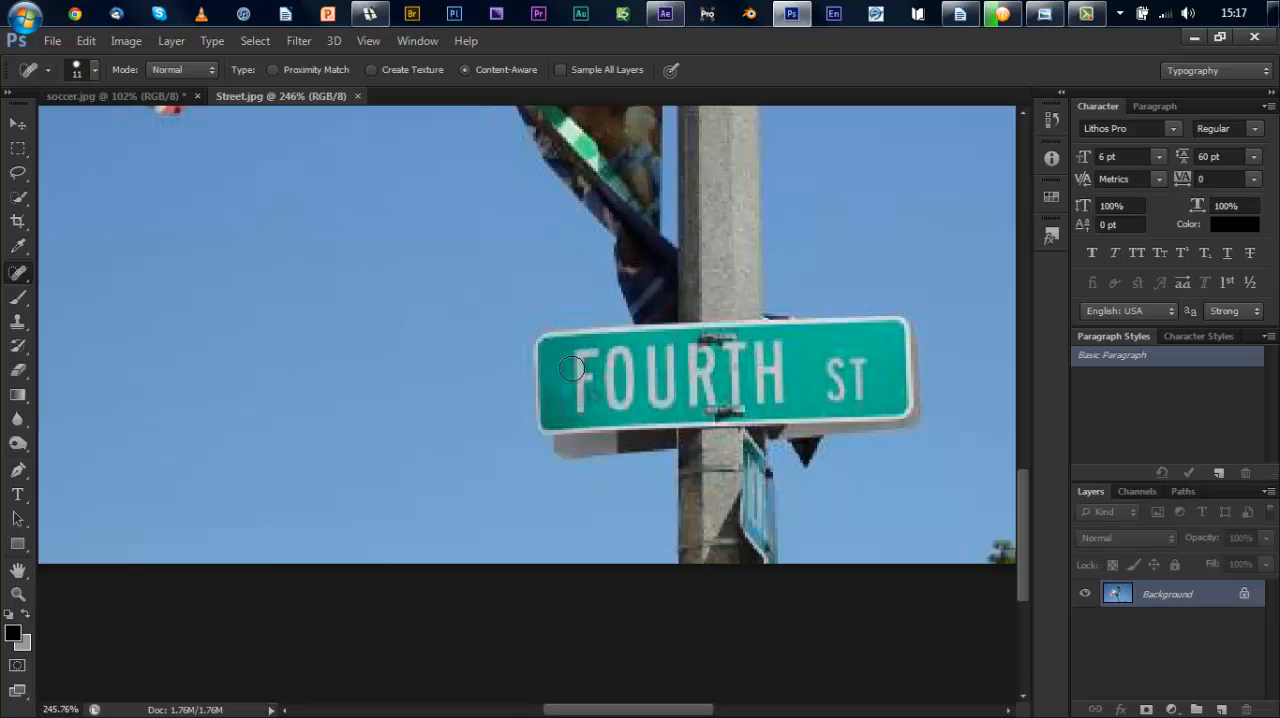
{"action": "mouse_move", "coordinate": [840, 366]}
{"action": "left_mouse_down"}
{"action": "mouse_move", "coordinate": [828, 372]}
{"action": "mouse_move", "coordinate": [848, 398]}
{"action": "mouse_move", "coordinate": [826, 402]}
{"action": "mouse_move", "coordinate": [852, 393]}
{"action": "mouse_move", "coordinate": [857, 367]}
{"action": "left_mouse_up"}
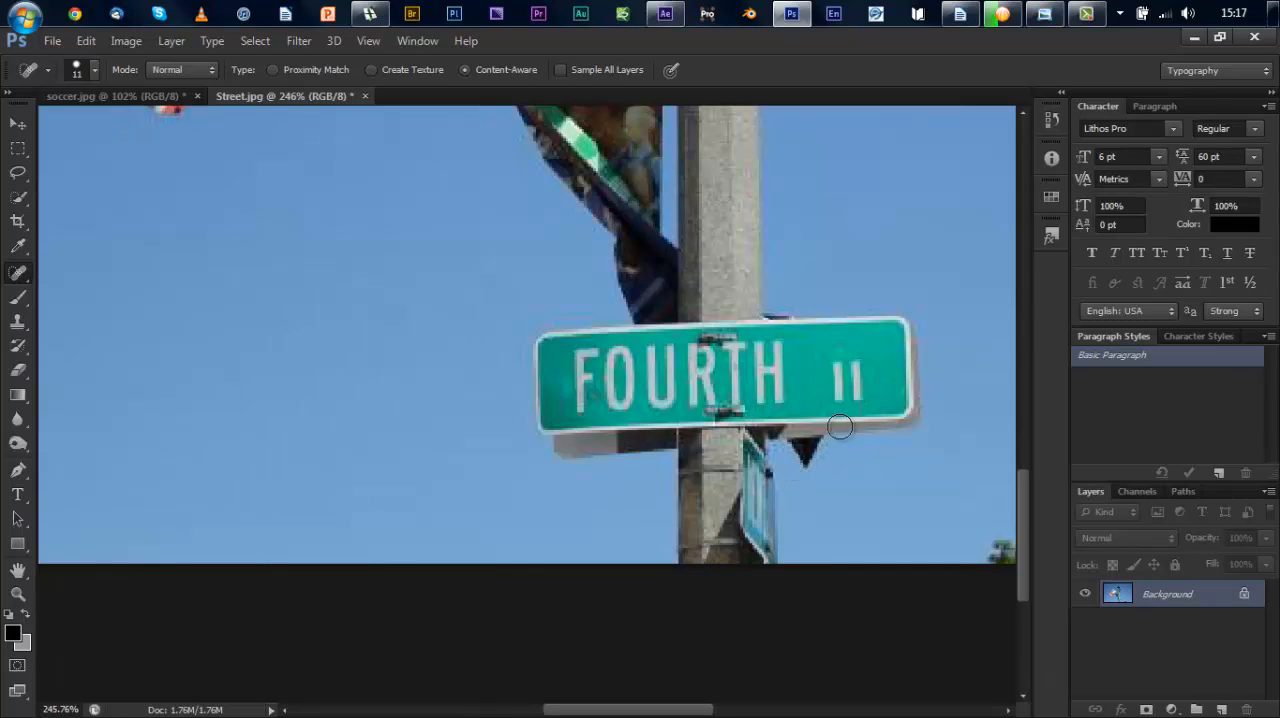
{"action": "key", "text": "ctrl+z"}
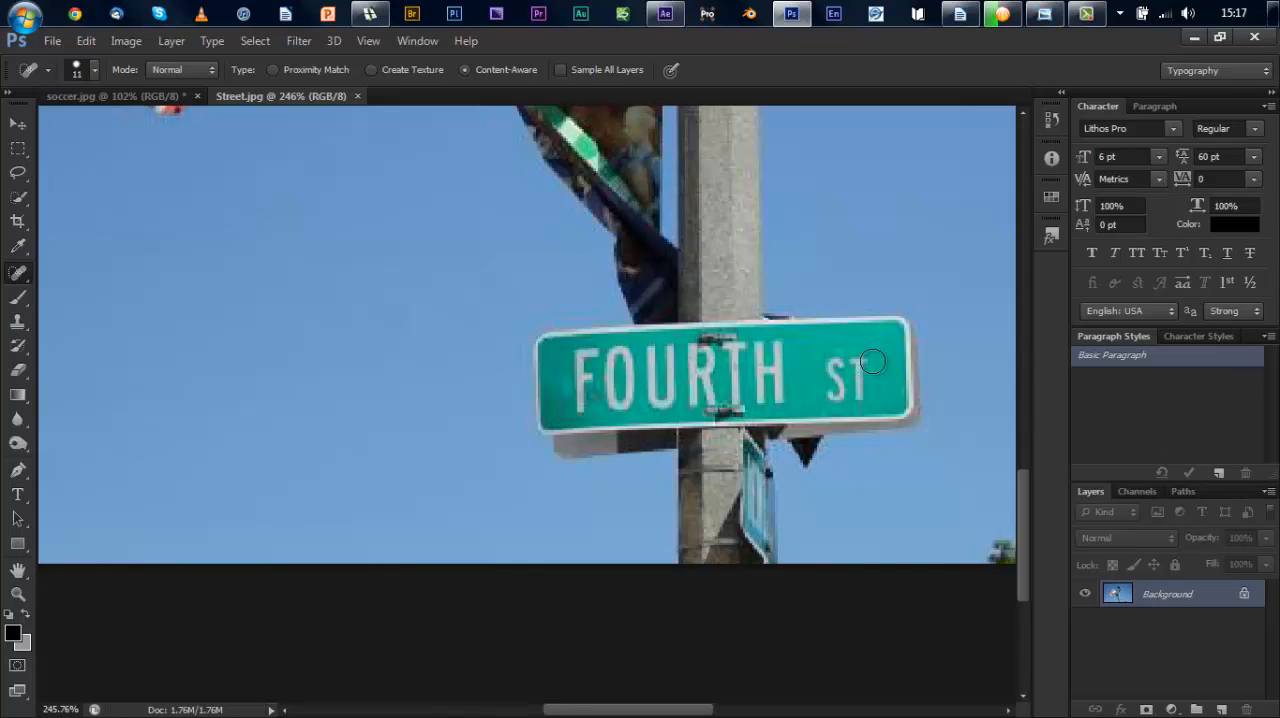
Step: Remove the ST lettering from the street sign with the Clone Stamp, painting over it with sampled plain green
{"action": "left_click", "coordinate": [18, 322]}
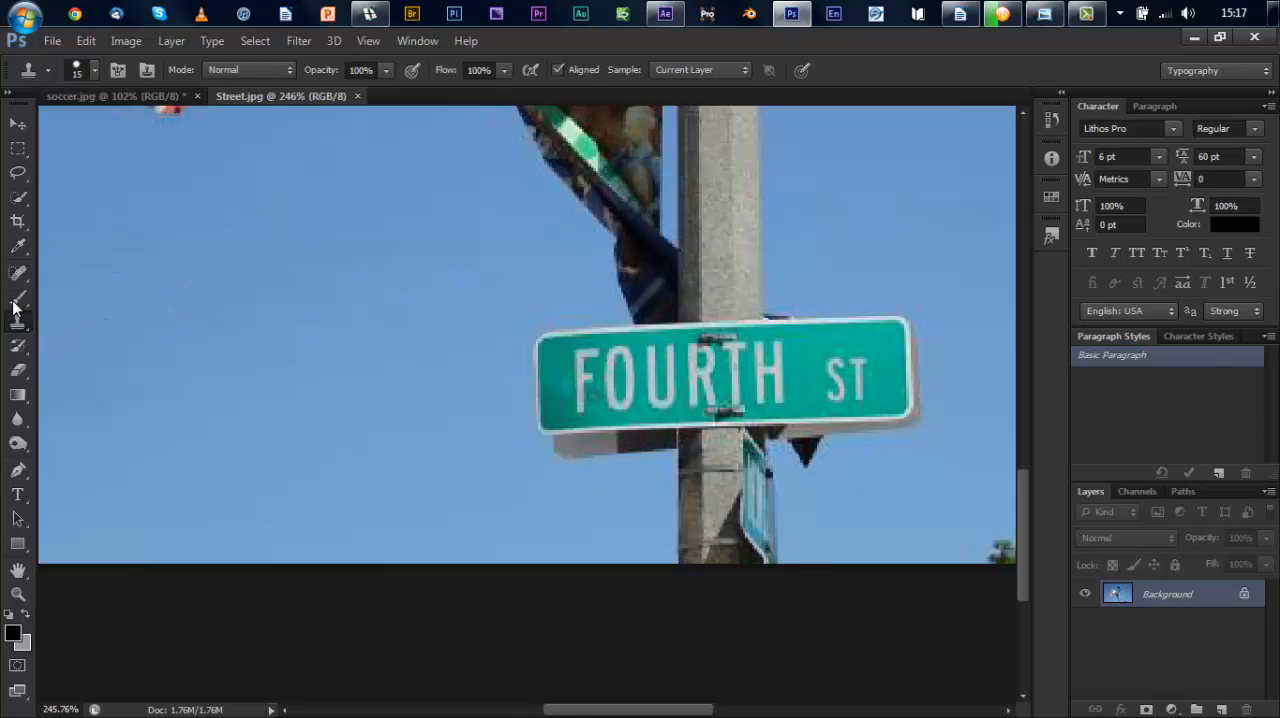
{"action": "right_click", "coordinate": [25, 324]}
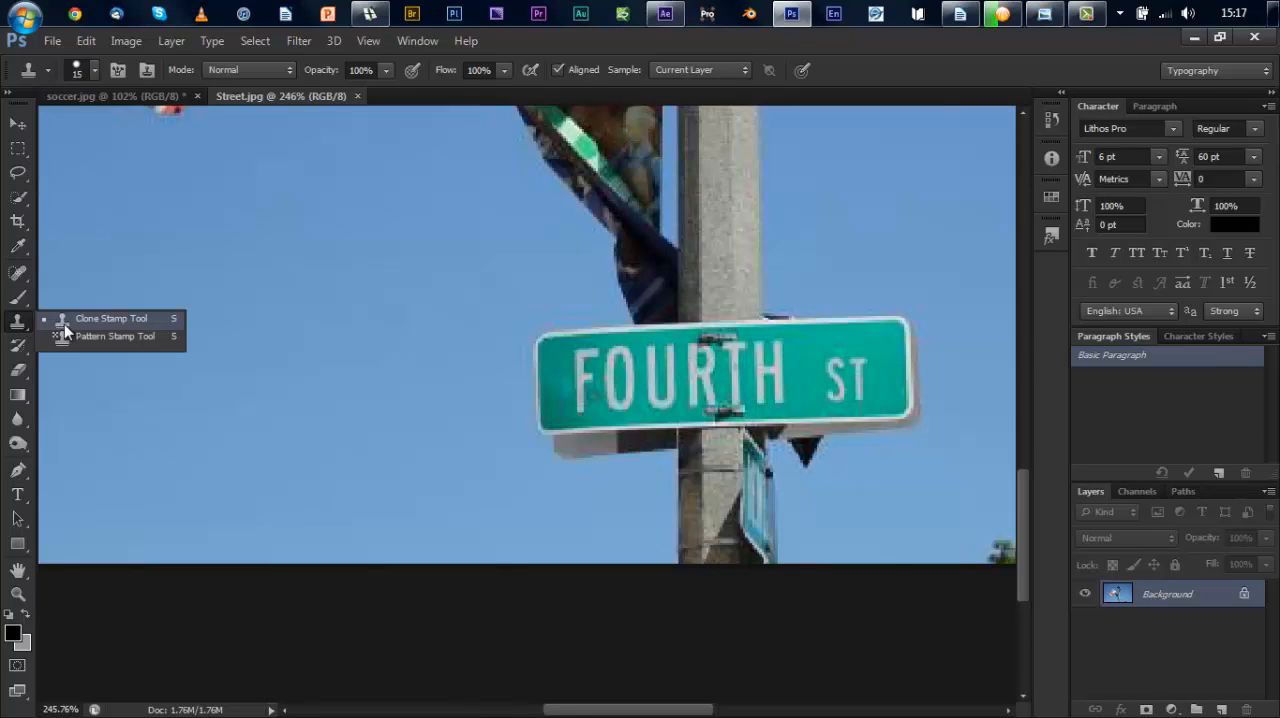
{"action": "left_click", "coordinate": [65, 321]}
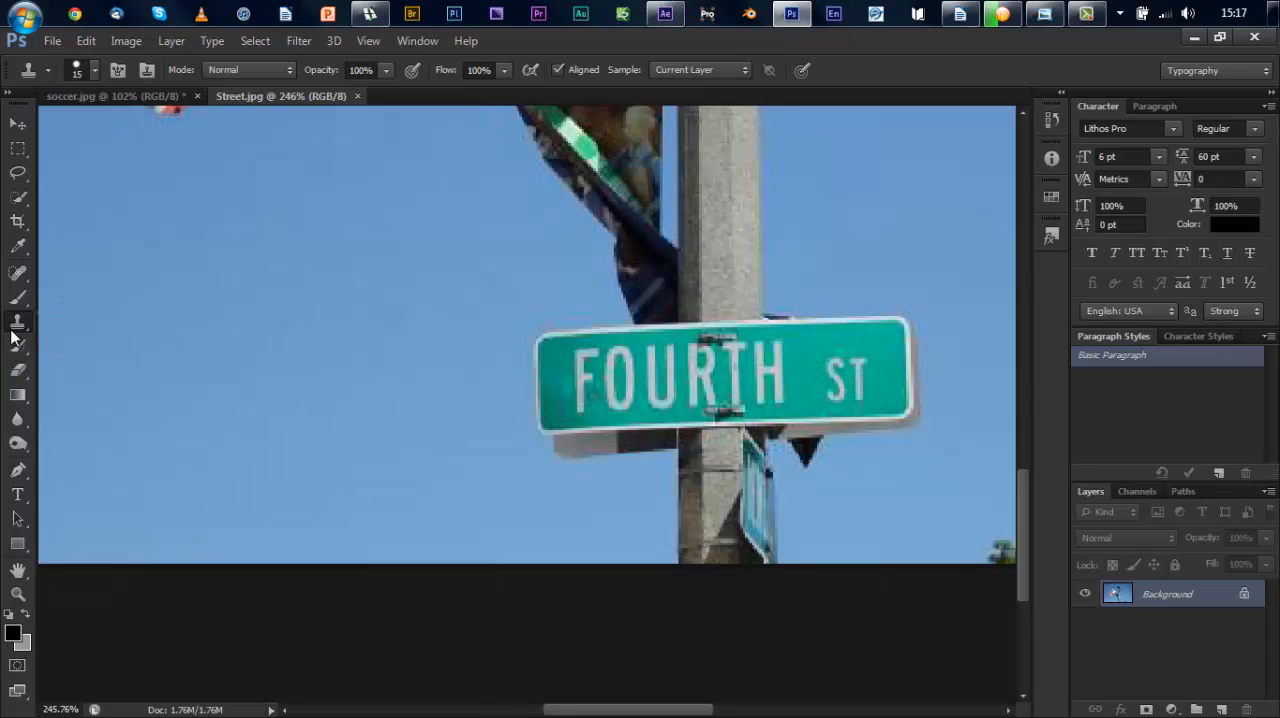
{"action": "right_click", "coordinate": [12, 336]}
{"action": "left_click", "coordinate": [62, 326]}
{"action": "left_click", "coordinate": [881, 339], "text": "alt"}
{"action": "mouse_move", "coordinate": [877, 340]}
{"action": "left_mouse_down"}
{"action": "mouse_move", "coordinate": [857, 360]}
{"action": "mouse_move", "coordinate": [859, 393]}
{"action": "left_mouse_up"}
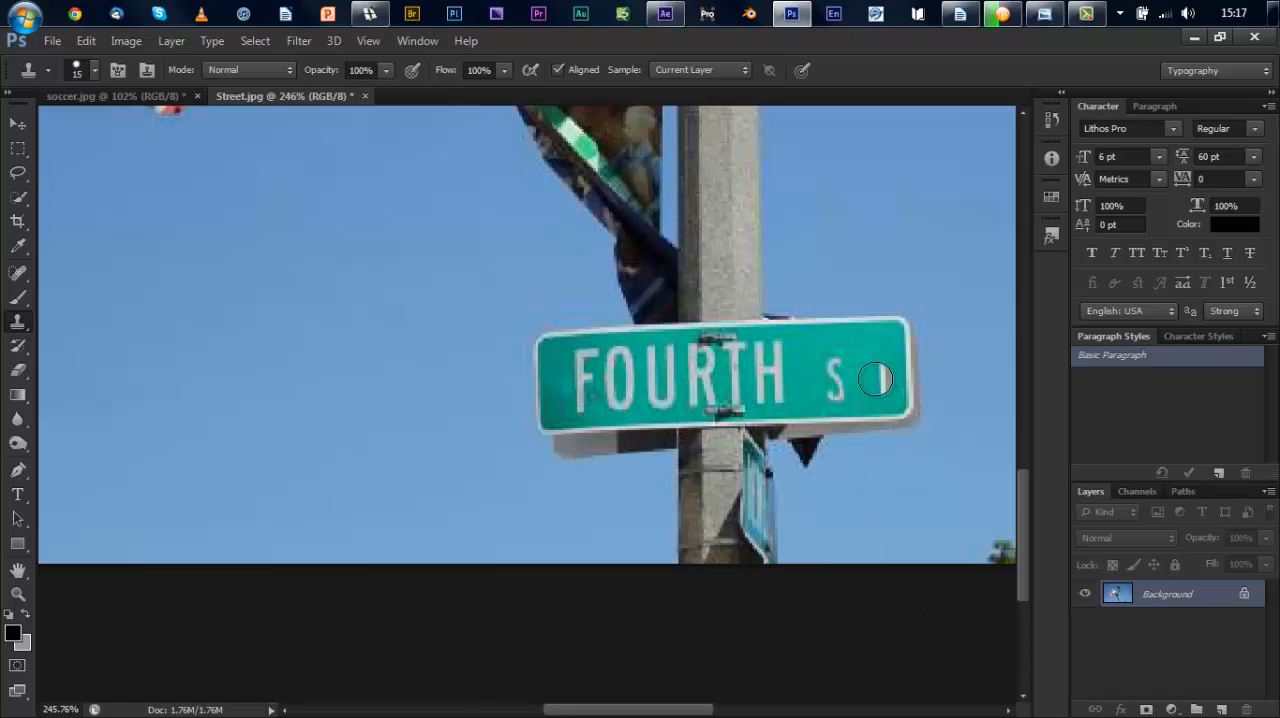
{"action": "left_click", "coordinate": [877, 376], "text": "alt"}
{"action": "mouse_move", "coordinate": [877, 376]}
{"action": "left_mouse_down"}
{"action": "mouse_move", "coordinate": [842, 364]}
{"action": "mouse_move", "coordinate": [833, 394]}
{"action": "mouse_move", "coordinate": [905, 336]}
{"action": "mouse_move", "coordinate": [836, 400]}
{"action": "left_mouse_up"}
{"action": "left_click", "coordinate": [854, 367], "text": "alt"}
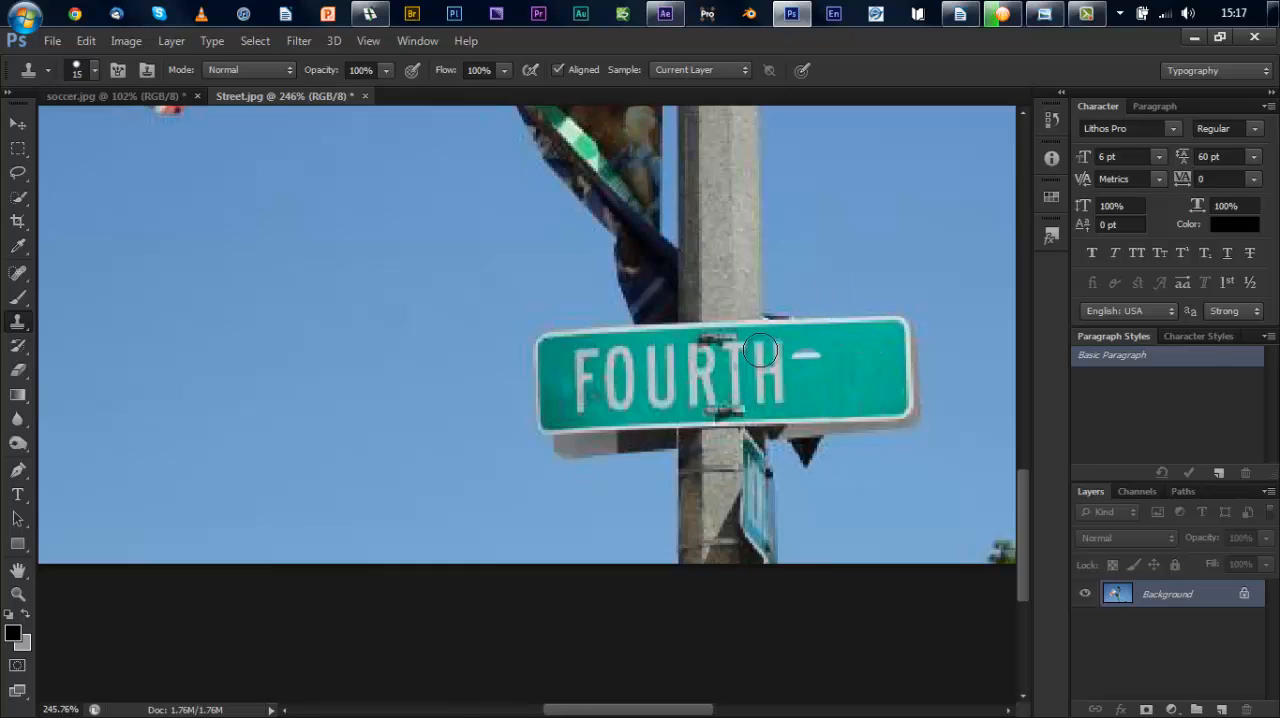
Step: Select a rectangle of blank green after FOURTH on the sign and refine its edge with Smooth 12 and Feather 1.6 px
{"action": "left_click", "coordinate": [20, 150]}
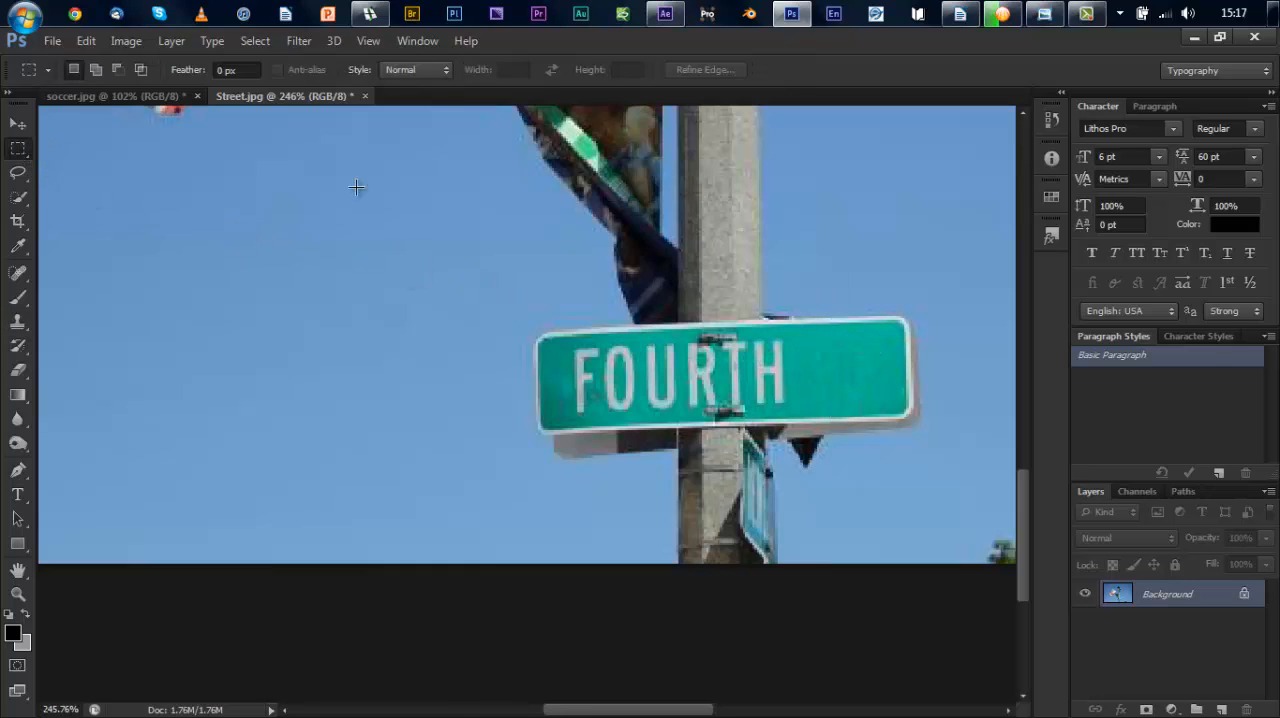
{"action": "left_click_drag", "start_coordinate": [802, 341], "coordinate": [895, 408]}
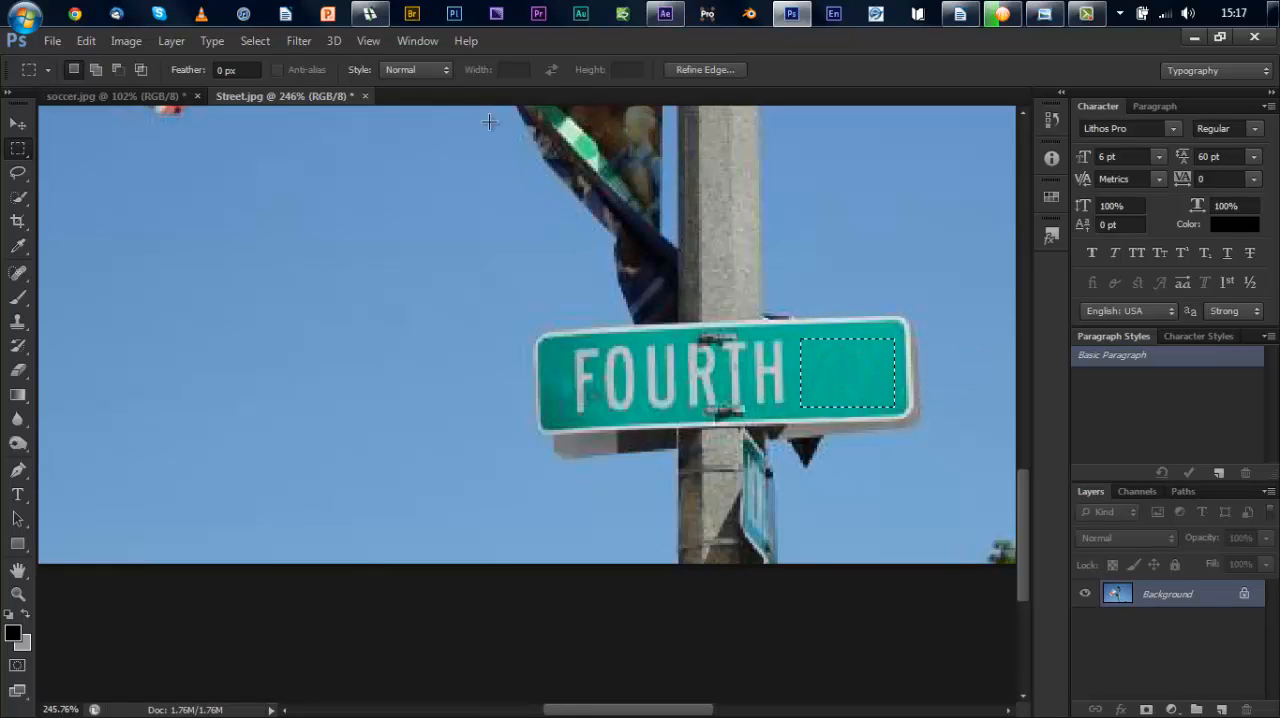
{"action": "left_click", "coordinate": [705, 70]}
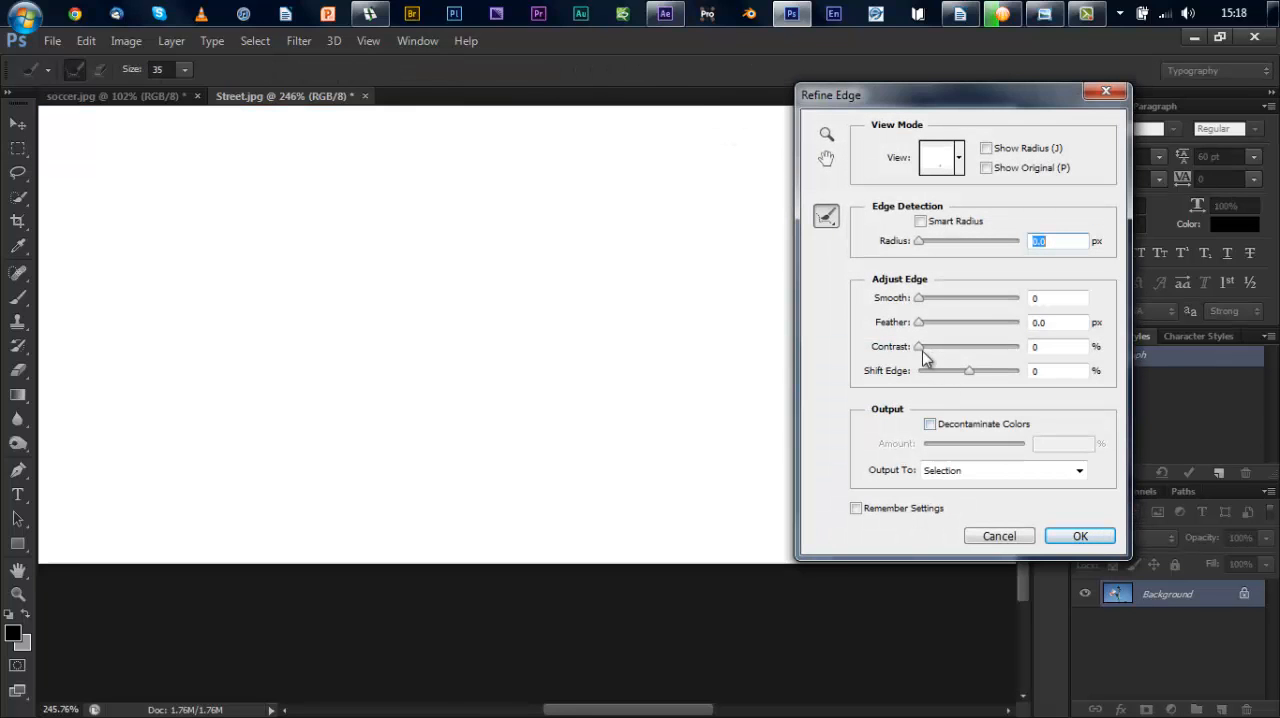
{"action": "left_click_drag", "start_coordinate": [866, 91], "coordinate": [997, 91]}
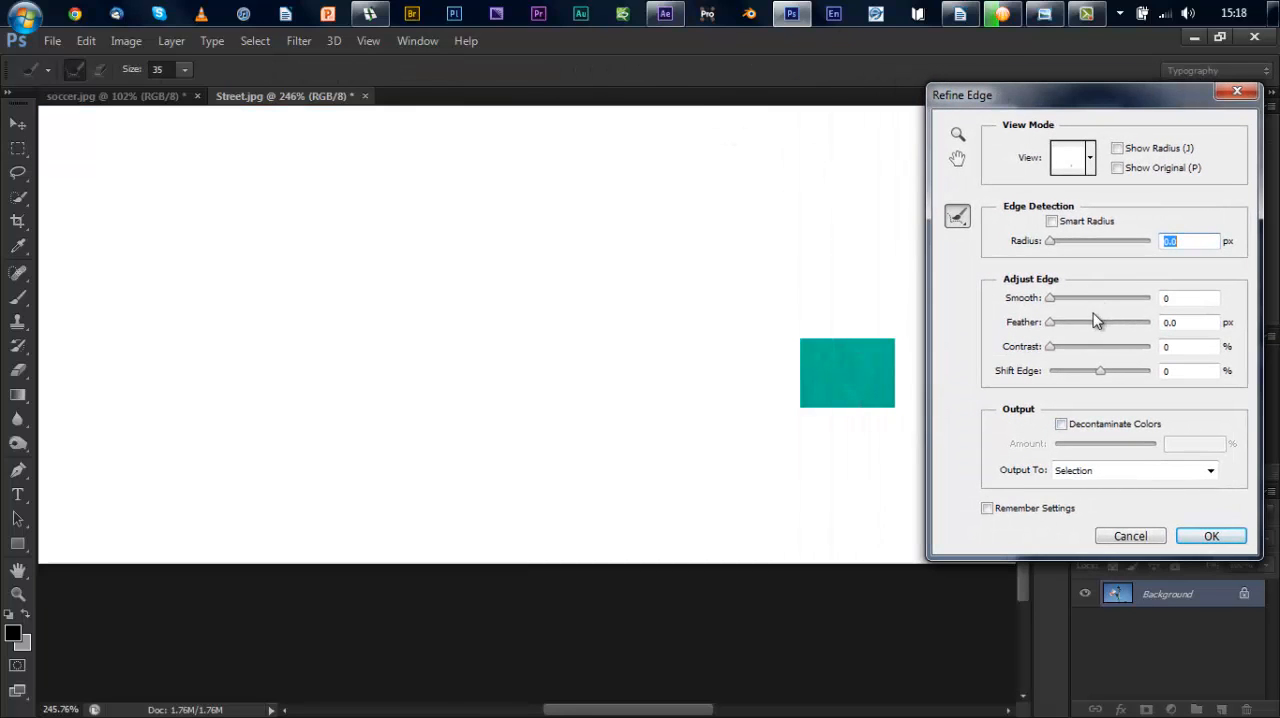
{"action": "mouse_move", "coordinate": [1055, 325]}
{"action": "left_mouse_down"}
{"action": "mouse_move", "coordinate": [1080, 332]}
{"action": "mouse_move", "coordinate": [1061, 332]}
{"action": "left_mouse_up"}
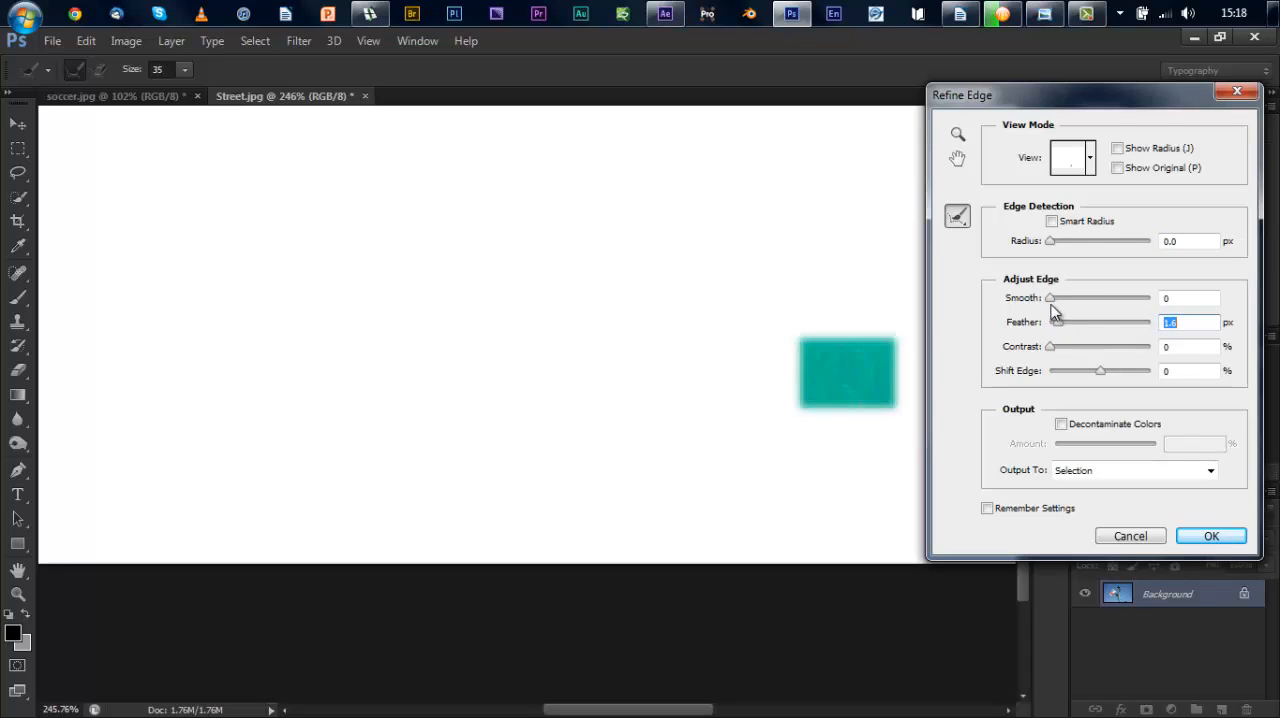
{"action": "left_click", "coordinate": [1211, 536]}
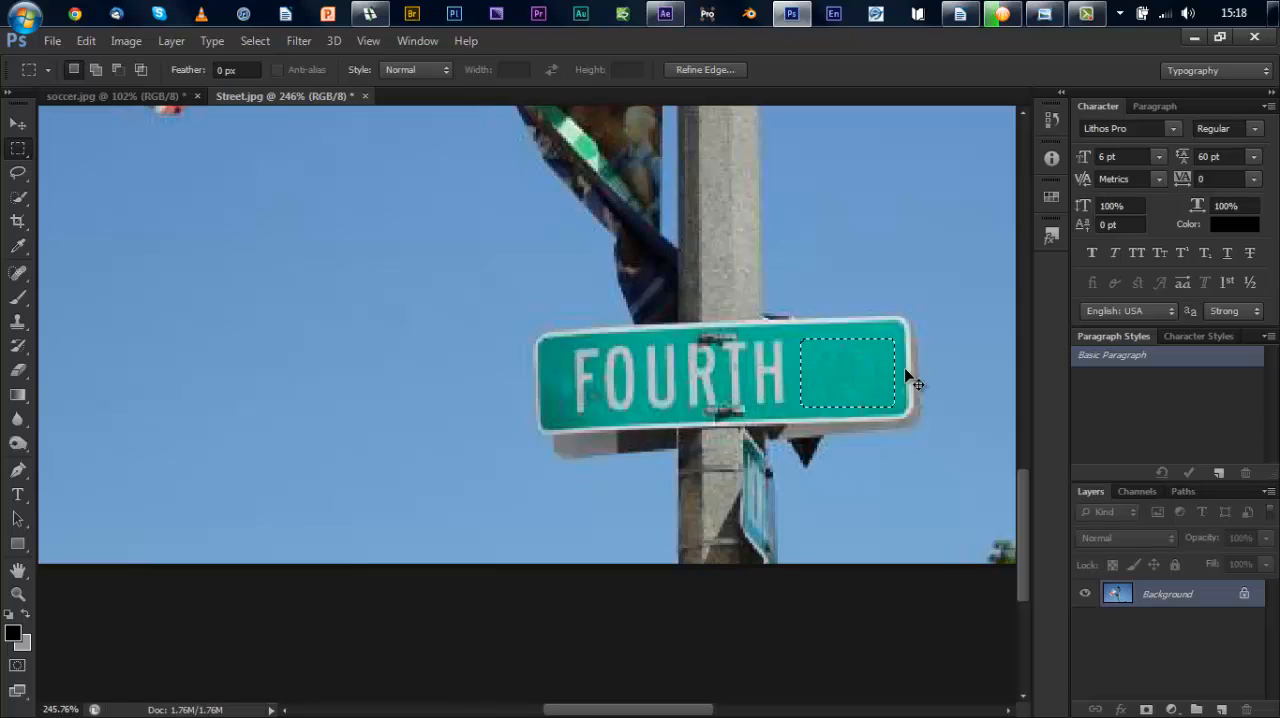
Step: Copy the selected green patch to a new layer and move the copy over the last letters of FOURTH
{"action": "key", "text": "ctrl+j"}
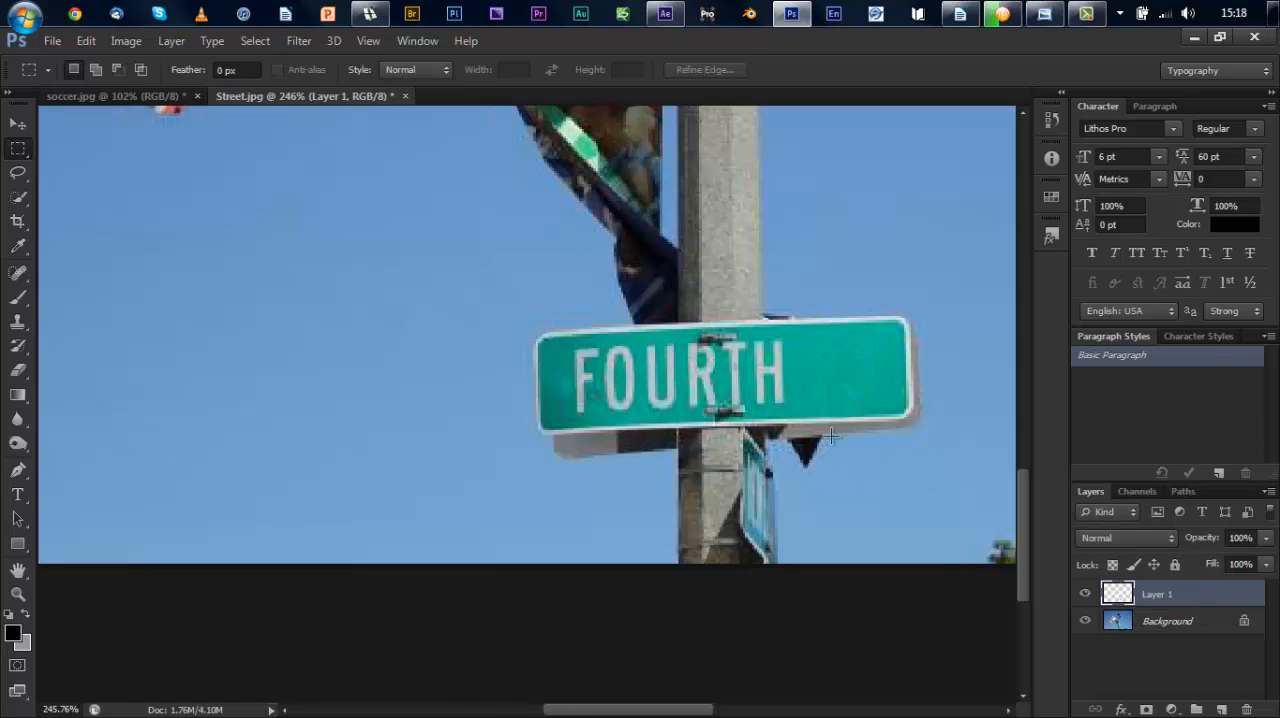
{"action": "left_click", "coordinate": [17, 122]}
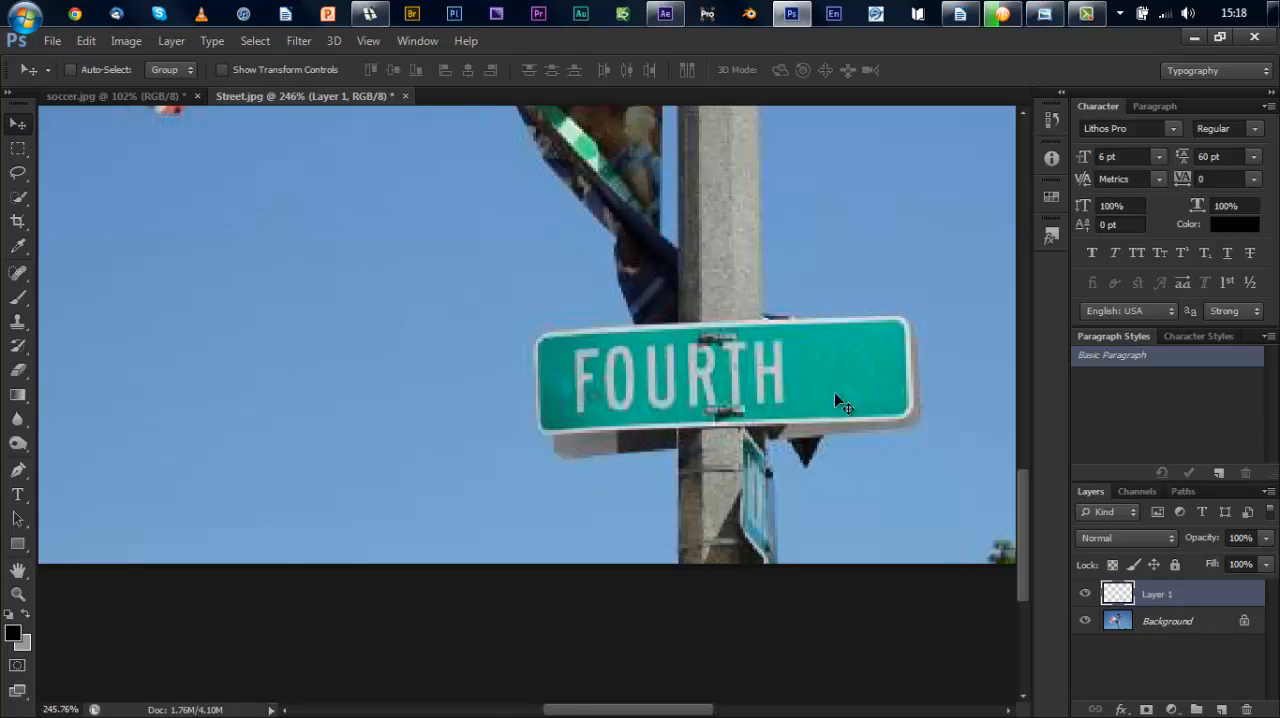
{"action": "left_click_drag", "start_coordinate": [852, 383], "coordinate": [754, 381]}
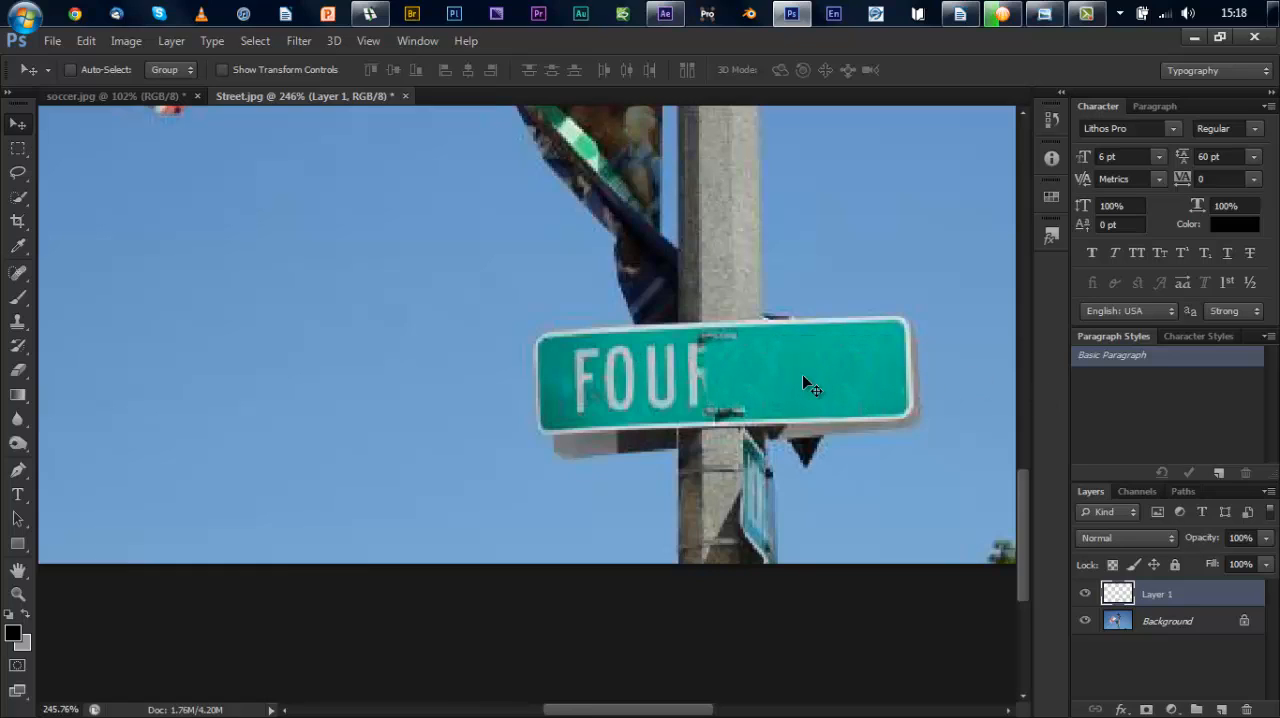
Step: Paste two more copies of the green patch and position them over the sign's remaining letters
{"action": "key", "text": "ctrl+v"}
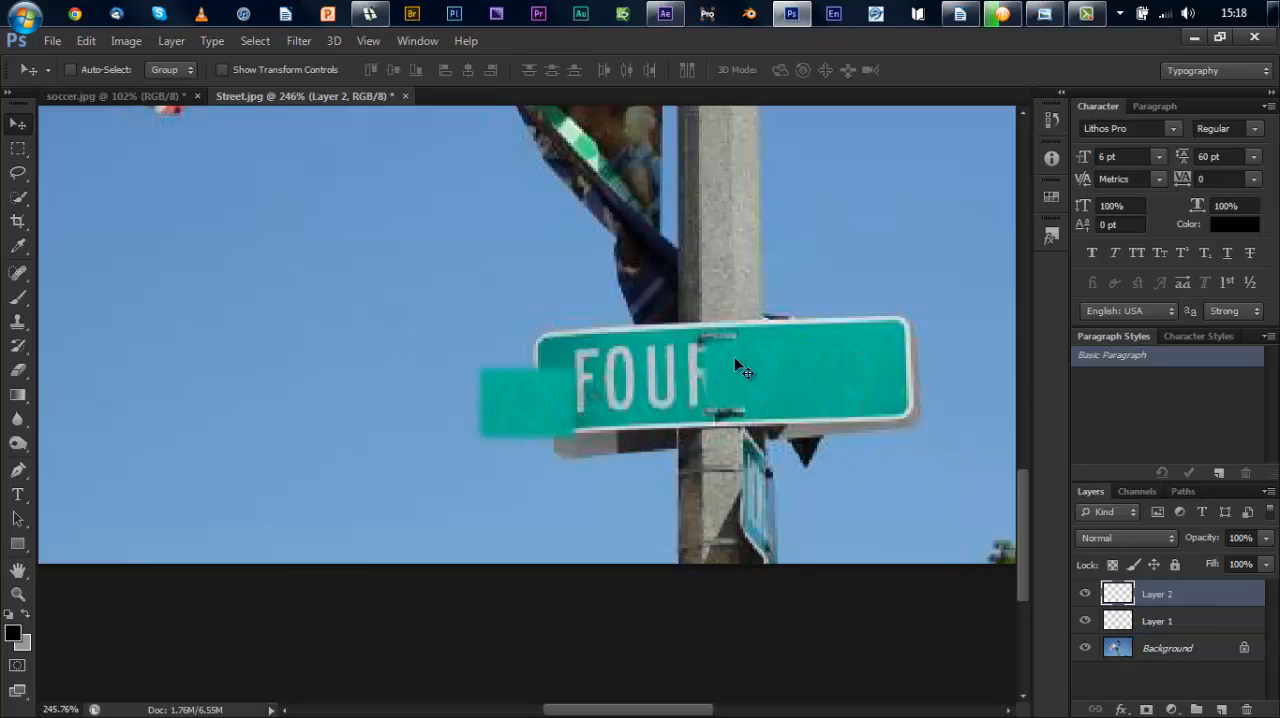
{"action": "left_click_drag", "start_coordinate": [529, 410], "coordinate": [672, 384]}
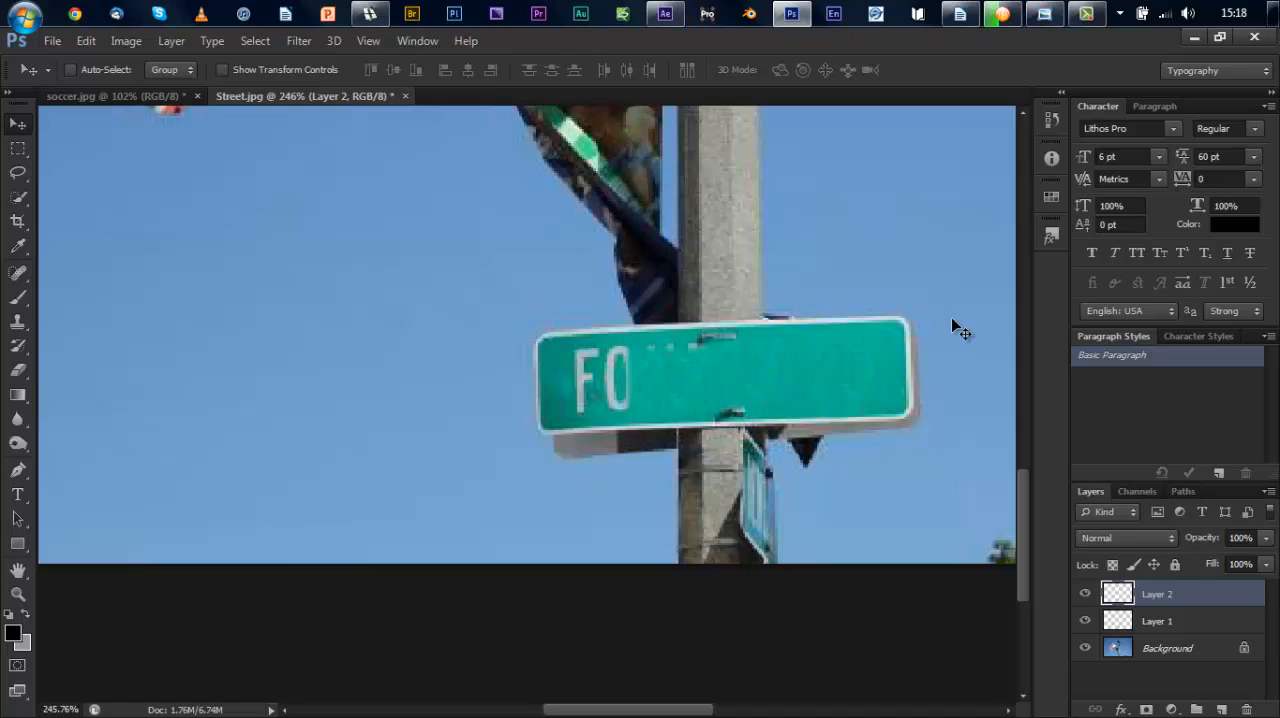
{"action": "key", "text": "ctrl+v"}
{"action": "left_click_drag", "start_coordinate": [568, 398], "coordinate": [625, 377]}
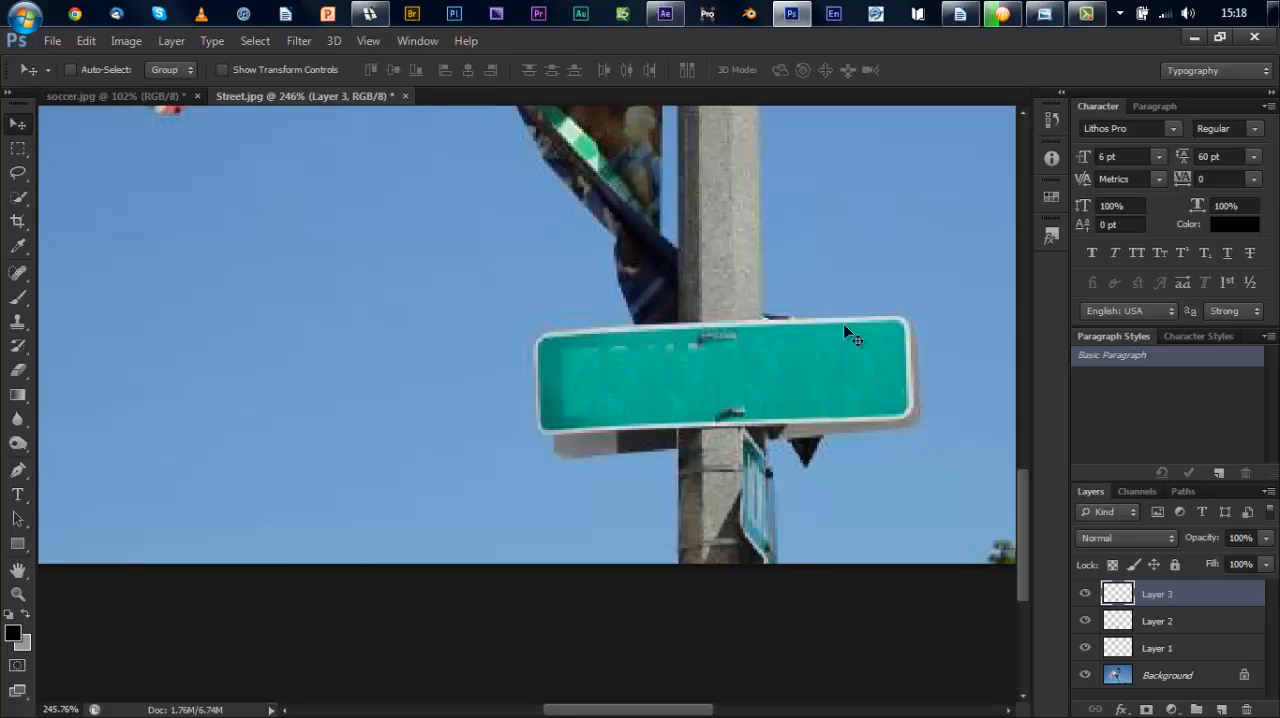
Step: Paste another green patch over the remaining lettering marks on the sign and merge the four patch layers into one
{"action": "key", "text": "ctrl+v"}
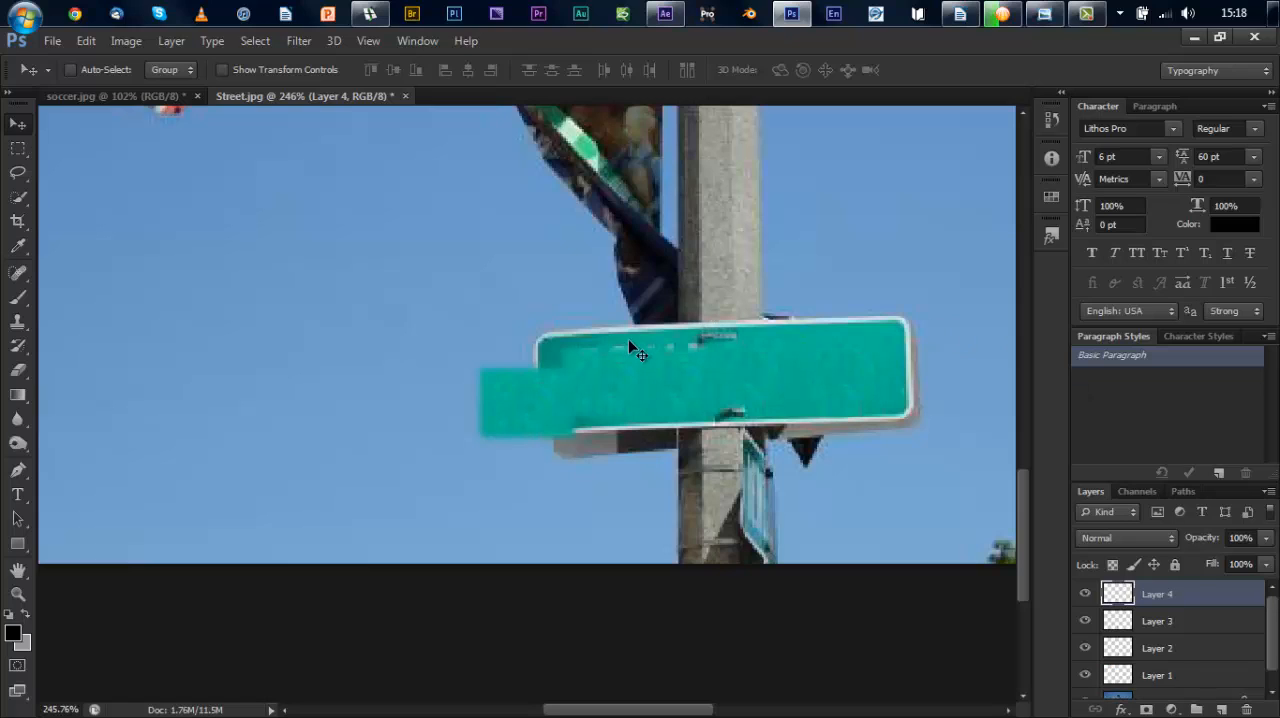
{"action": "left_click_drag", "start_coordinate": [532, 418], "coordinate": [674, 377]}
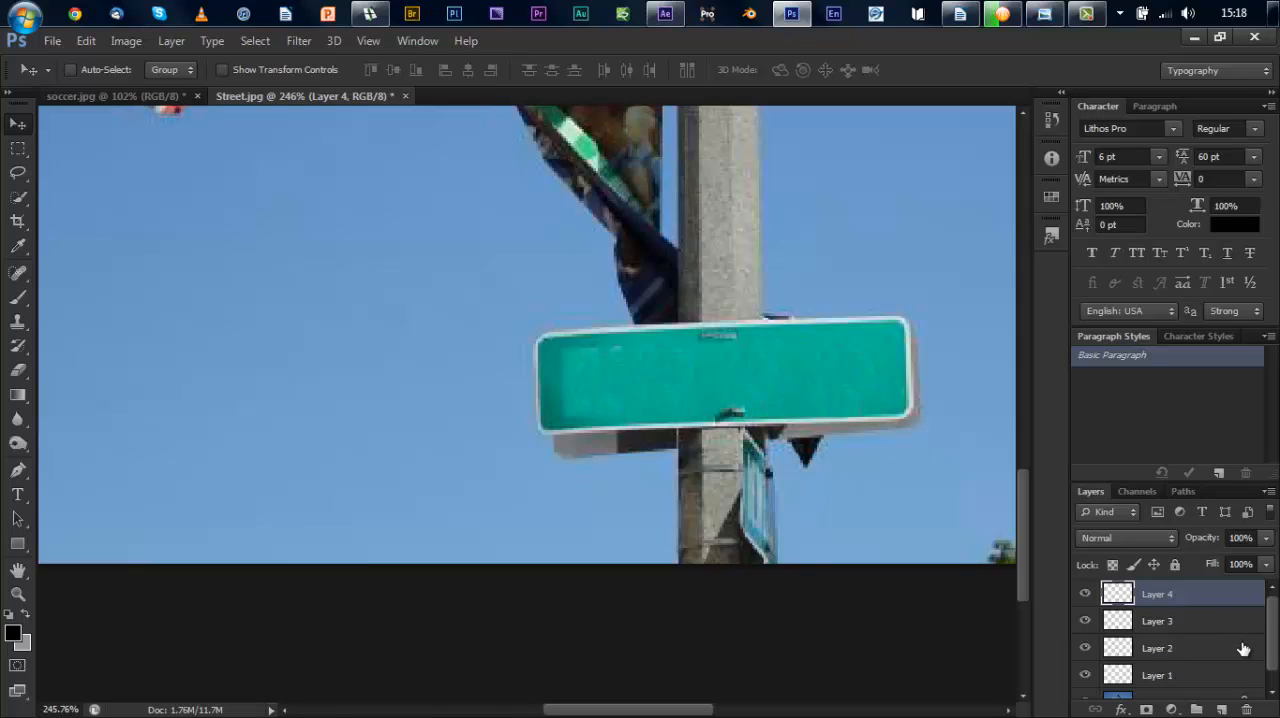
{"action": "left_click", "coordinate": [1158, 676], "text": "shift"}
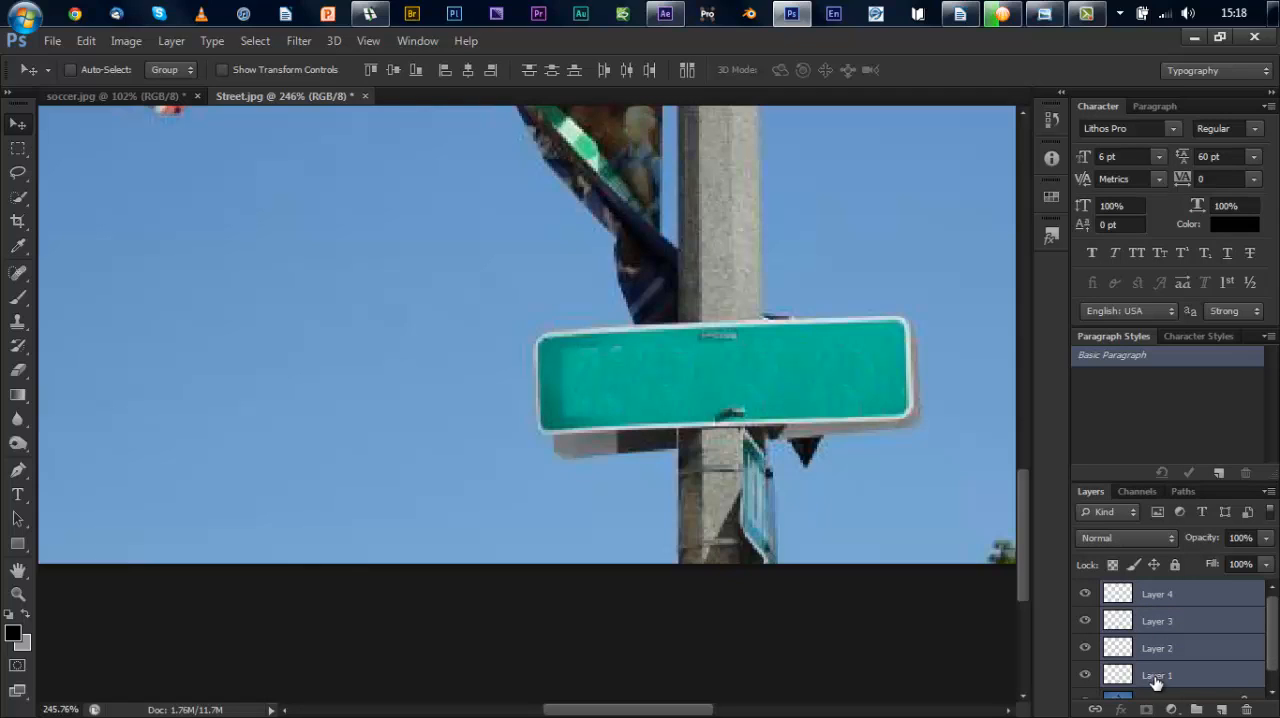
{"action": "left_click", "coordinate": [1156, 596]}
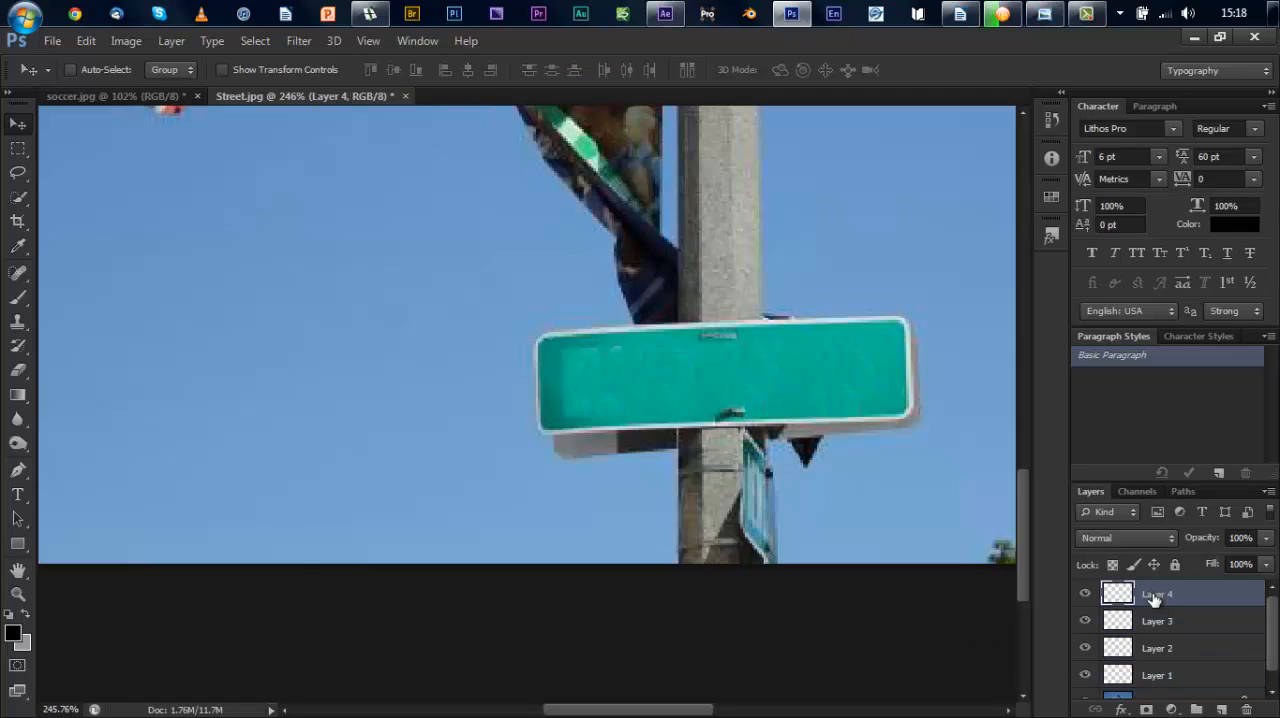
{"action": "left_click", "coordinate": [1158, 677], "text": "shift"}
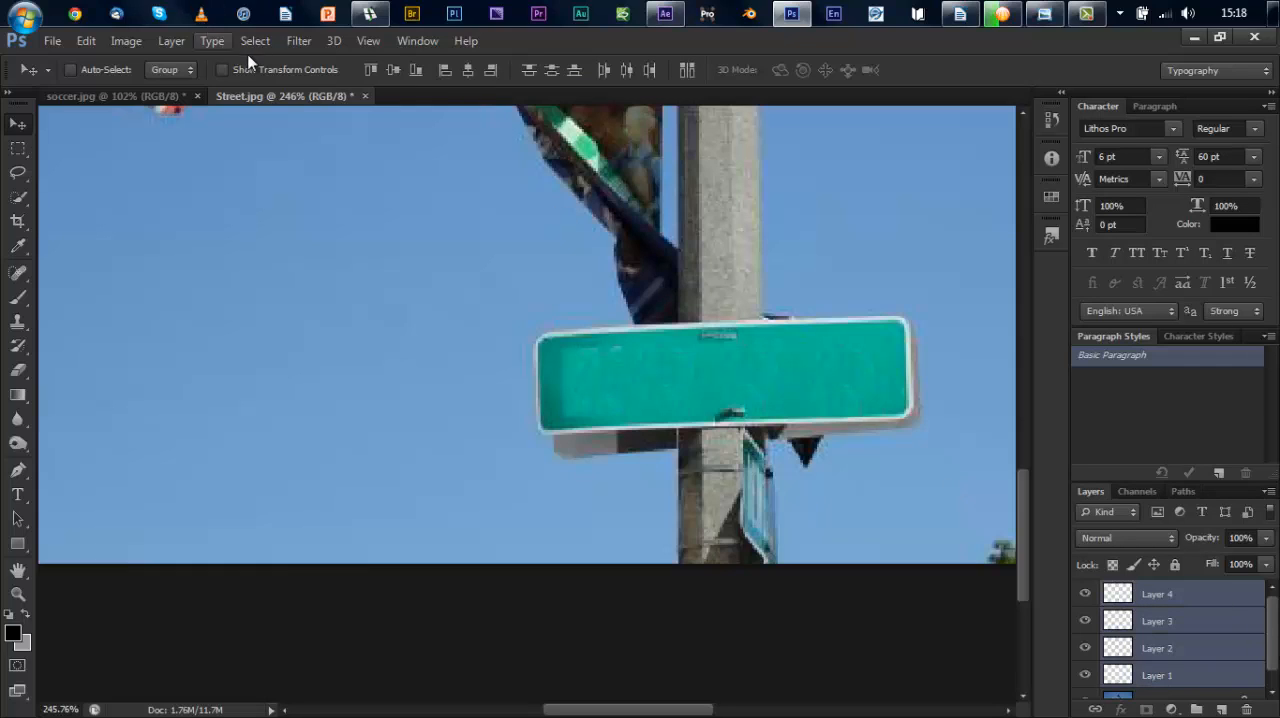
{"action": "left_click", "coordinate": [166, 41]}
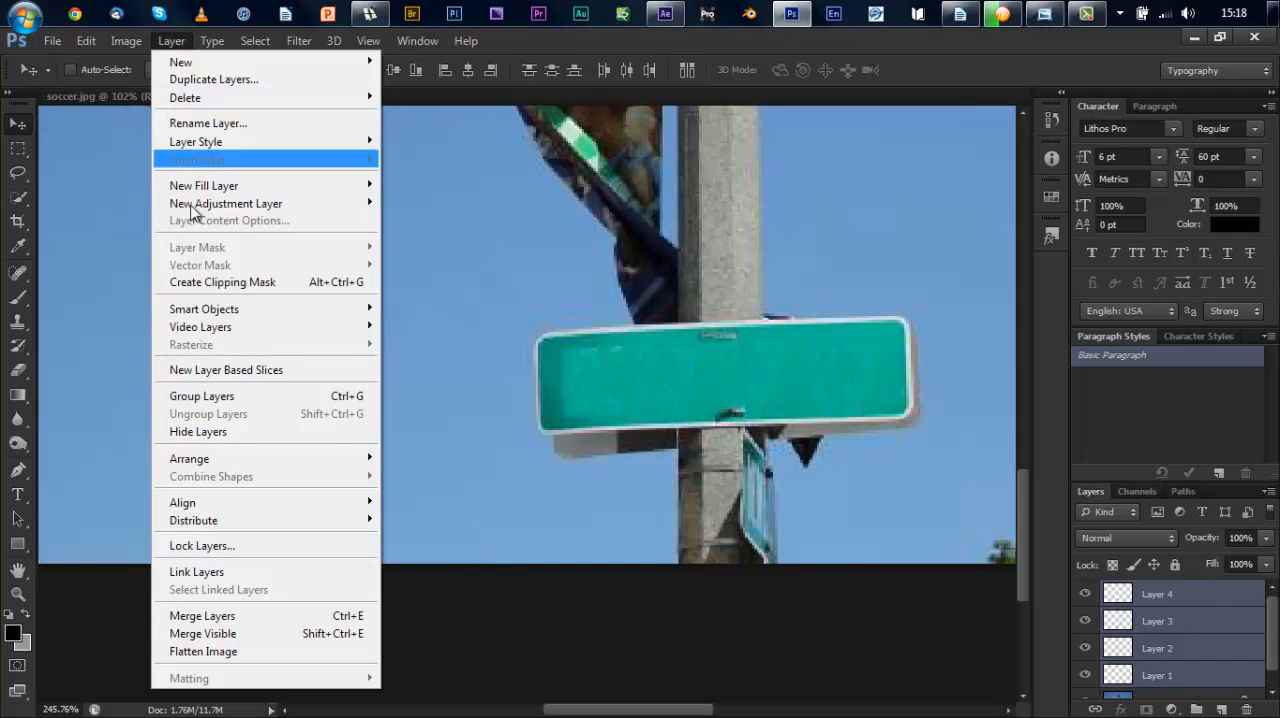
{"action": "left_click", "coordinate": [212, 616]}
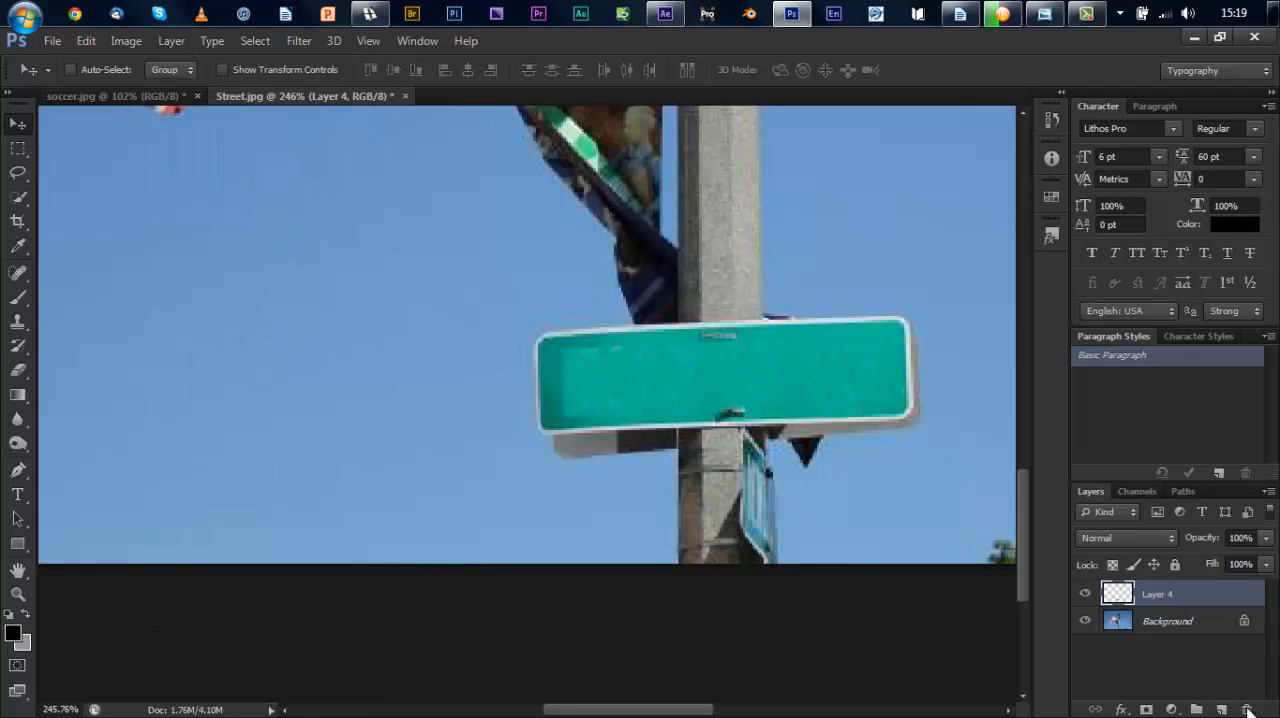
Step: Toggle the visibility of the merged patch layer and of the Background to examine what the patch covers
{"action": "left_click", "coordinate": [1086, 594]}
{"action": "left_click", "coordinate": [1086, 594]}
{"action": "left_click", "coordinate": [1087, 594]}
{"action": "left_click", "coordinate": [1087, 594]}
{"action": "left_click", "coordinate": [1087, 594]}
{"action": "left_click", "coordinate": [1087, 594]}
{"action": "left_click", "coordinate": [1086, 621]}
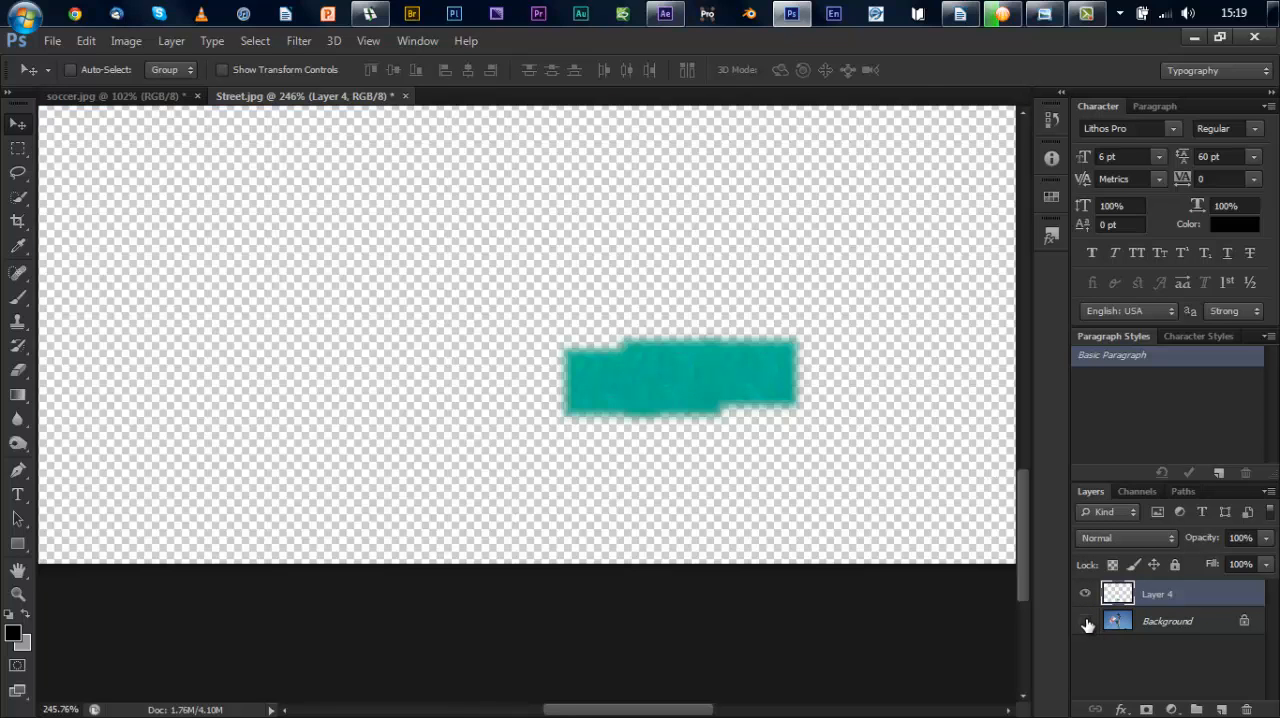
{"action": "left_click", "coordinate": [1086, 621]}
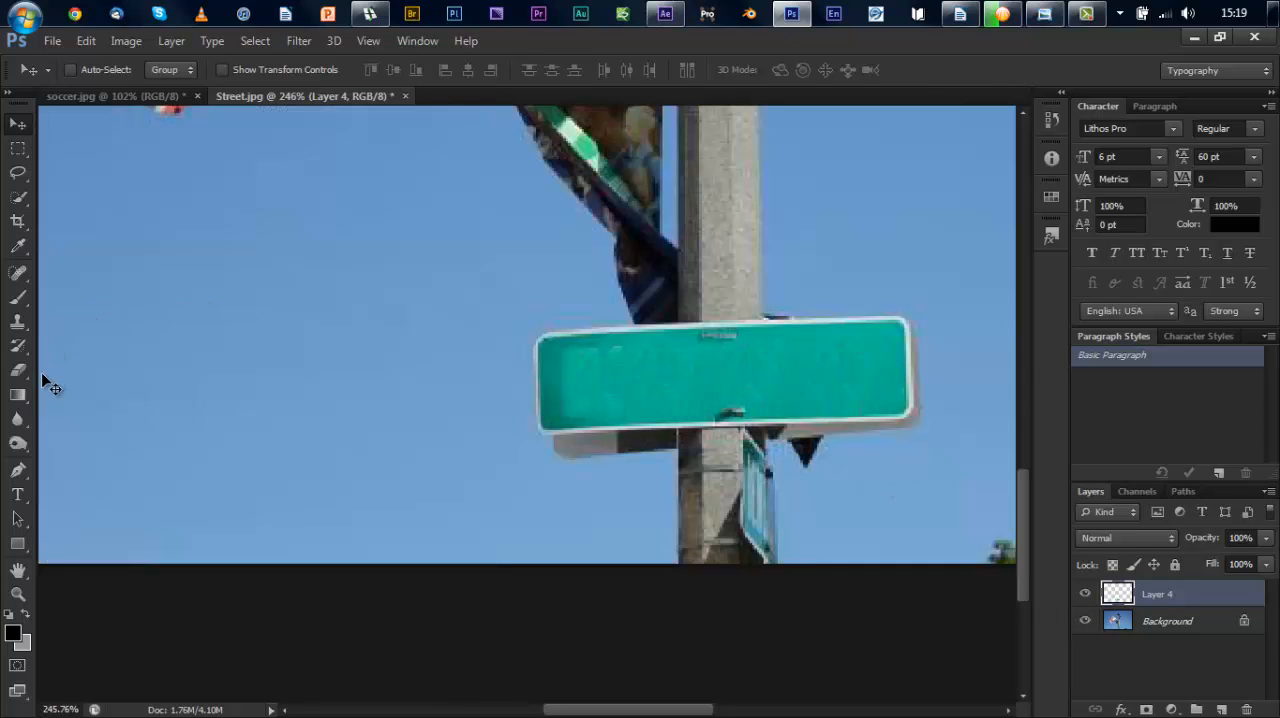
Step: Draw a text box across the green face of the sign and enter STARS Ave
{"action": "left_click", "coordinate": [18, 496]}
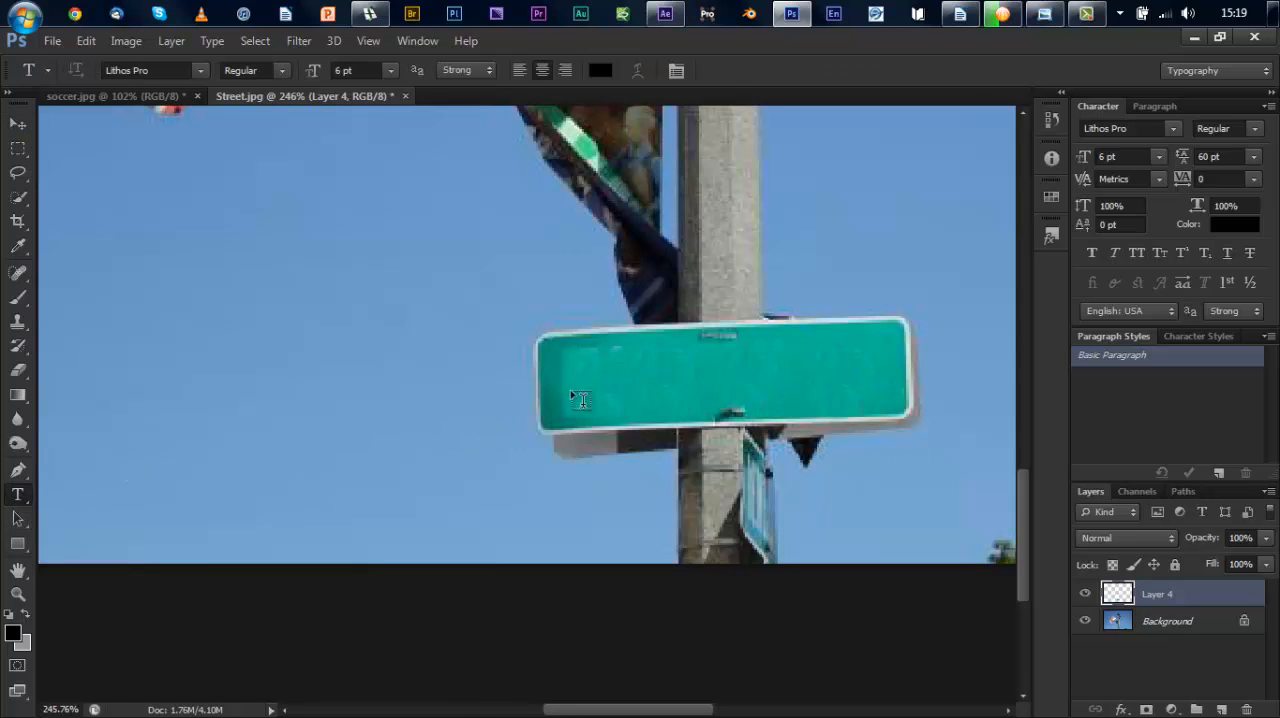
{"action": "left_click_drag", "start_coordinate": [556, 346], "coordinate": [578, 384]}
{"action": "left_click_drag", "start_coordinate": [697, 458], "coordinate": [900, 419]}
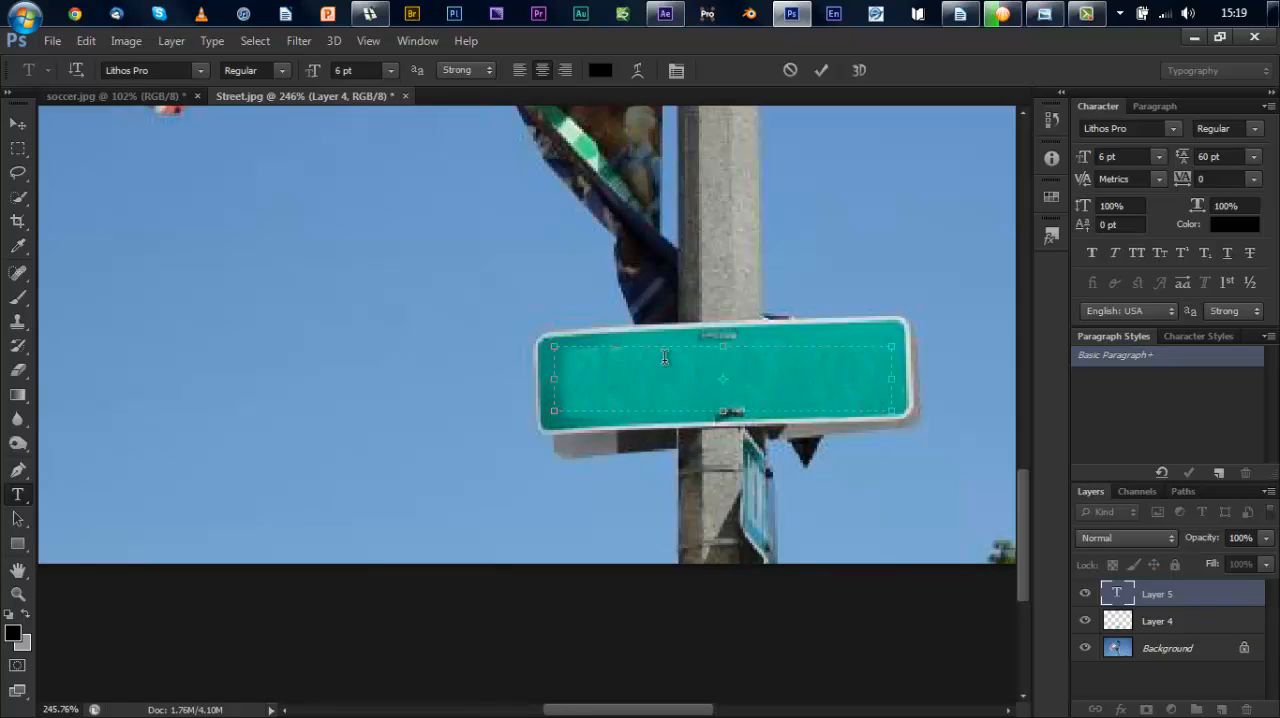
{"action": "type", "text": "START AVE"}
Step: Set the font size of the STARS Ave text to 24 pt
{"action": "left_click_drag", "start_coordinate": [750, 356], "coordinate": [684, 352]}
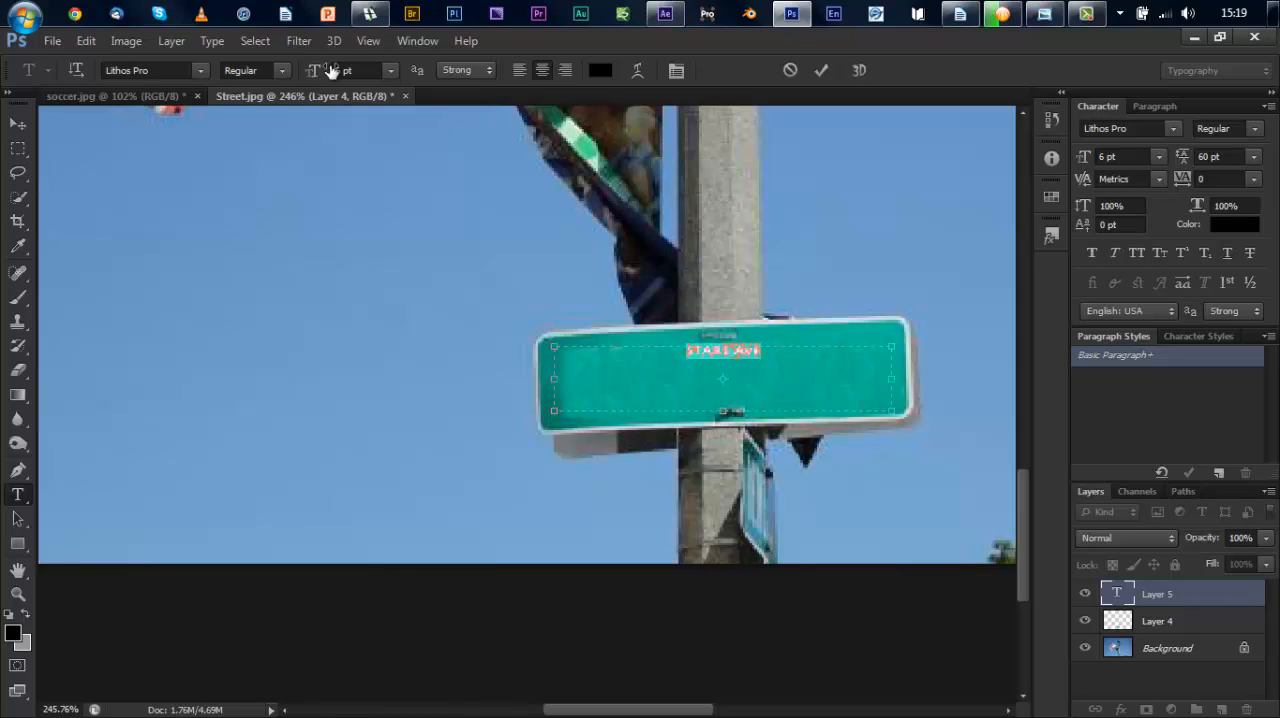
{"action": "left_click", "coordinate": [392, 70]}
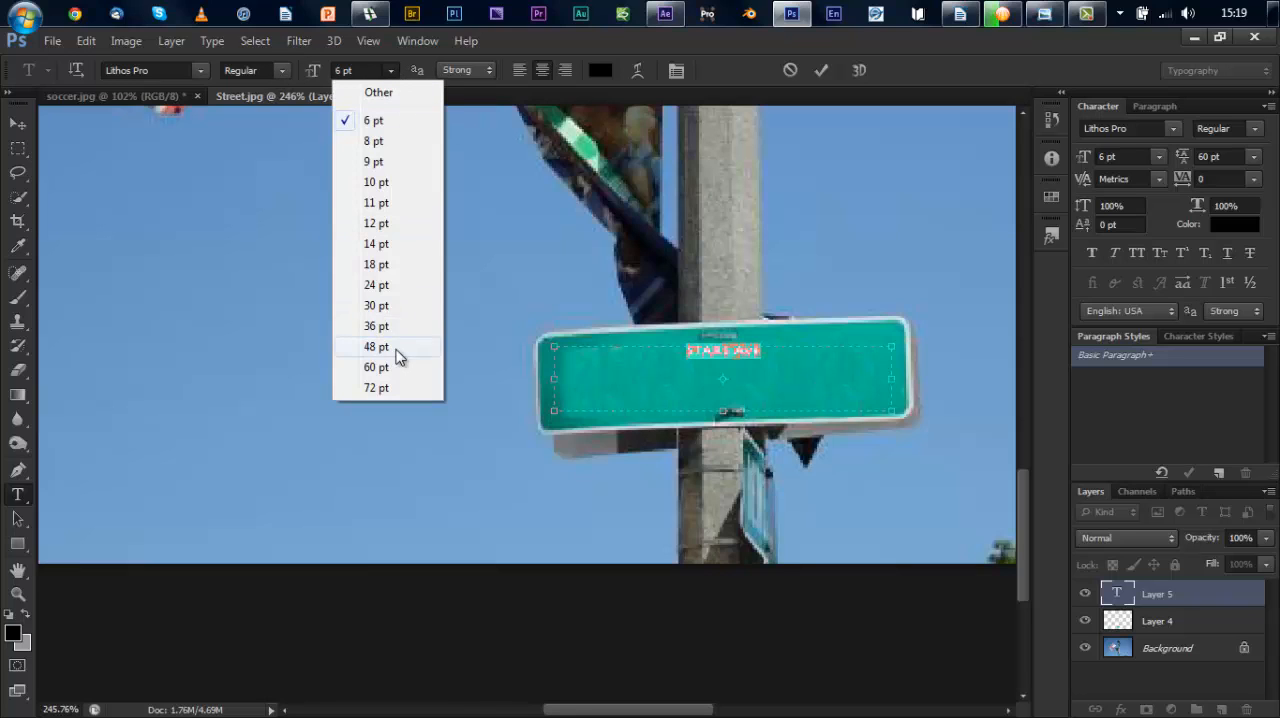
{"action": "left_click", "coordinate": [386, 285]}
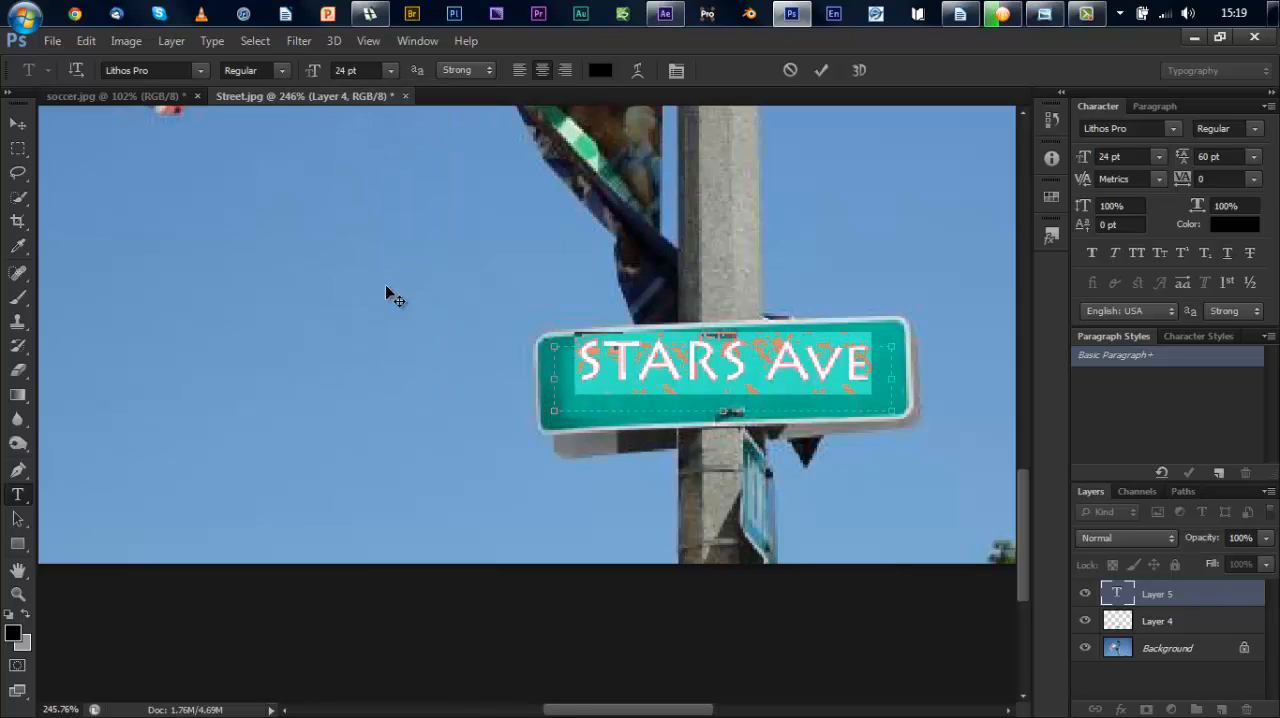
{"action": "left_click", "coordinate": [871, 370]}
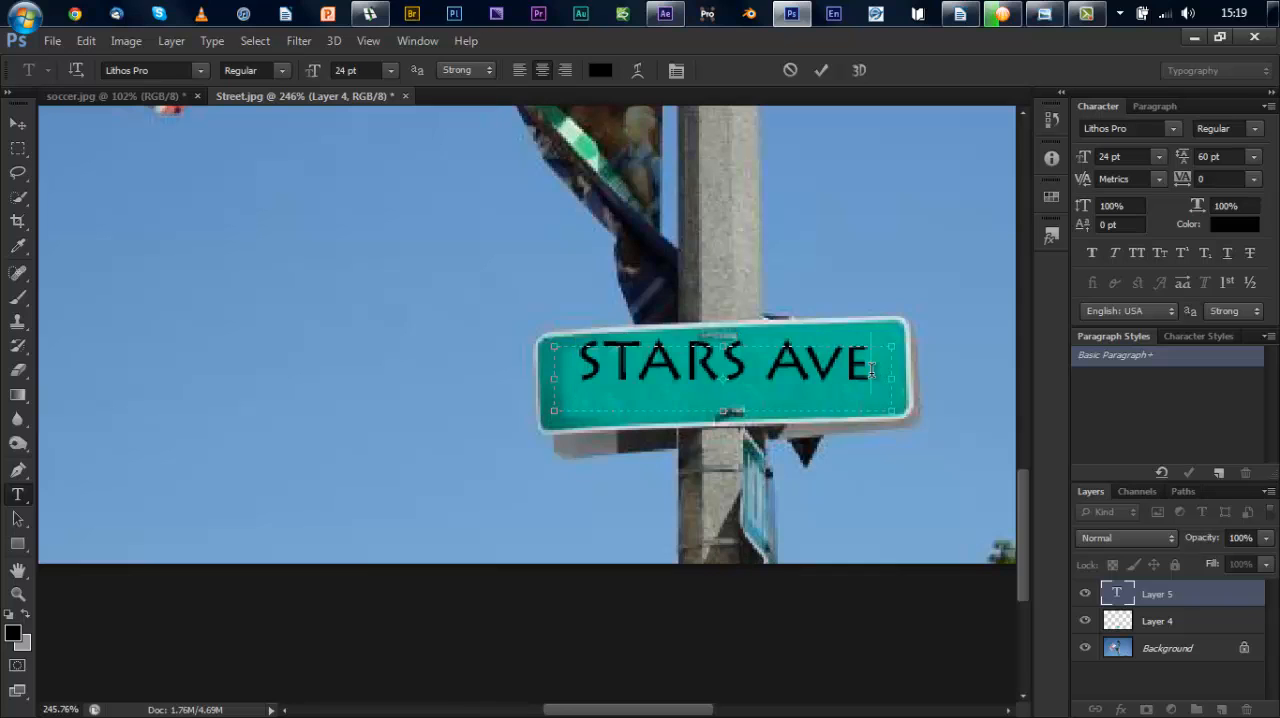
Step: Increase the font size of all the STARS Ave text to 36 pt
{"action": "left_click_drag", "start_coordinate": [871, 370], "coordinate": [551, 355]}
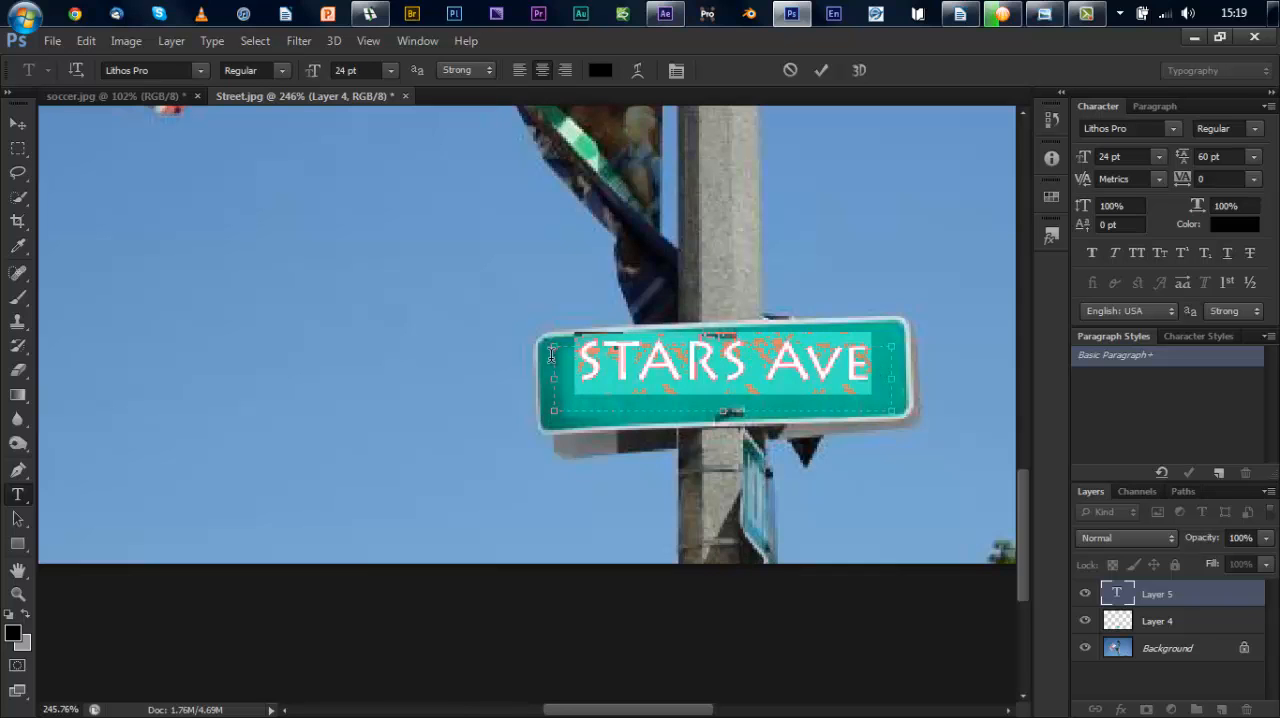
{"action": "left_click", "coordinate": [392, 71]}
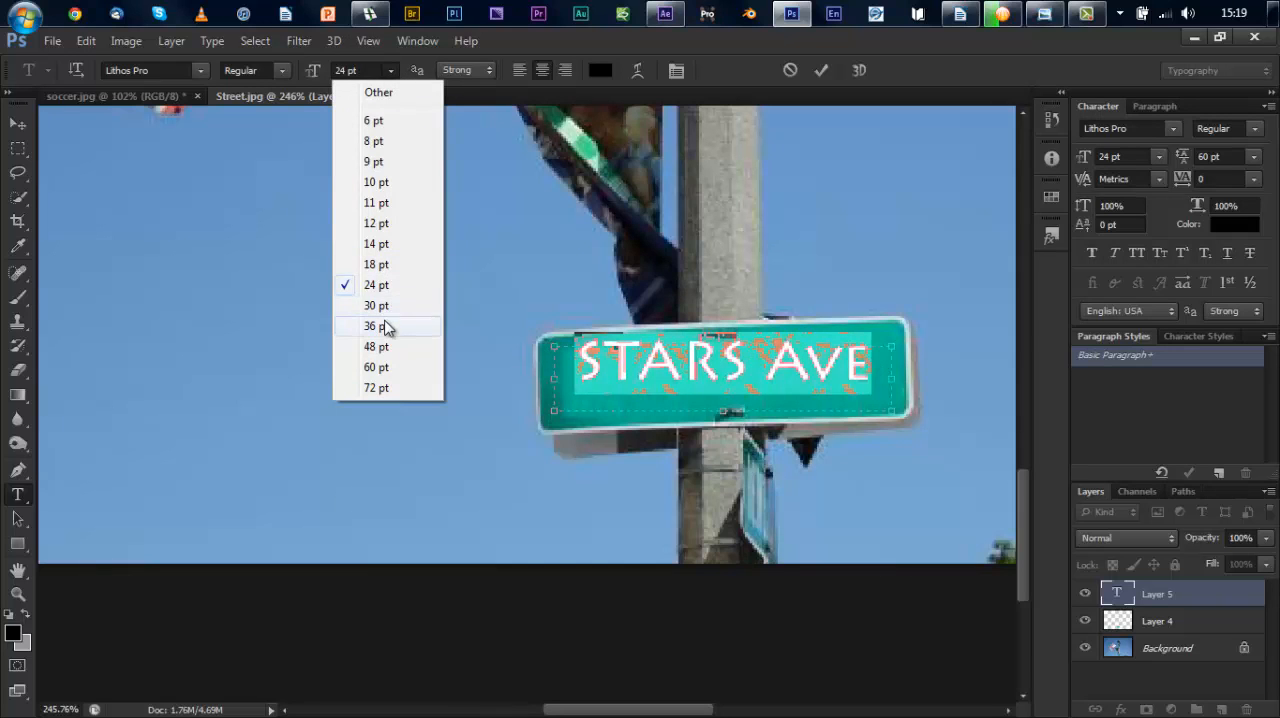
{"action": "left_click", "coordinate": [385, 323]}
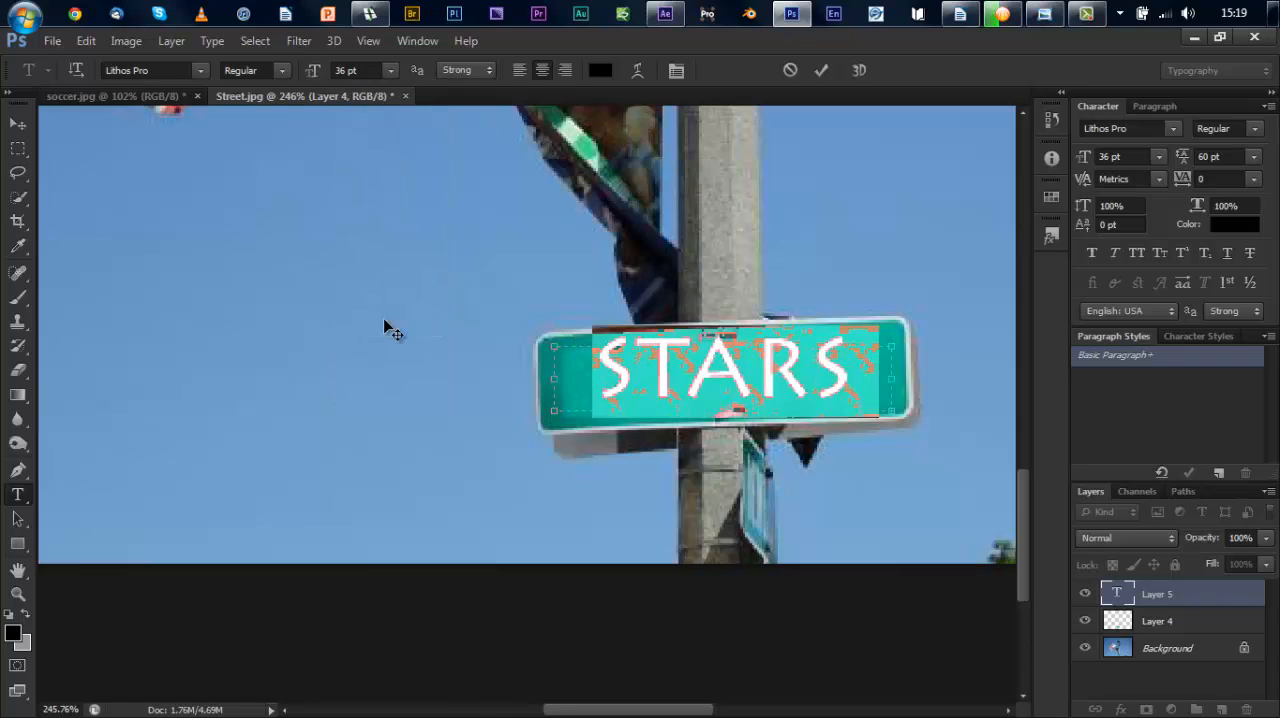
Step: Set the font size of the blank space after STARS to 24 pt
{"action": "left_click", "coordinate": [851, 371]}
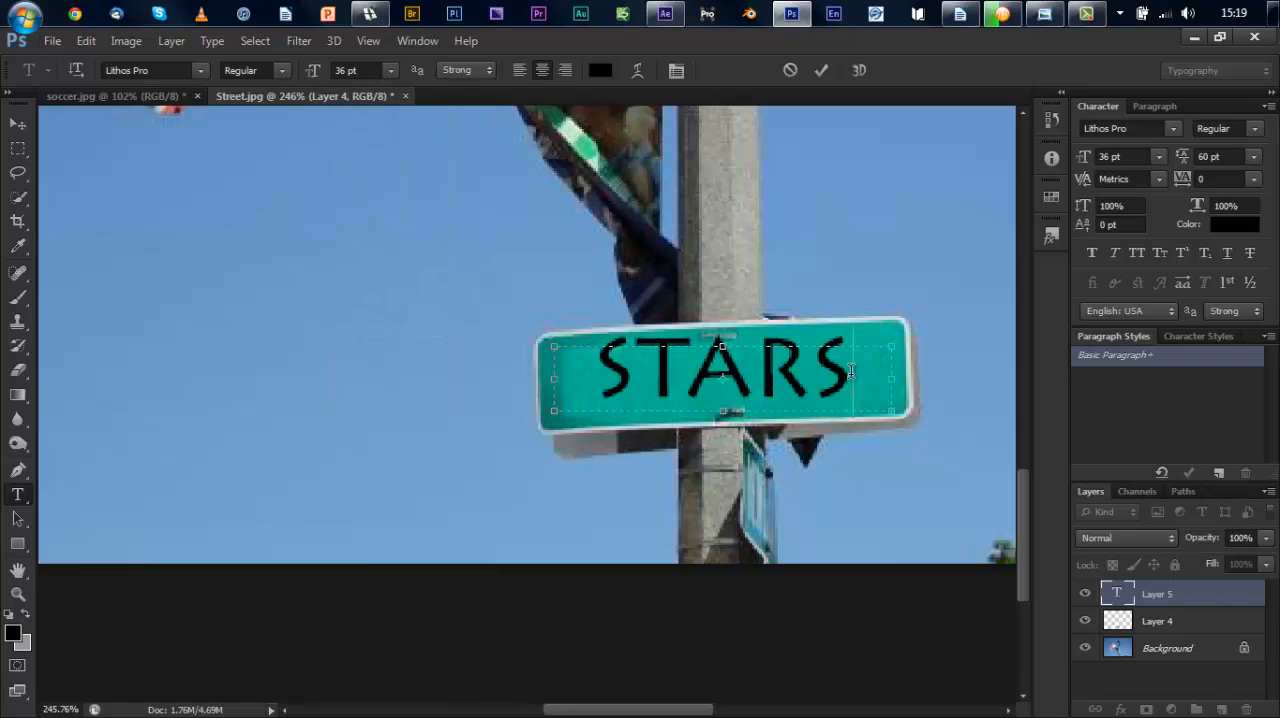
{"action": "left_click_drag", "start_coordinate": [851, 371], "coordinate": [1006, 392]}
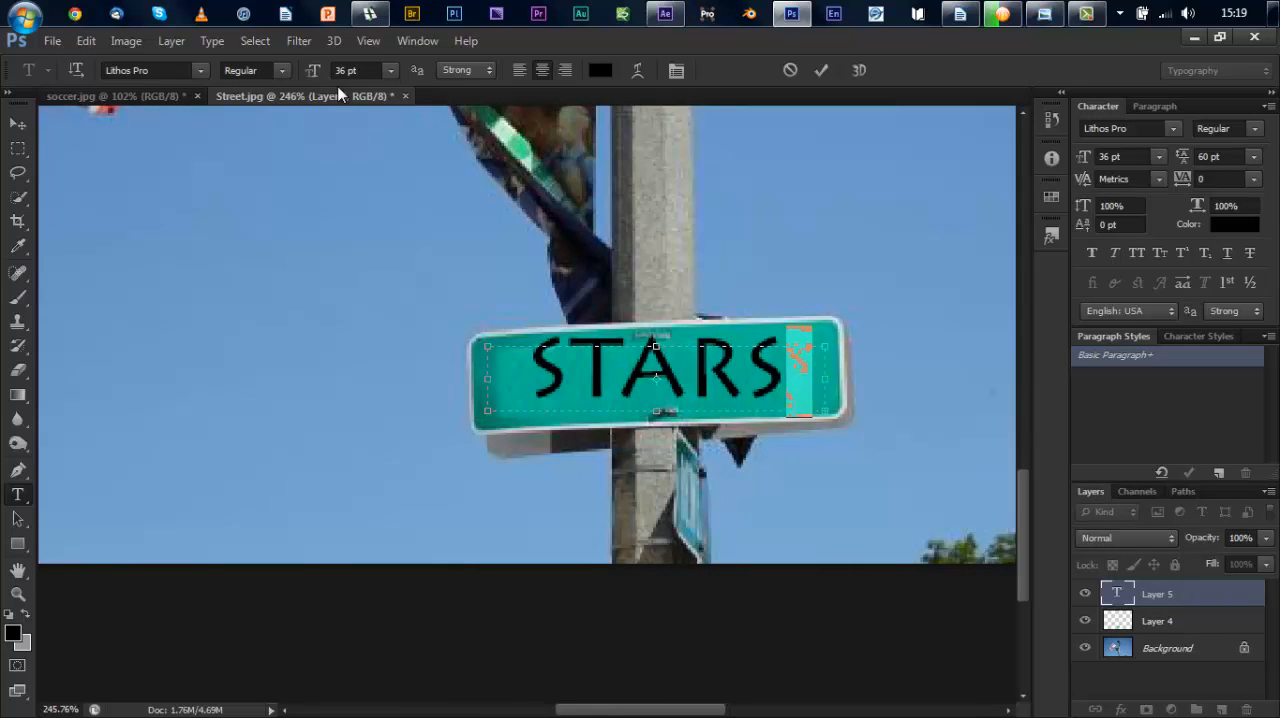
{"action": "left_click", "coordinate": [390, 70]}
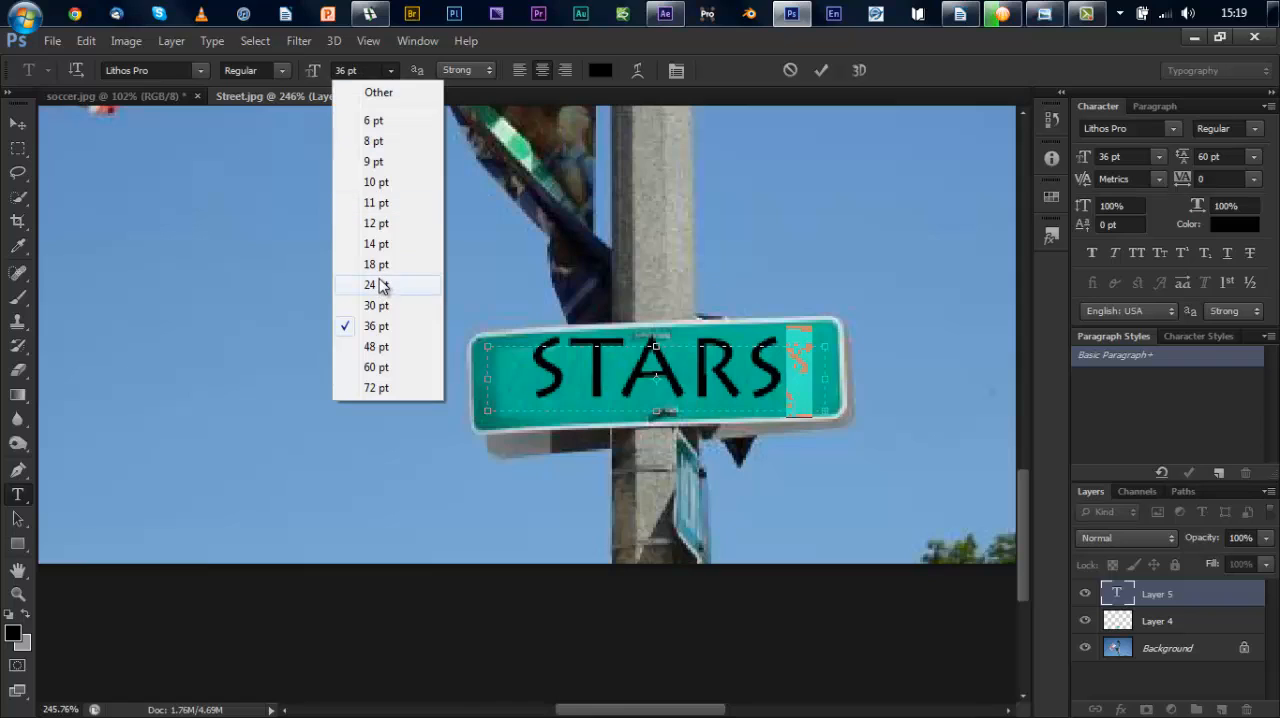
{"action": "left_click", "coordinate": [382, 285]}
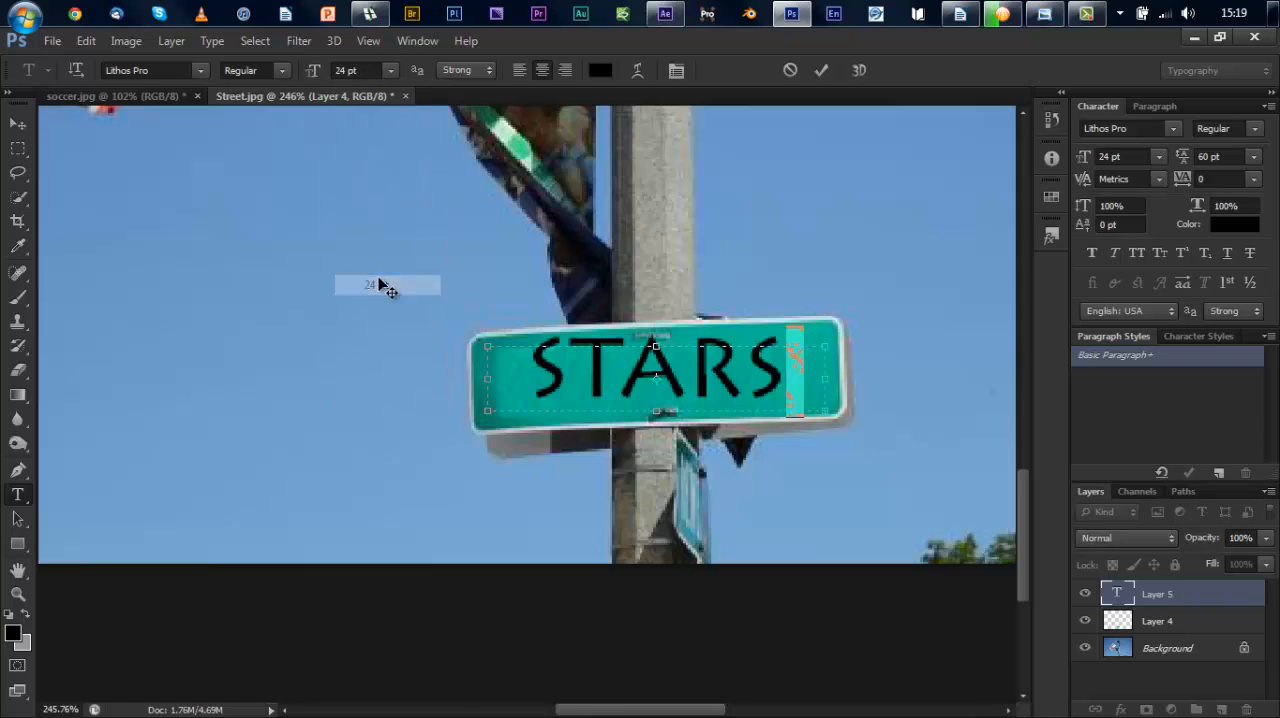
Step: Enlarge the text box to about 2.8 by 1.1 in and set the word Ave to 18 pt
{"action": "left_click", "coordinate": [828, 409]}
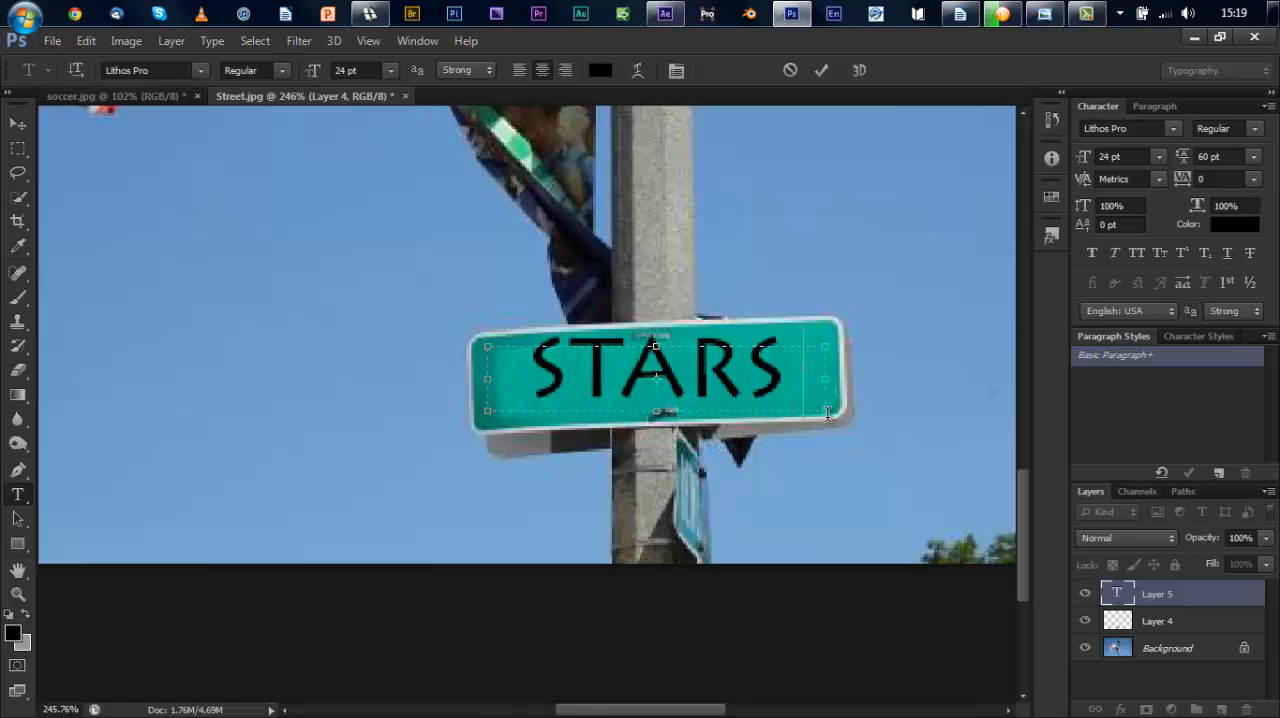
{"action": "left_click_drag", "start_coordinate": [820, 416], "coordinate": [955, 530]}
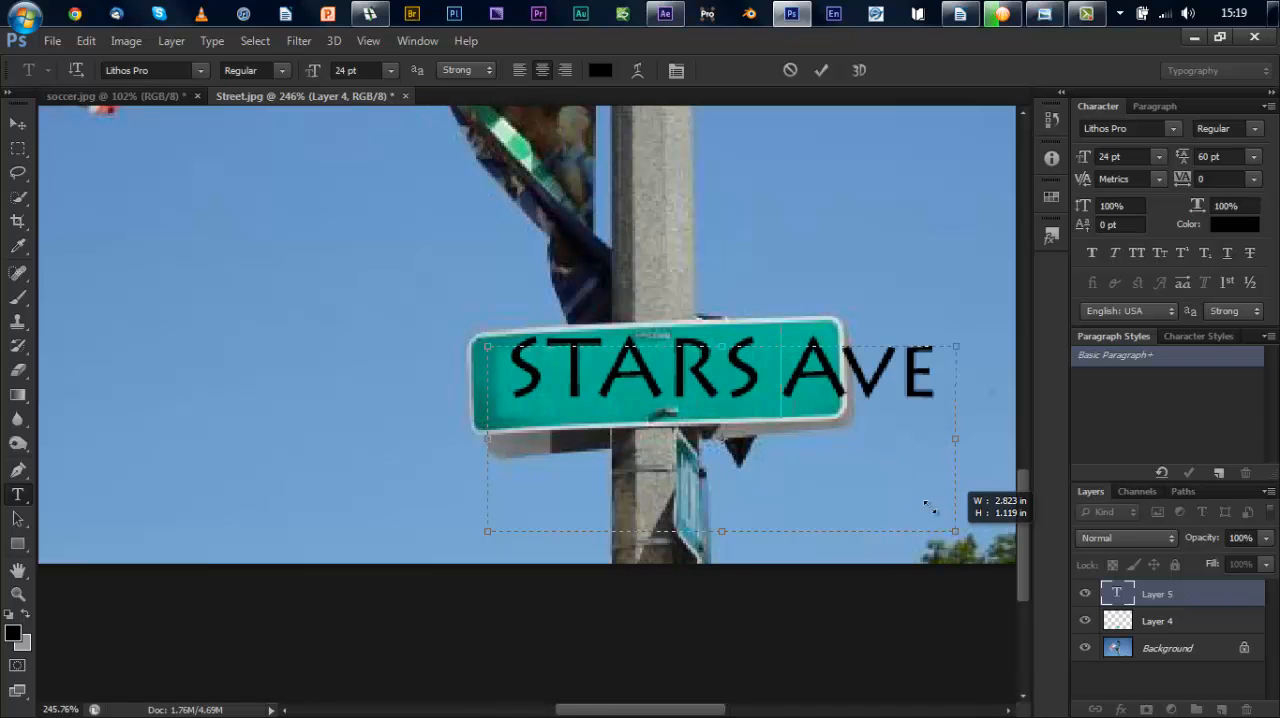
{"action": "double_click", "coordinate": [866, 372]}
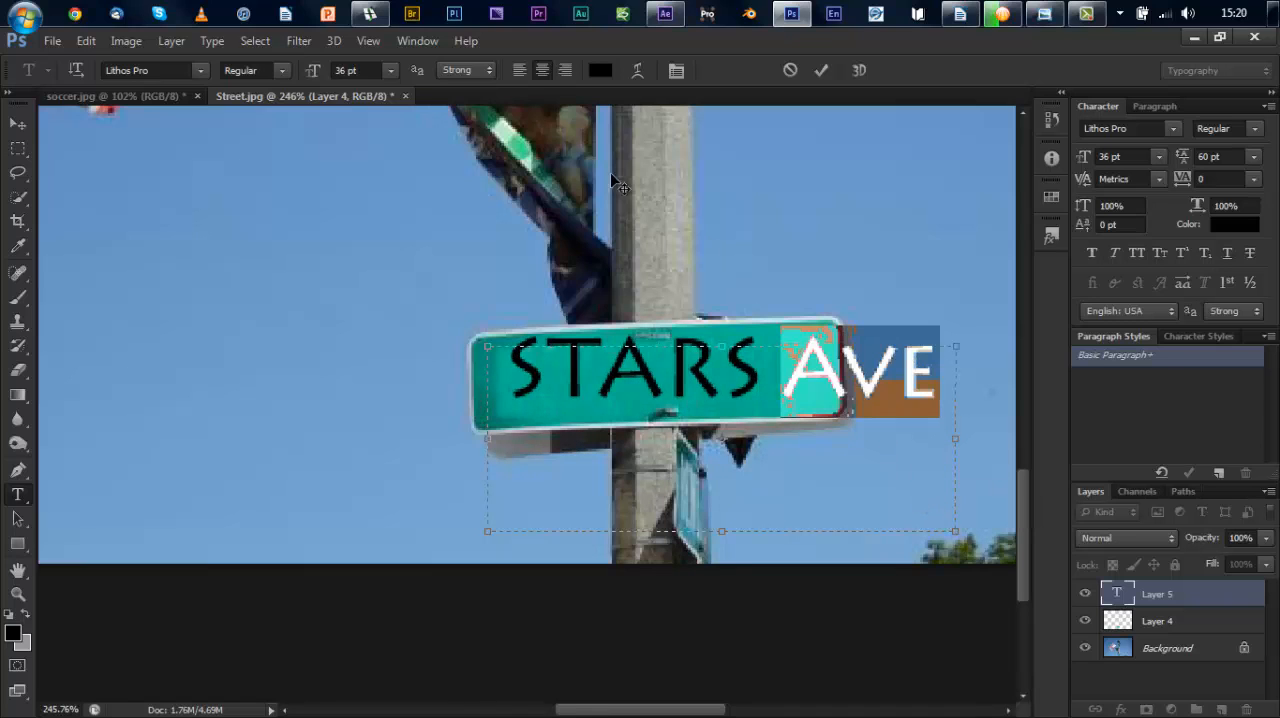
{"action": "left_click", "coordinate": [390, 70]}
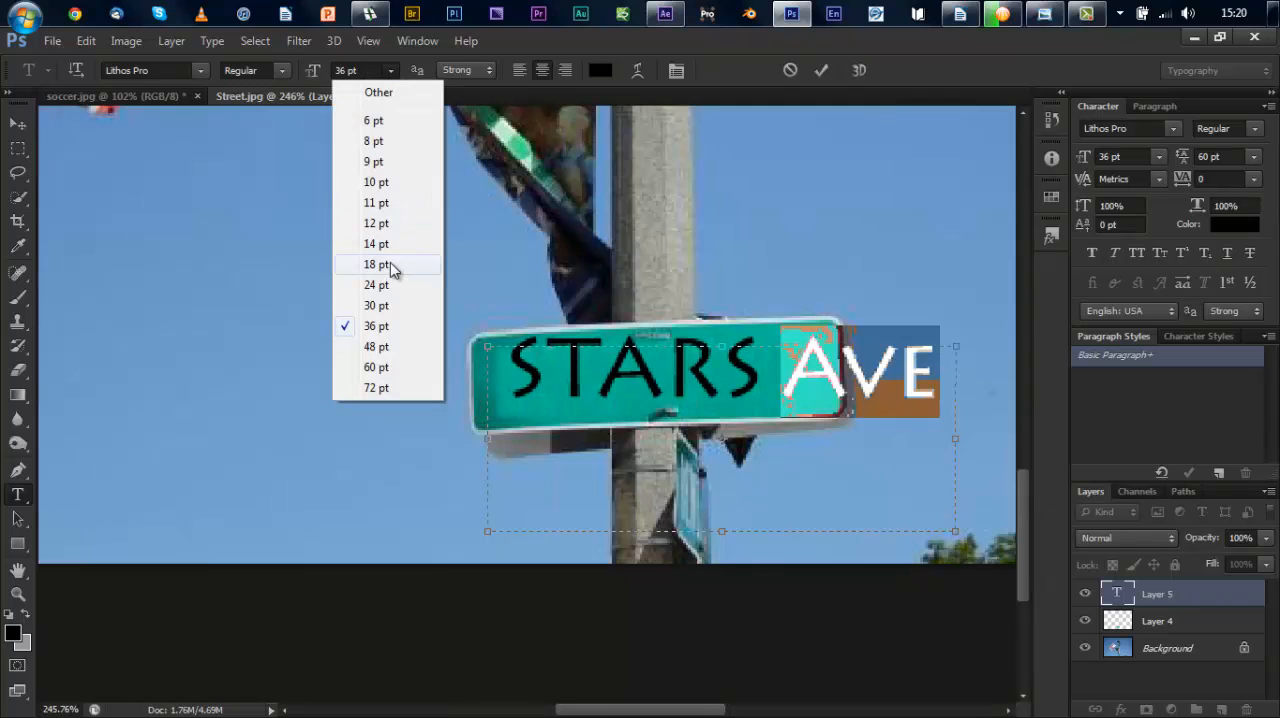
{"action": "left_click", "coordinate": [391, 266]}
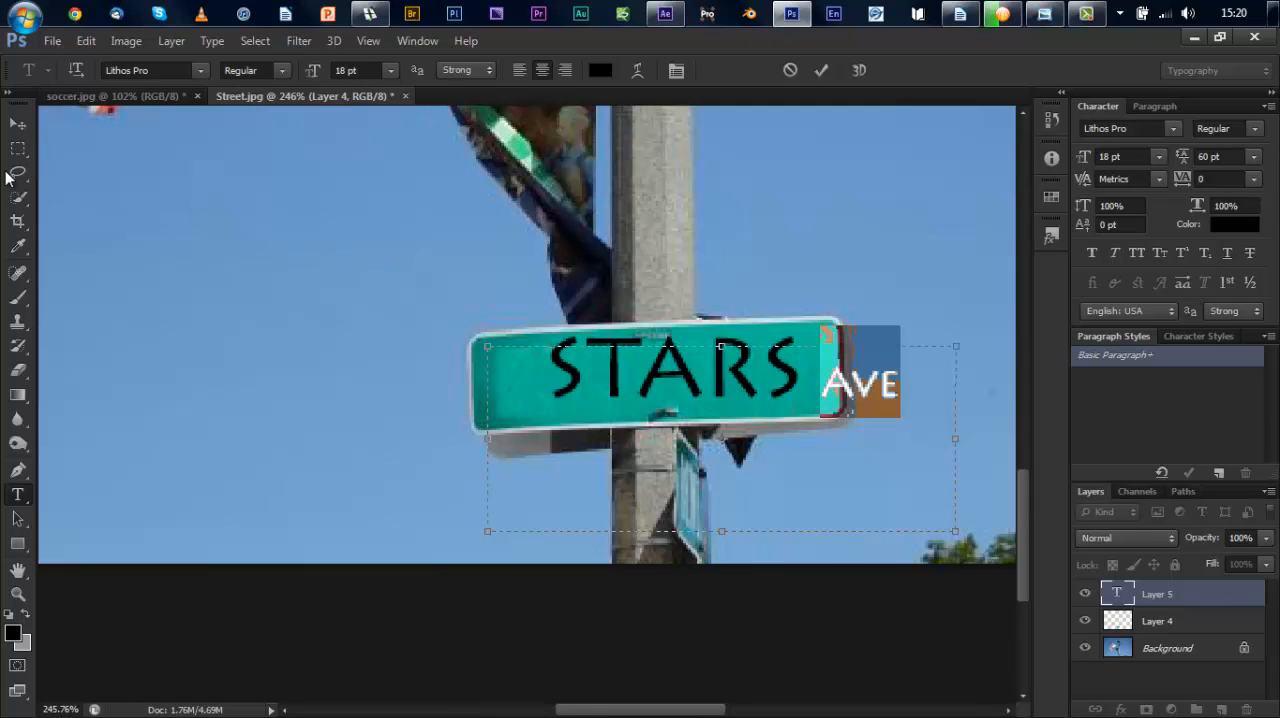
Step: Move the text so that both words fit inside the green face of the sign
{"action": "left_click", "coordinate": [18, 124]}
{"action": "left_click_drag", "start_coordinate": [664, 386], "coordinate": [595, 391]}
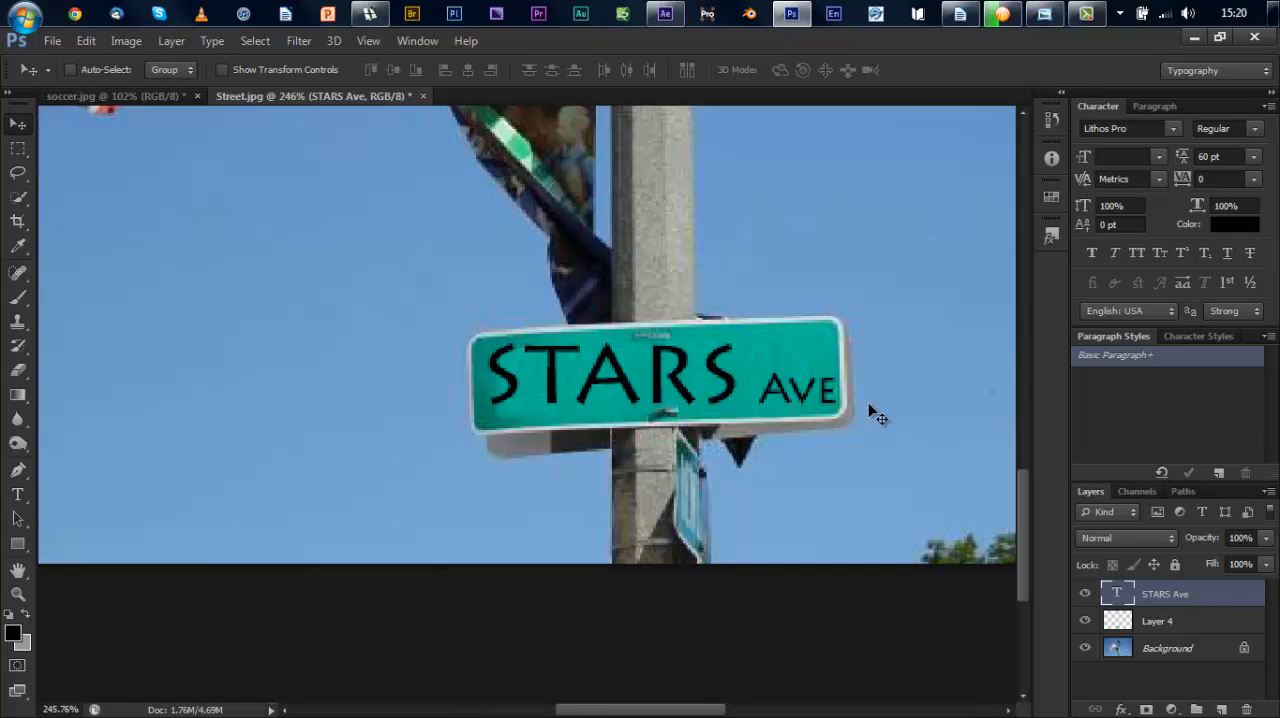
Step: Change the sign text's font to Lucida Console and shift it slightly upward within the sign
{"action": "double_click", "coordinate": [1117, 598]}
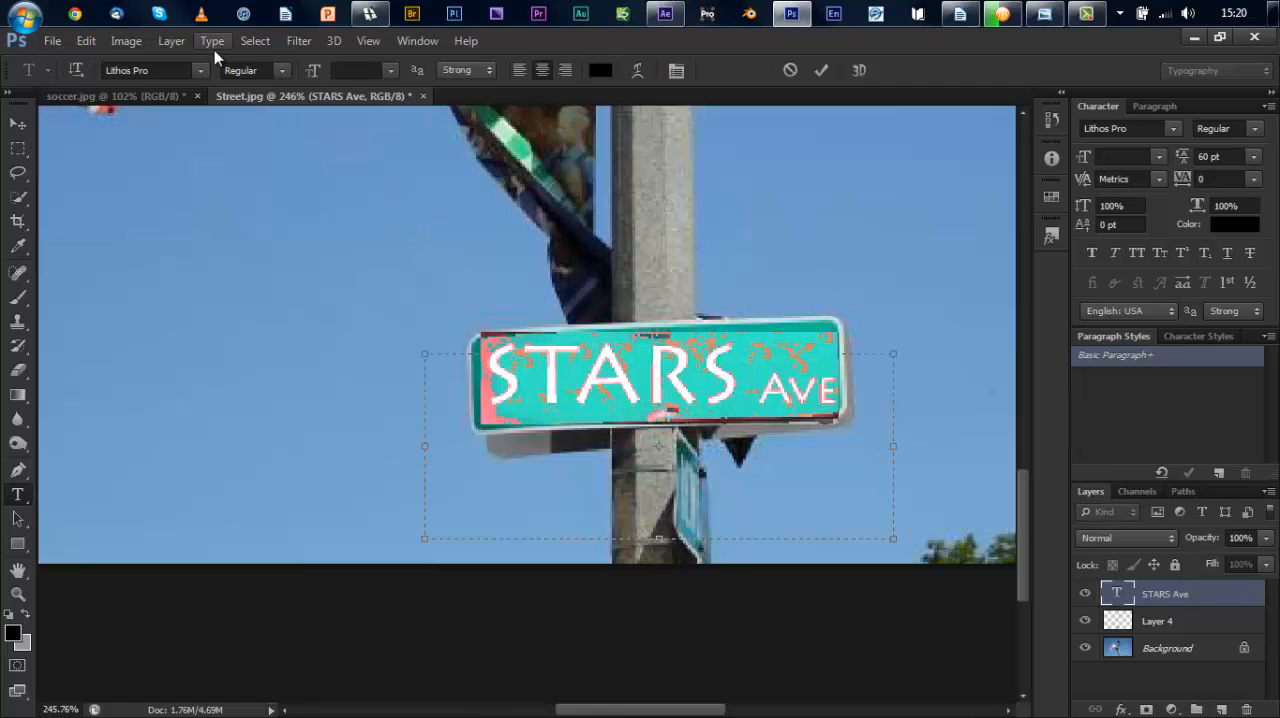
{"action": "left_click", "coordinate": [200, 72]}
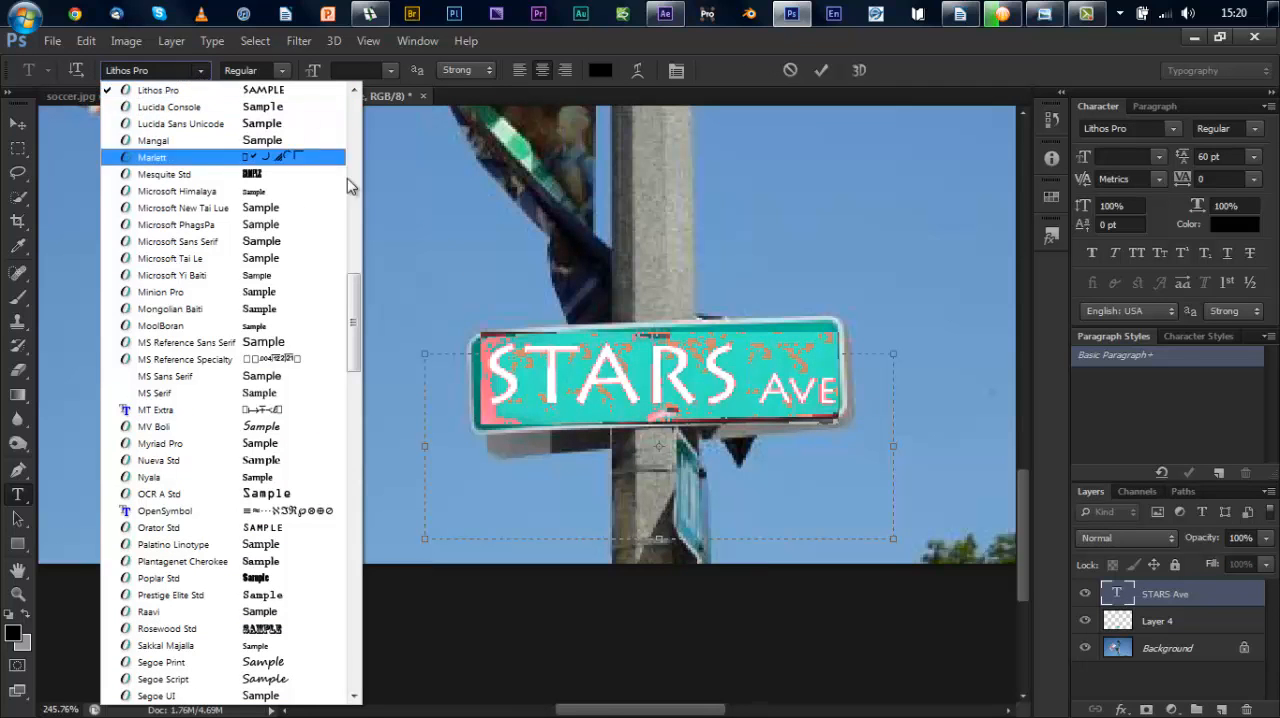
{"action": "scroll", "coordinate": [355, 340], "scroll_direction": "up", "scroll_amount": 2}
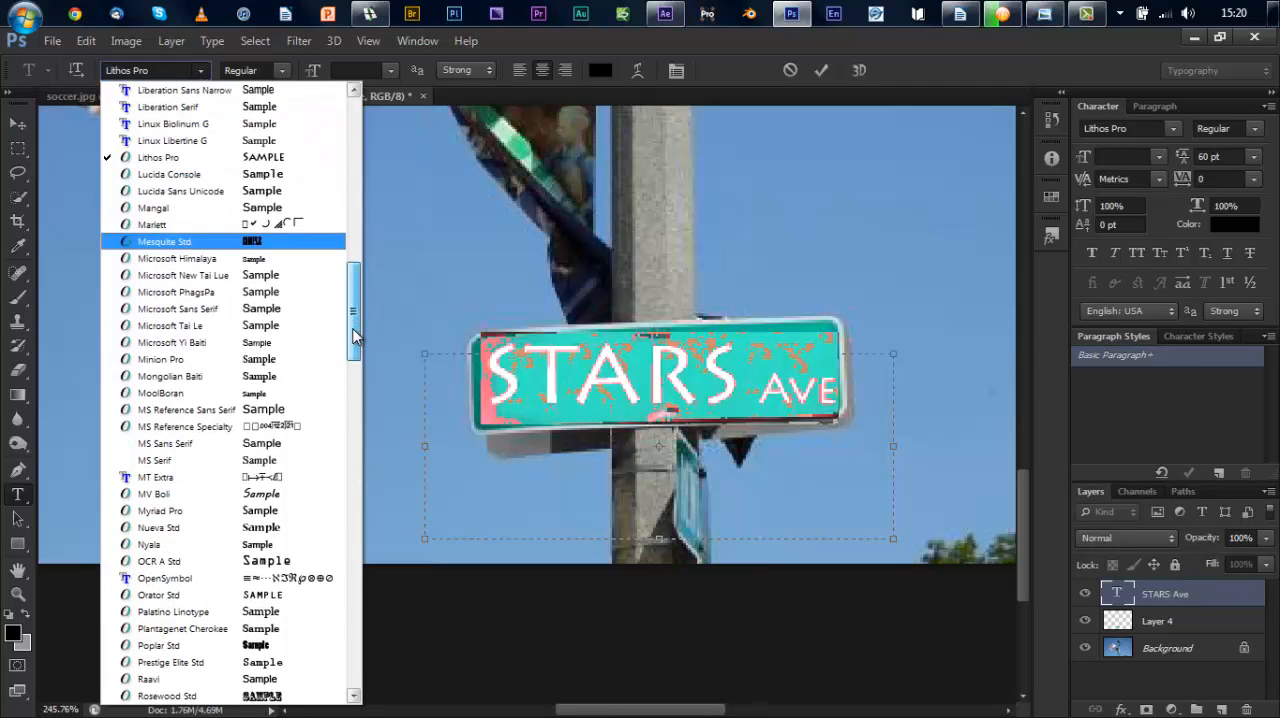
{"action": "left_click", "coordinate": [250, 180]}
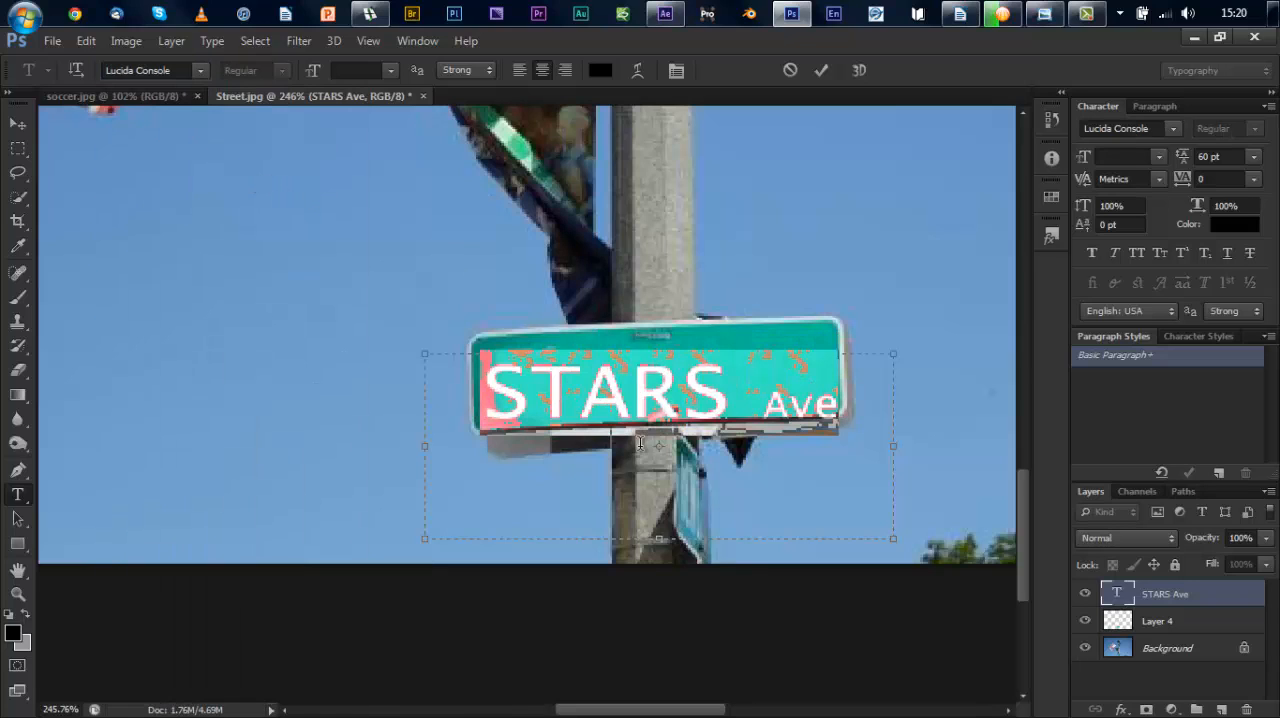
{"action": "left_click", "coordinate": [18, 128]}
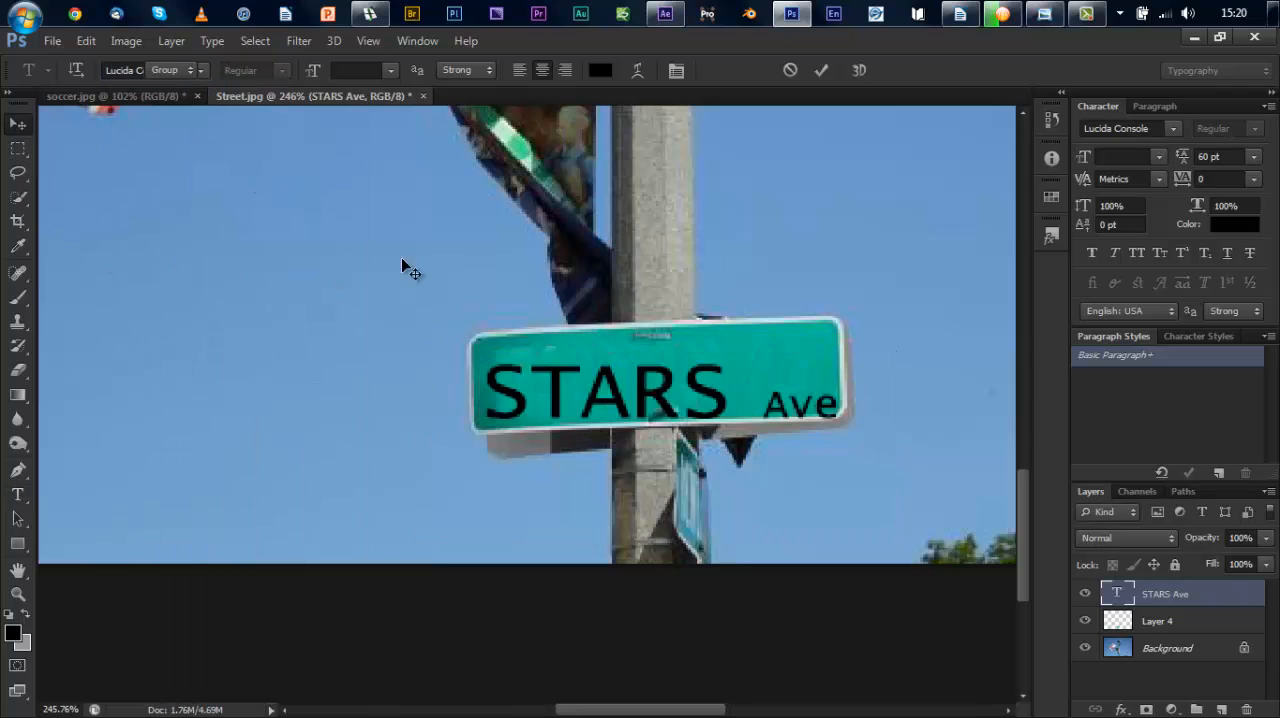
{"action": "left_click_drag", "start_coordinate": [592, 402], "coordinate": [590, 394]}
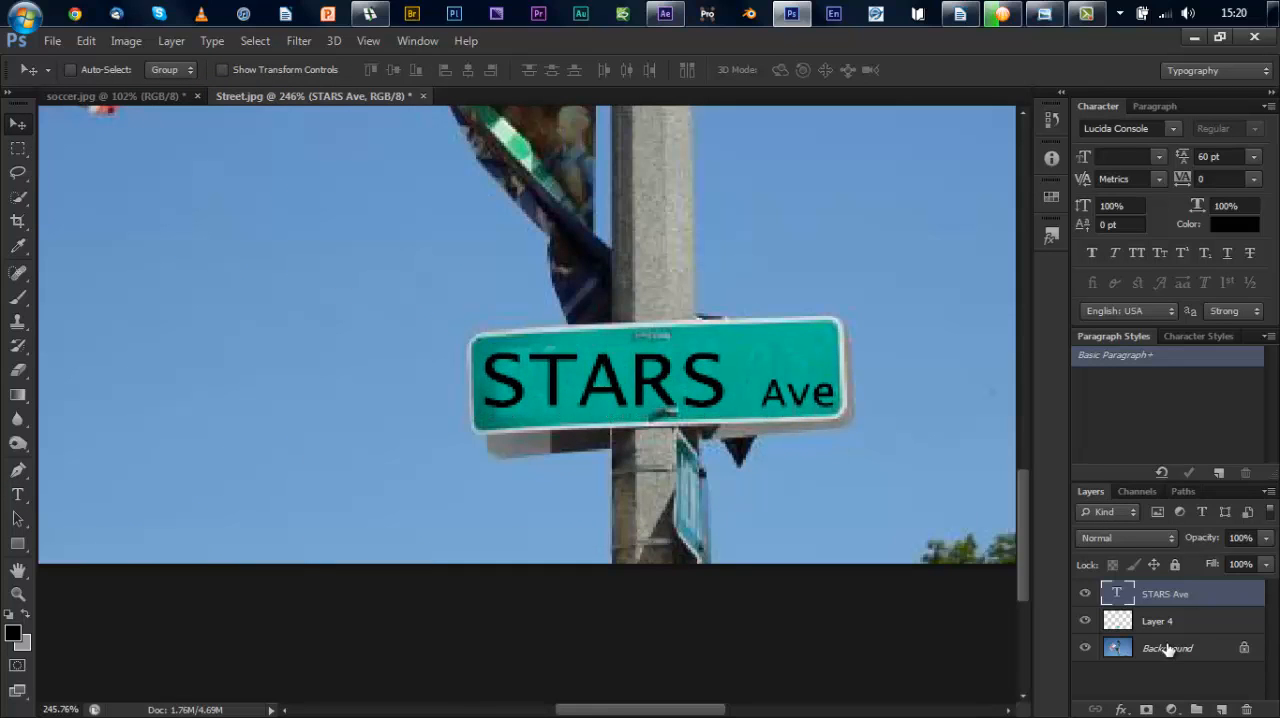
Step: Change the color of the STARS Ave sign text to white (ffffff) and shift it slightly toward the sign's near edge
{"action": "double_click", "coordinate": [1118, 593]}
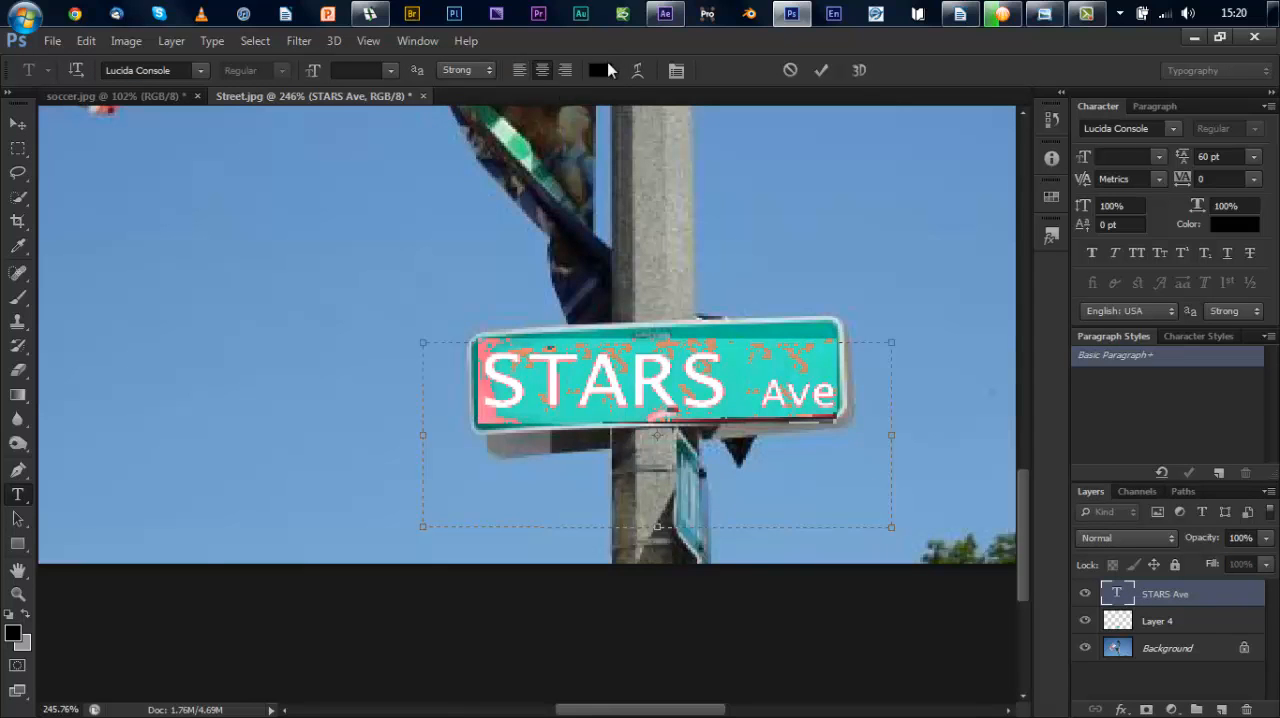
{"action": "left_click", "coordinate": [597, 70]}
{"action": "left_click_drag", "start_coordinate": [746, 265], "coordinate": [643, 218]}
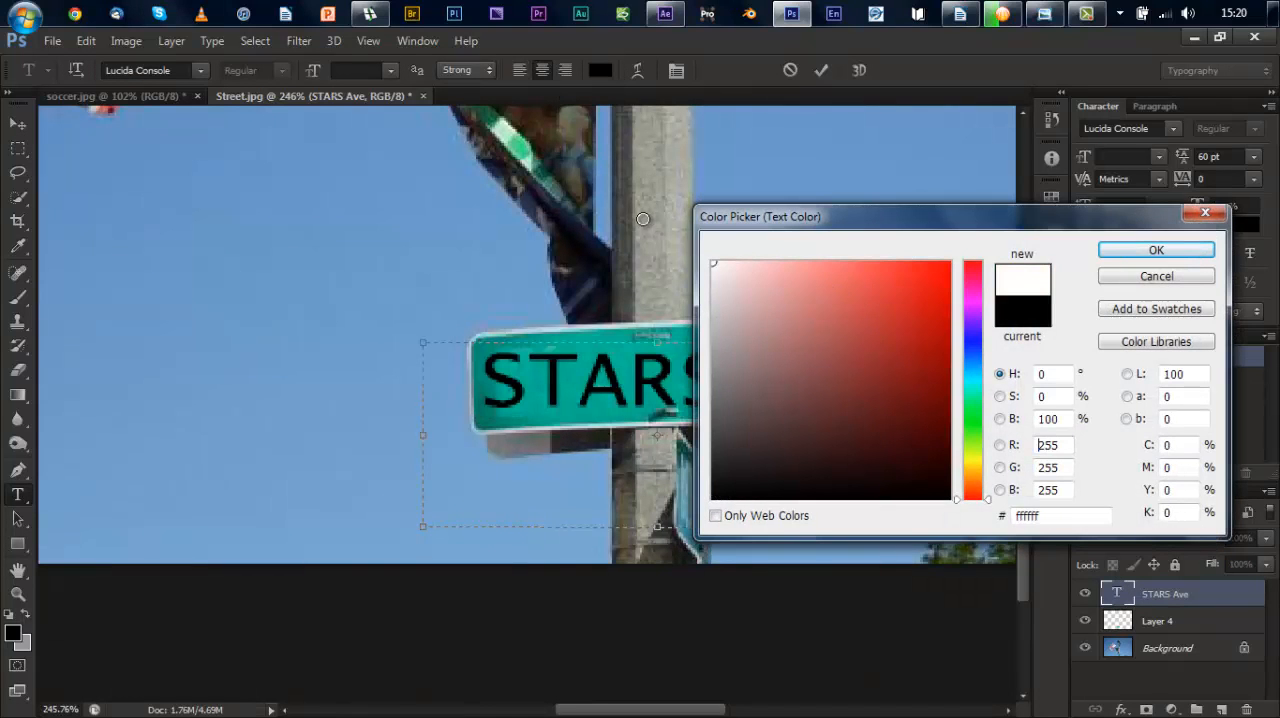
{"action": "left_click", "coordinate": [1175, 251]}
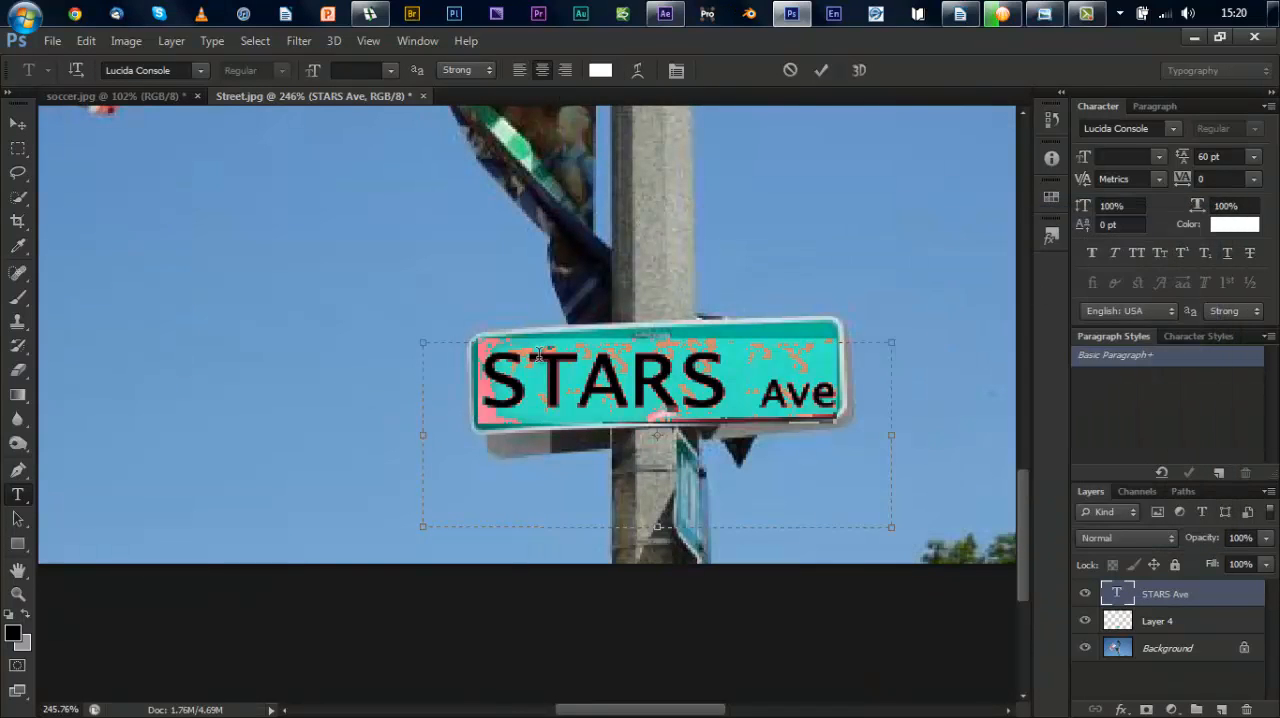
{"action": "left_click", "coordinate": [637, 390]}
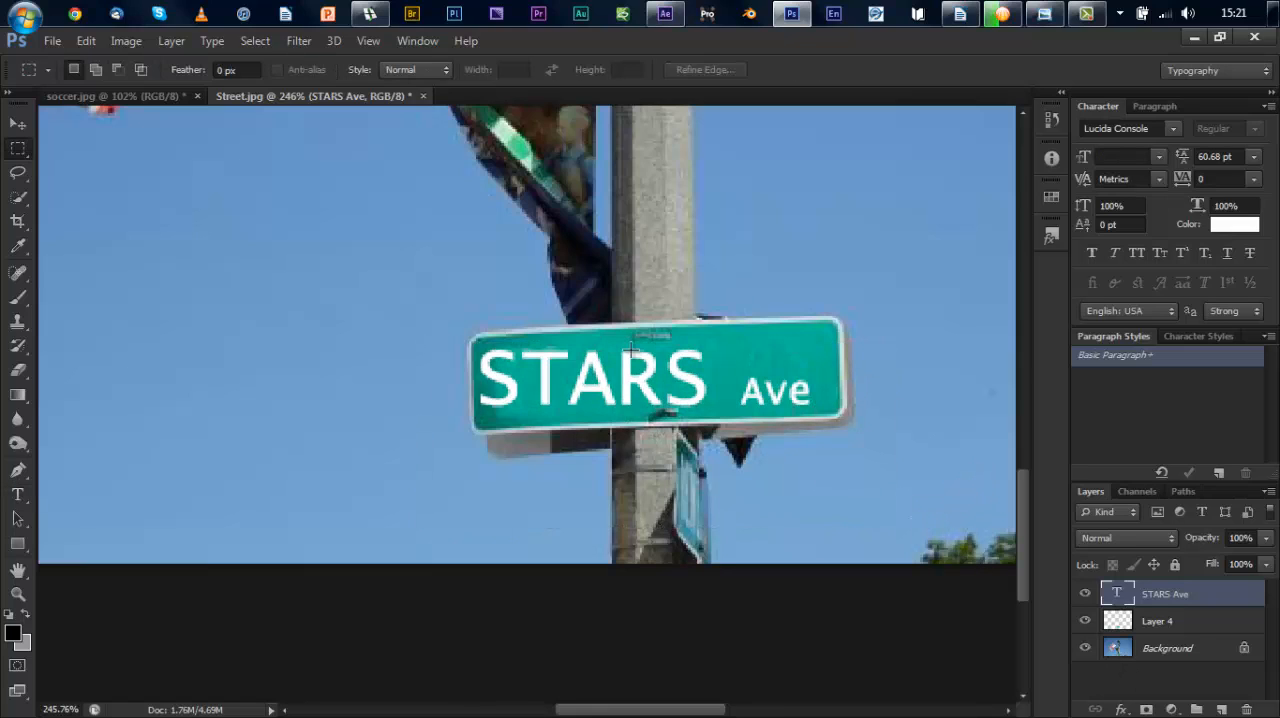
Step: Rasterize the STARS Ave type layer
{"action": "left_click", "coordinate": [84, 41]}
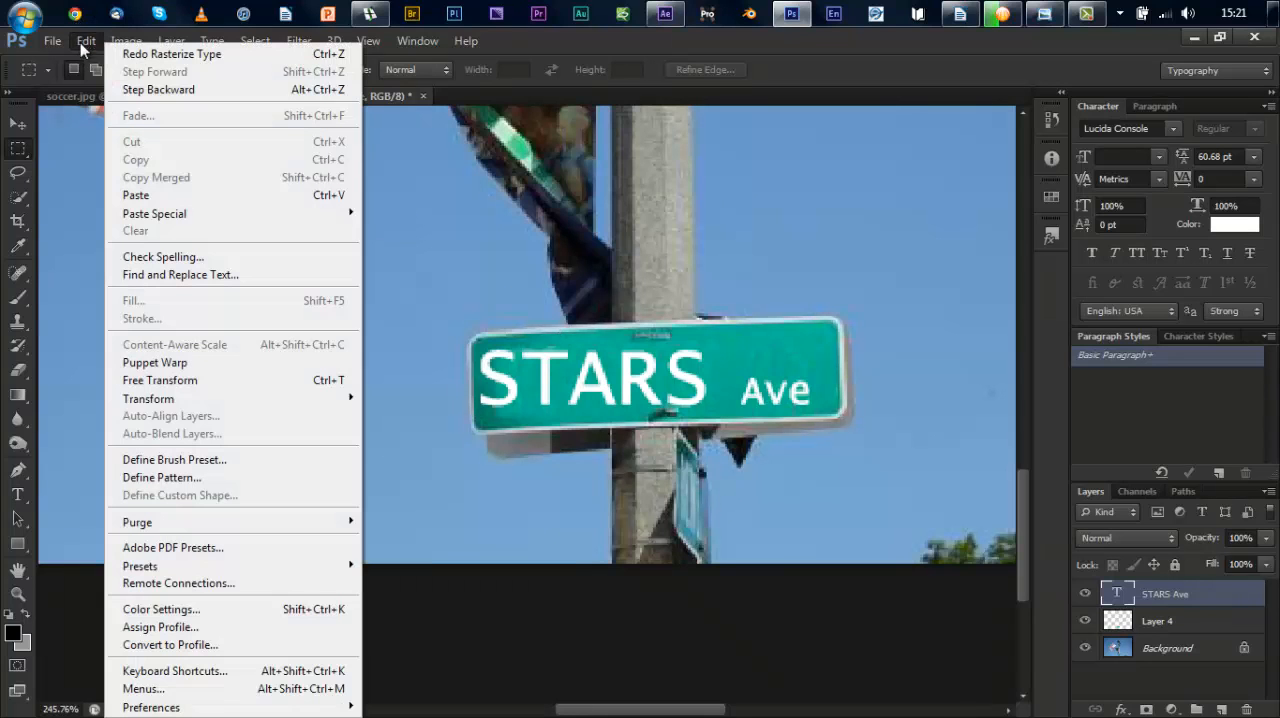
{"action": "mouse_move", "coordinate": [180, 398]}
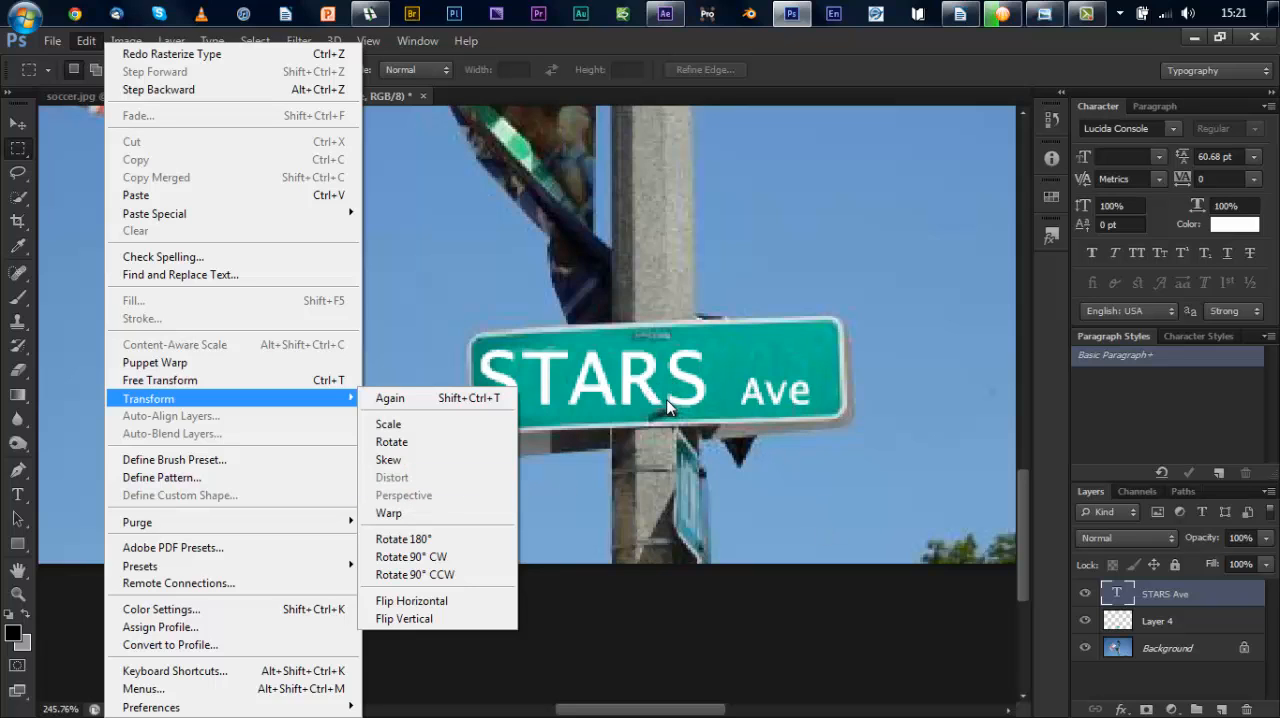
{"action": "left_click", "coordinate": [1130, 602]}
{"action": "right_click", "coordinate": [1135, 582]}
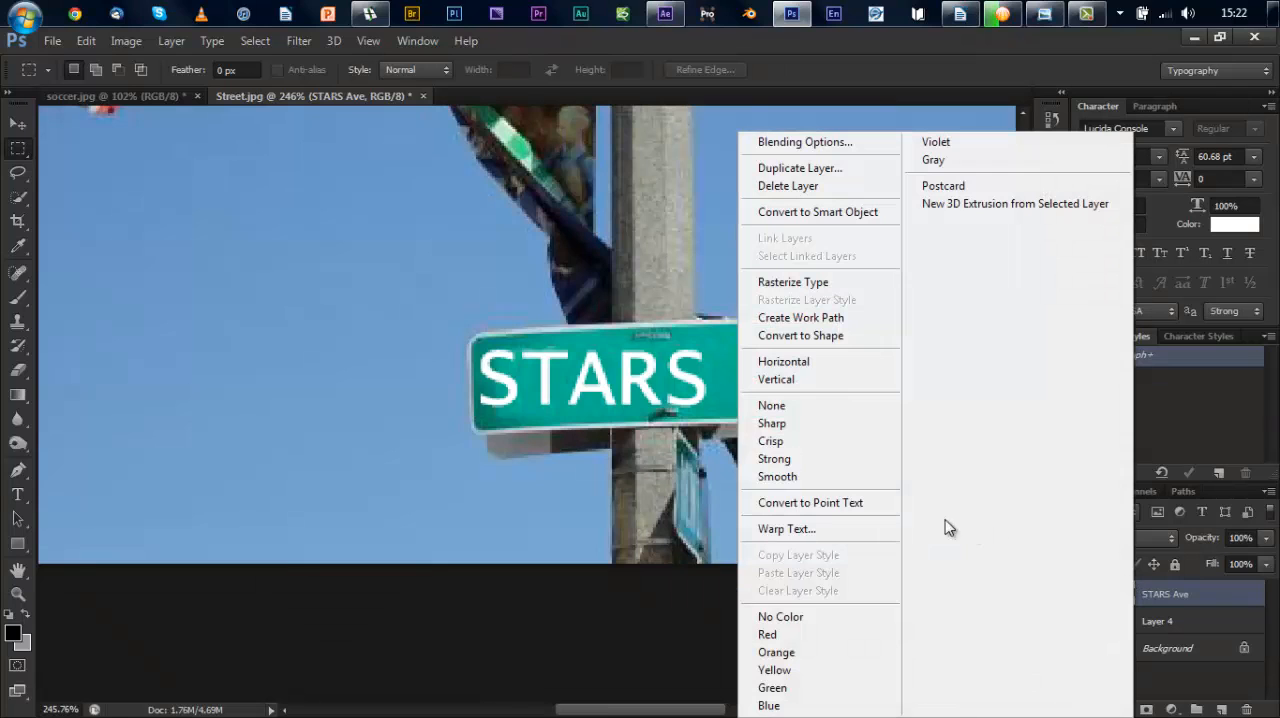
{"action": "left_click", "coordinate": [787, 283]}
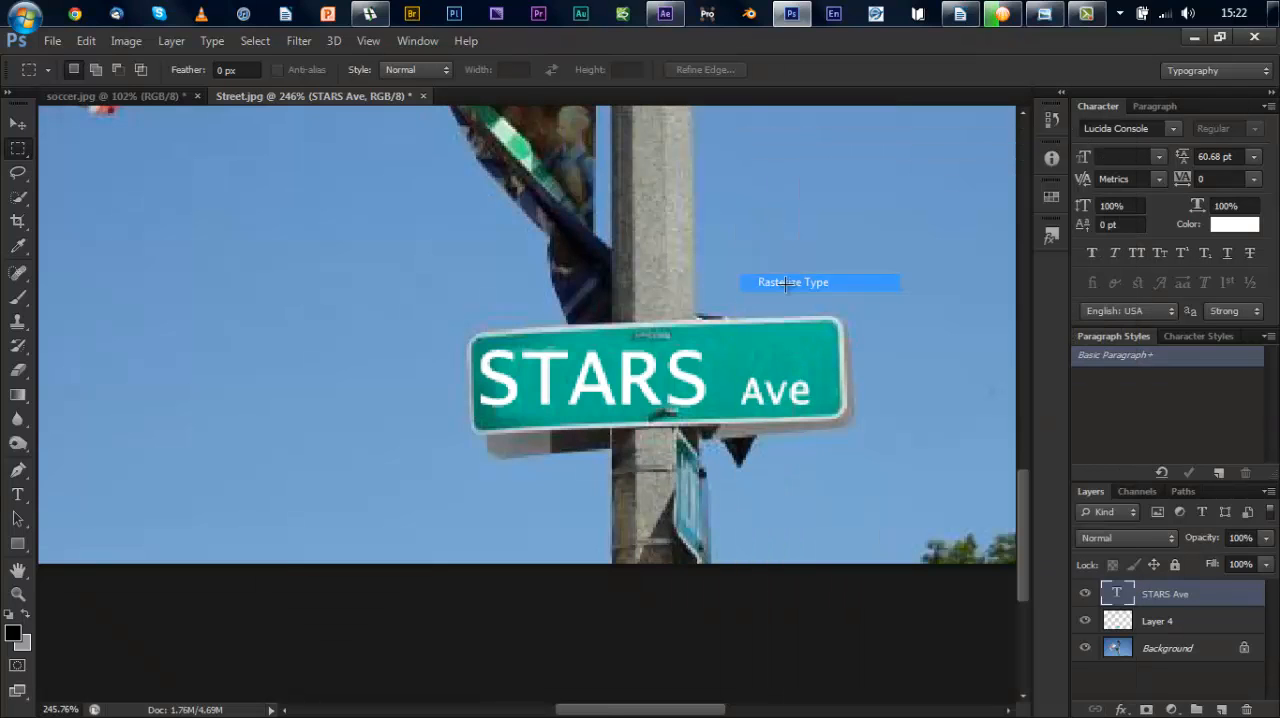
Step: Try a perspective transform that narrows the upper edge of the STARS Ave lettering, and undo it
{"action": "left_click", "coordinate": [86, 41]}
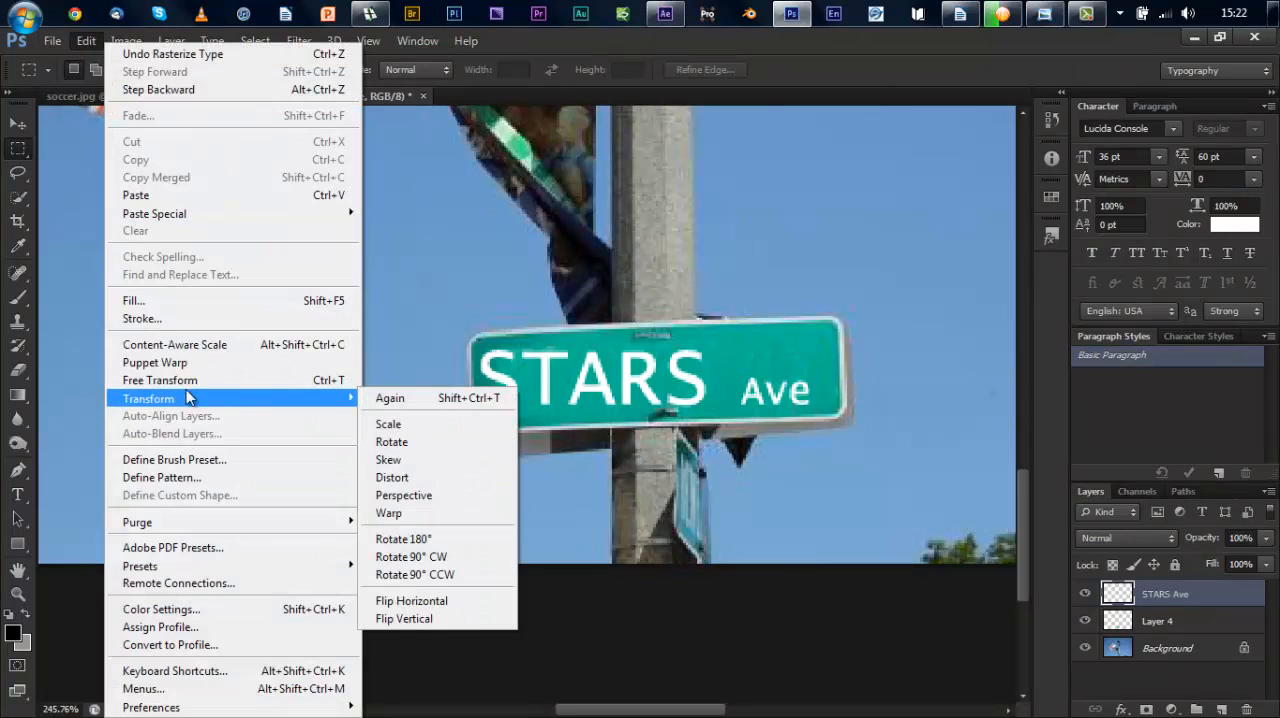
{"action": "left_click", "coordinate": [441, 496]}
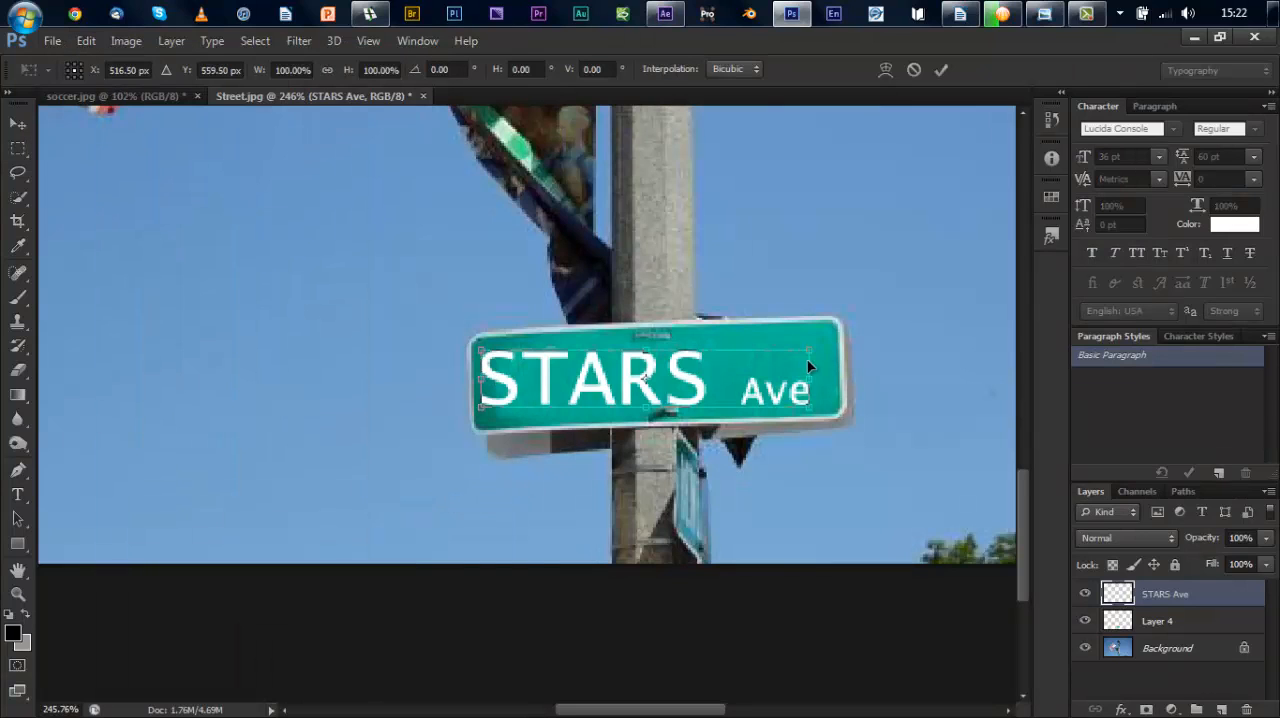
{"action": "left_click_drag", "start_coordinate": [810, 349], "coordinate": [764, 354]}
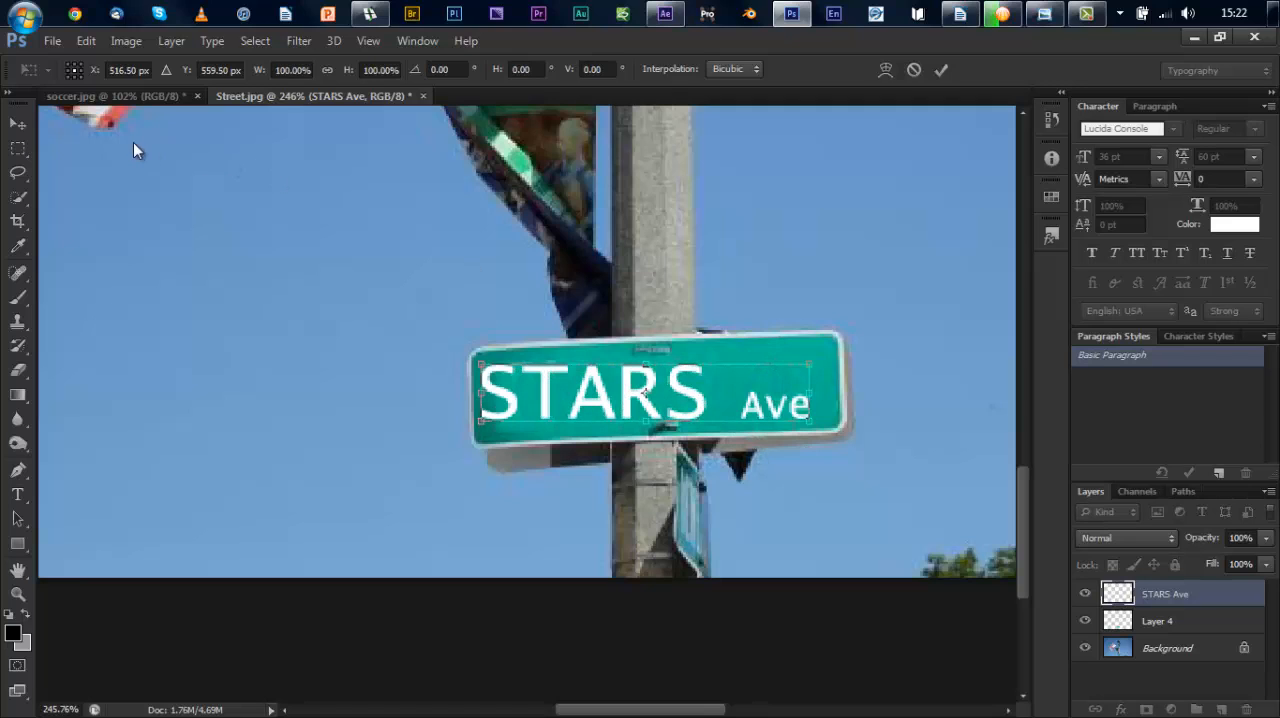
{"action": "key", "text": "ctrl+z"}
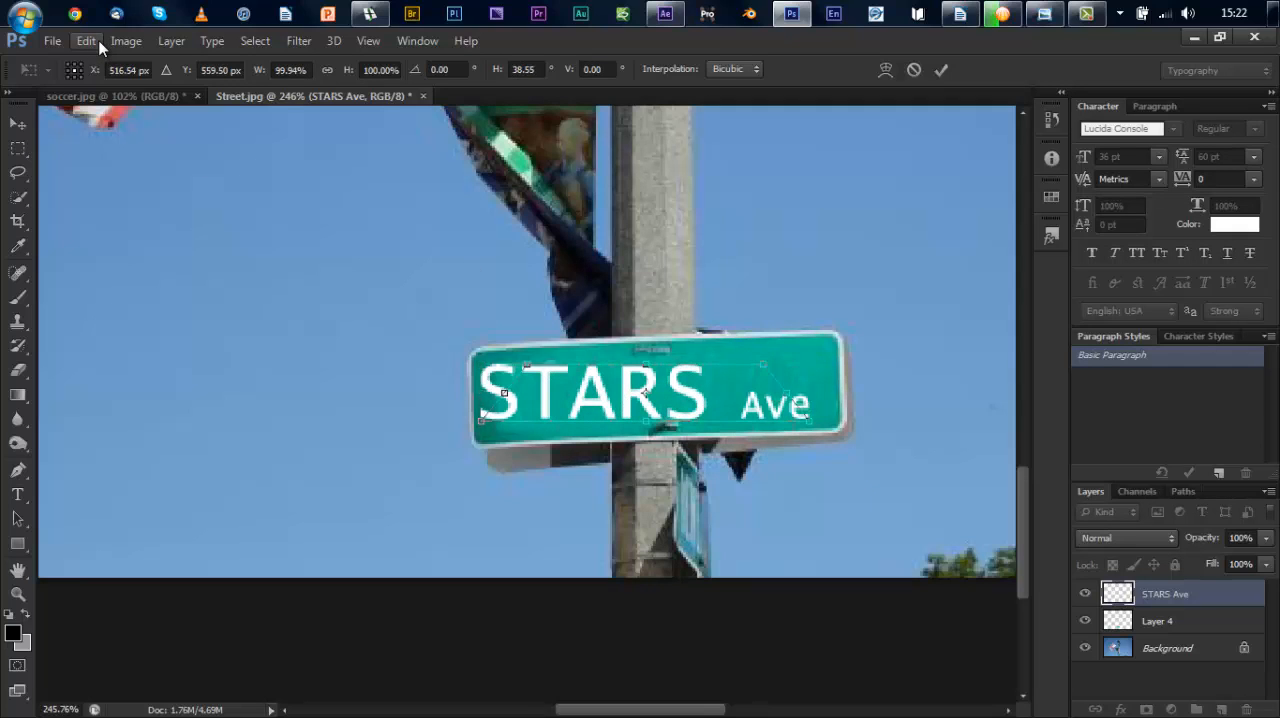
{"action": "key", "text": "ctrl+z"}
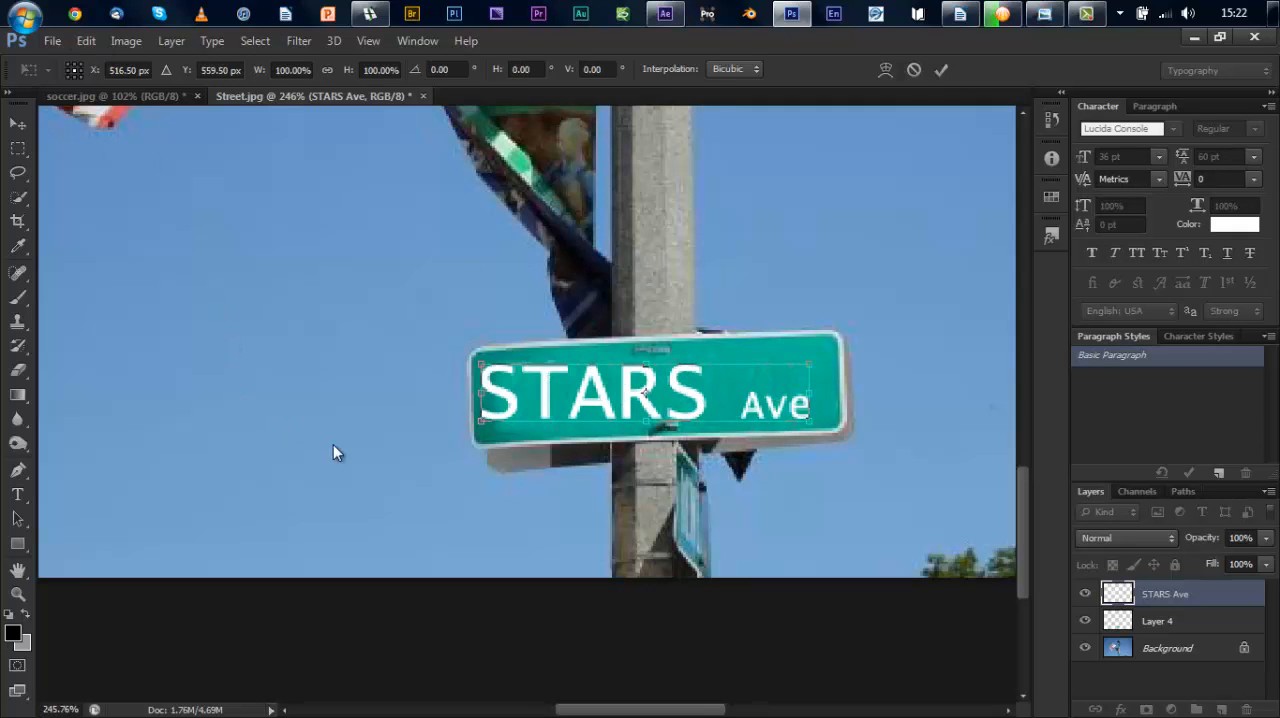
{"action": "key", "text": "Return"}
{"action": "key", "text": "m"}
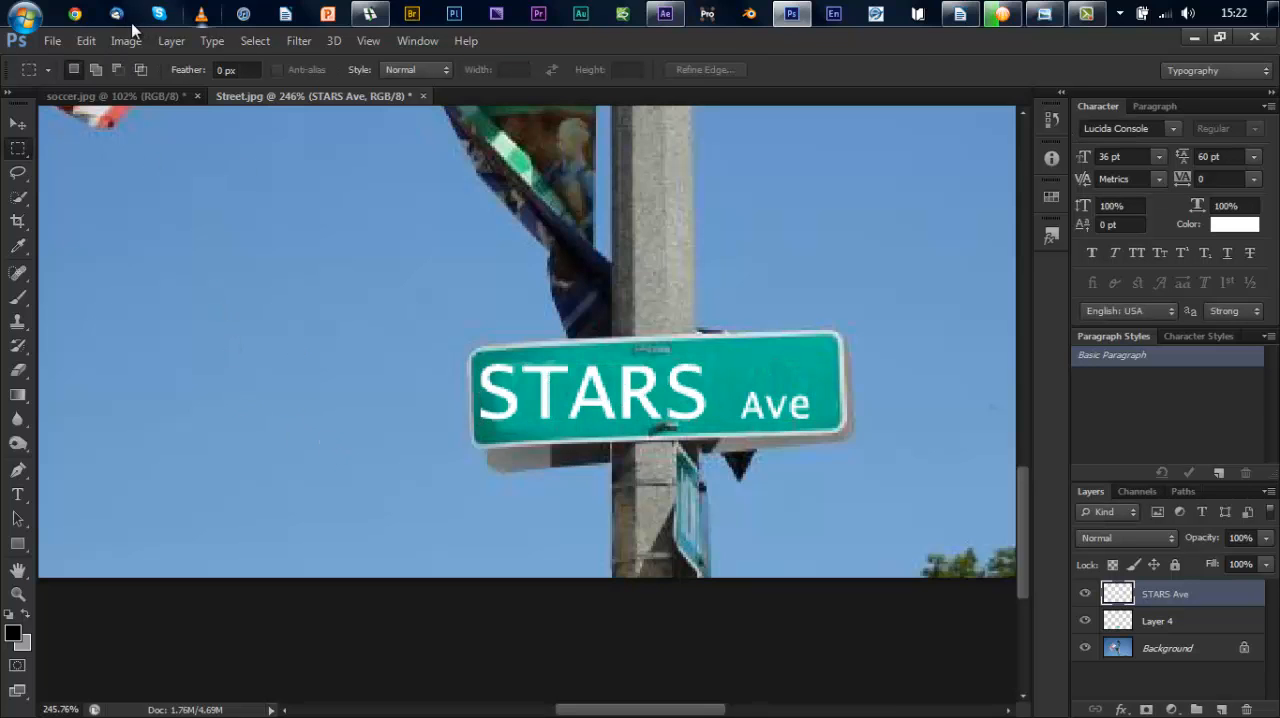
Step: Distort the STARS Ave lettering by its corners so that it follows the slant of the green sign face
{"action": "left_click", "coordinate": [76, 45]}
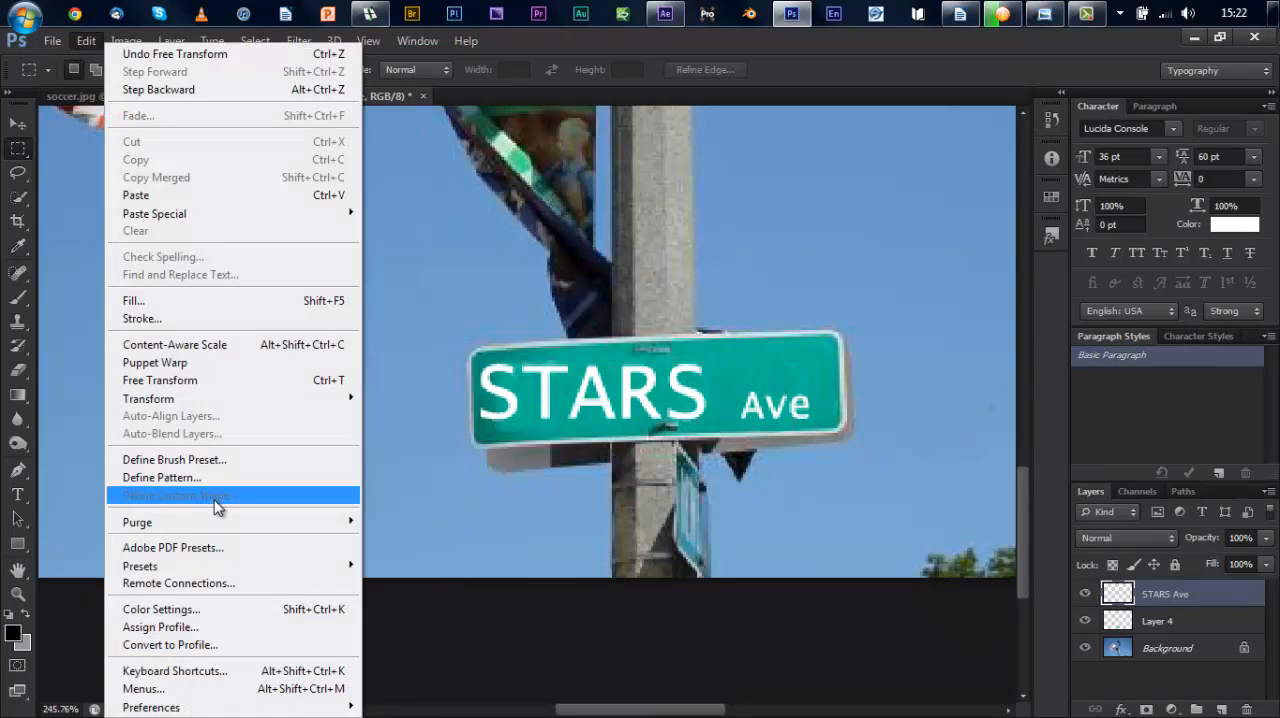
{"action": "mouse_move", "coordinate": [209, 397]}
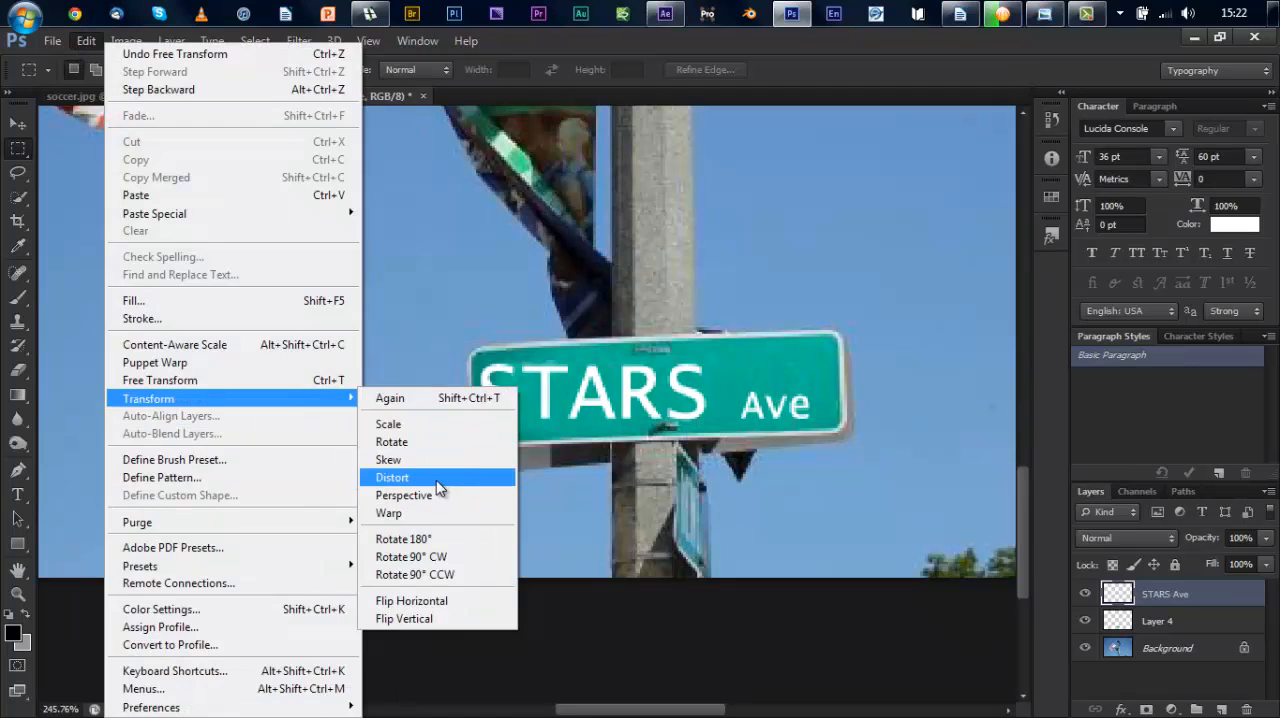
{"action": "left_click", "coordinate": [438, 480]}
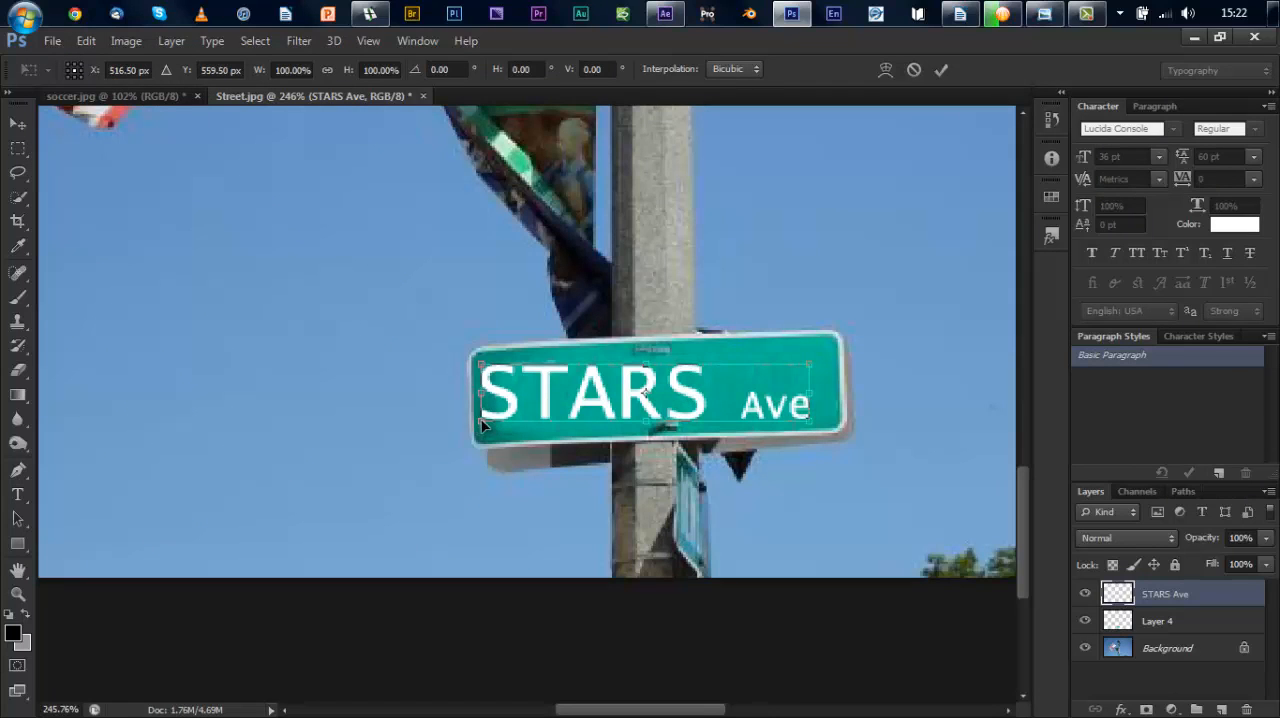
{"action": "left_click_drag", "start_coordinate": [480, 424], "coordinate": [481, 436]}
{"action": "left_click_drag", "start_coordinate": [812, 388], "coordinate": [793, 354]}
{"action": "left_click_drag", "start_coordinate": [799, 354], "coordinate": [826, 344]}
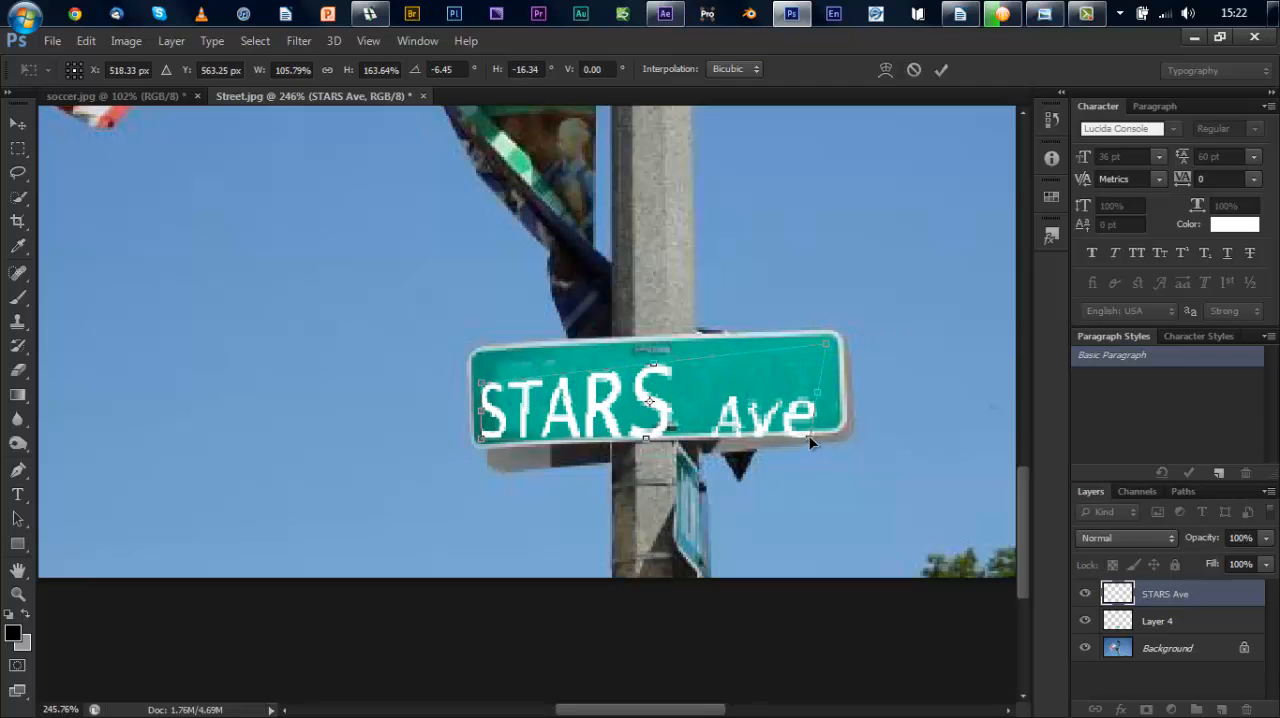
{"action": "left_click_drag", "start_coordinate": [812, 443], "coordinate": [824, 420]}
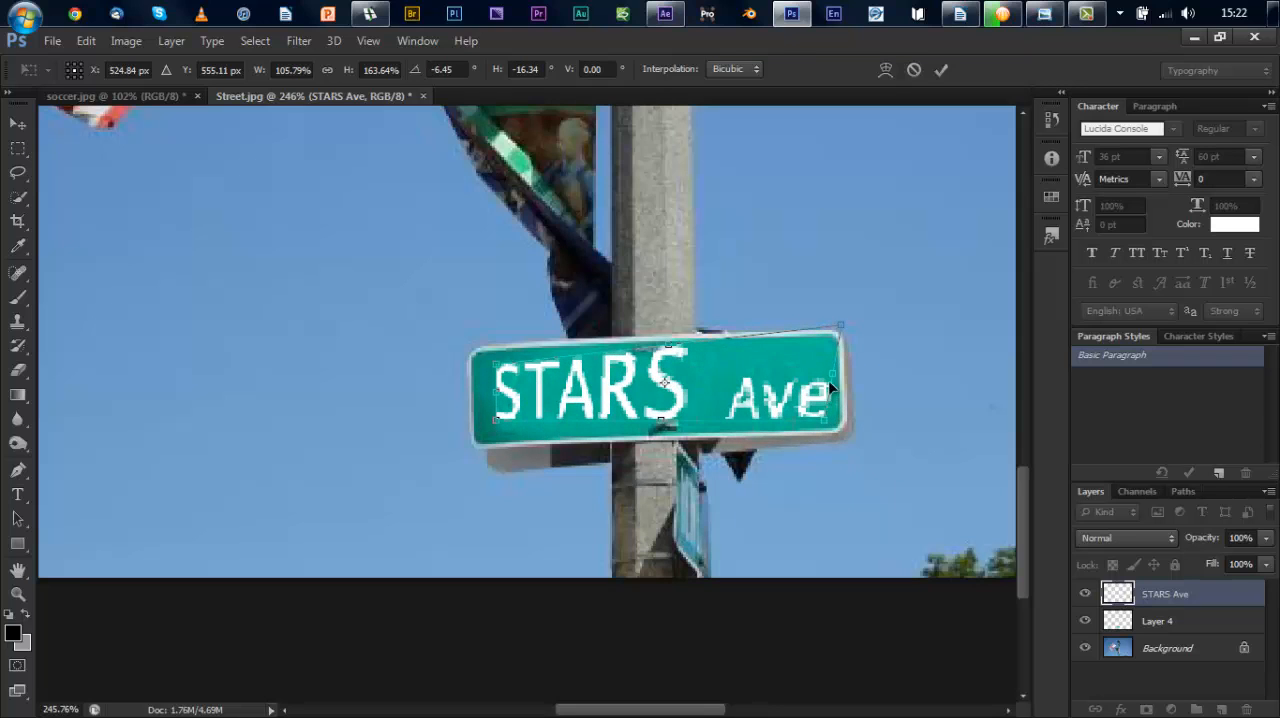
{"action": "mouse_move", "coordinate": [831, 371]}
{"action": "left_mouse_down"}
{"action": "mouse_move", "coordinate": [831, 382]}
{"action": "mouse_move", "coordinate": [819, 375]}
{"action": "left_mouse_up"}
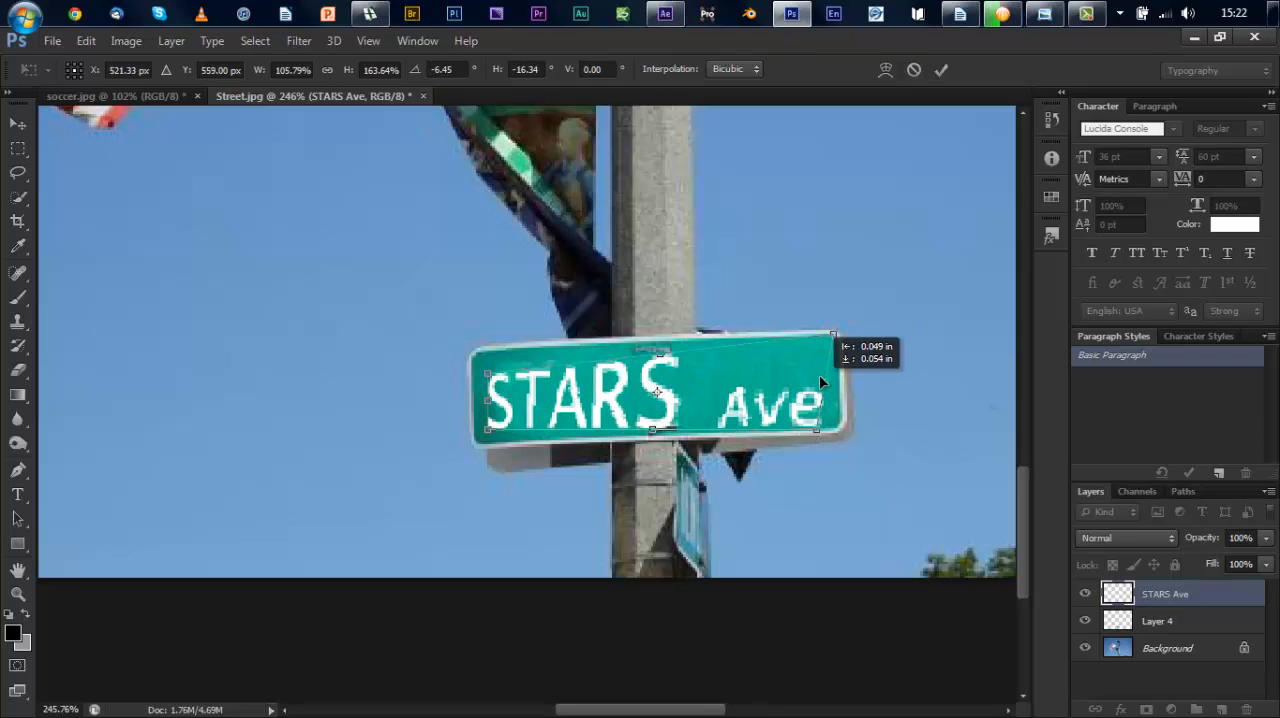
{"action": "left_click_drag", "start_coordinate": [490, 380], "coordinate": [491, 366]}
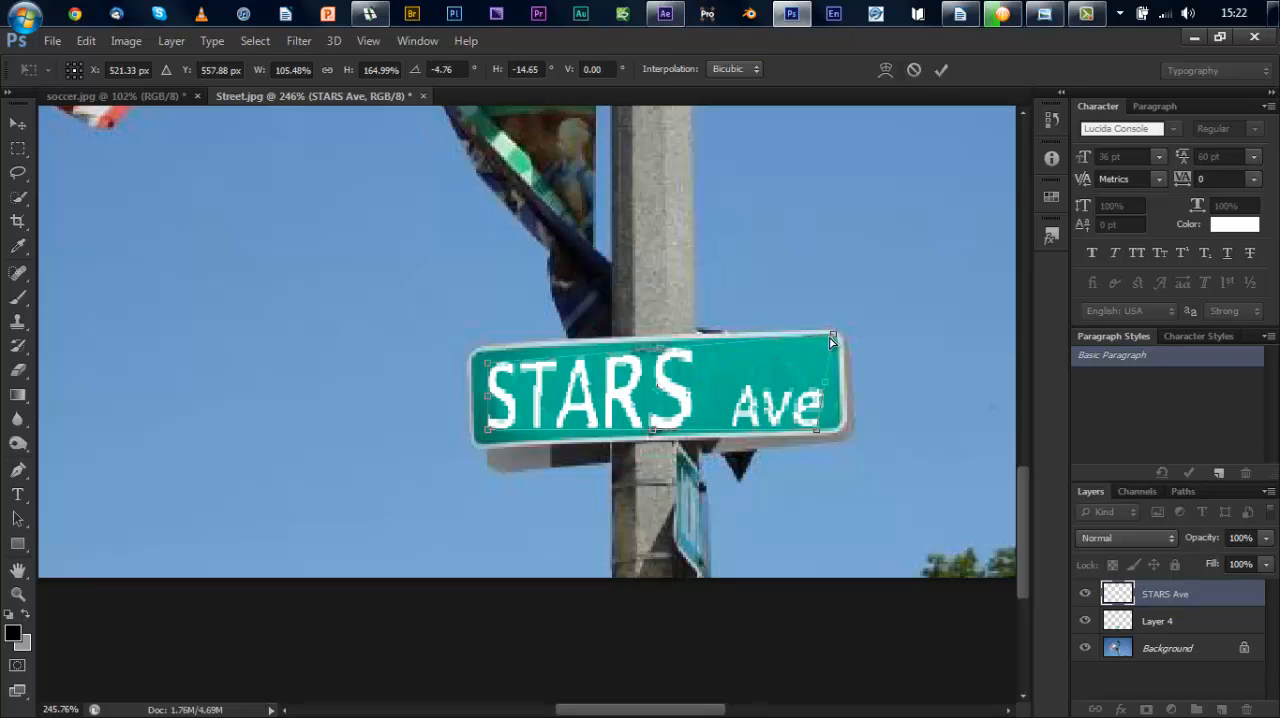
{"action": "left_click_drag", "start_coordinate": [831, 342], "coordinate": [736, 396]}
{"action": "key", "text": "Return"}
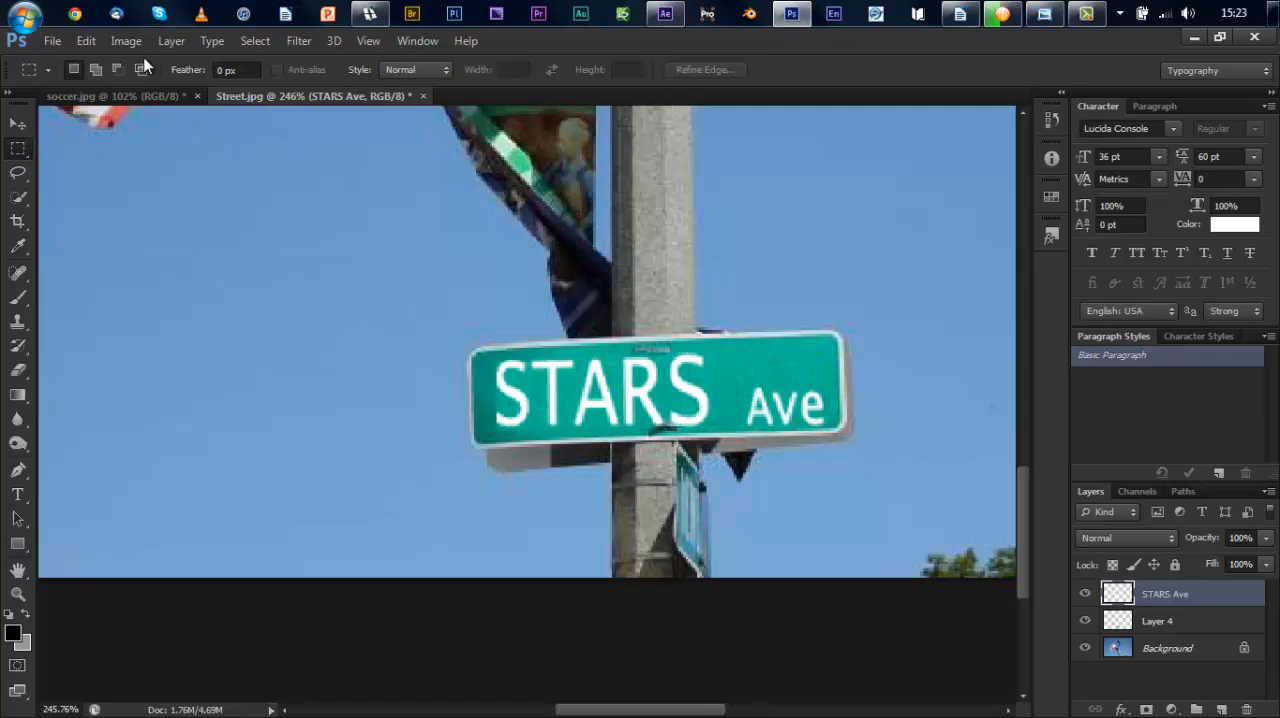
Step: Rotate the STARS Ave lettering about 1.4° counterclockwise to align it with the sign's edges
{"action": "left_click", "coordinate": [86, 40]}
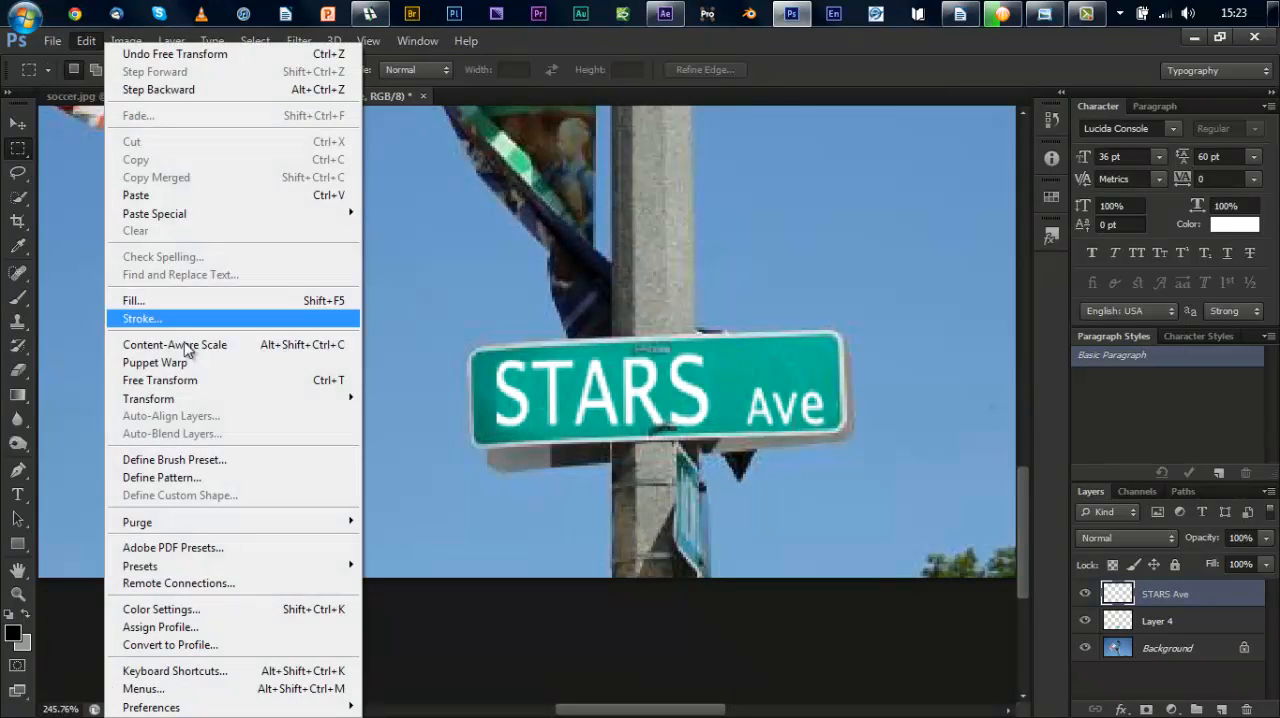
{"action": "mouse_move", "coordinate": [205, 399]}
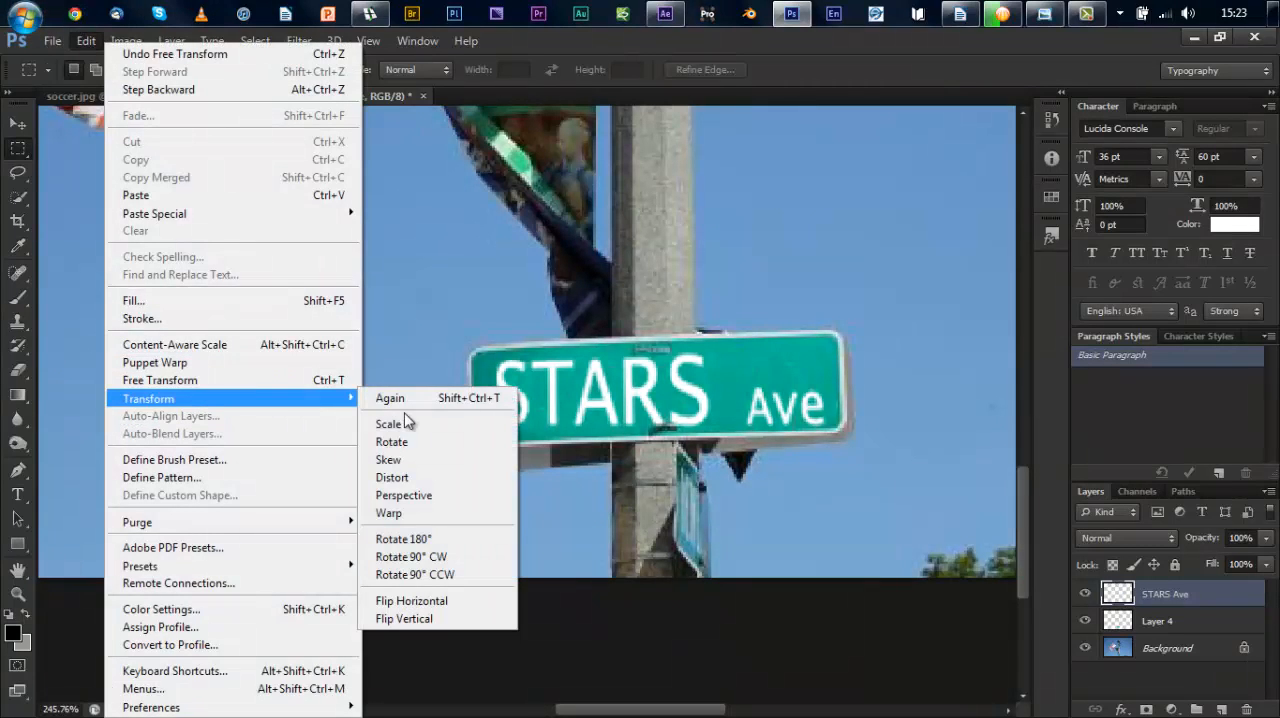
{"action": "left_click", "coordinate": [463, 441]}
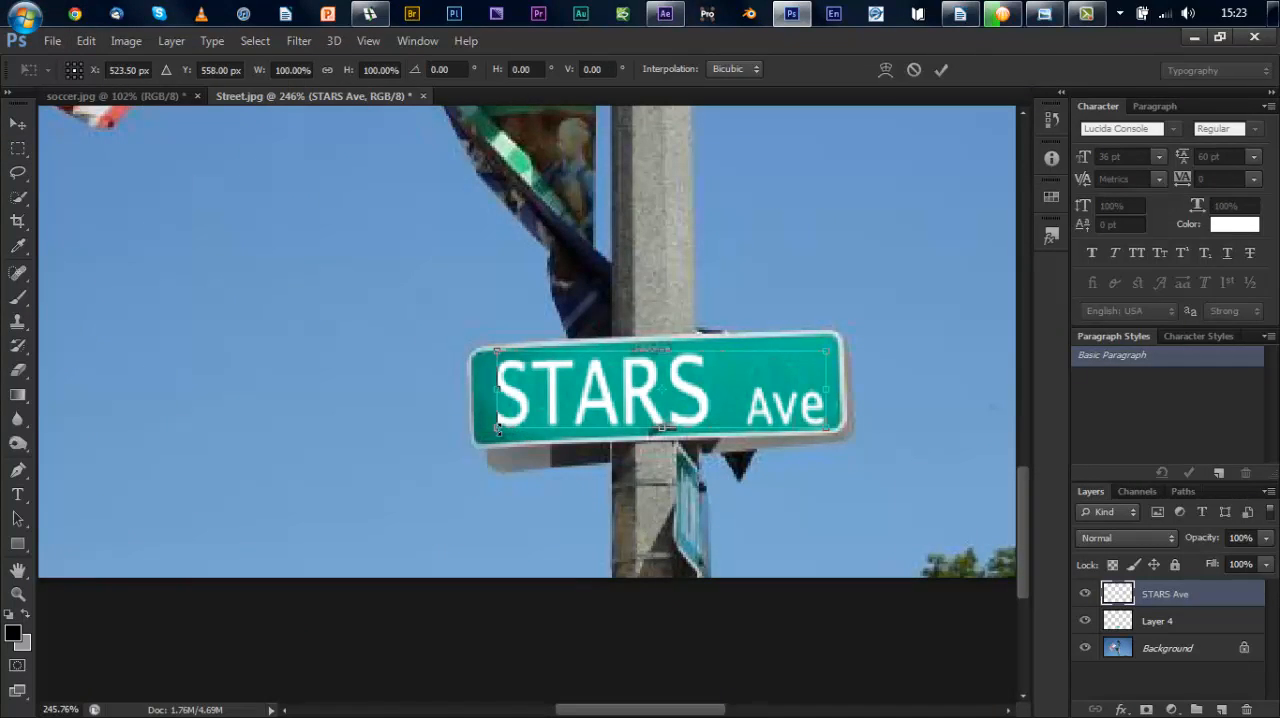
{"action": "left_click_drag", "start_coordinate": [499, 430], "coordinate": [497, 432]}
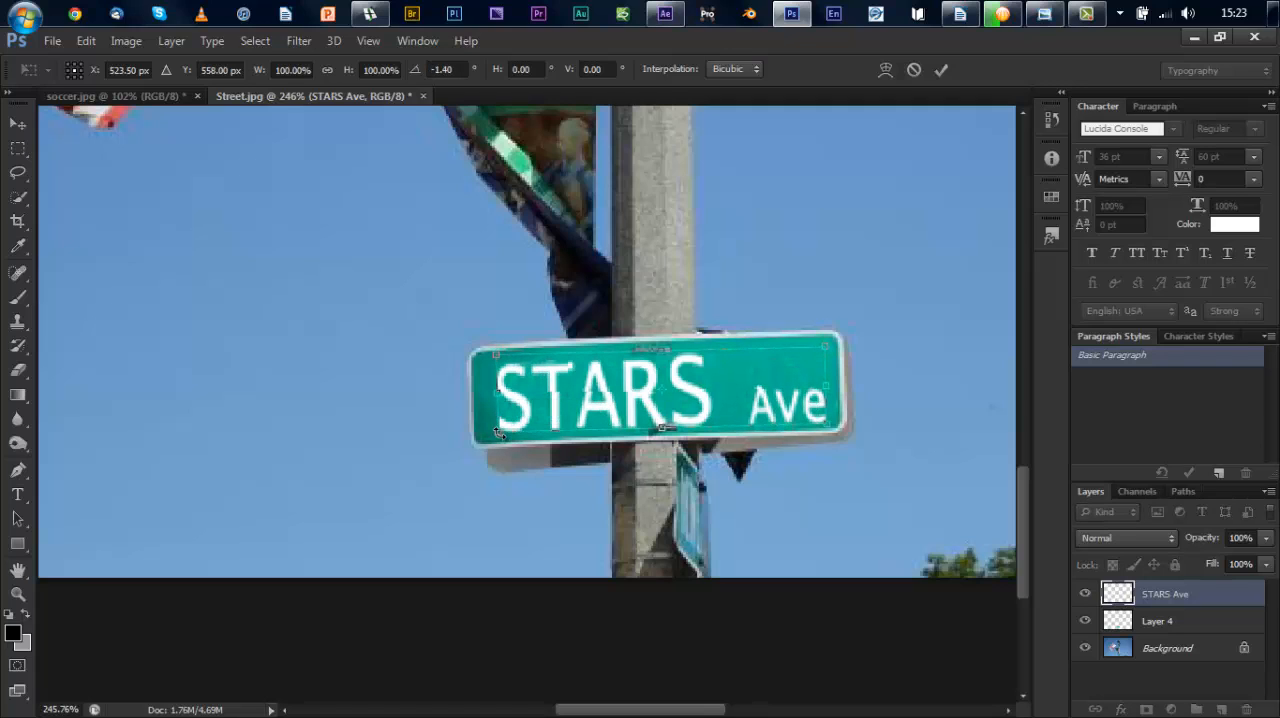
{"action": "key", "text": "Return"}
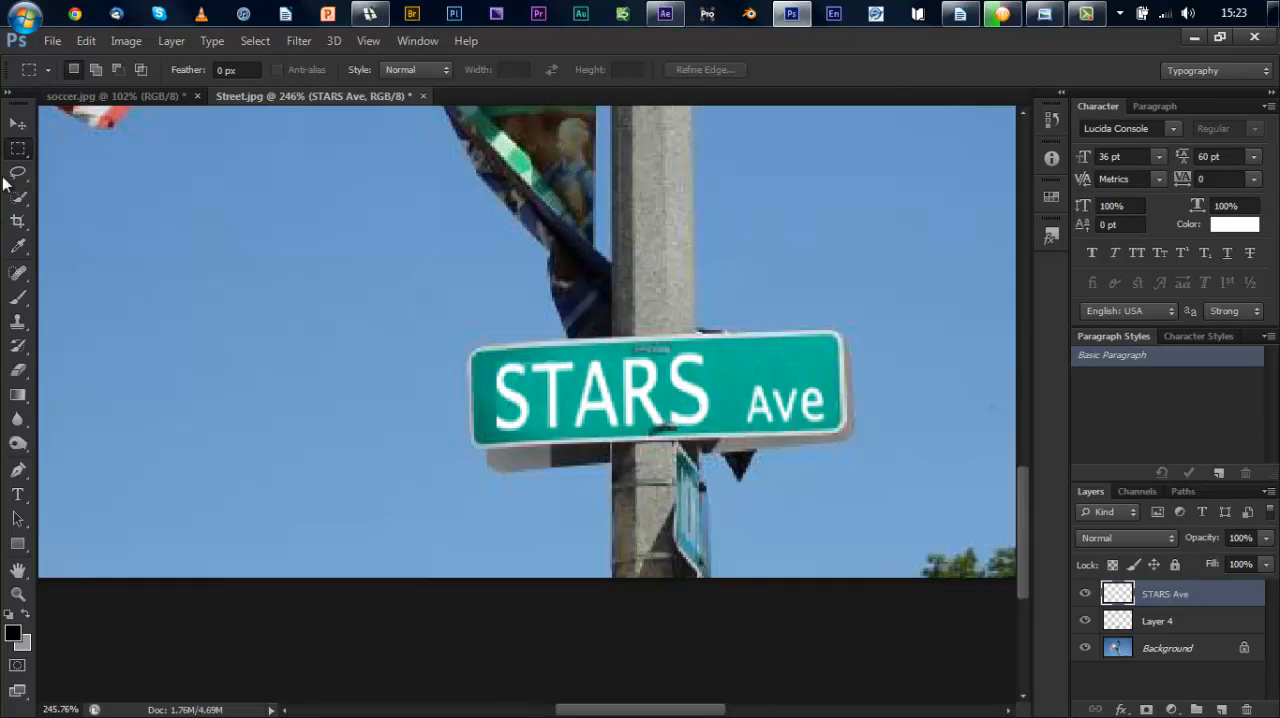
Step: Nudge the STARS Ave lettering slightly upward on the sign and fit the whole street image on screen
{"action": "left_click", "coordinate": [14, 132]}
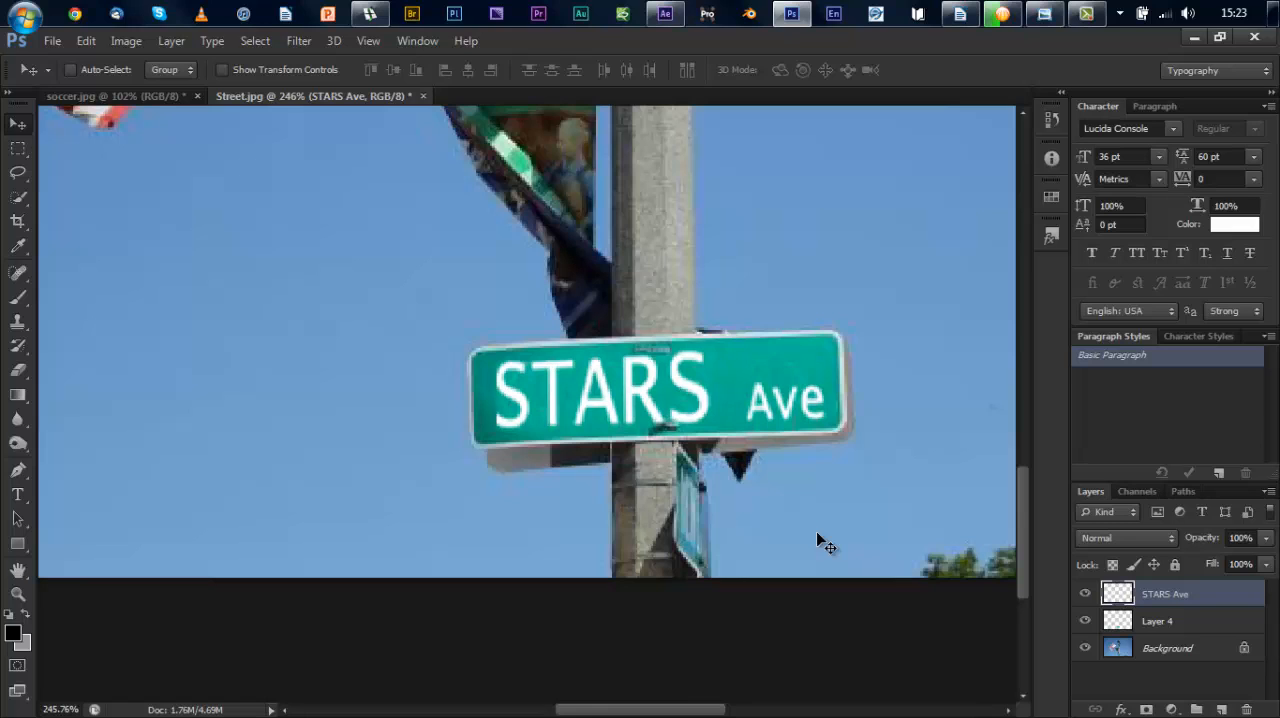
{"action": "right_click", "coordinate": [703, 409]}
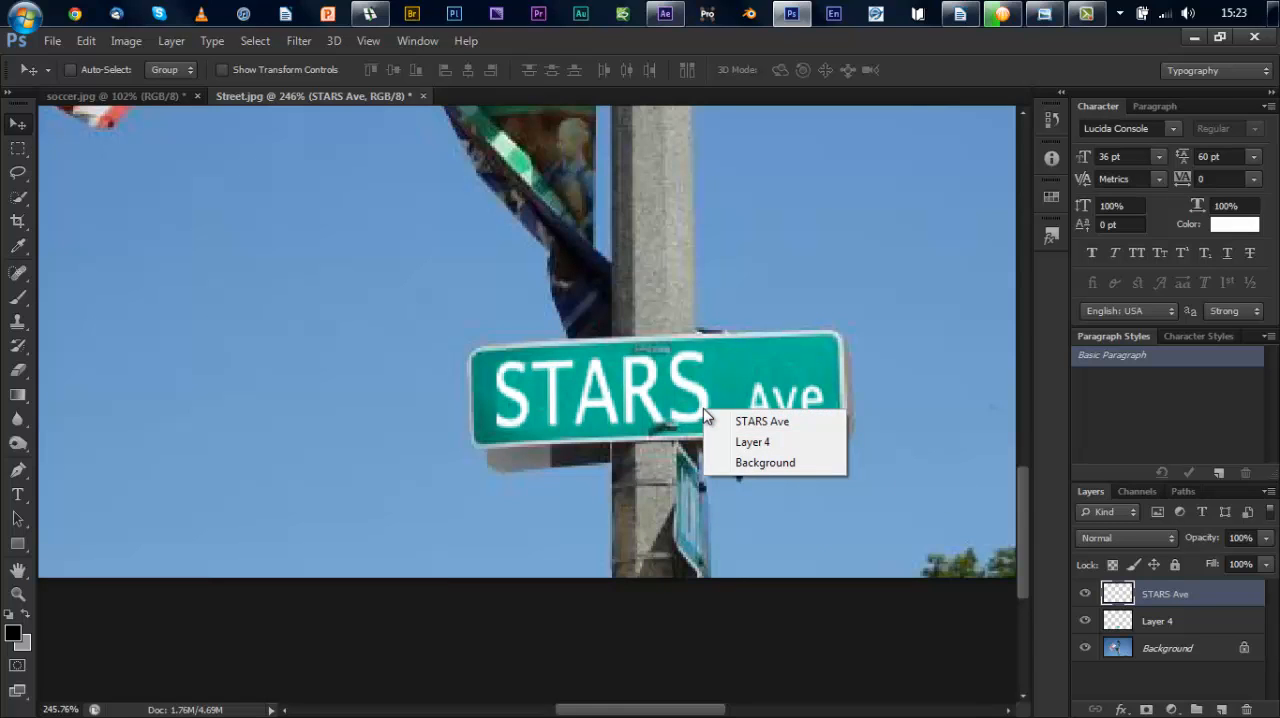
{"action": "left_click", "coordinate": [385, 457]}
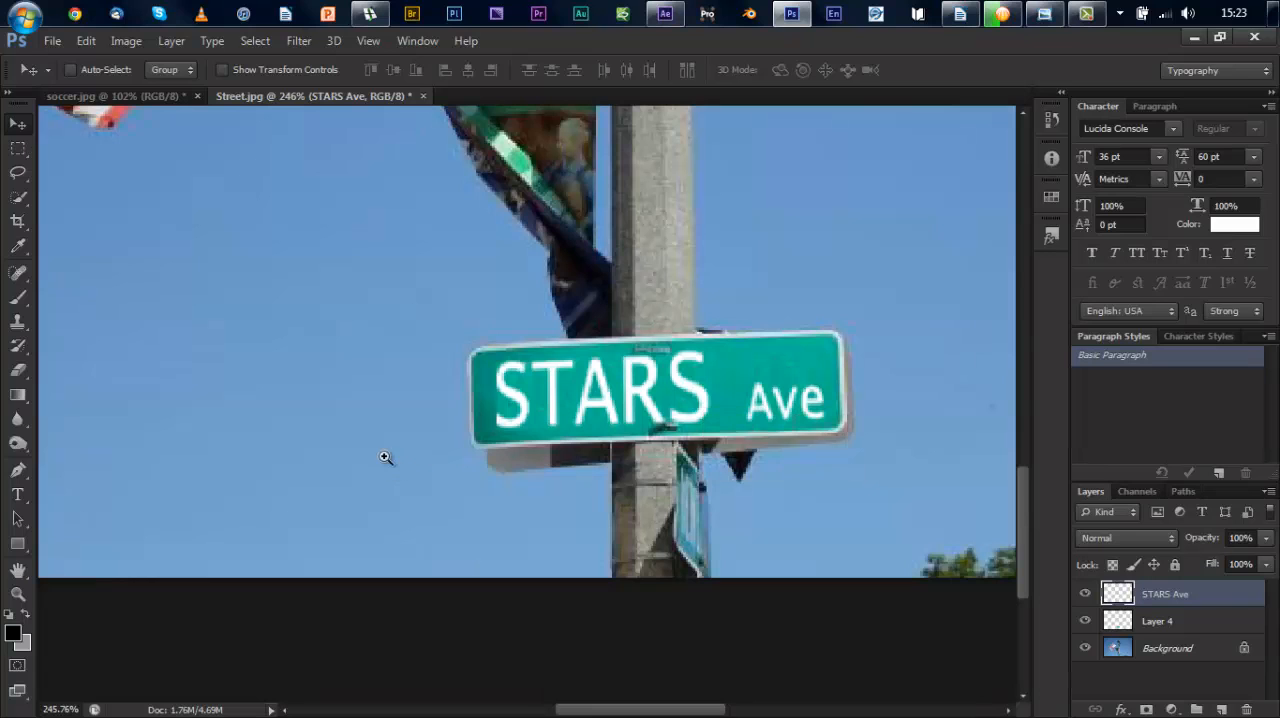
{"action": "right_click", "coordinate": [385, 457]}
{"action": "left_click", "coordinate": [422, 468]}
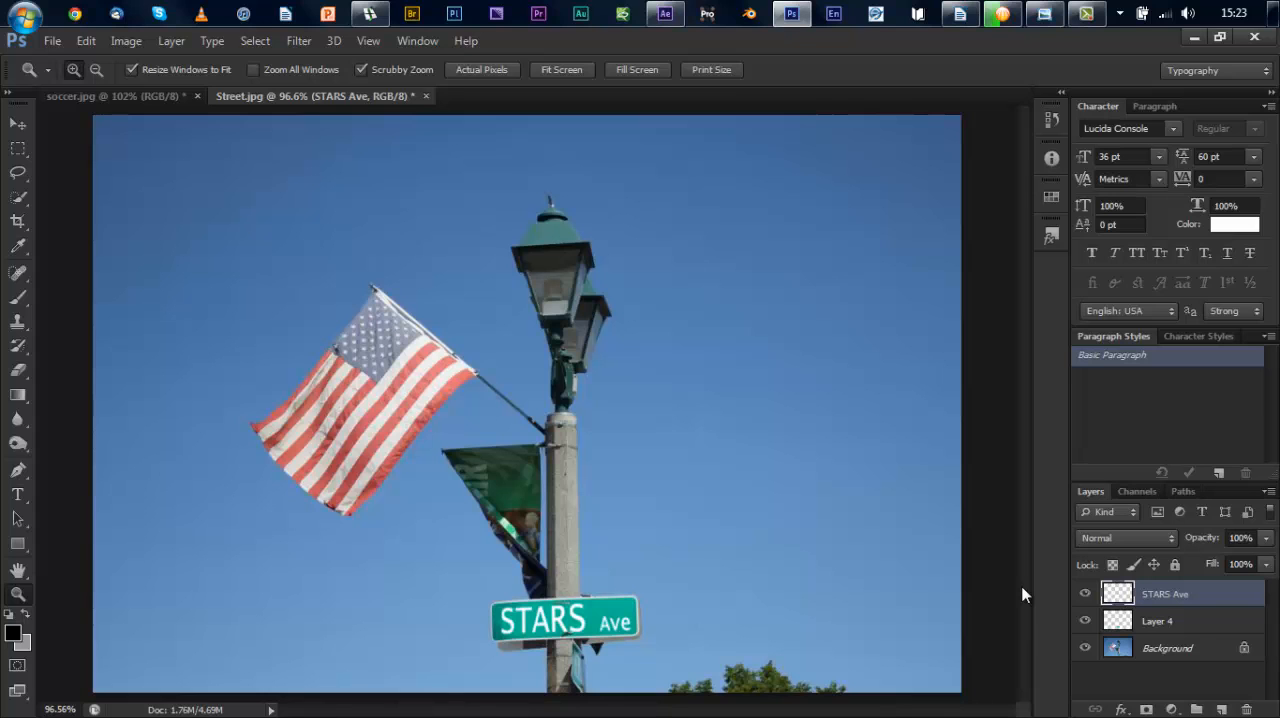
Step: Switch to Windows Photo Viewer, go to the Fish picture and open it in Adobe Photoshop CS6
{"action": "left_click", "coordinate": [1044, 13]}
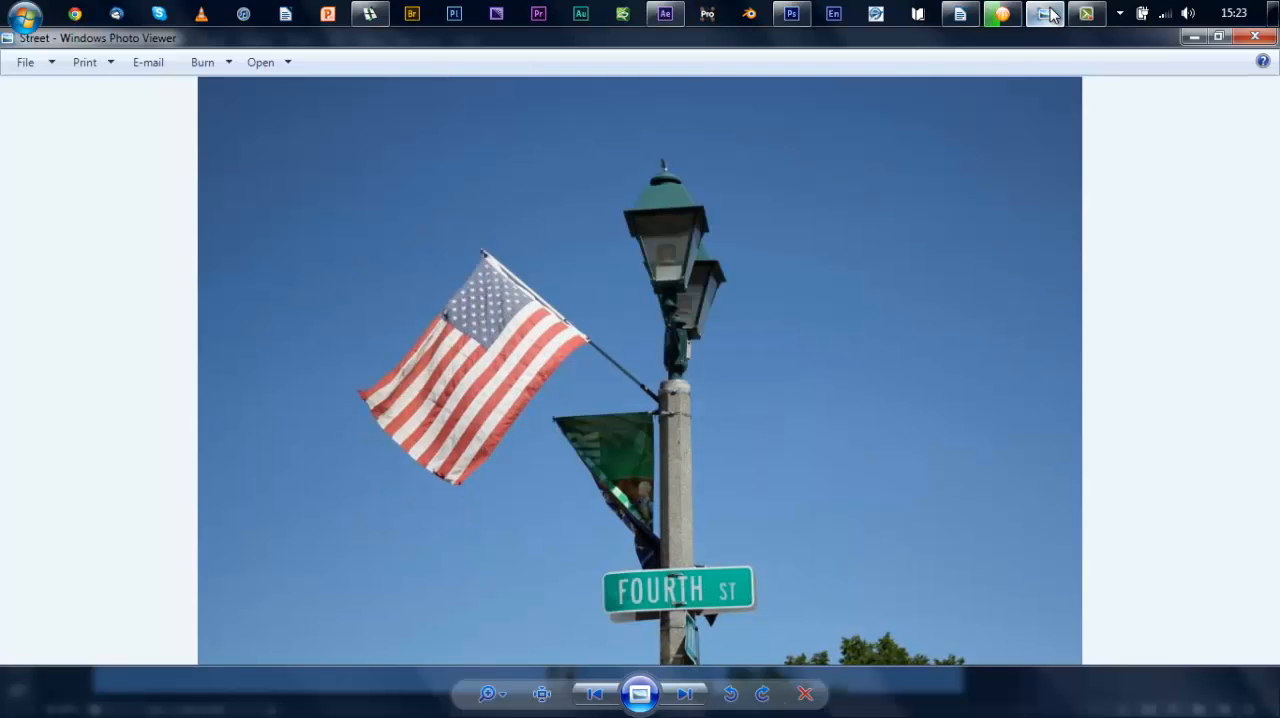
{"action": "key", "text": "Right"}
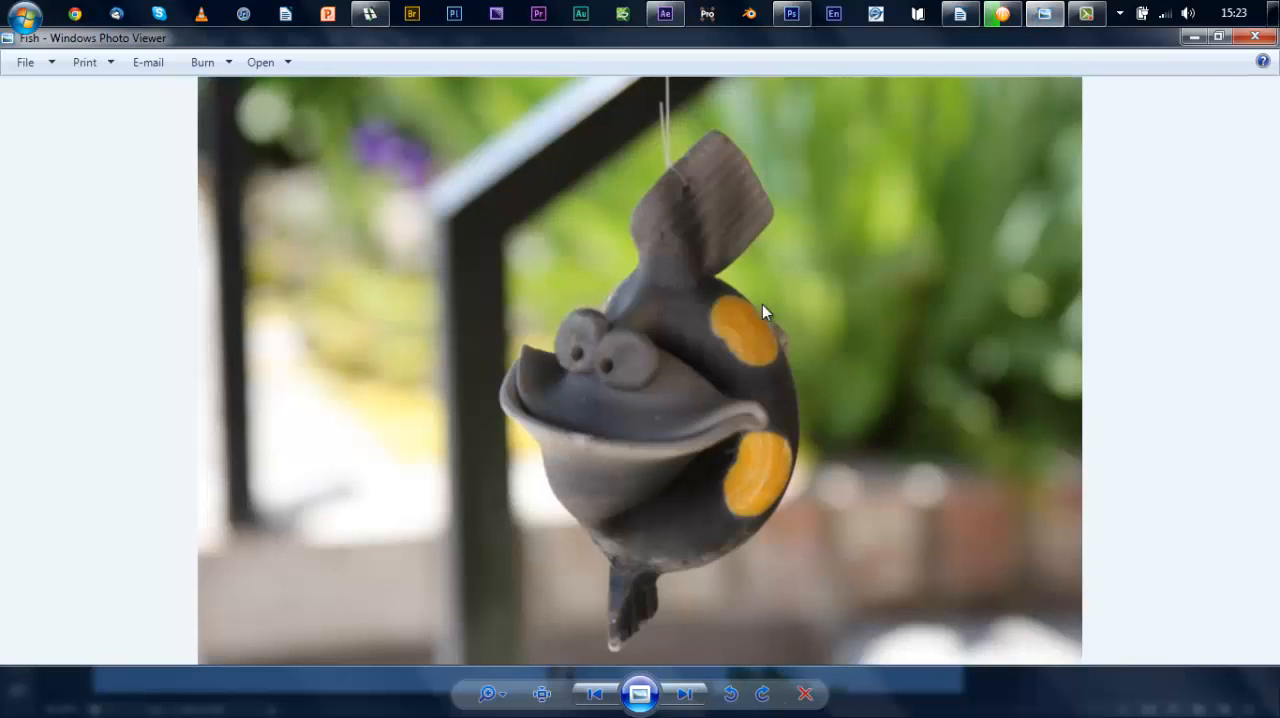
{"action": "right_click", "coordinate": [833, 263]}
{"action": "mouse_move", "coordinate": [971, 282]}
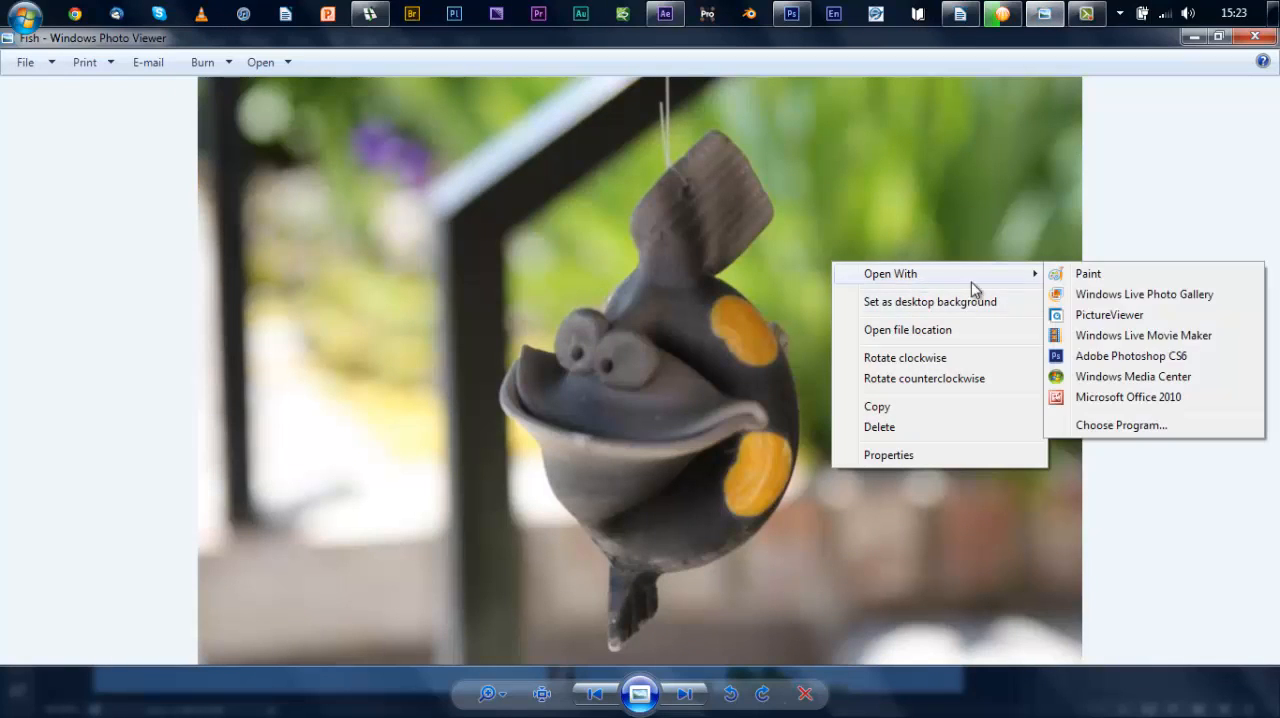
{"action": "left_click", "coordinate": [1120, 352]}
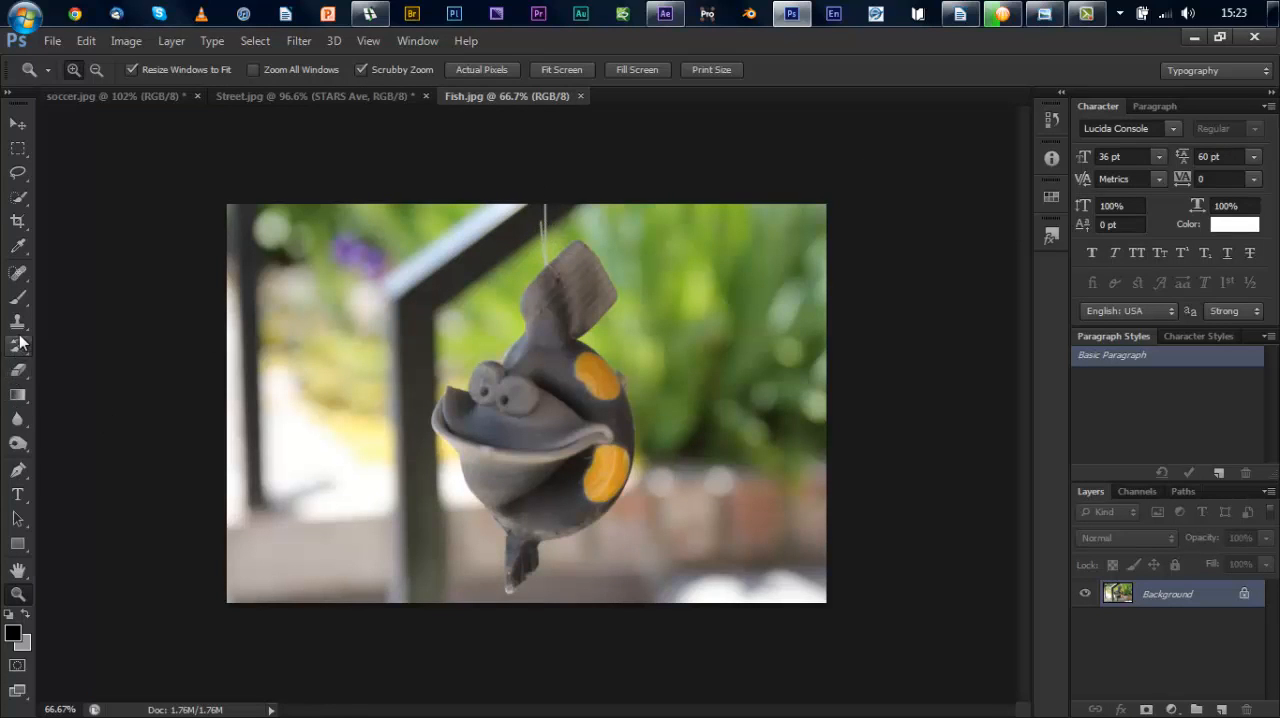
Step: Remove the string above the fish with the Spot Healing Brush and select the whole fish with Quick Selection
{"action": "left_click", "coordinate": [18, 272]}
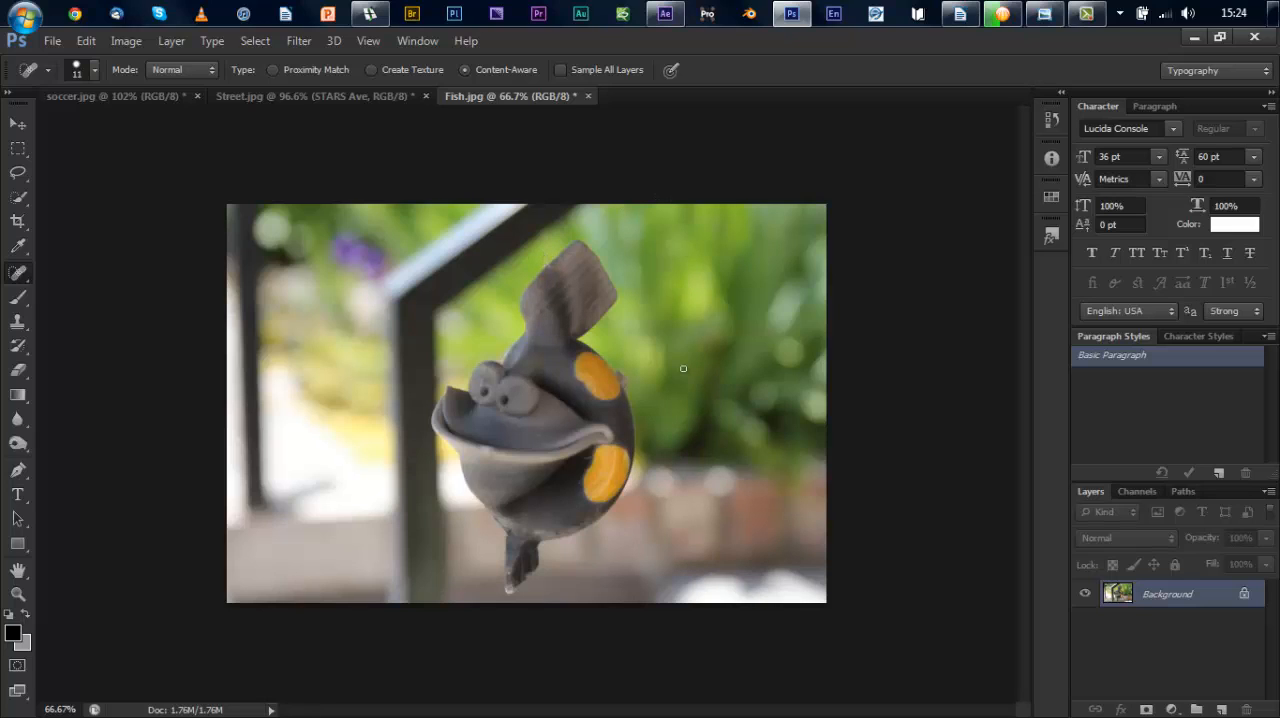
{"action": "left_click", "coordinate": [19, 198]}
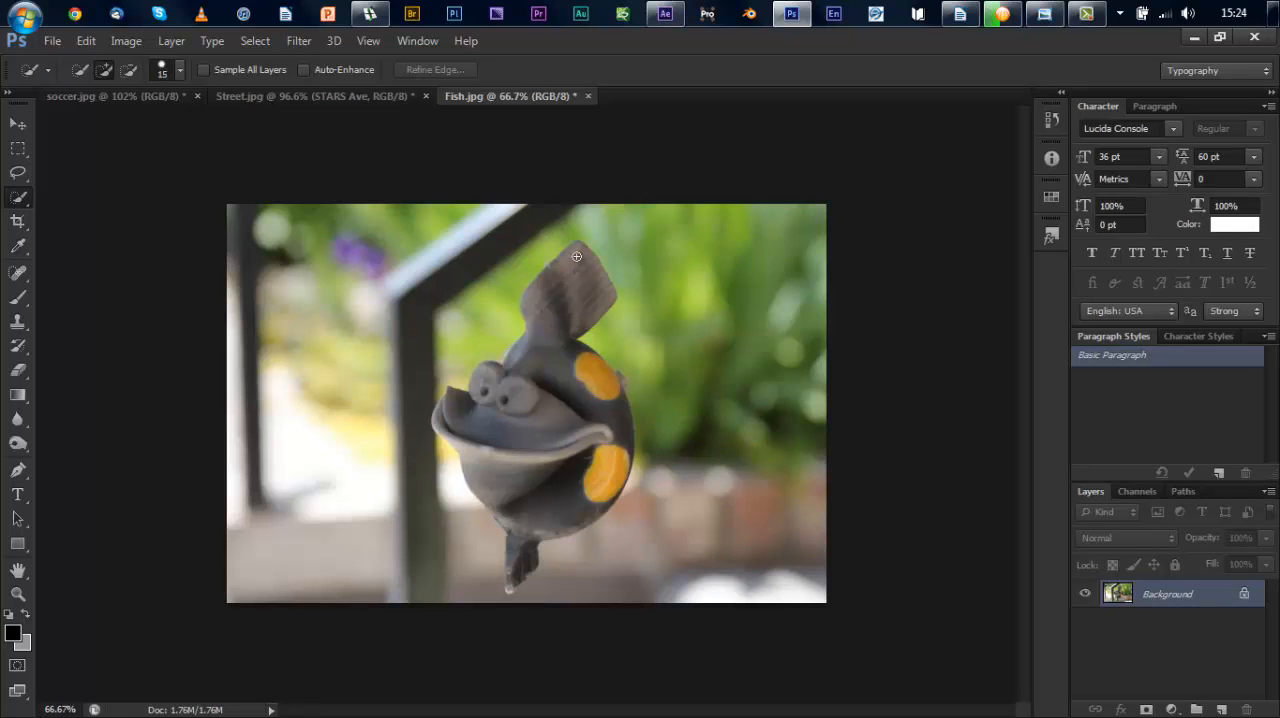
{"action": "mouse_move", "coordinate": [577, 258]}
{"action": "left_mouse_down"}
{"action": "mouse_move", "coordinate": [545, 330]}
{"action": "mouse_move", "coordinate": [545, 415]}
{"action": "mouse_move", "coordinate": [520, 430]}
{"action": "left_mouse_up"}
{"action": "mouse_move", "coordinate": [531, 497]}
{"action": "left_mouse_down"}
{"action": "mouse_move", "coordinate": [509, 588]}
{"action": "mouse_move", "coordinate": [527, 572]}
{"action": "mouse_move", "coordinate": [531, 489]}
{"action": "mouse_move", "coordinate": [560, 432]}
{"action": "left_mouse_up"}
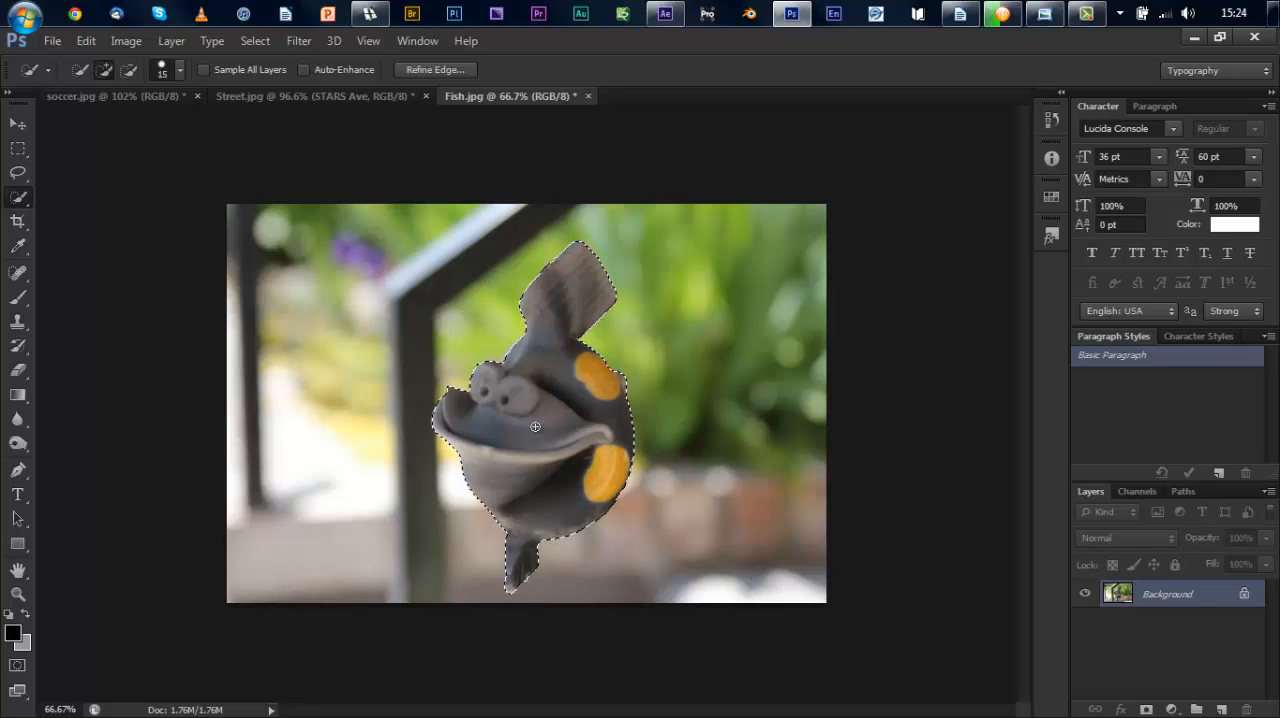
Step: Refine the edge of the fish selection with Smooth set to 25
{"action": "left_click", "coordinate": [434, 69]}
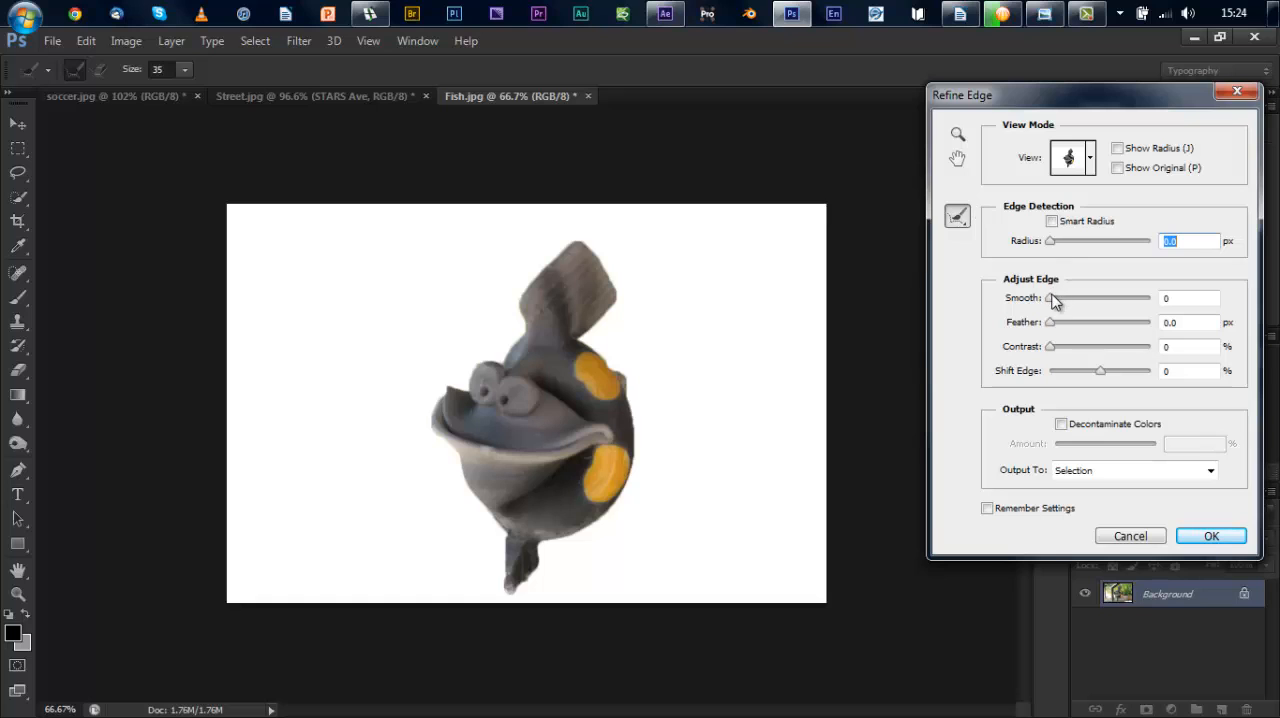
{"action": "left_click_drag", "start_coordinate": [1051, 298], "coordinate": [1066, 301]}
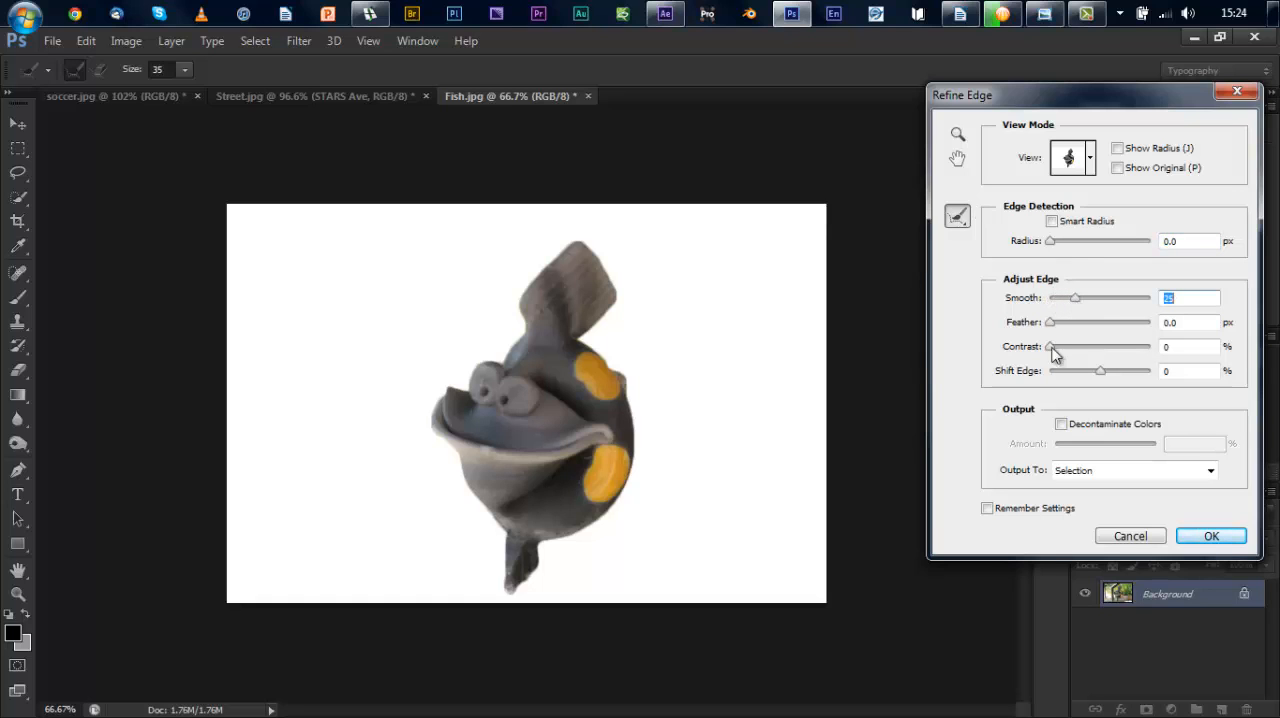
{"action": "left_click", "coordinate": [1221, 537]}
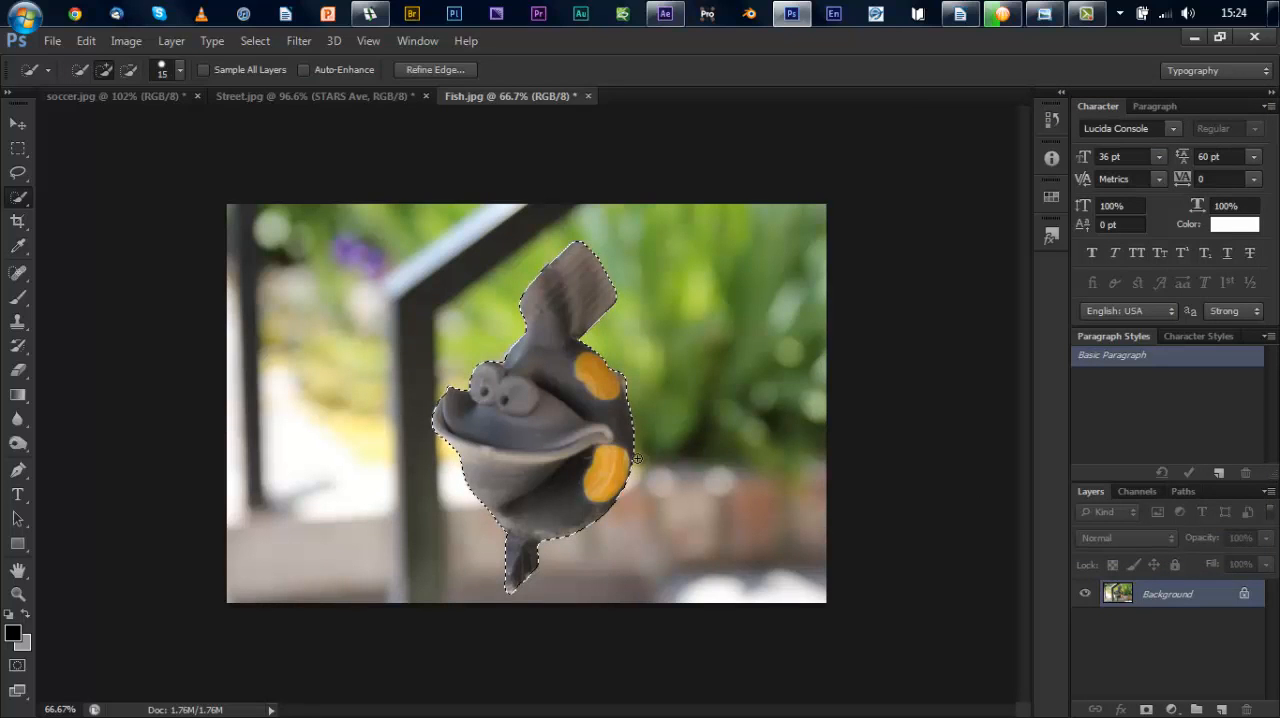
Step: Copy the selected fish to its own layer, hide that layer and make the Background layer active
{"action": "key", "text": "ctrl+j"}
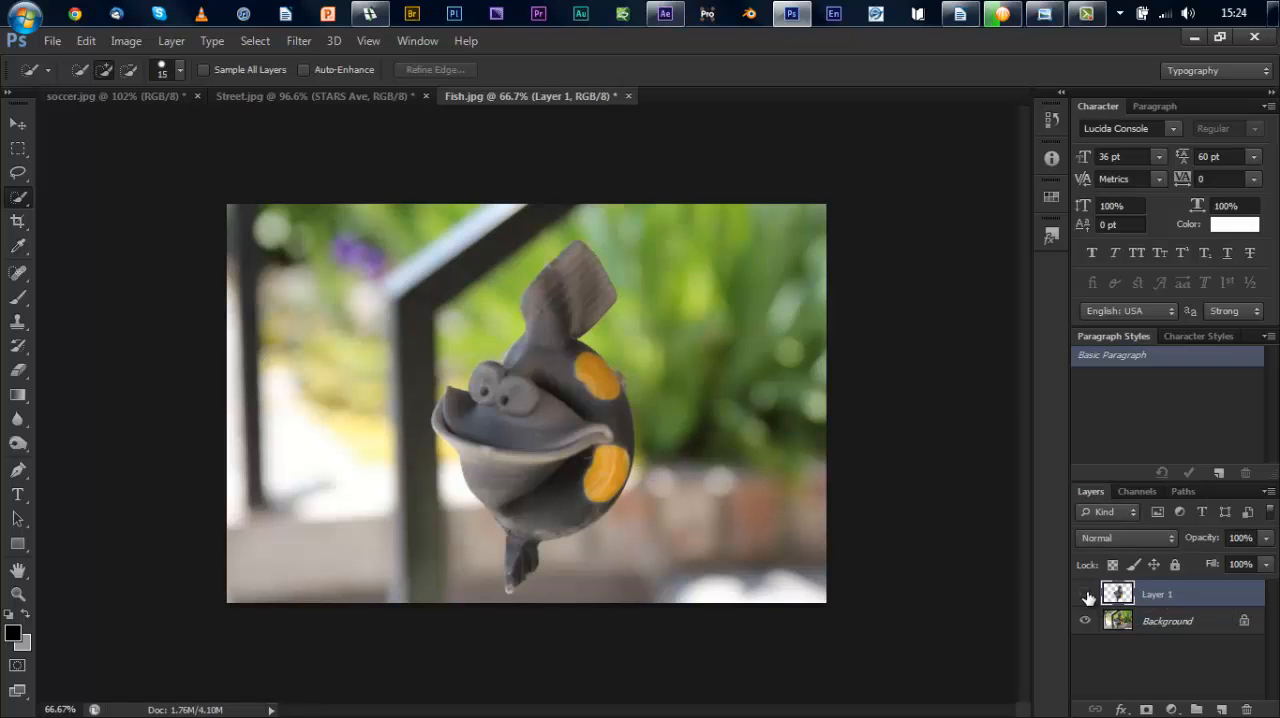
{"action": "left_click", "coordinate": [1086, 595]}
{"action": "left_click", "coordinate": [1116, 625]}
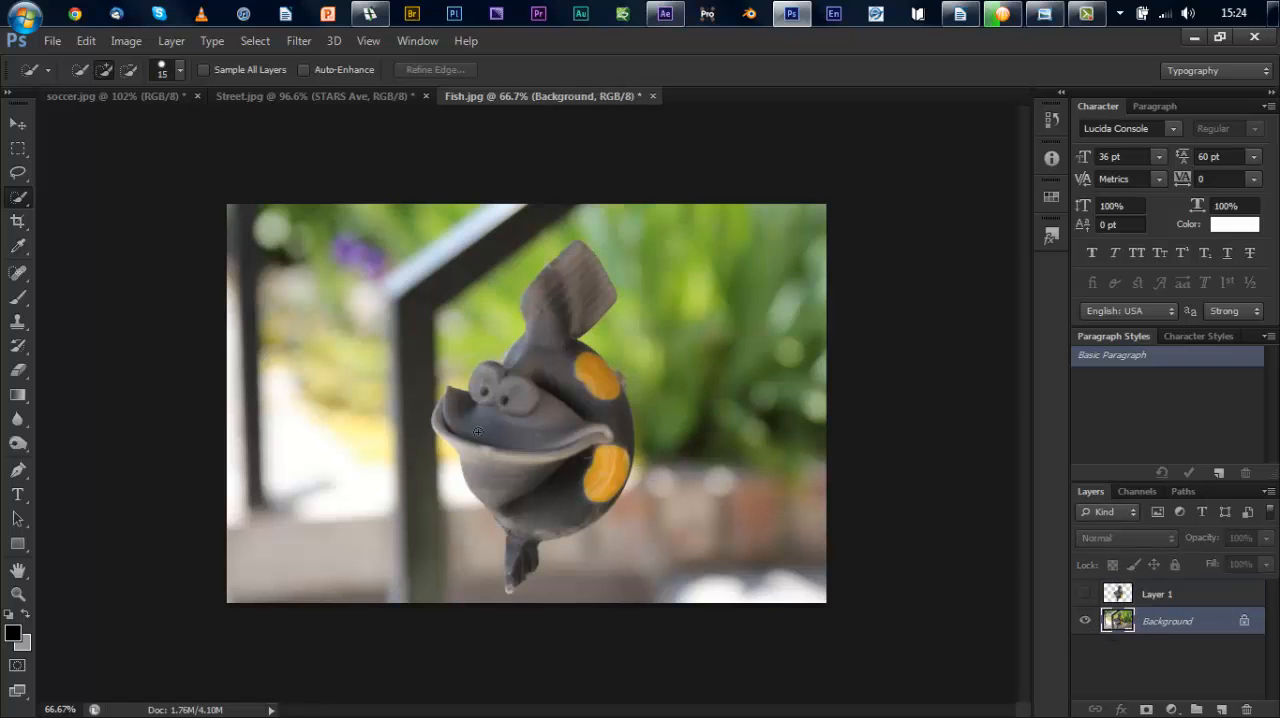
Step: Set up the Clone Stamp with an 80 px brush at 6% hardness, sampling the green foliage beside the fish
{"action": "left_click", "coordinate": [18, 321]}
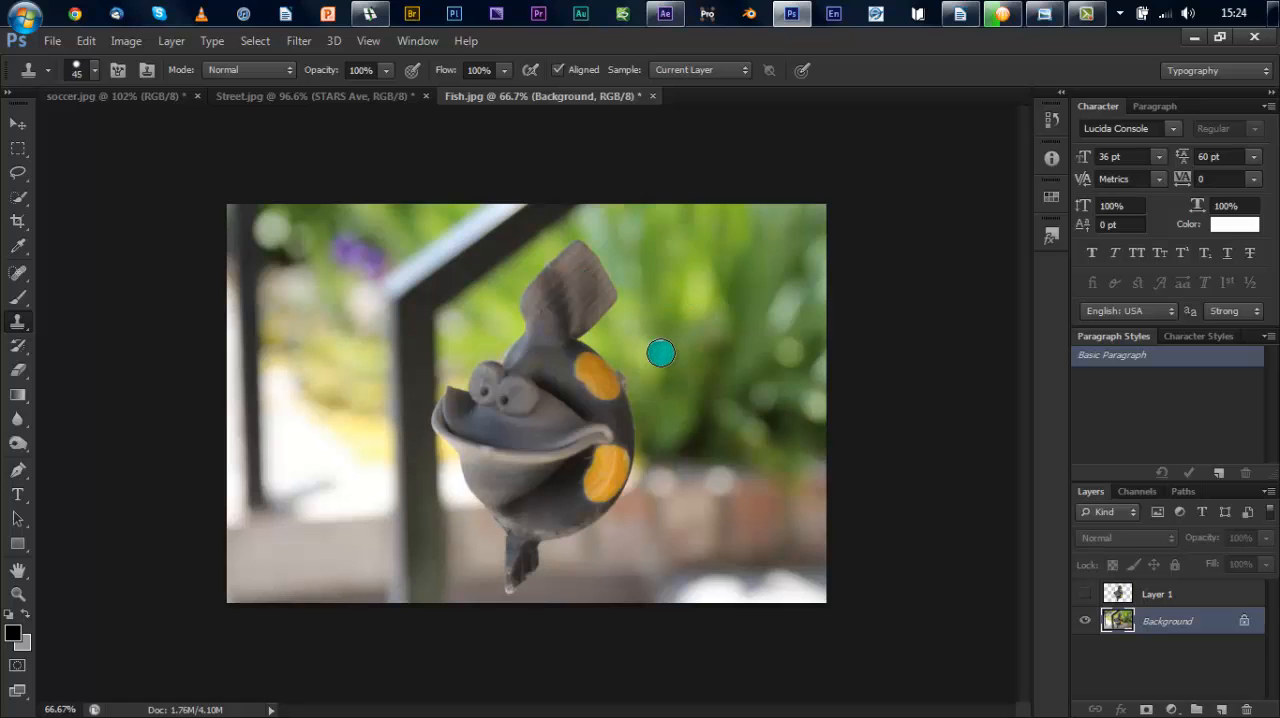
{"action": "key", "text": "bracketright"}
{"action": "key", "text": "bracketright"}
{"action": "key", "text": "bracketright"}
{"action": "key", "text": "bracketright"}
{"action": "left_click", "coordinate": [700, 329]}
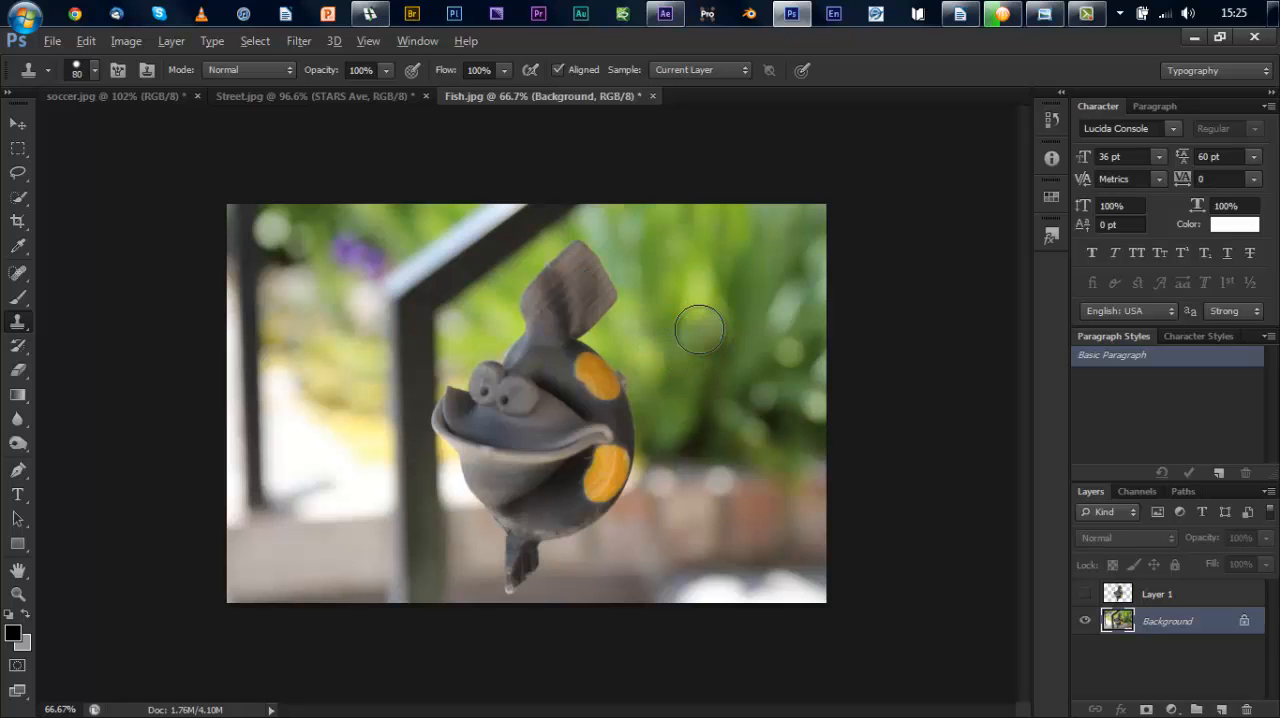
{"action": "left_click_drag", "start_coordinate": [575, 264], "coordinate": [613, 301]}
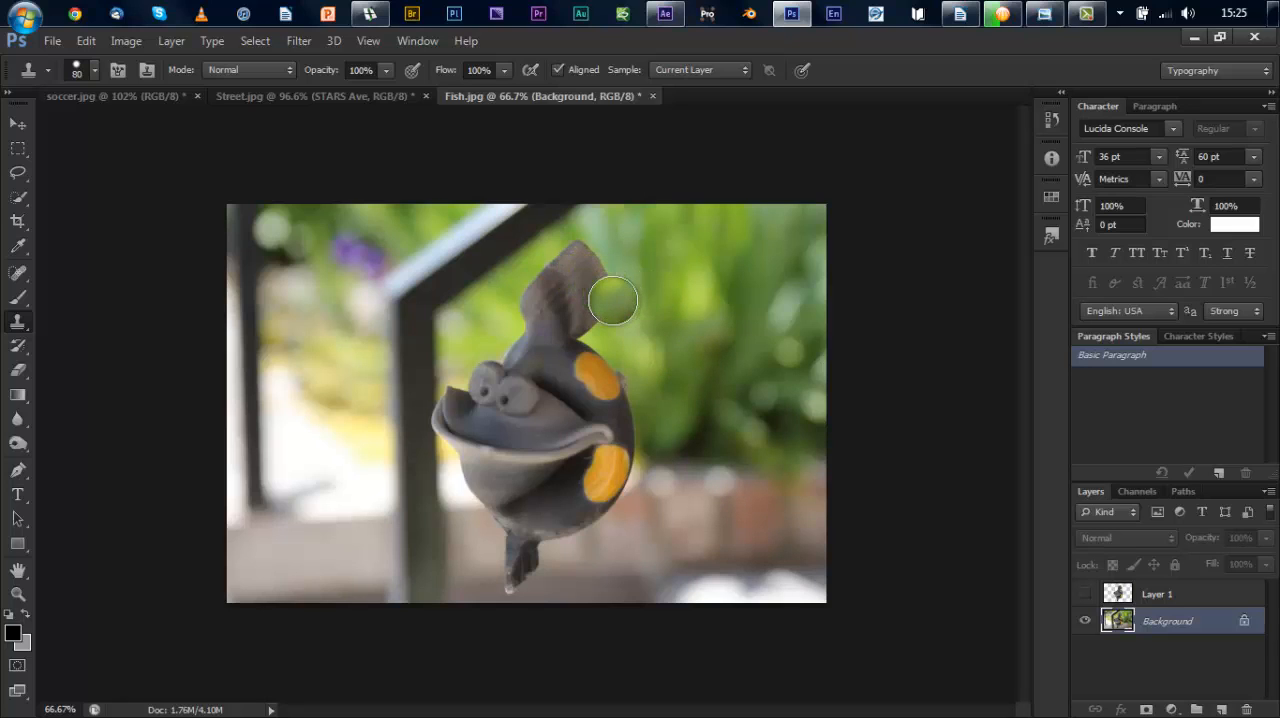
{"action": "key", "text": "ctrl+z"}
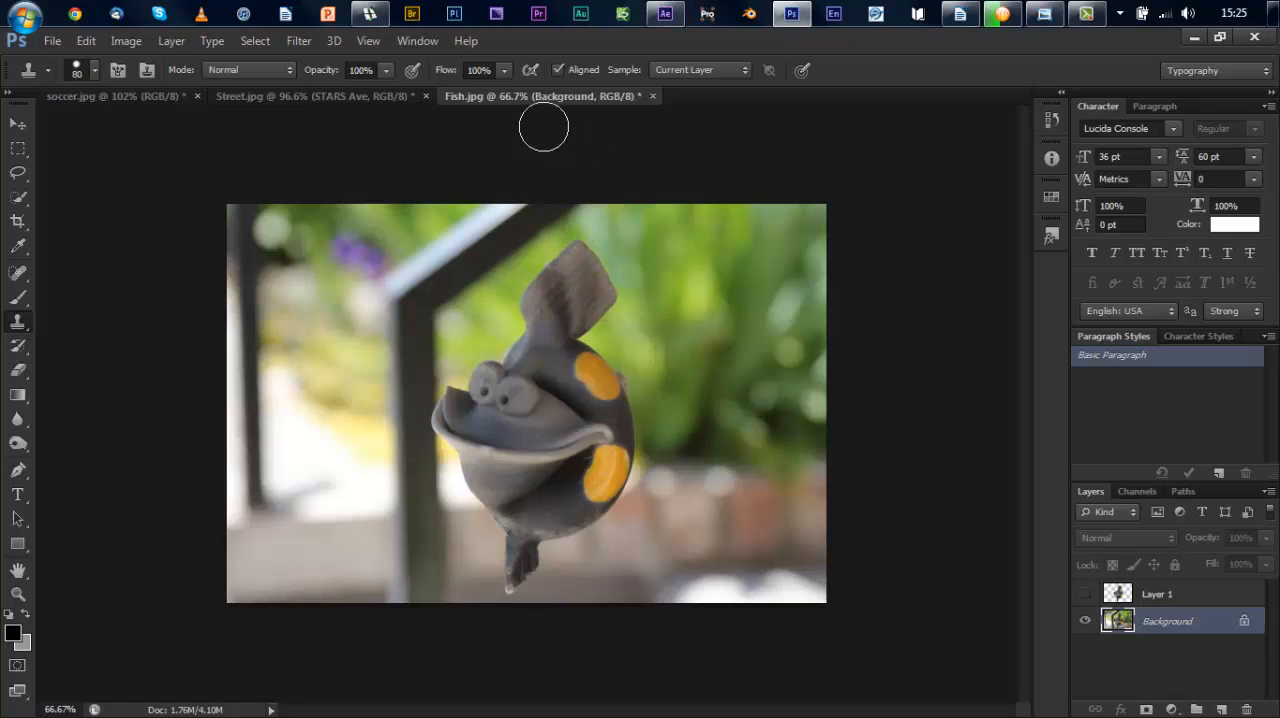
{"action": "left_click", "coordinate": [93, 71]}
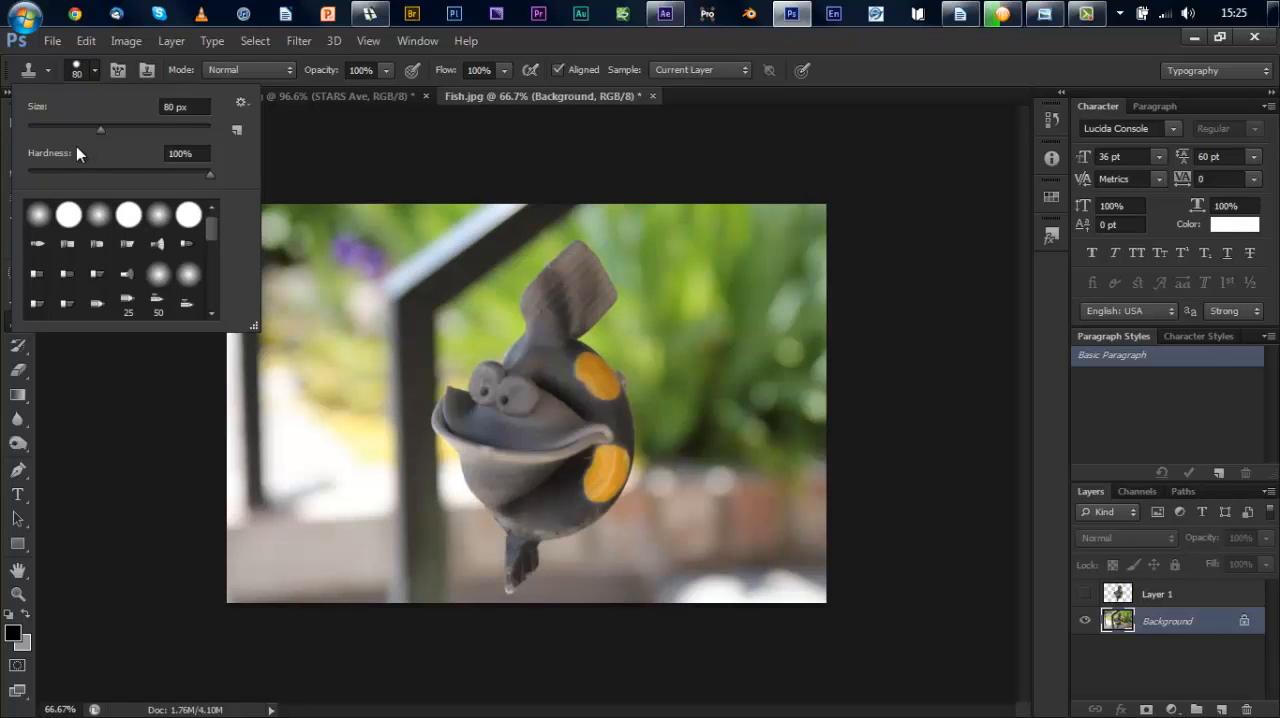
{"action": "left_click_drag", "start_coordinate": [39, 177], "coordinate": [38, 177]}
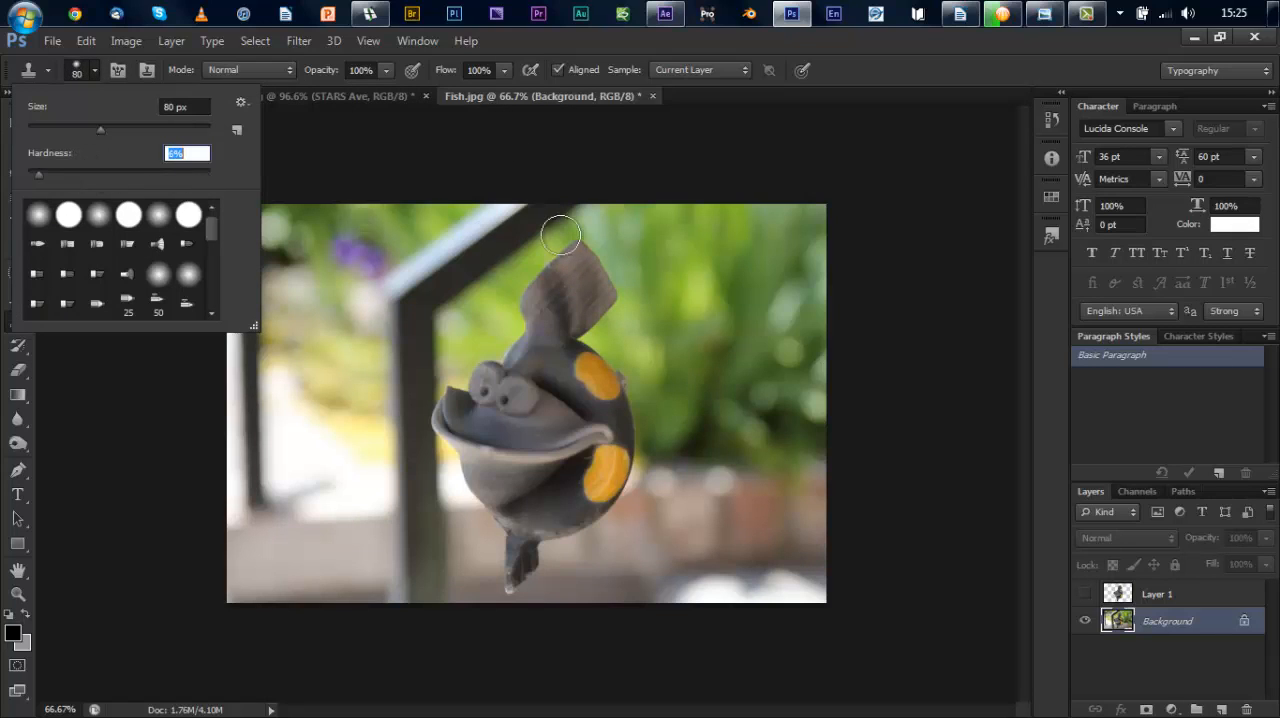
Step: Clone green foliage over the fish's tail fin and the top of its body on the Background layer
{"action": "left_click", "coordinate": [618, 294]}
{"action": "mouse_move", "coordinate": [618, 294]}
{"action": "left_mouse_down"}
{"action": "mouse_move", "coordinate": [571, 246]}
{"action": "mouse_move", "coordinate": [594, 255]}
{"action": "mouse_move", "coordinate": [607, 297]}
{"action": "mouse_move", "coordinate": [583, 321]}
{"action": "mouse_move", "coordinate": [599, 304]}
{"action": "mouse_move", "coordinate": [561, 289]}
{"action": "mouse_move", "coordinate": [600, 266]}
{"action": "left_mouse_up"}
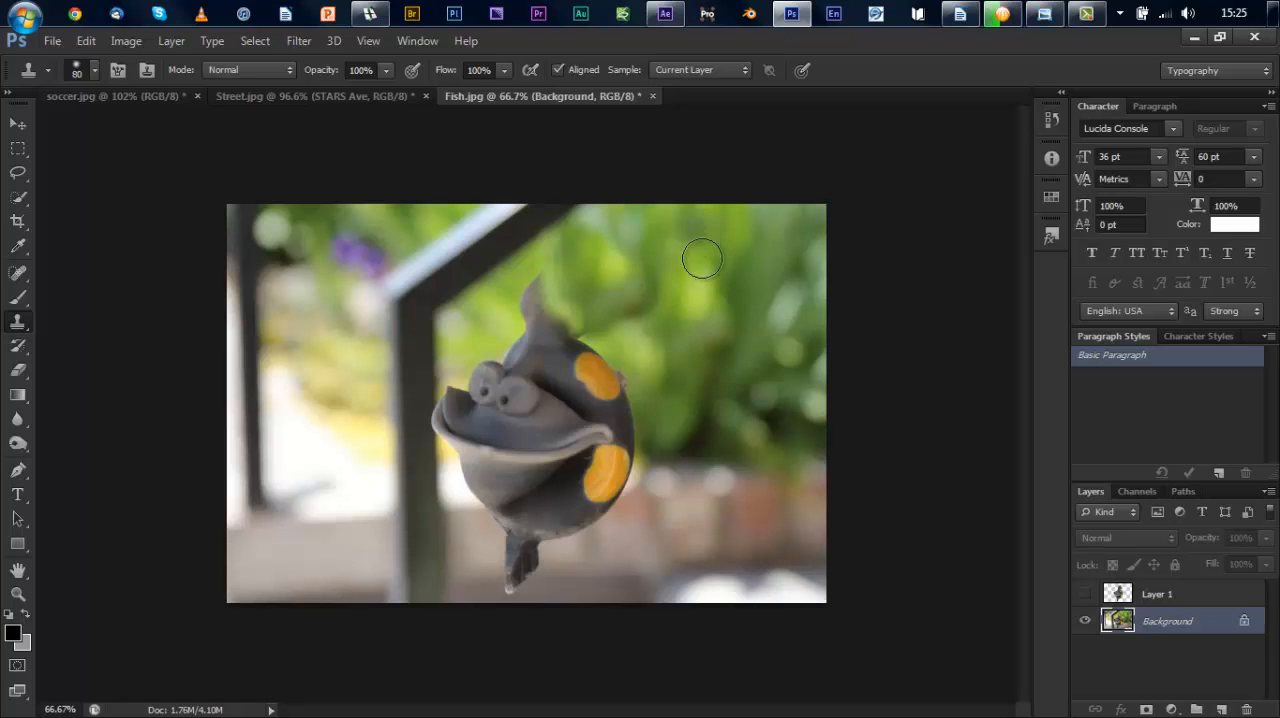
{"action": "left_click", "coordinate": [686, 382], "text": "alt"}
{"action": "mouse_move", "coordinate": [524, 326]}
{"action": "left_mouse_down"}
{"action": "mouse_move", "coordinate": [546, 282]}
{"action": "mouse_move", "coordinate": [527, 325]}
{"action": "mouse_move", "coordinate": [581, 323]}
{"action": "mouse_move", "coordinate": [537, 331]}
{"action": "mouse_move", "coordinate": [587, 343]}
{"action": "left_mouse_up"}
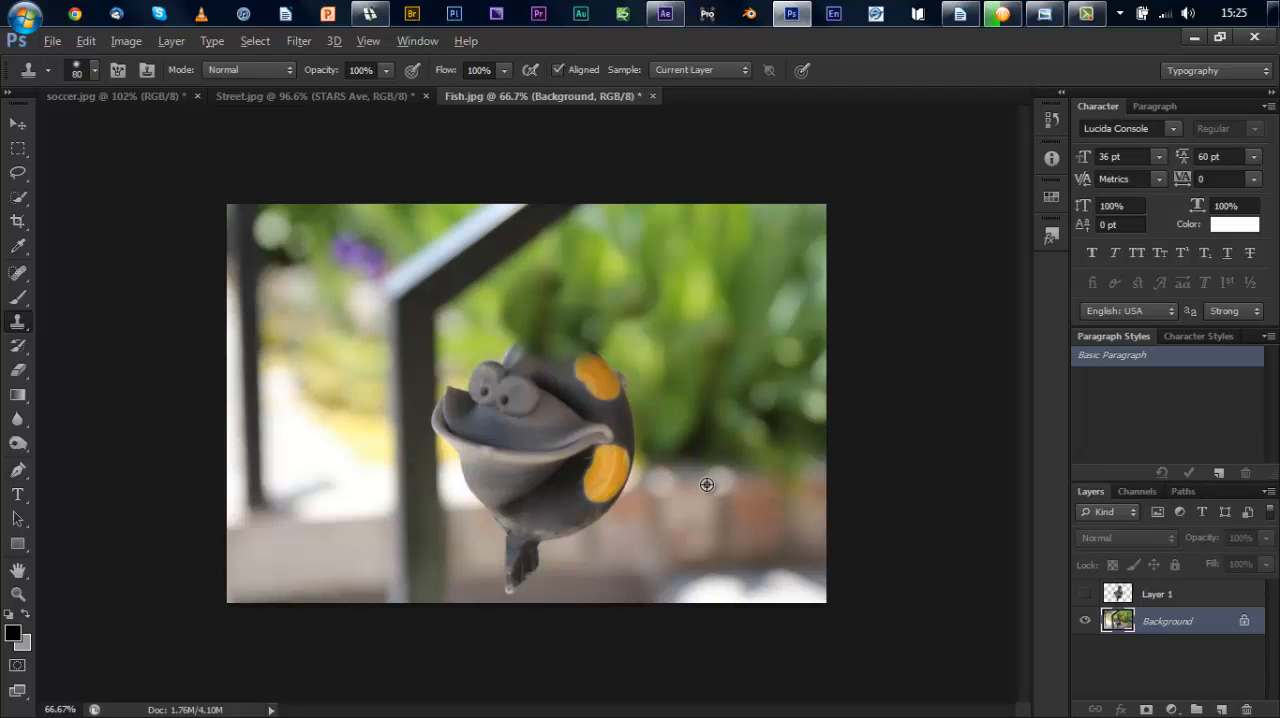
Step: Clone the brick wall over the fish's lower body and fin, and rebuild the railing and foliage around its face
{"action": "mouse_move", "coordinate": [648, 484]}
{"action": "left_mouse_down"}
{"action": "mouse_move", "coordinate": [600, 492]}
{"action": "mouse_move", "coordinate": [550, 532]}
{"action": "mouse_move", "coordinate": [611, 508]}
{"action": "mouse_move", "coordinate": [514, 574]}
{"action": "mouse_move", "coordinate": [514, 531]}
{"action": "mouse_move", "coordinate": [611, 489]}
{"action": "mouse_move", "coordinate": [613, 504]}
{"action": "left_mouse_up"}
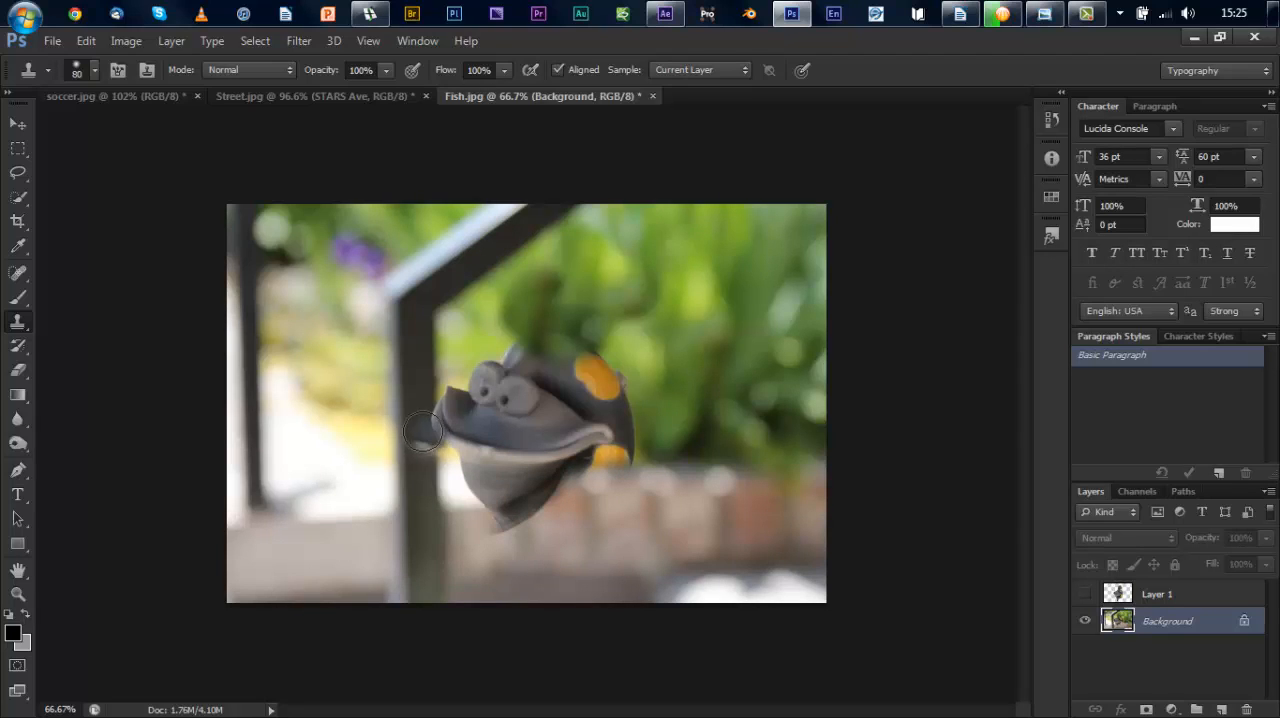
{"action": "left_click", "coordinate": [409, 382], "text": "alt"}
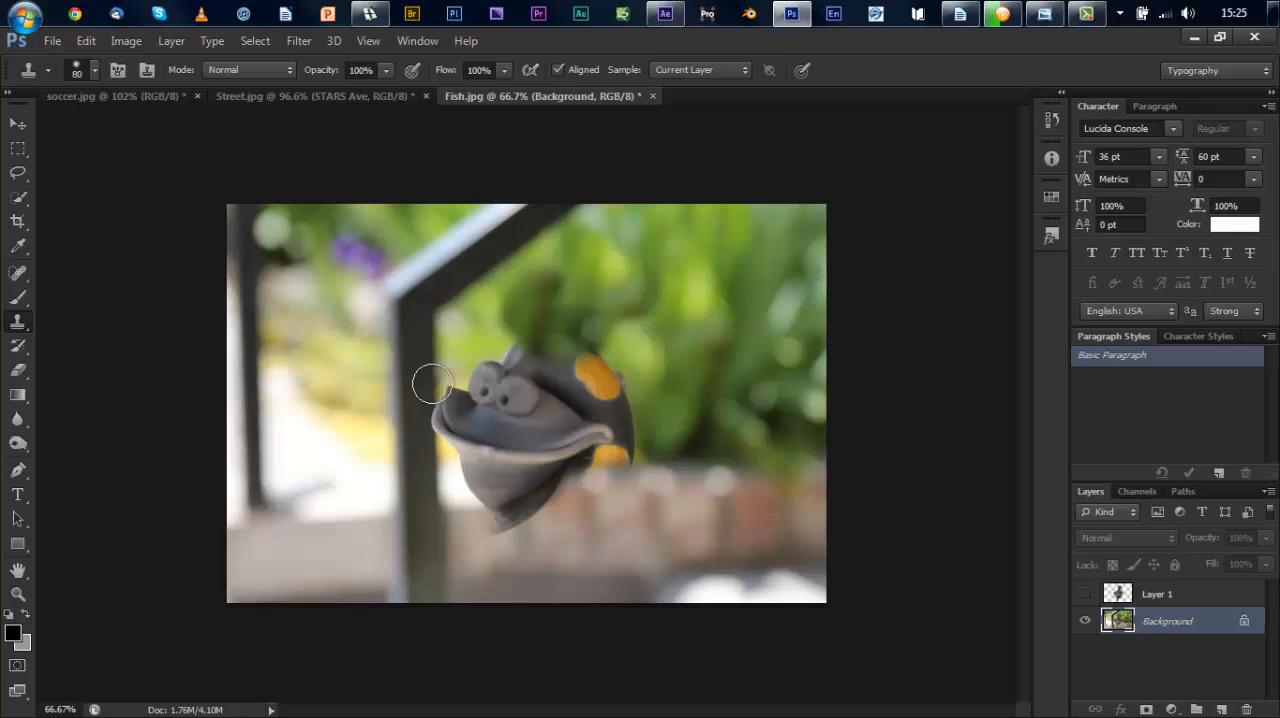
{"action": "mouse_move", "coordinate": [432, 384]}
{"action": "left_mouse_down"}
{"action": "mouse_move", "coordinate": [433, 430]}
{"action": "mouse_move", "coordinate": [439, 400]}
{"action": "mouse_move", "coordinate": [469, 448]}
{"action": "mouse_move", "coordinate": [458, 383]}
{"action": "mouse_move", "coordinate": [487, 393]}
{"action": "mouse_move", "coordinate": [515, 350]}
{"action": "mouse_move", "coordinate": [507, 402]}
{"action": "mouse_move", "coordinate": [543, 383]}
{"action": "mouse_move", "coordinate": [524, 393]}
{"action": "mouse_move", "coordinate": [532, 379]}
{"action": "mouse_move", "coordinate": [488, 524]}
{"action": "mouse_move", "coordinate": [499, 499]}
{"action": "mouse_move", "coordinate": [485, 496]}
{"action": "mouse_move", "coordinate": [563, 486]}
{"action": "mouse_move", "coordinate": [568, 474]}
{"action": "mouse_move", "coordinate": [555, 500]}
{"action": "mouse_move", "coordinate": [655, 485]}
{"action": "left_mouse_up"}
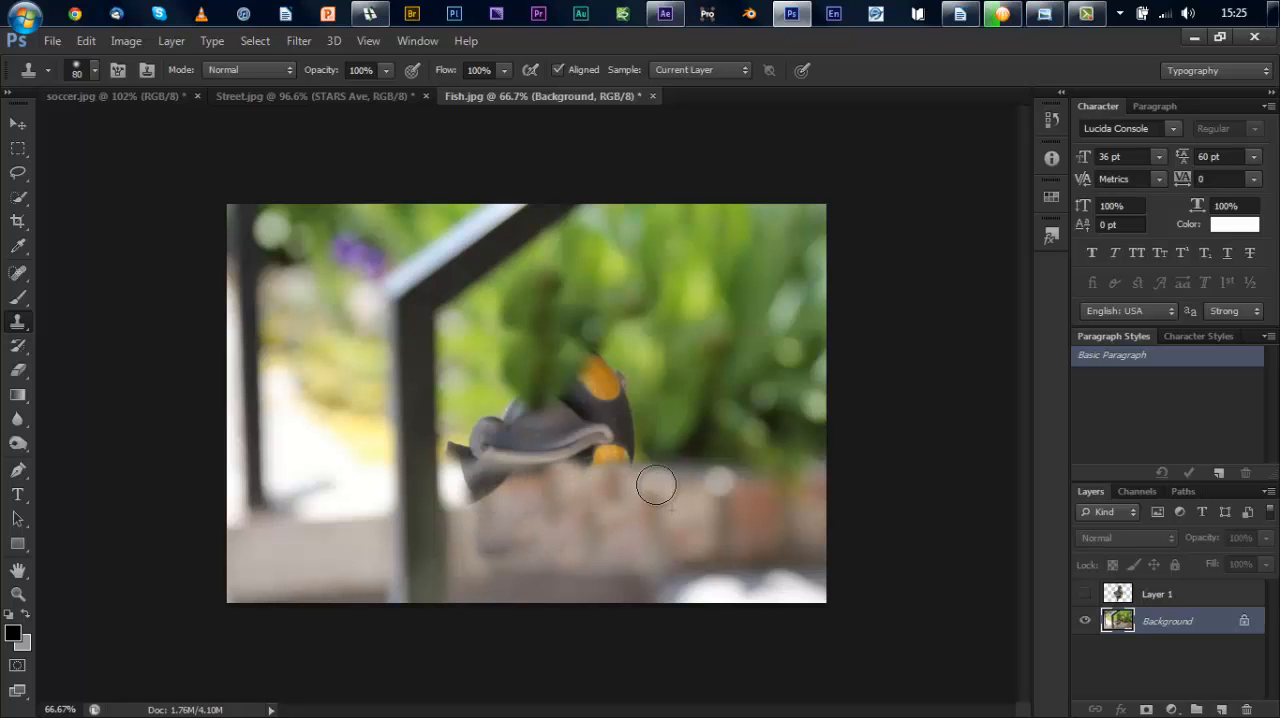
Step: Clone foliage and brick over the remaining parts of the fish's body and mouth on the Background layer
{"action": "left_click", "coordinate": [710, 438], "text": "alt"}
{"action": "mouse_move", "coordinate": [612, 433]}
{"action": "left_mouse_down"}
{"action": "mouse_move", "coordinate": [638, 382]}
{"action": "mouse_move", "coordinate": [580, 387]}
{"action": "mouse_move", "coordinate": [613, 346]}
{"action": "mouse_move", "coordinate": [593, 396]}
{"action": "left_mouse_up"}
{"action": "left_click", "coordinate": [658, 344], "text": "alt"}
{"action": "mouse_move", "coordinate": [551, 452]}
{"action": "left_mouse_down"}
{"action": "mouse_move", "coordinate": [572, 391]}
{"action": "mouse_move", "coordinate": [540, 414]}
{"action": "mouse_move", "coordinate": [566, 414]}
{"action": "mouse_move", "coordinate": [533, 428]}
{"action": "mouse_move", "coordinate": [566, 423]}
{"action": "mouse_move", "coordinate": [531, 443]}
{"action": "mouse_move", "coordinate": [605, 417]}
{"action": "mouse_move", "coordinate": [422, 452]}
{"action": "mouse_move", "coordinate": [552, 438]}
{"action": "mouse_move", "coordinate": [504, 434]}
{"action": "mouse_move", "coordinate": [523, 421]}
{"action": "mouse_move", "coordinate": [487, 441]}
{"action": "mouse_move", "coordinate": [552, 451]}
{"action": "left_mouse_up"}
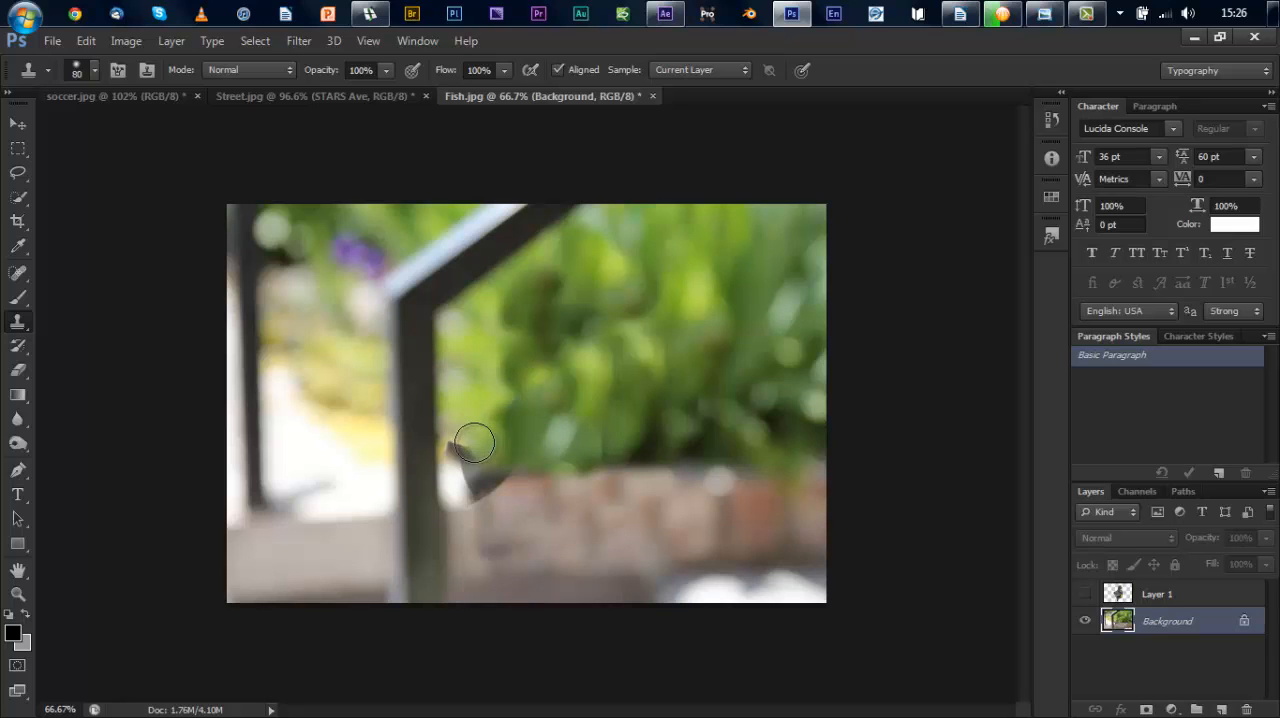
{"action": "mouse_move", "coordinate": [471, 443]}
{"action": "left_mouse_down"}
{"action": "mouse_move", "coordinate": [480, 420]}
{"action": "mouse_move", "coordinate": [489, 434]}
{"action": "mouse_move", "coordinate": [455, 451]}
{"action": "mouse_move", "coordinate": [488, 466]}
{"action": "mouse_move", "coordinate": [490, 503]}
{"action": "mouse_move", "coordinate": [497, 494]}
{"action": "mouse_move", "coordinate": [471, 497]}
{"action": "mouse_move", "coordinate": [485, 501]}
{"action": "left_mouse_up"}
{"action": "left_click", "coordinate": [546, 533], "text": "alt"}
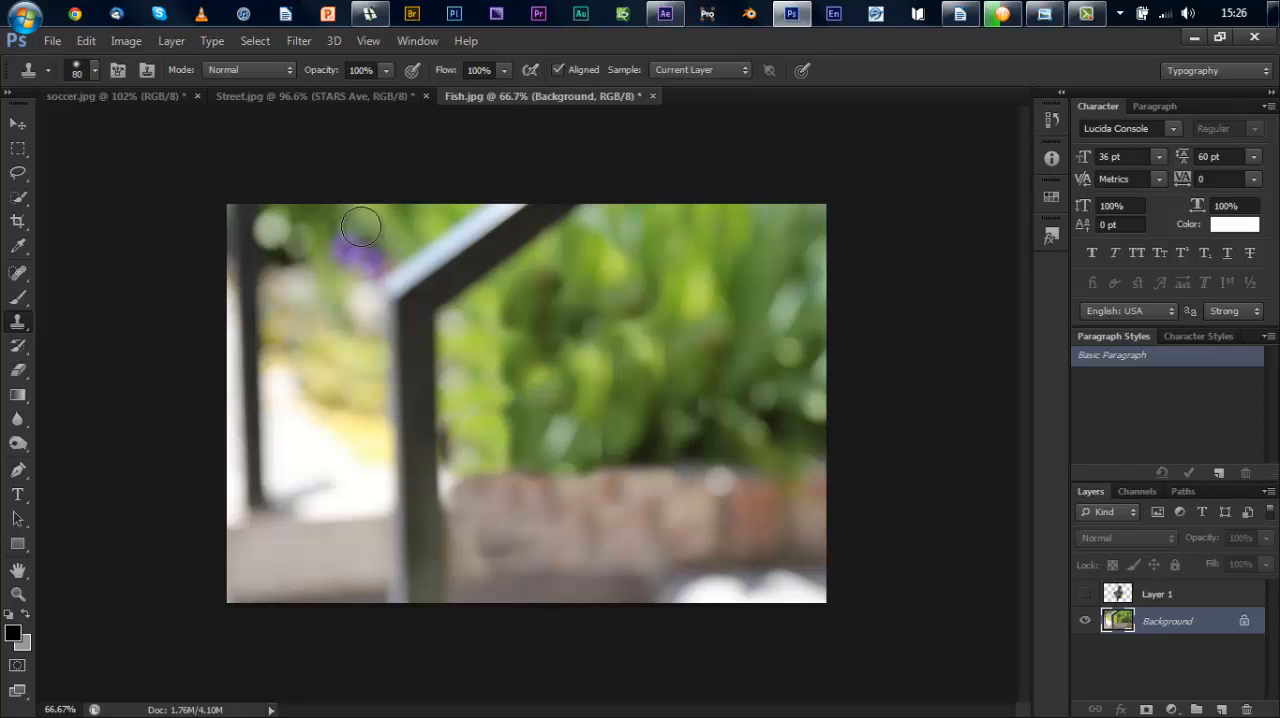
Step: Clone blurred background over the purple flower beside the railing and show the fish layer again
{"action": "left_click", "coordinate": [319, 320], "text": "alt"}
{"action": "mouse_move", "coordinate": [372, 262]}
{"action": "left_mouse_down"}
{"action": "mouse_move", "coordinate": [357, 257]}
{"action": "mouse_move", "coordinate": [375, 261]}
{"action": "left_mouse_up"}
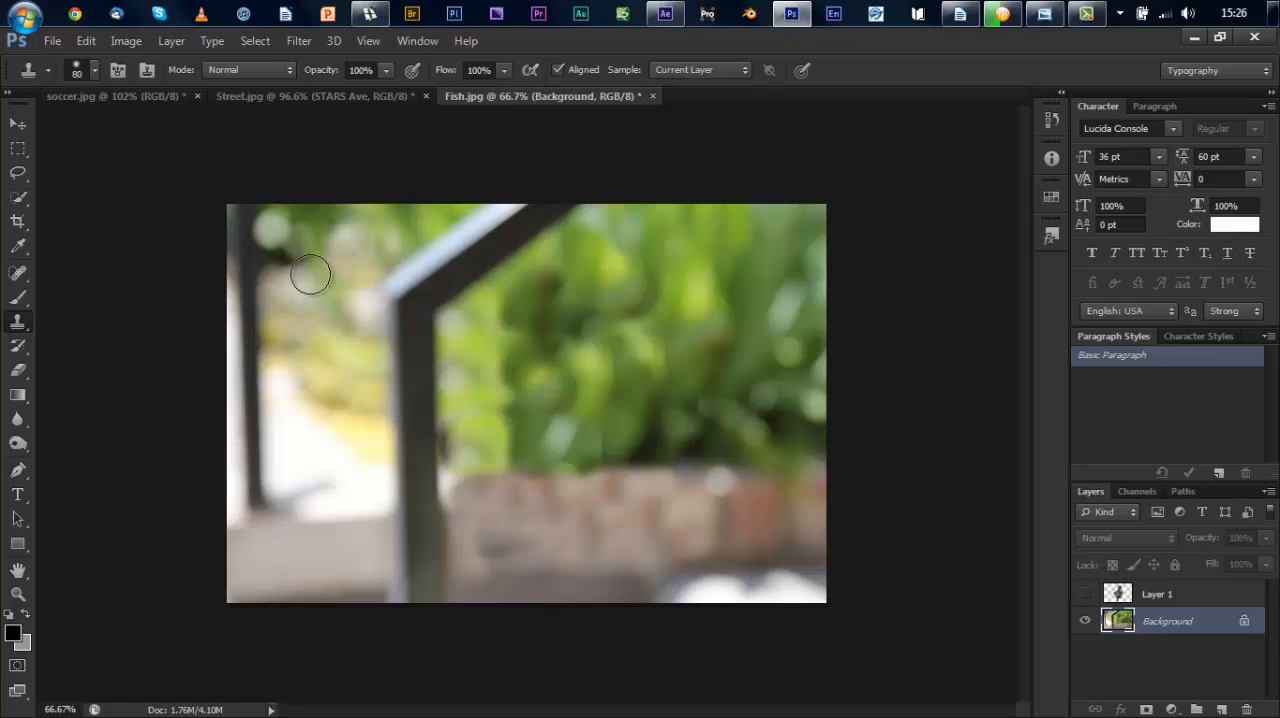
{"action": "left_click", "coordinate": [1085, 594]}
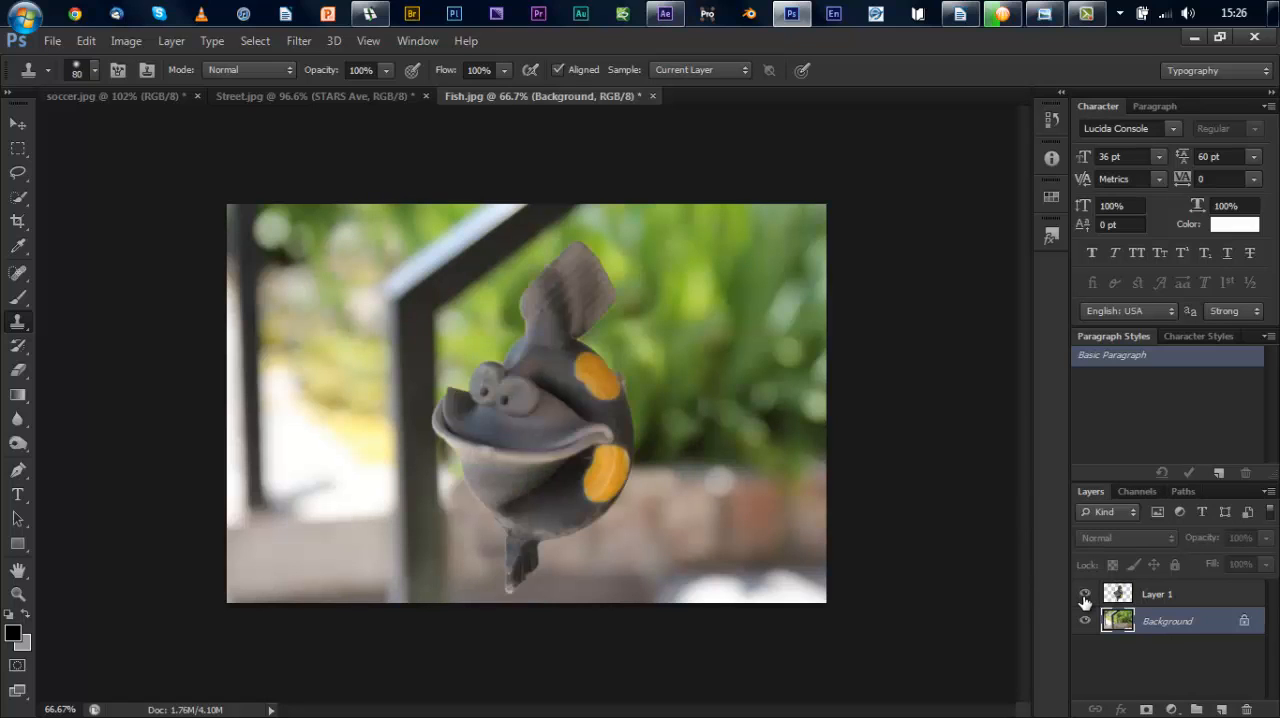
Step: Save the layered image to the Desktop as Fish.psd with Maximize Compatibility on
{"action": "left_click", "coordinate": [52, 40]}
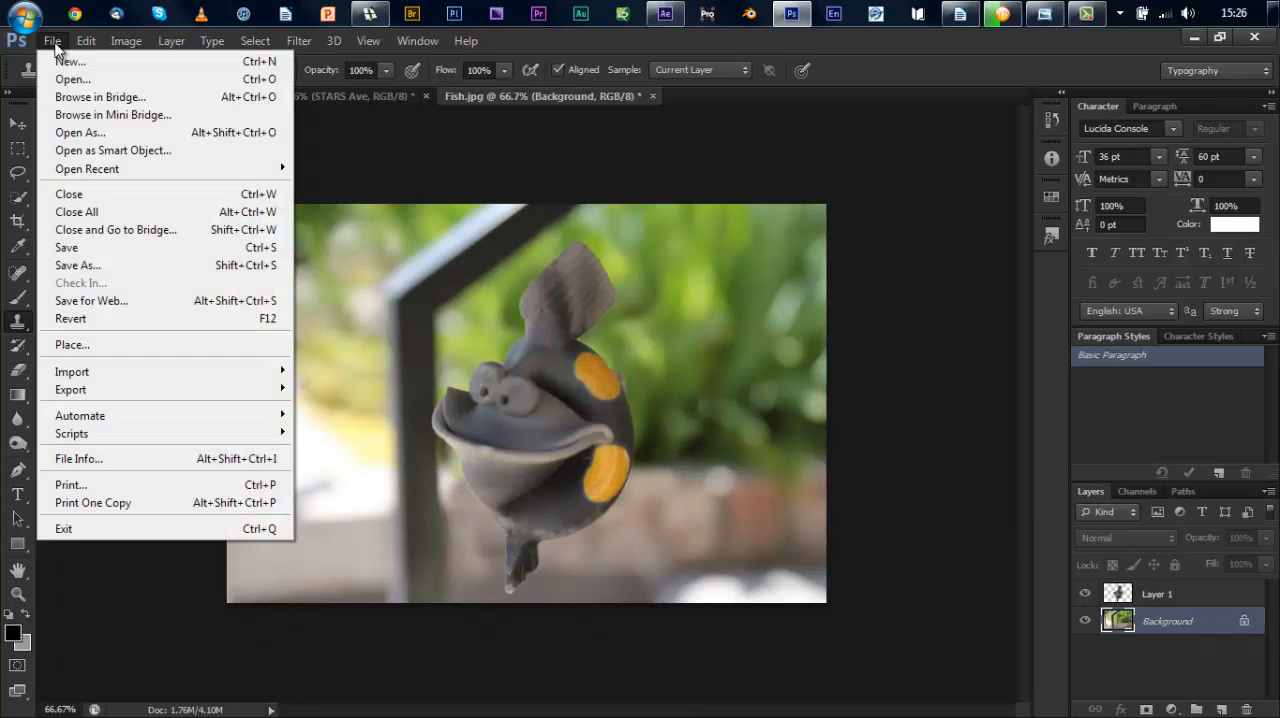
{"action": "left_click", "coordinate": [93, 248]}
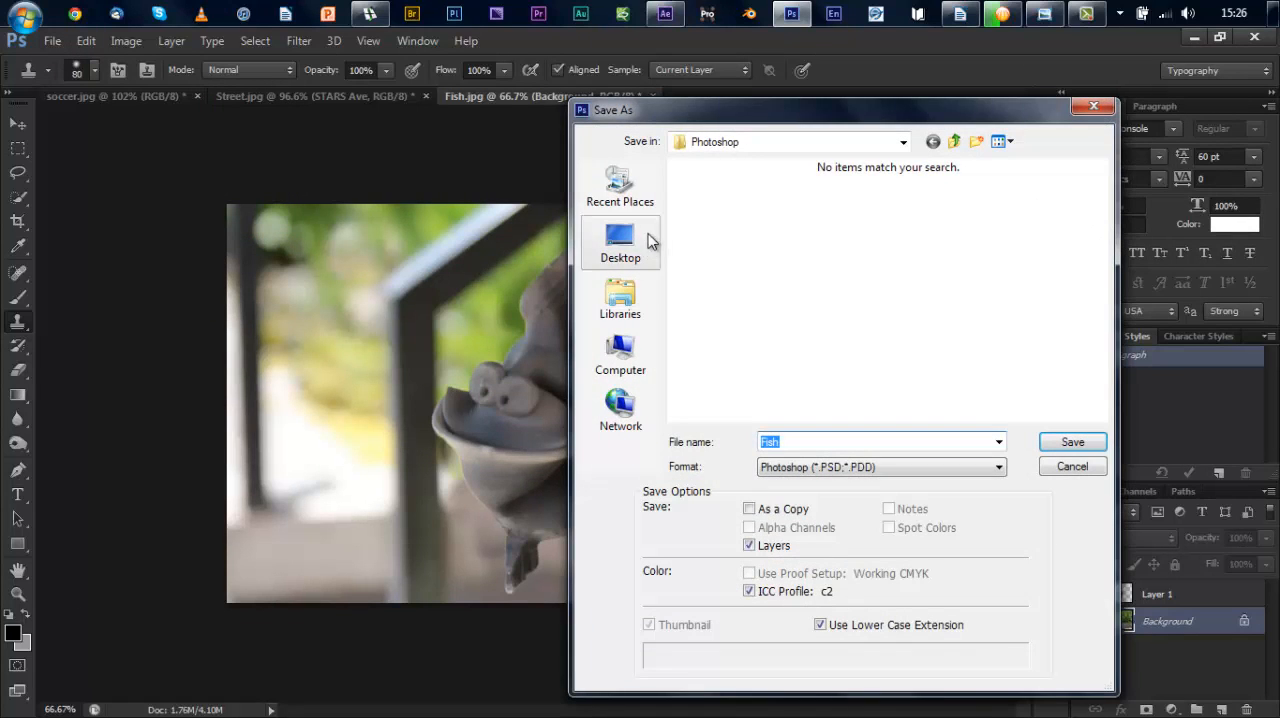
{"action": "left_click", "coordinate": [640, 243]}
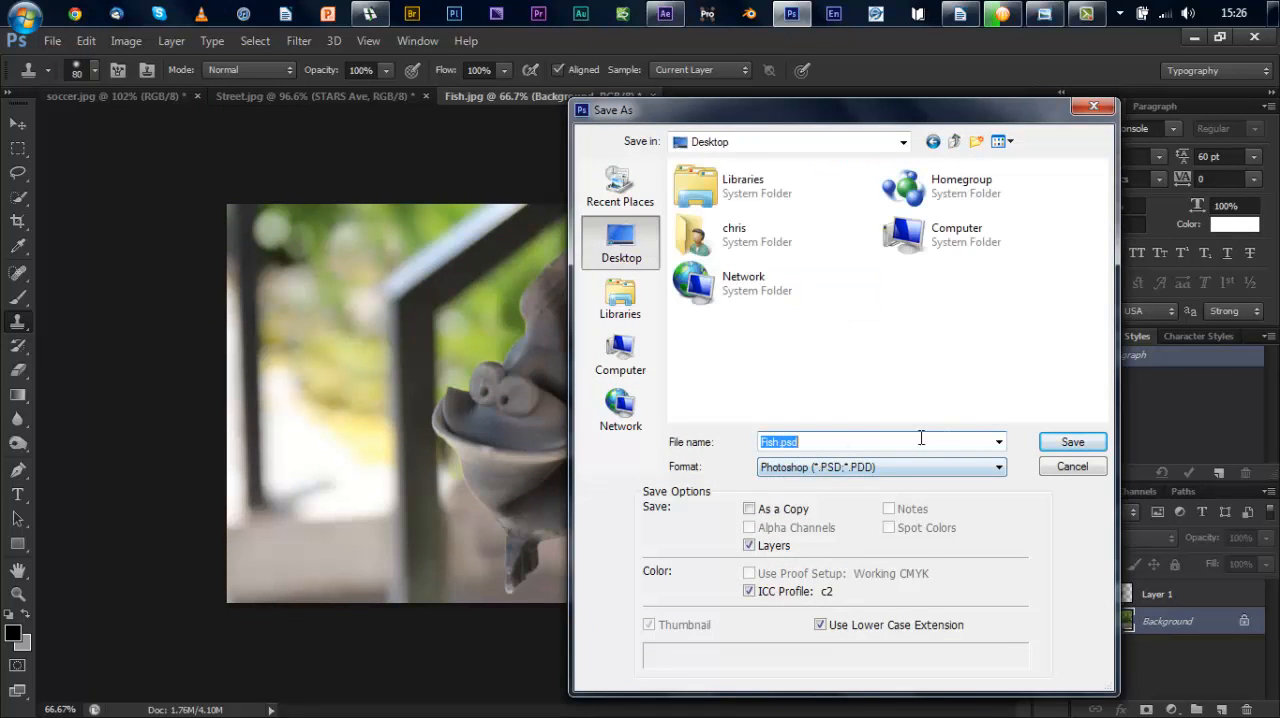
{"action": "left_click", "coordinate": [1064, 446]}
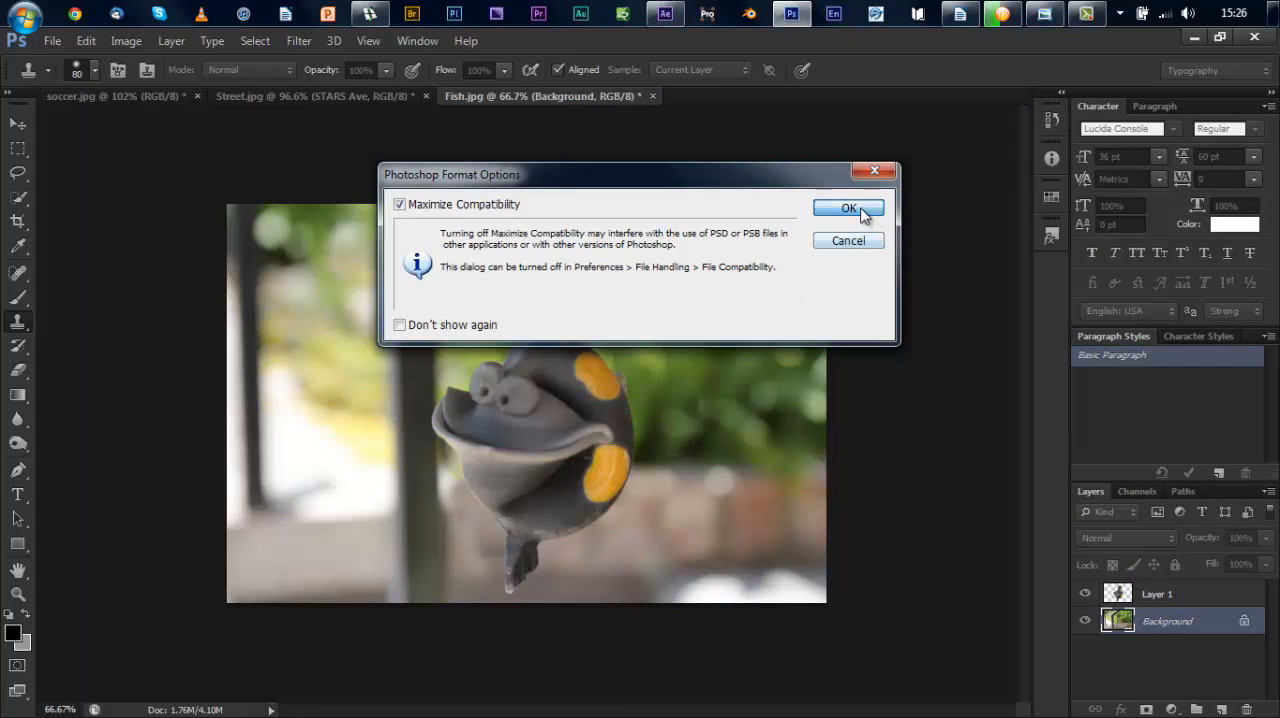
{"action": "left_click", "coordinate": [848, 207]}
Step: Switch to Adobe After Effects and choose the Fish Photoshop file on the Desktop for import
{"action": "left_click", "coordinate": [663, 16]}
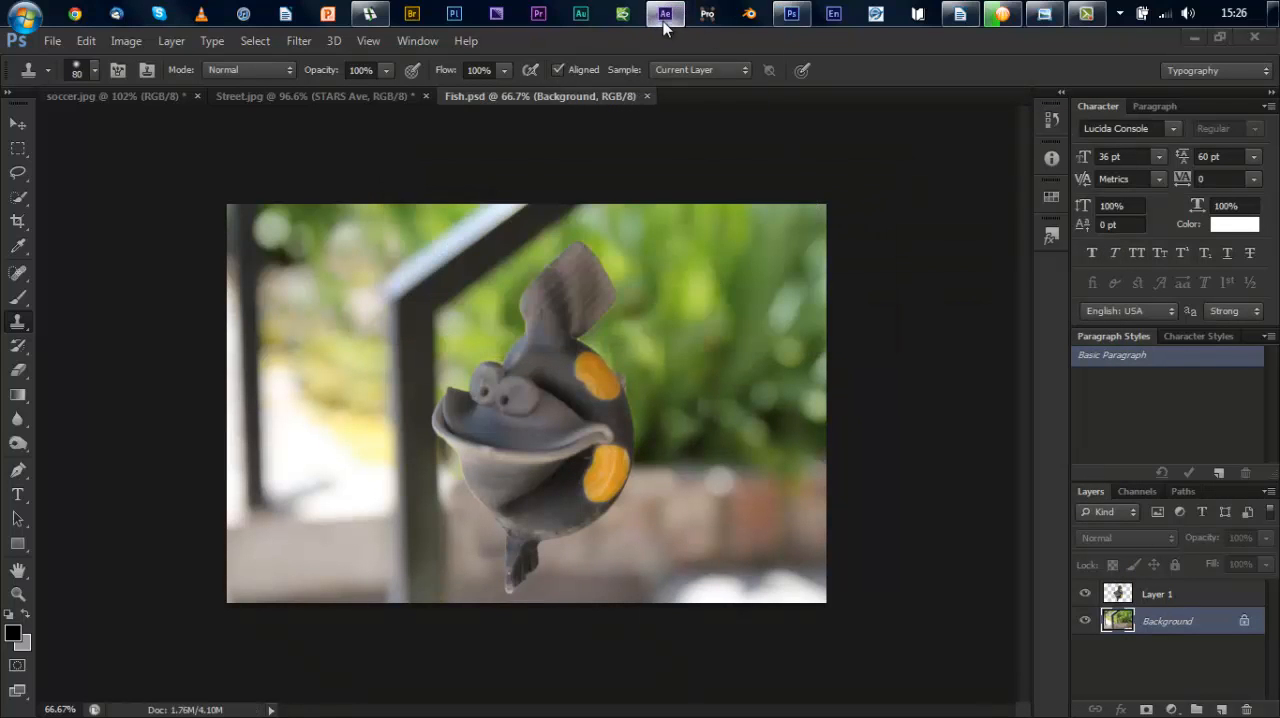
{"action": "left_click", "coordinate": [27, 104]}
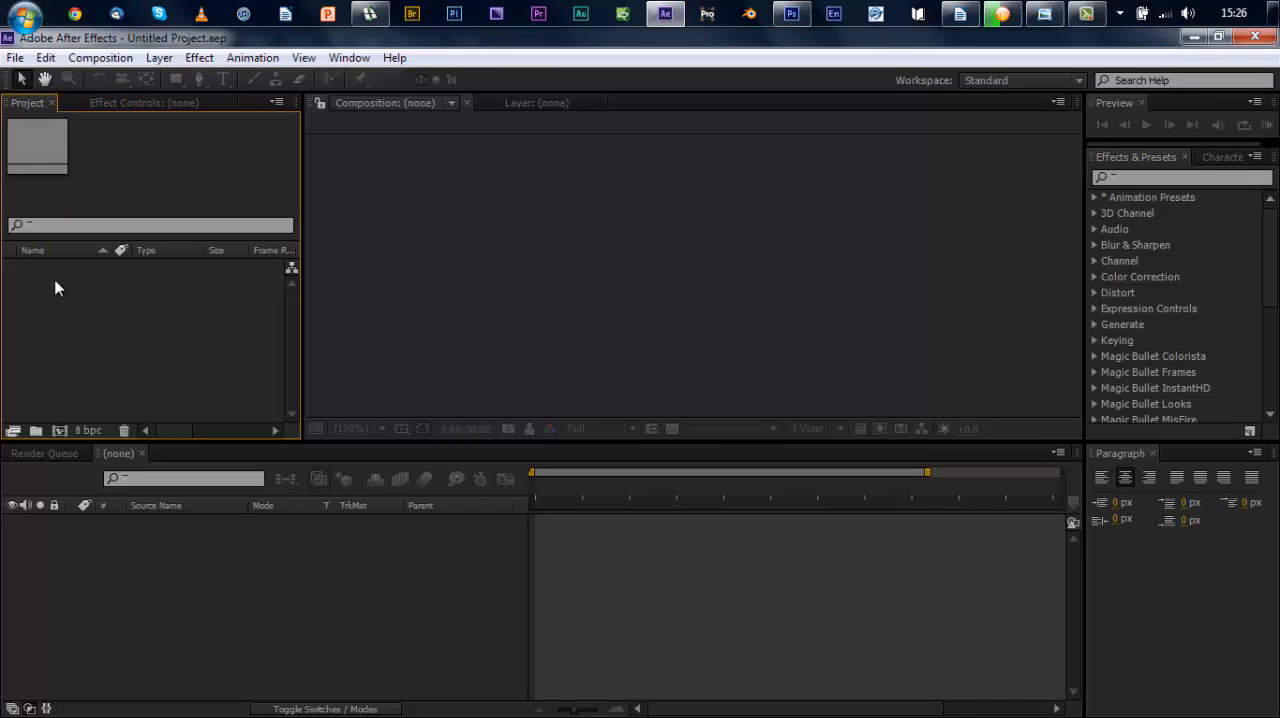
{"action": "double_click", "coordinate": [57, 321]}
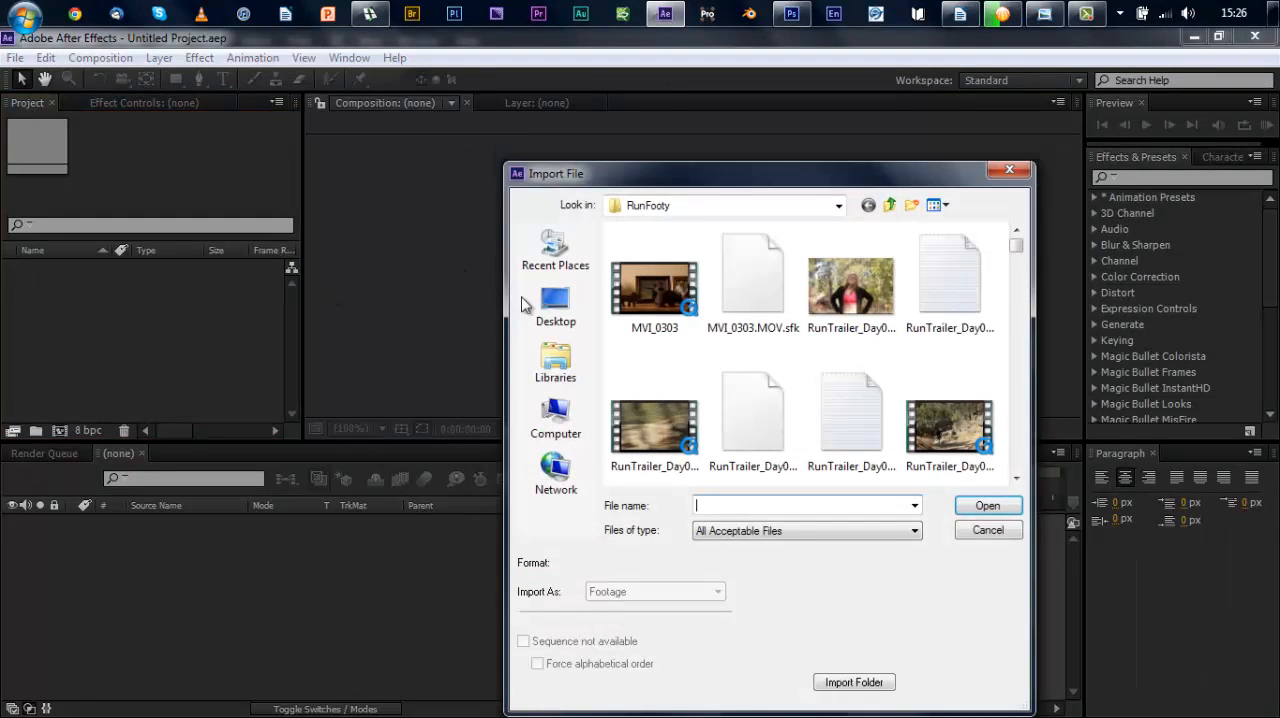
{"action": "left_click", "coordinate": [558, 312]}
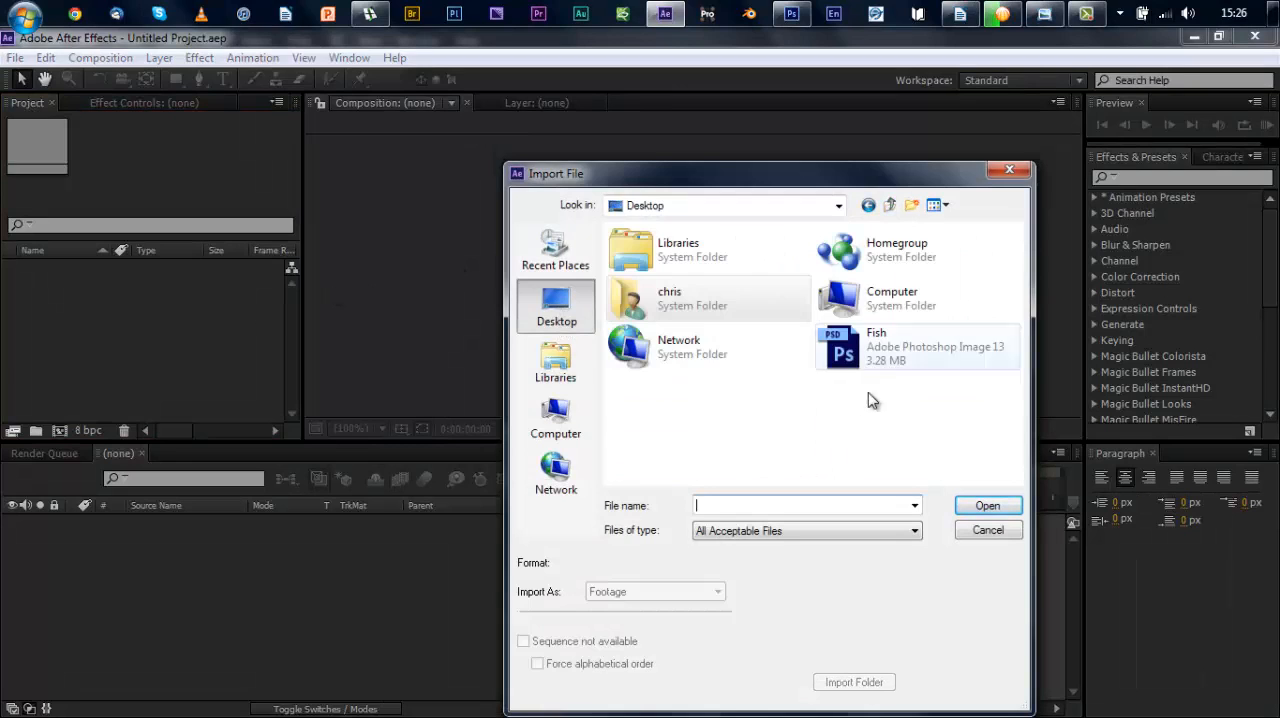
{"action": "left_click", "coordinate": [890, 358]}
Step: Import the file as a Composition with Editable Layer Styles and open the Fish composition
{"action": "left_click", "coordinate": [690, 592]}
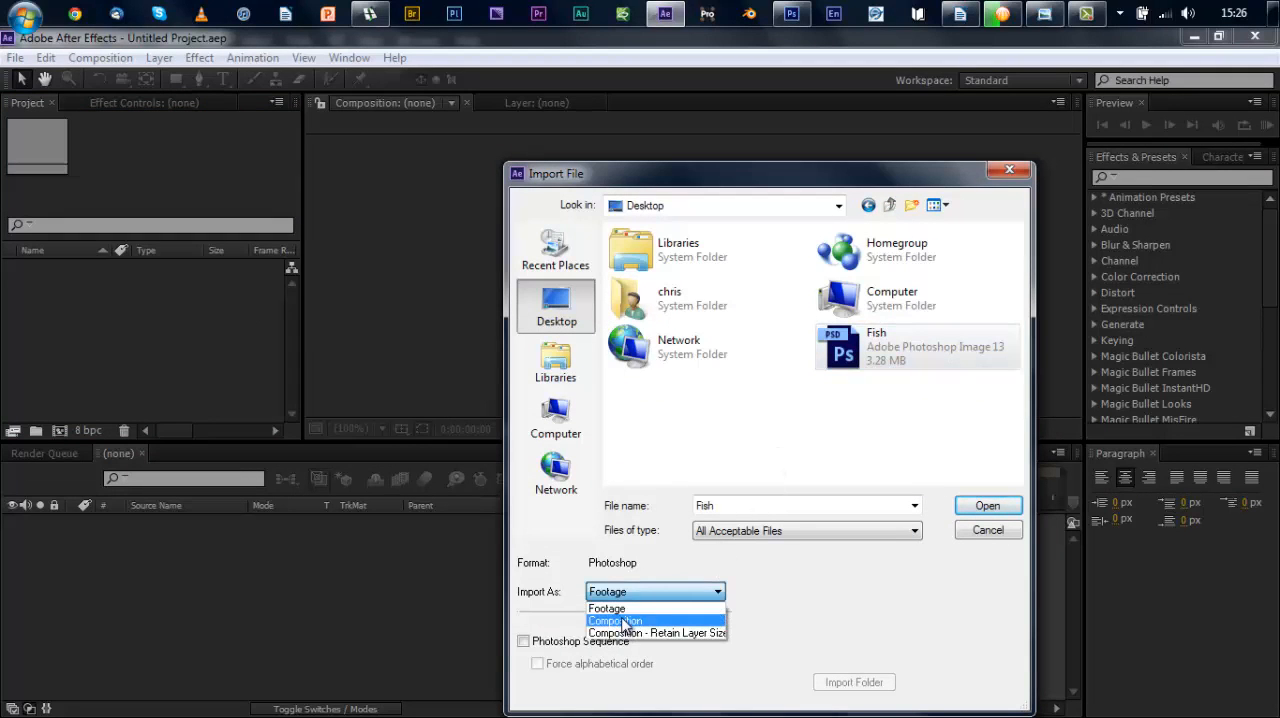
{"action": "left_click", "coordinate": [624, 621]}
{"action": "left_click", "coordinate": [988, 505]}
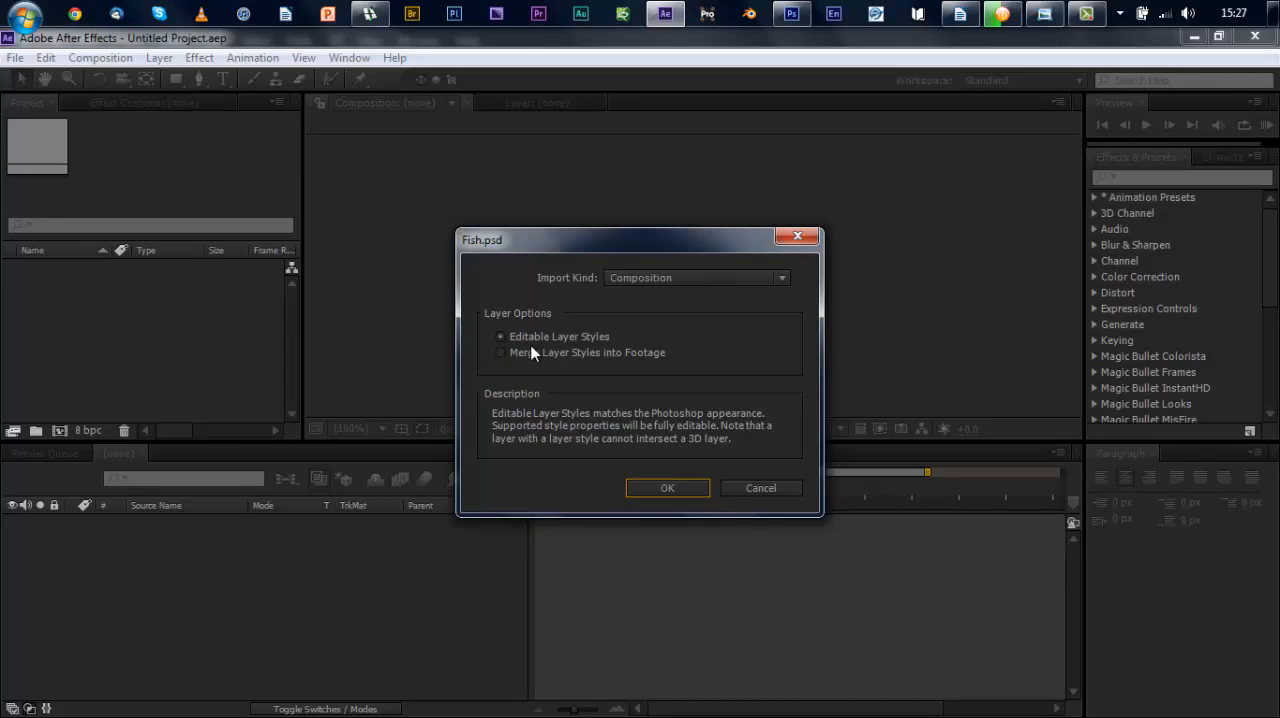
{"action": "left_click", "coordinate": [668, 487]}
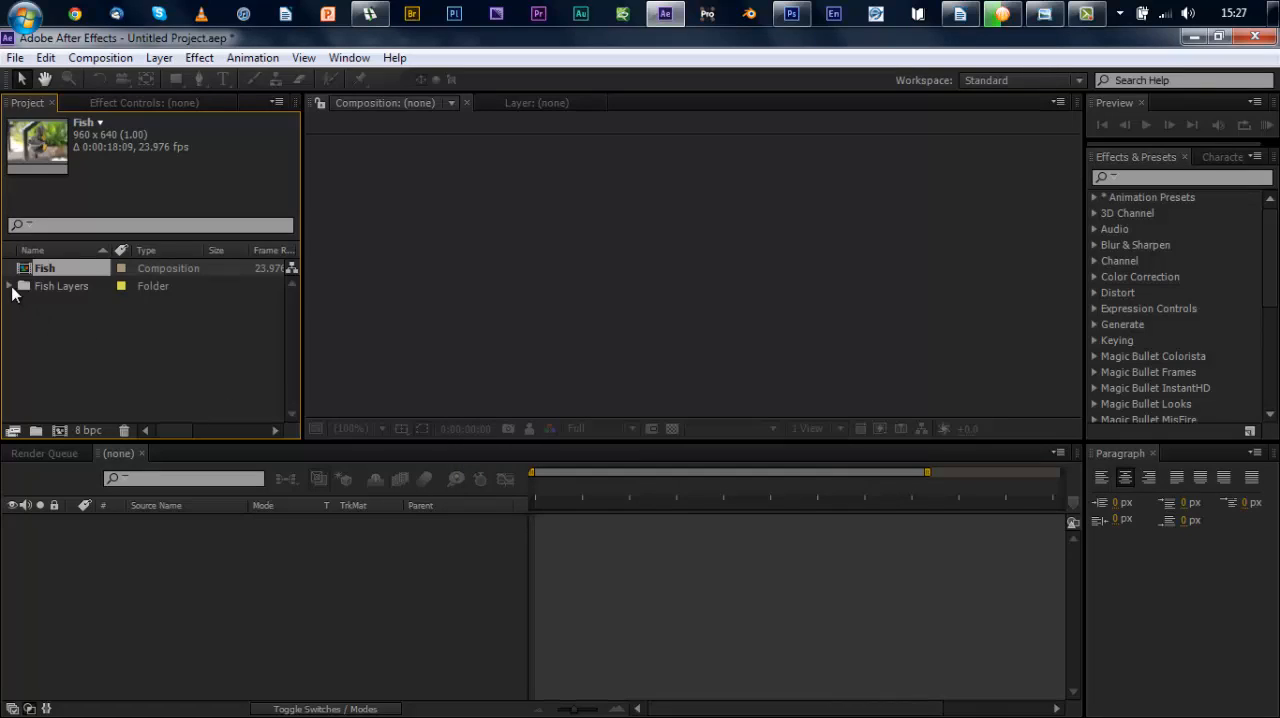
{"action": "double_click", "coordinate": [24, 271]}
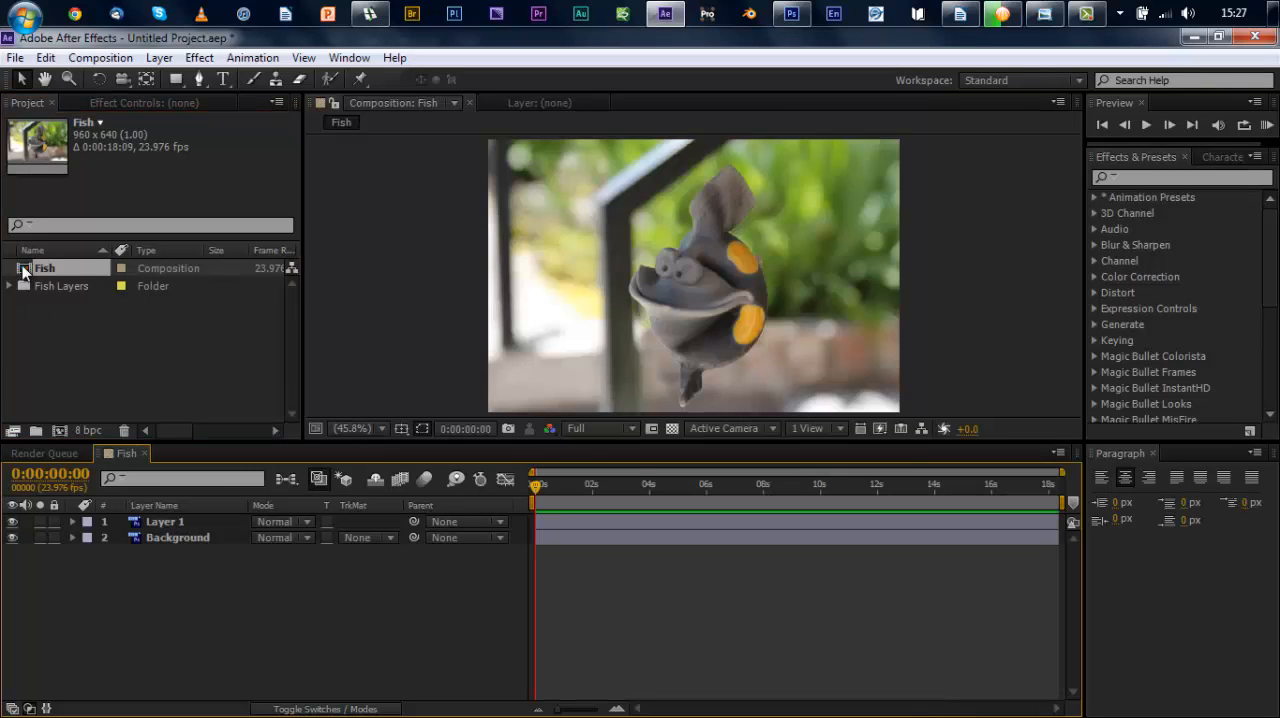
Step: Toggle the visibility of Layer 1 and Background off and on to check the separated fish and background
{"action": "left_click", "coordinate": [12, 521]}
{"action": "left_click", "coordinate": [12, 521]}
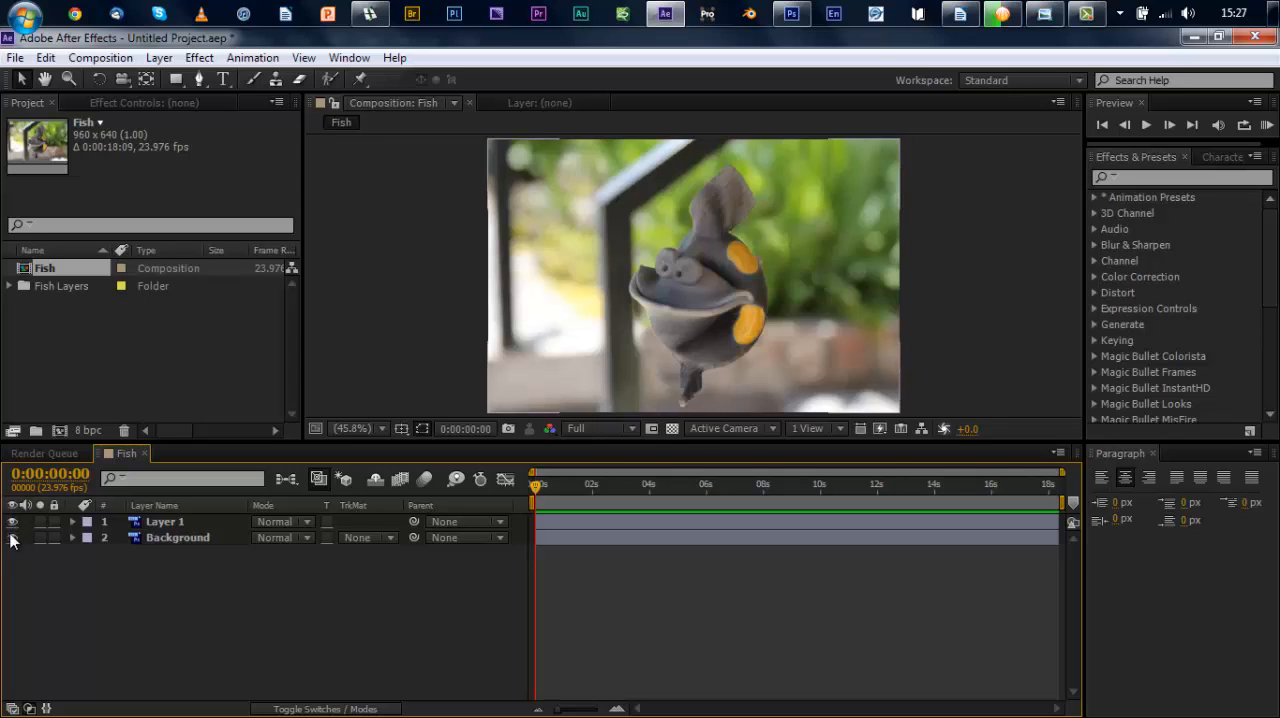
{"action": "left_click", "coordinate": [12, 537]}
{"action": "left_click", "coordinate": [12, 537]}
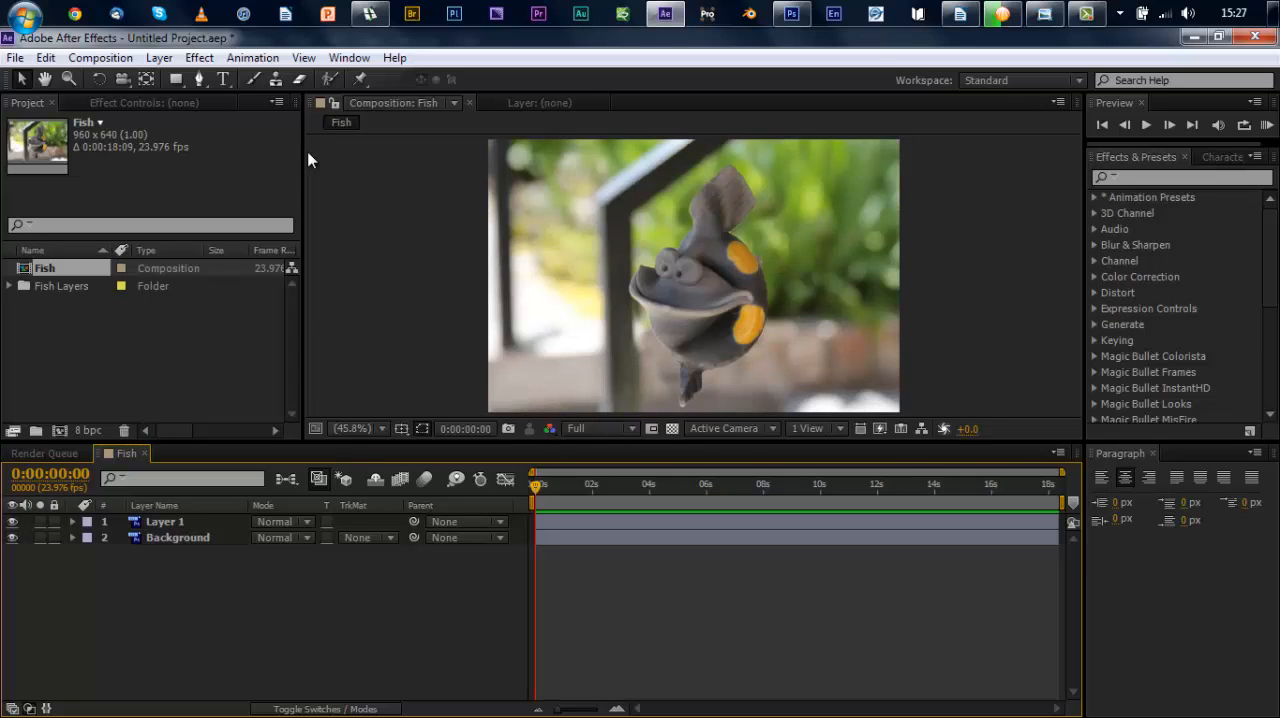
Step: Add a Two-Node Camera named Camera 1 with a 100 mm focal length to the Fish composition
{"action": "left_click", "coordinate": [158, 58]}
{"action": "mouse_move", "coordinate": [186, 44]}
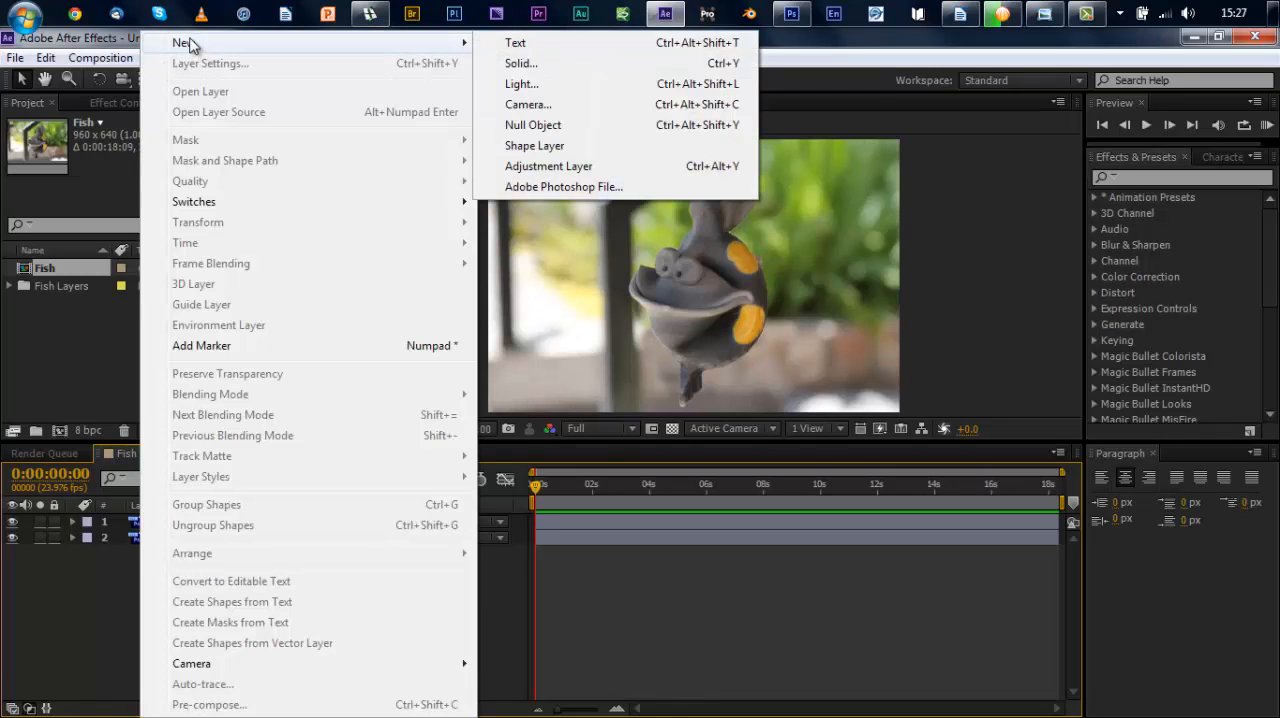
{"action": "left_click", "coordinate": [536, 106]}
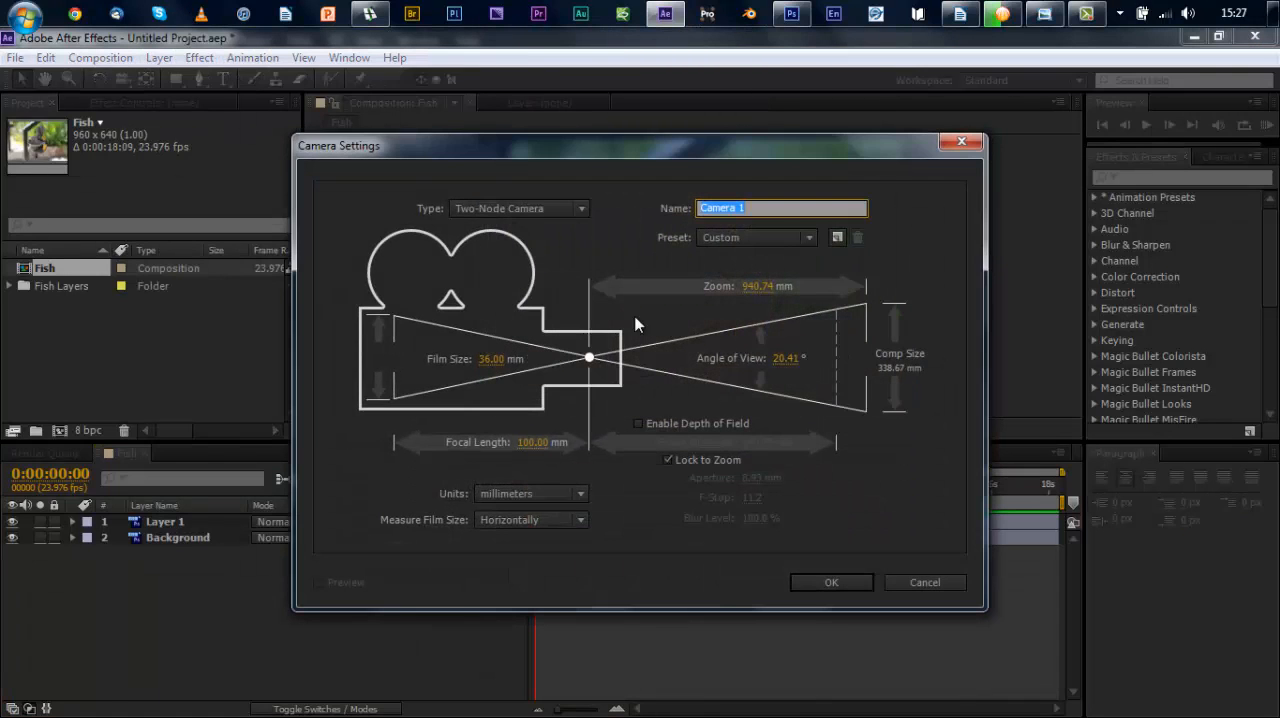
{"action": "left_click", "coordinate": [838, 585]}
{"action": "left_click", "coordinate": [784, 448]}
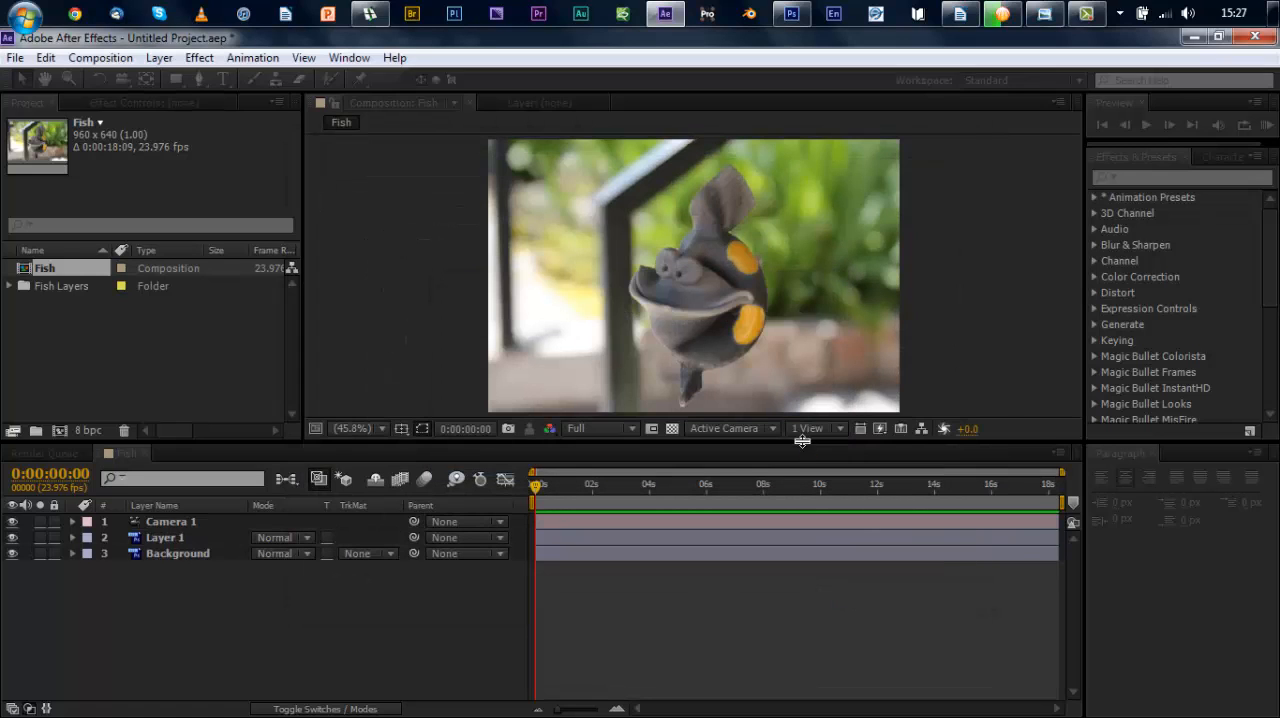
Step: Rename Layer 1 as Fish
{"action": "left_click", "coordinate": [169, 537]}
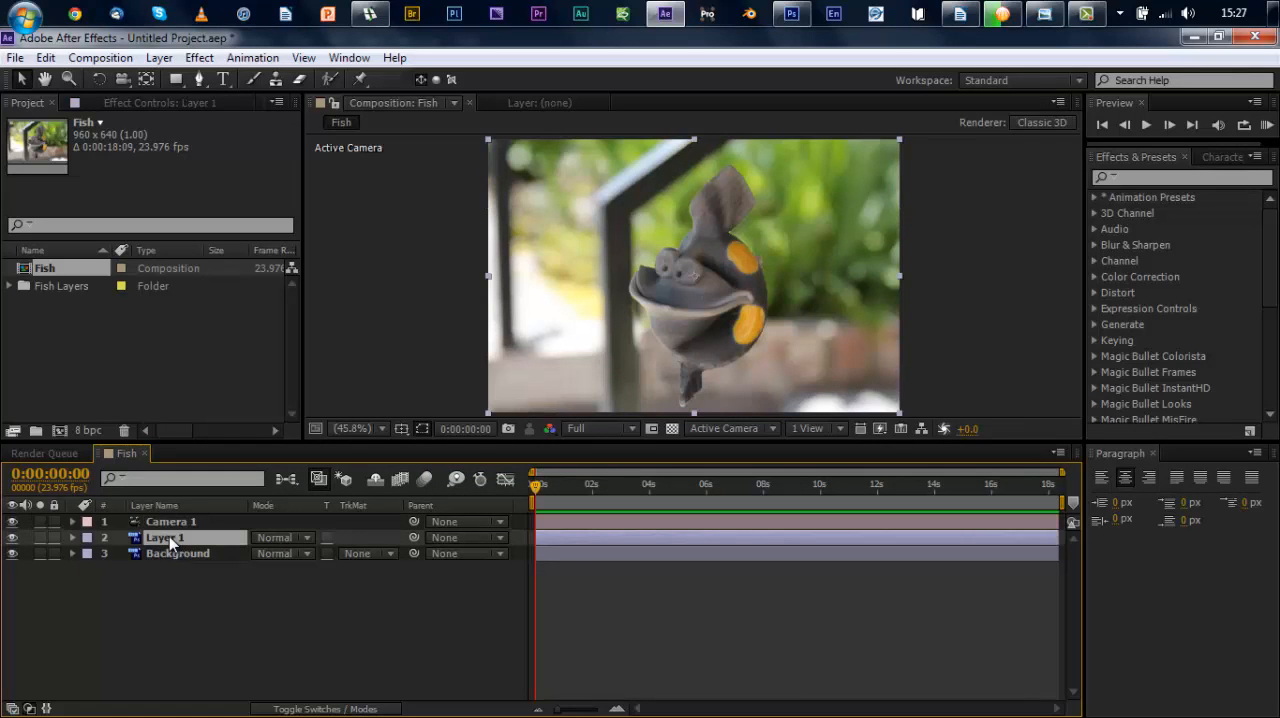
{"action": "key", "text": "Return"}
{"action": "type", "text": "Fish"}
{"action": "left_click", "coordinate": [169, 550]}
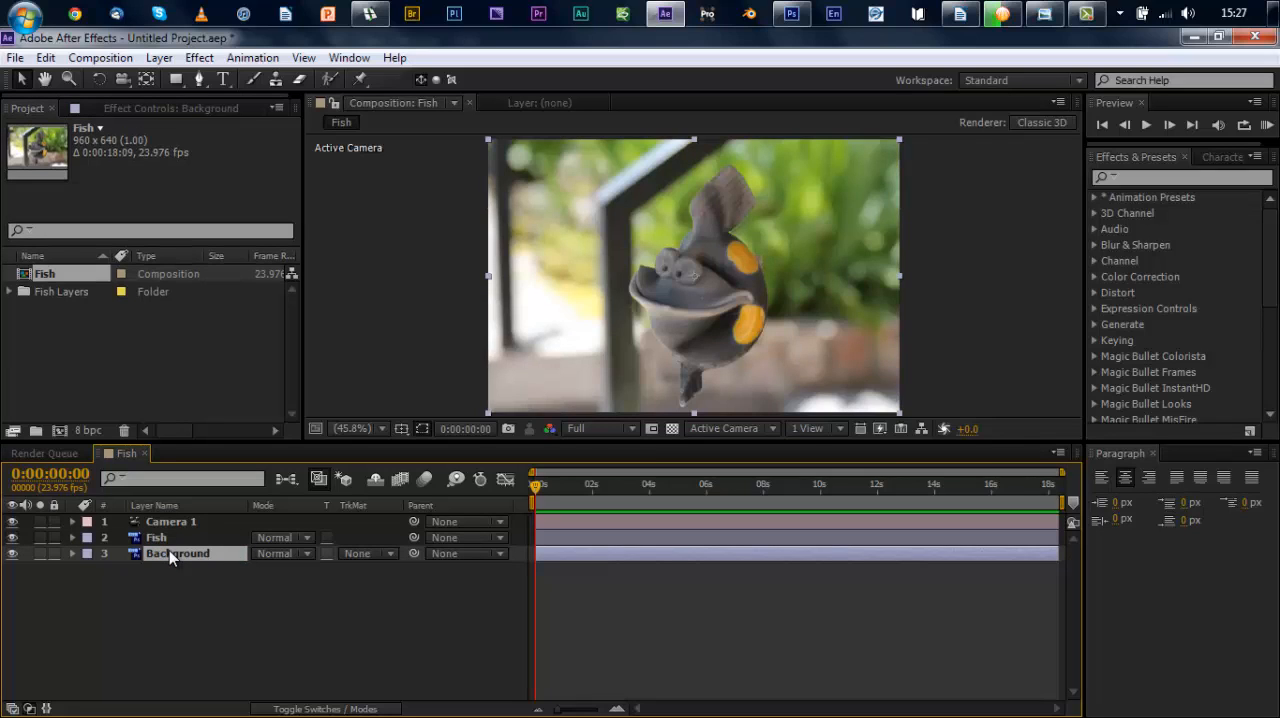
{"action": "left_click", "coordinate": [170, 589]}
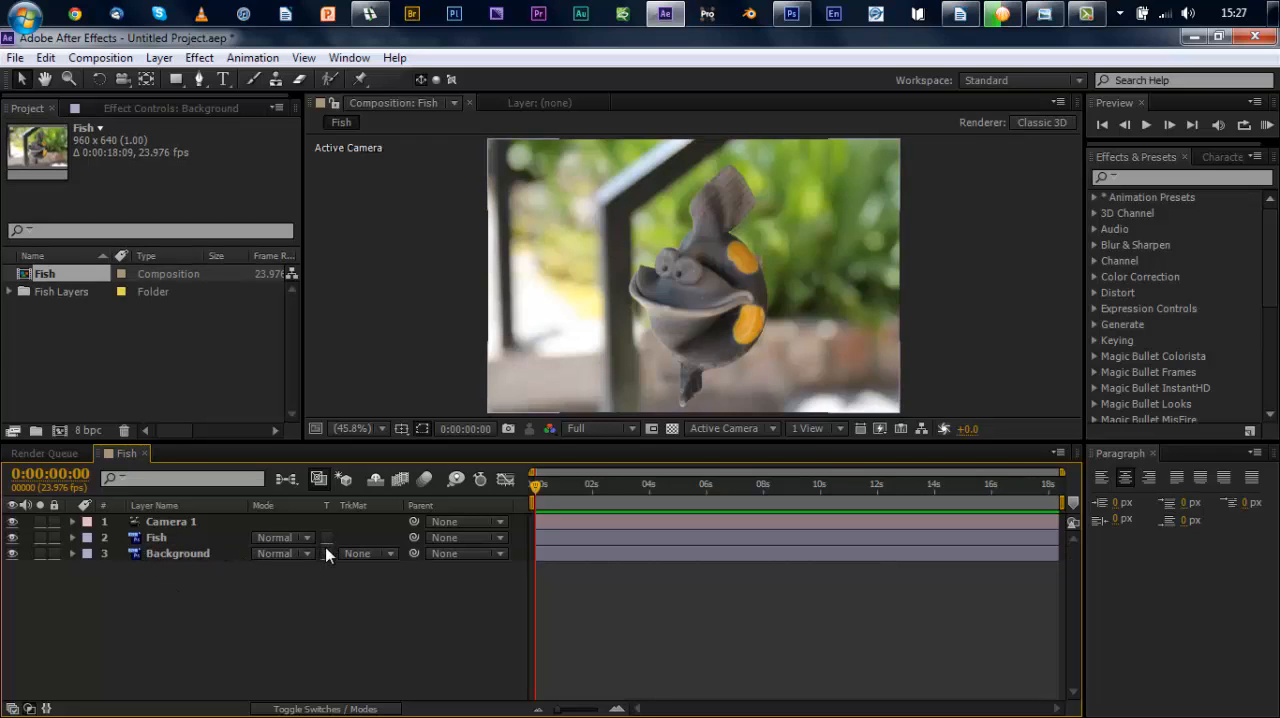
Step: Show the layer switches and make the Fish and Background layers 3D
{"action": "left_click", "coordinate": [311, 709]}
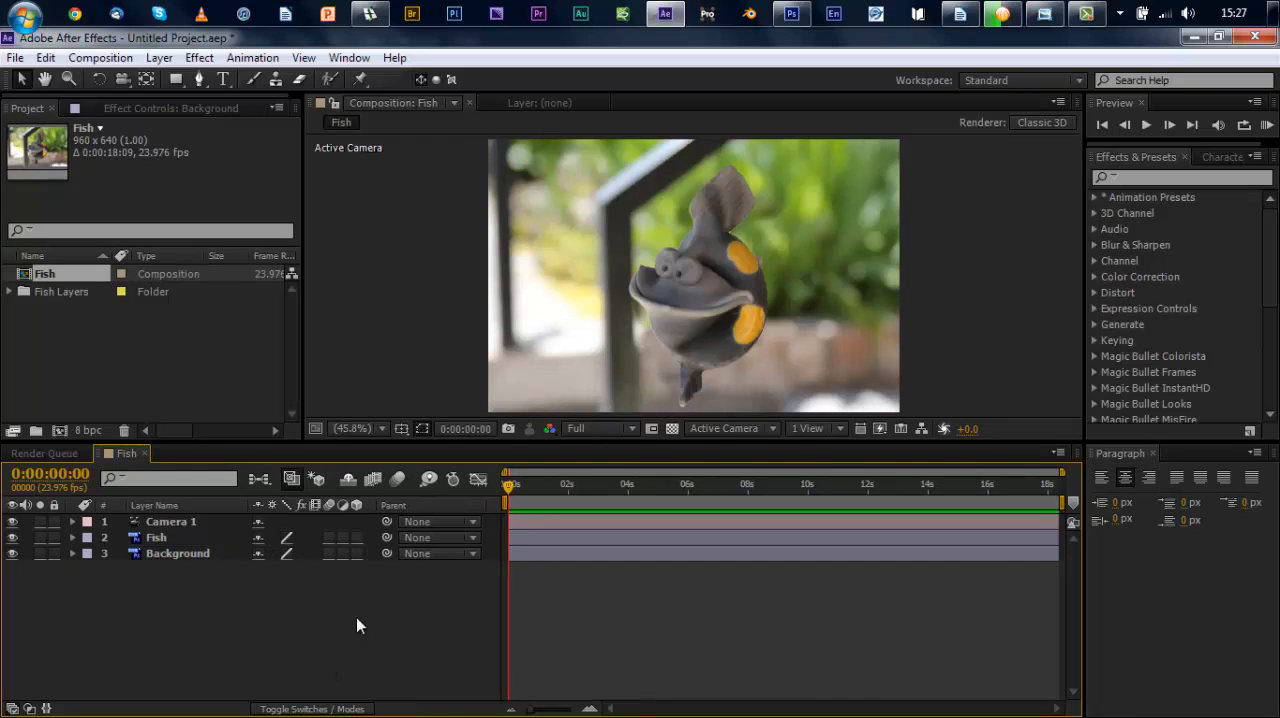
{"action": "left_click", "coordinate": [356, 537]}
{"action": "left_click", "coordinate": [356, 553]}
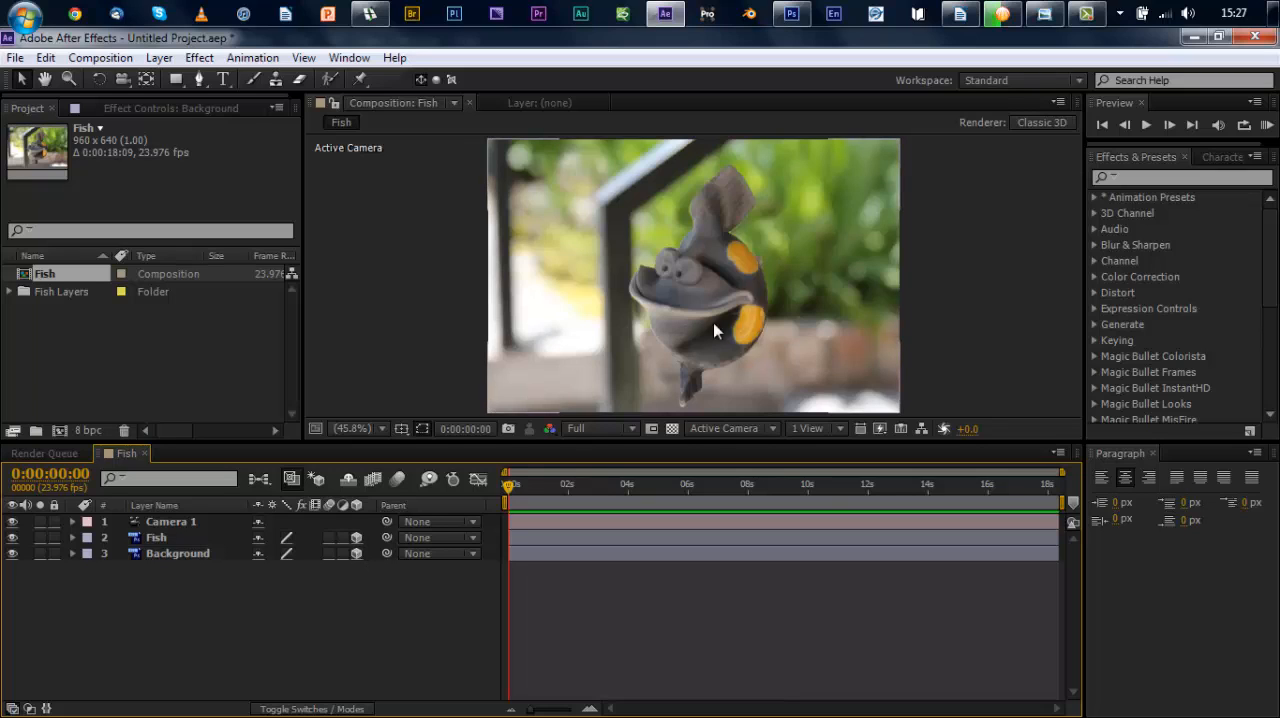
Step: Push the Background layer back to a Z position of 2035 and scale it to 179% to refill the frame
{"action": "left_click", "coordinate": [178, 552]}
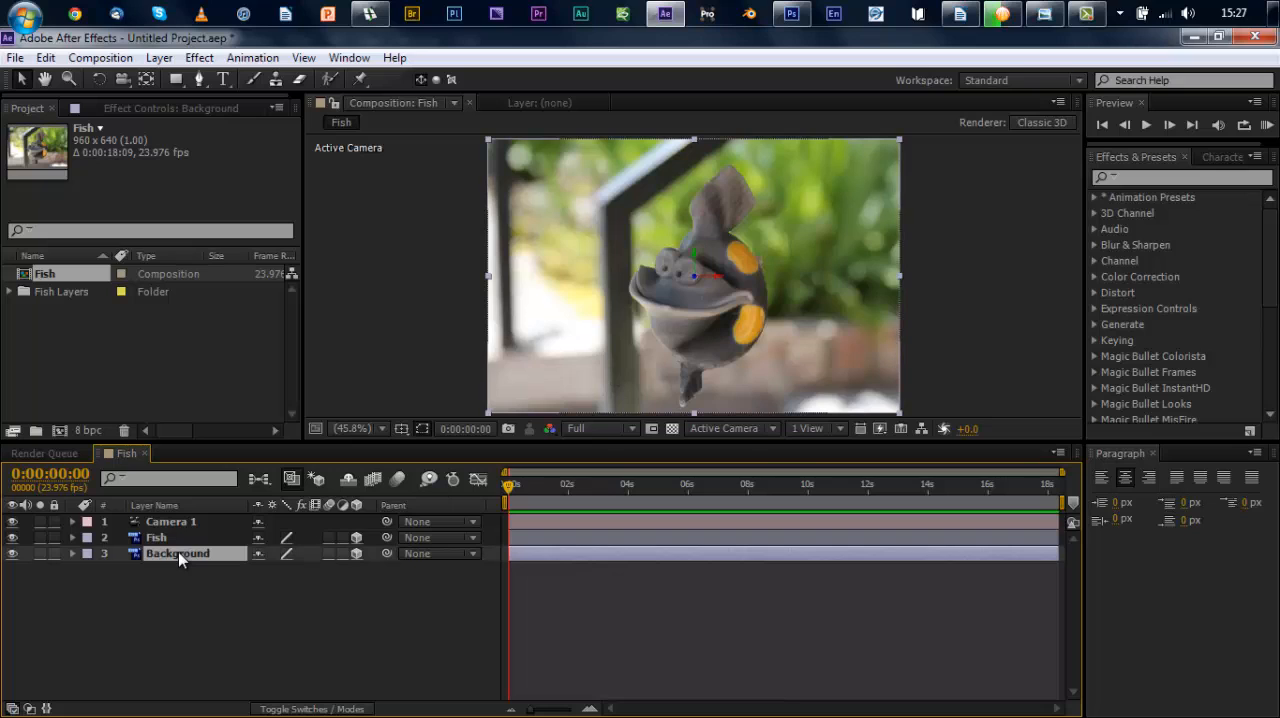
{"action": "key", "text": "p"}
{"action": "left_click_drag", "start_coordinate": [320, 569], "coordinate": [1275, 565]}
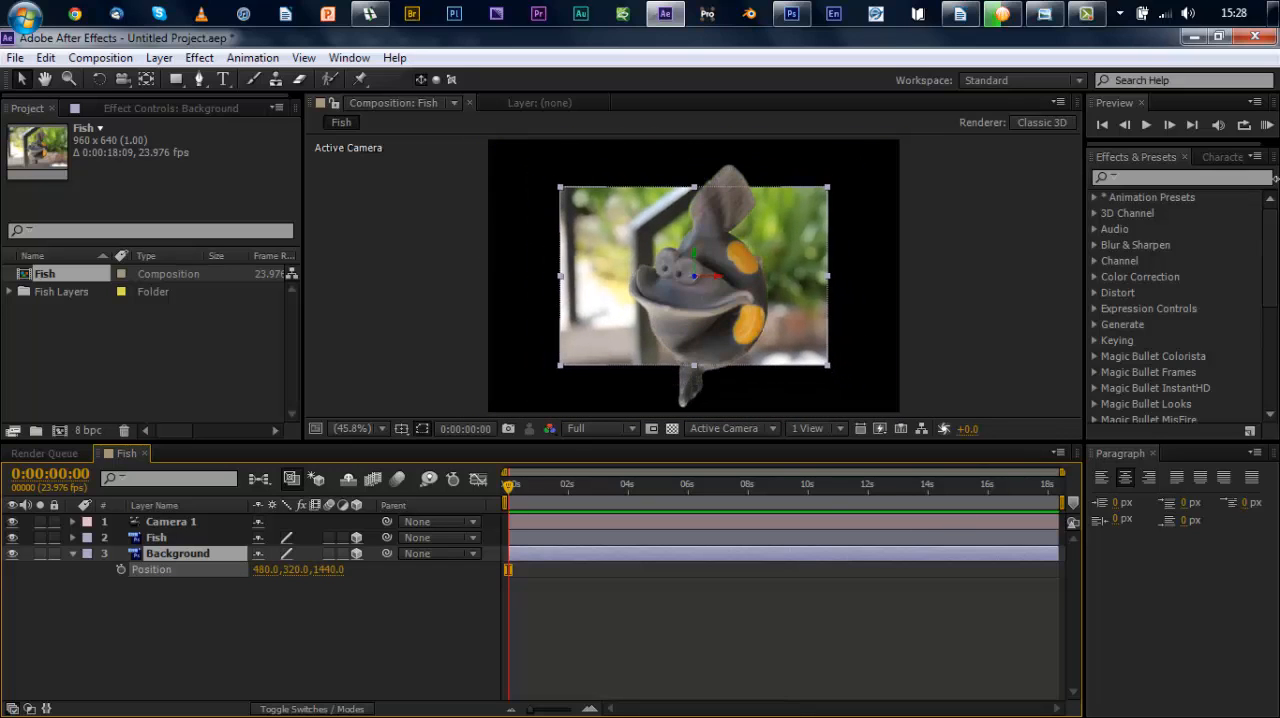
{"action": "left_click_drag", "start_coordinate": [1276, 100], "coordinate": [1278, 102]}
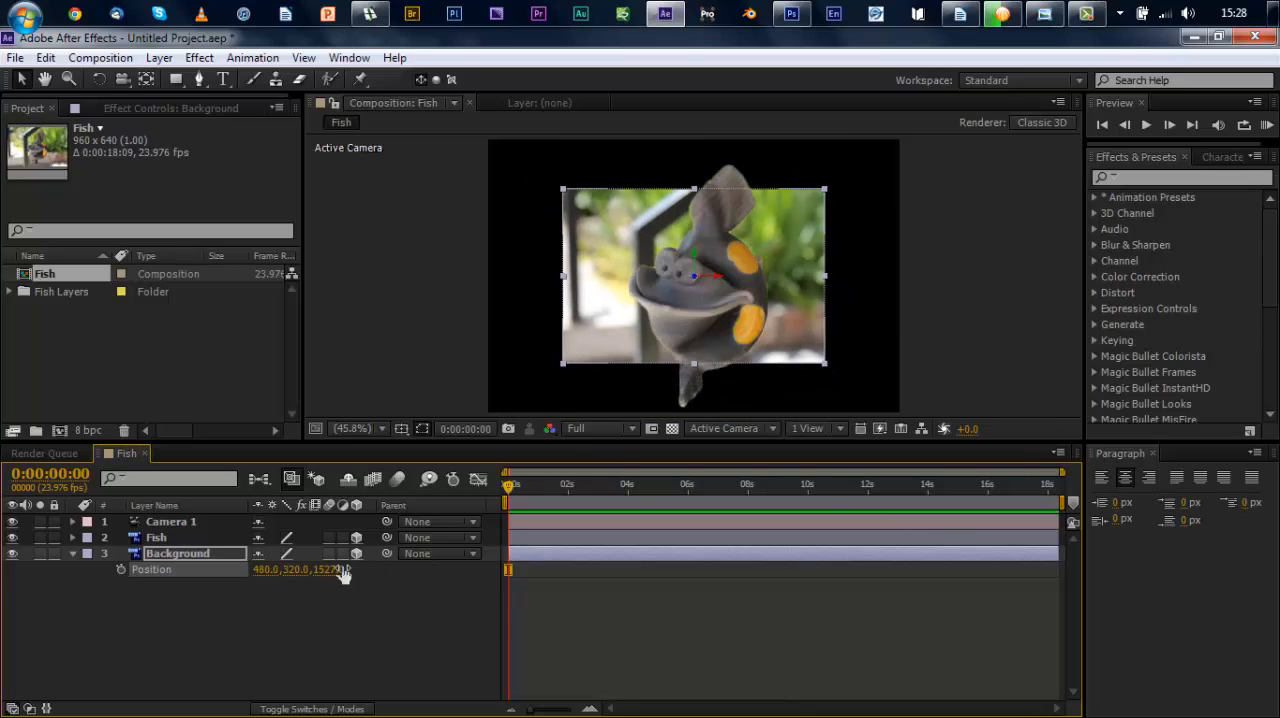
{"action": "left_click_drag", "start_coordinate": [328, 571], "coordinate": [644, 409]}
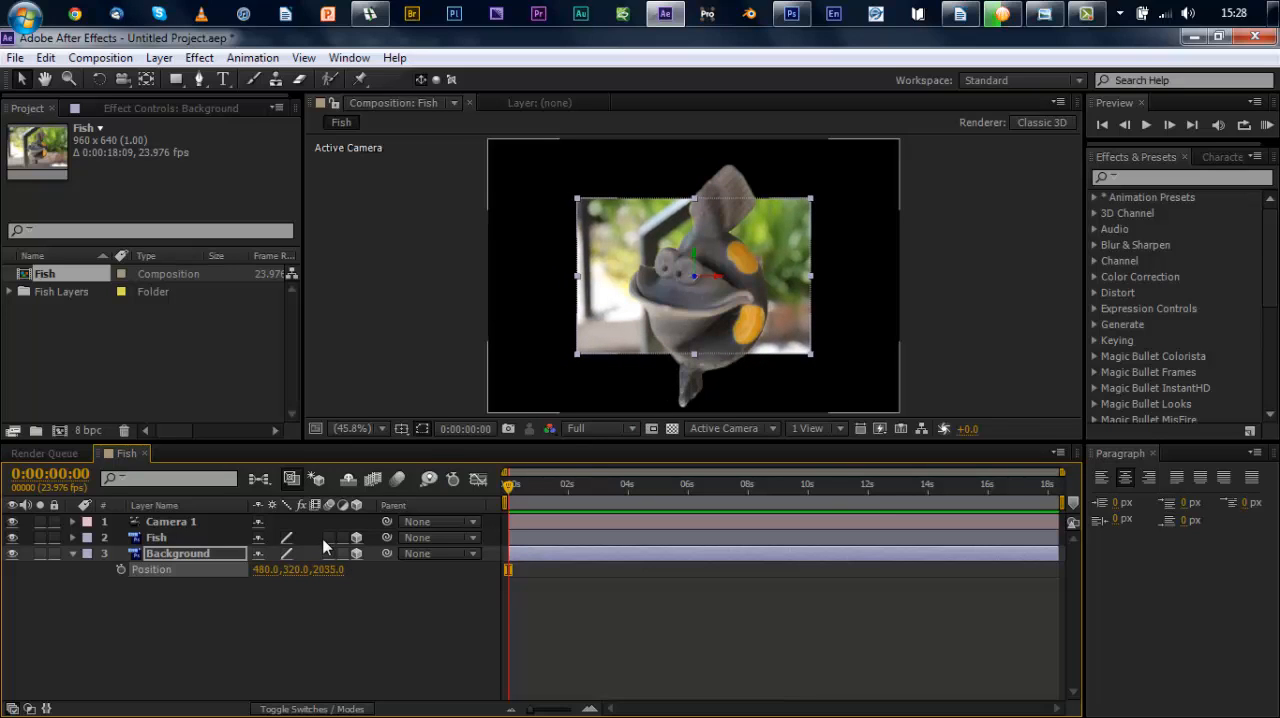
{"action": "key", "text": "s"}
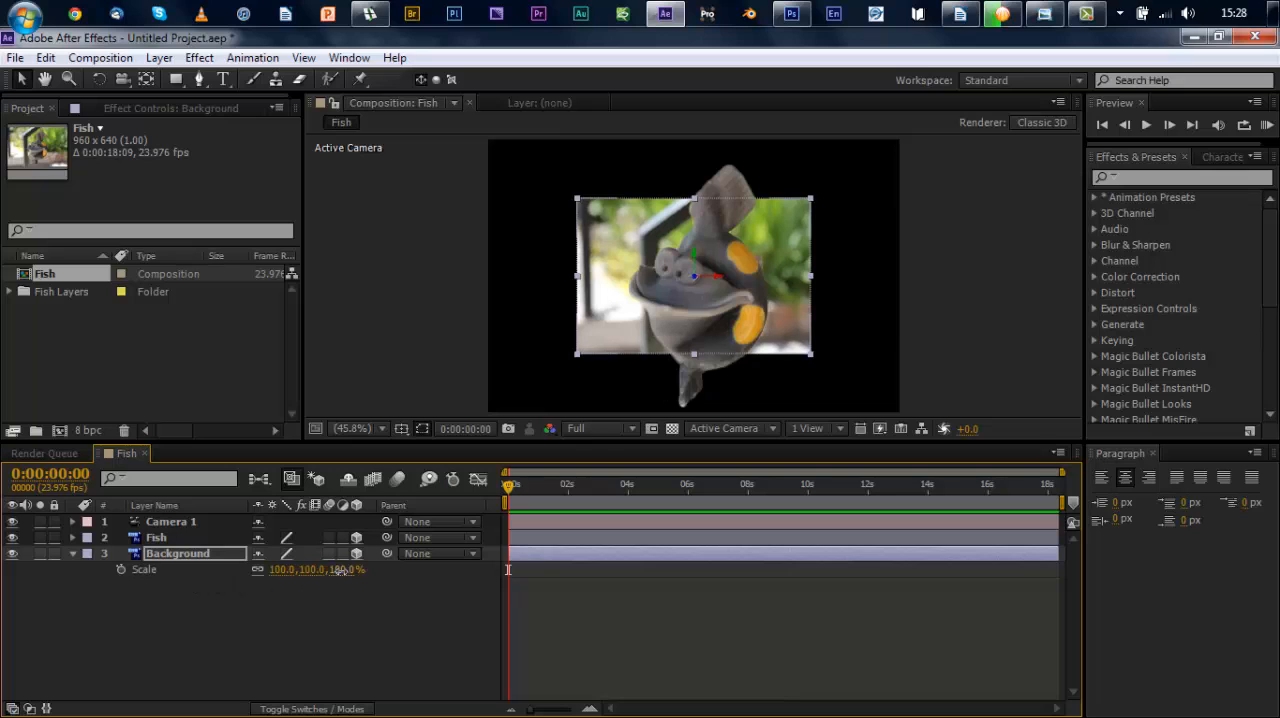
{"action": "left_click_drag", "start_coordinate": [341, 569], "coordinate": [411, 569]}
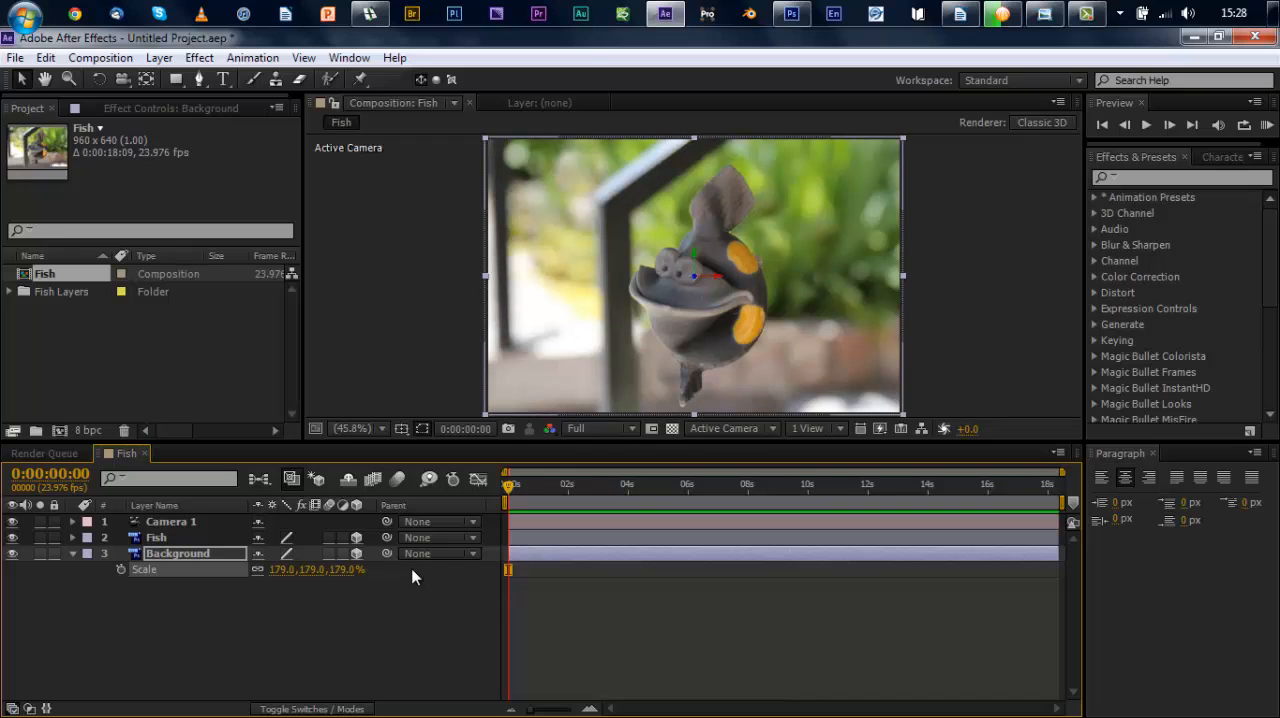
Step: Move the Fish layer back to a Z position of 1241 and scale it up to 134%
{"action": "left_click", "coordinate": [165, 536]}
{"action": "key", "text": "p"}
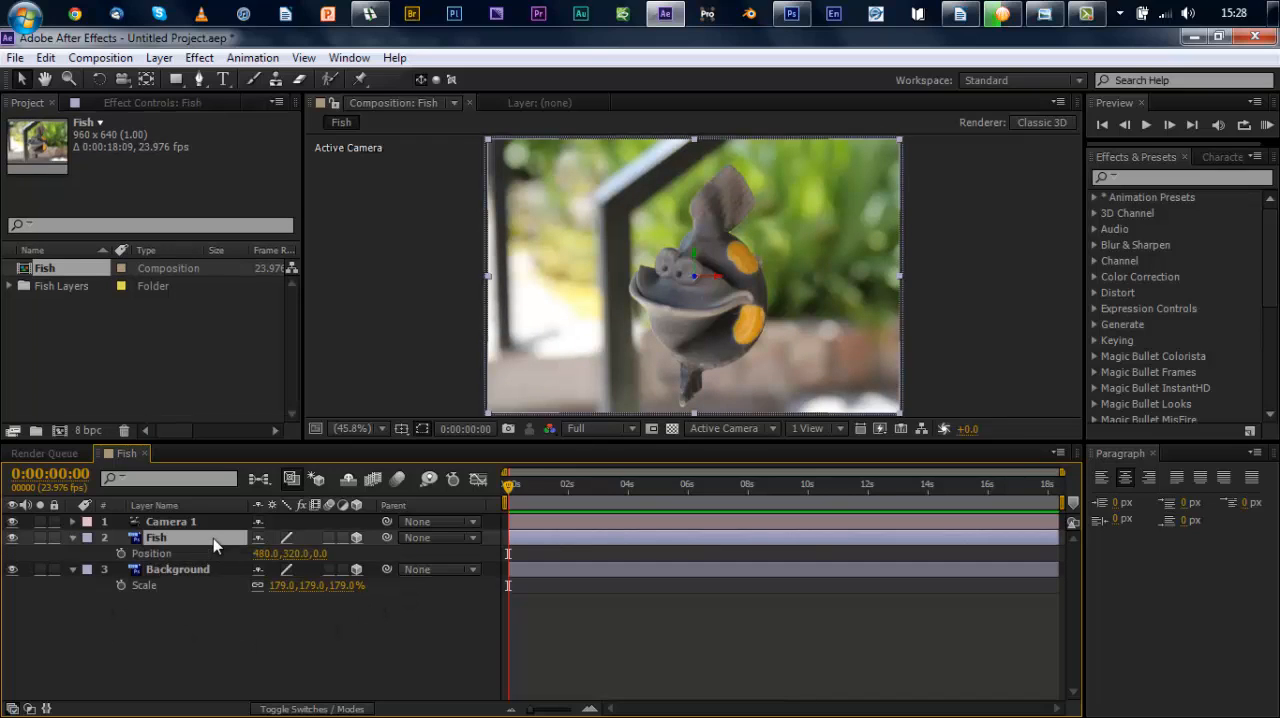
{"action": "left_click_drag", "start_coordinate": [320, 553], "coordinate": [1167, 236]}
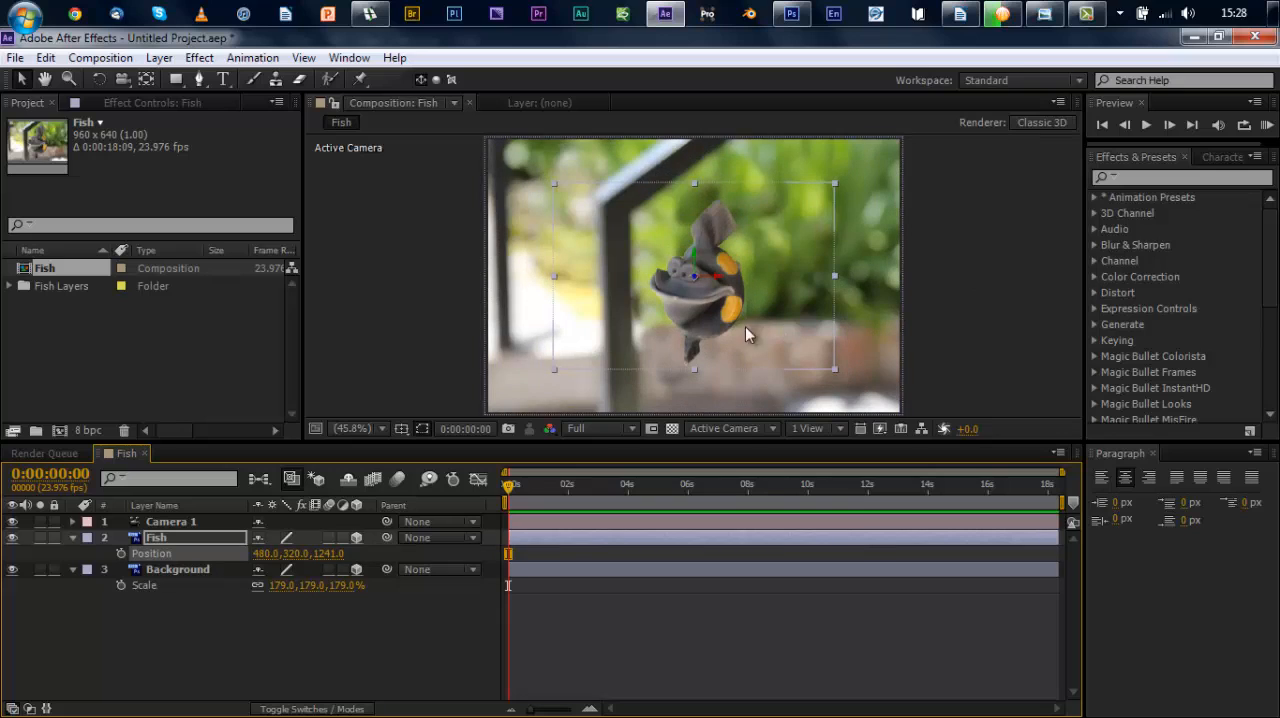
{"action": "key", "text": "s"}
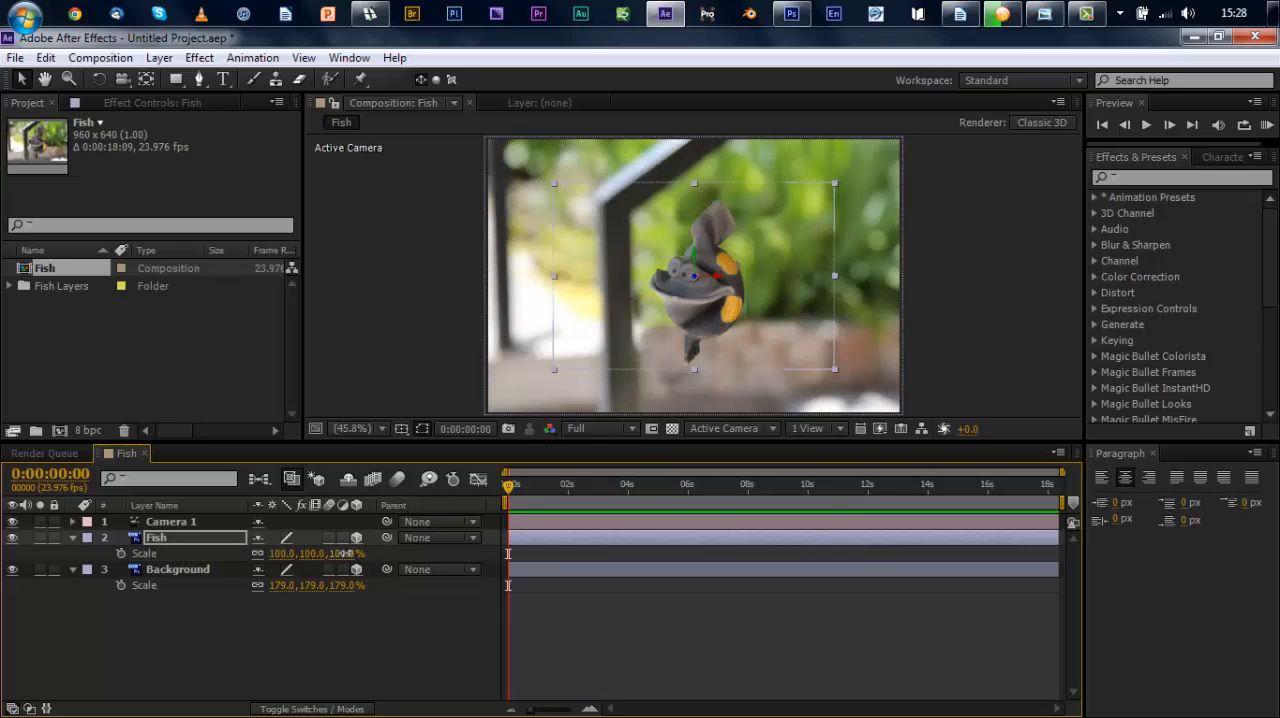
{"action": "left_click_drag", "start_coordinate": [345, 553], "coordinate": [373, 548]}
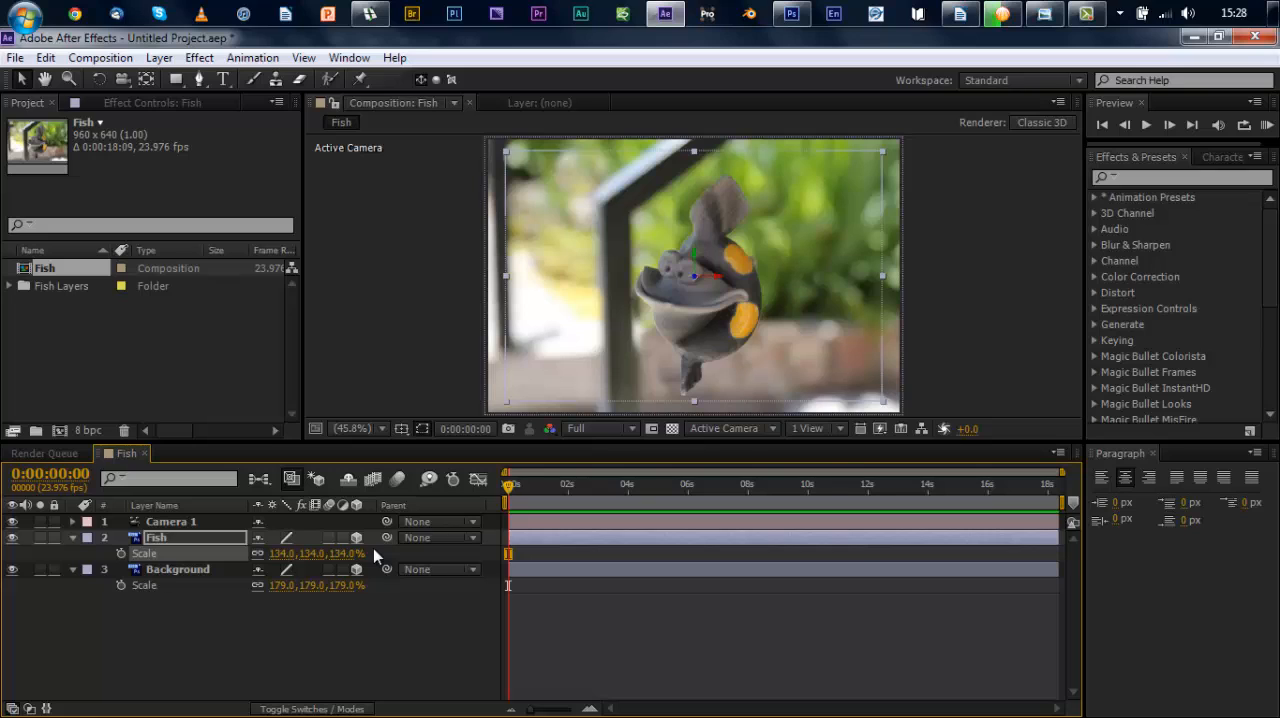
Step: Try moving Camera 1 along the Z axis, first to -1083.7 and finally to 0
{"action": "left_click", "coordinate": [192, 524]}
{"action": "key", "text": "p"}
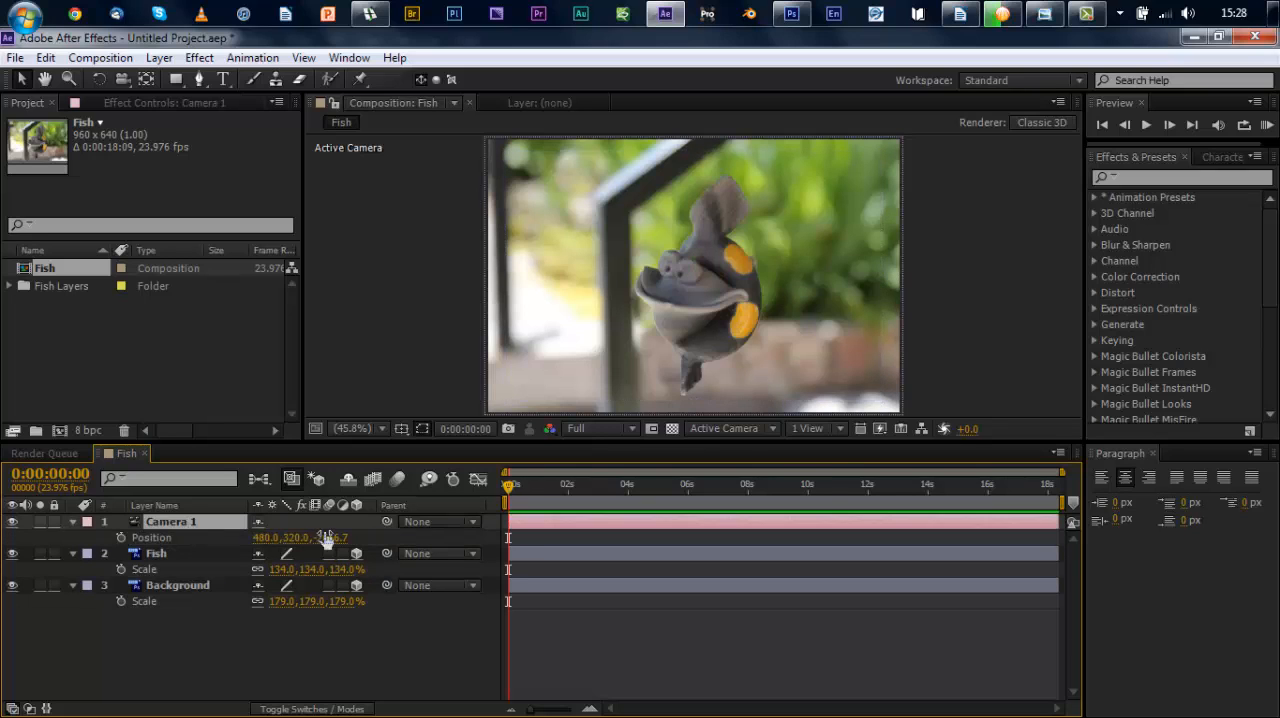
{"action": "left_click_drag", "start_coordinate": [330, 537], "coordinate": [1278, 350]}
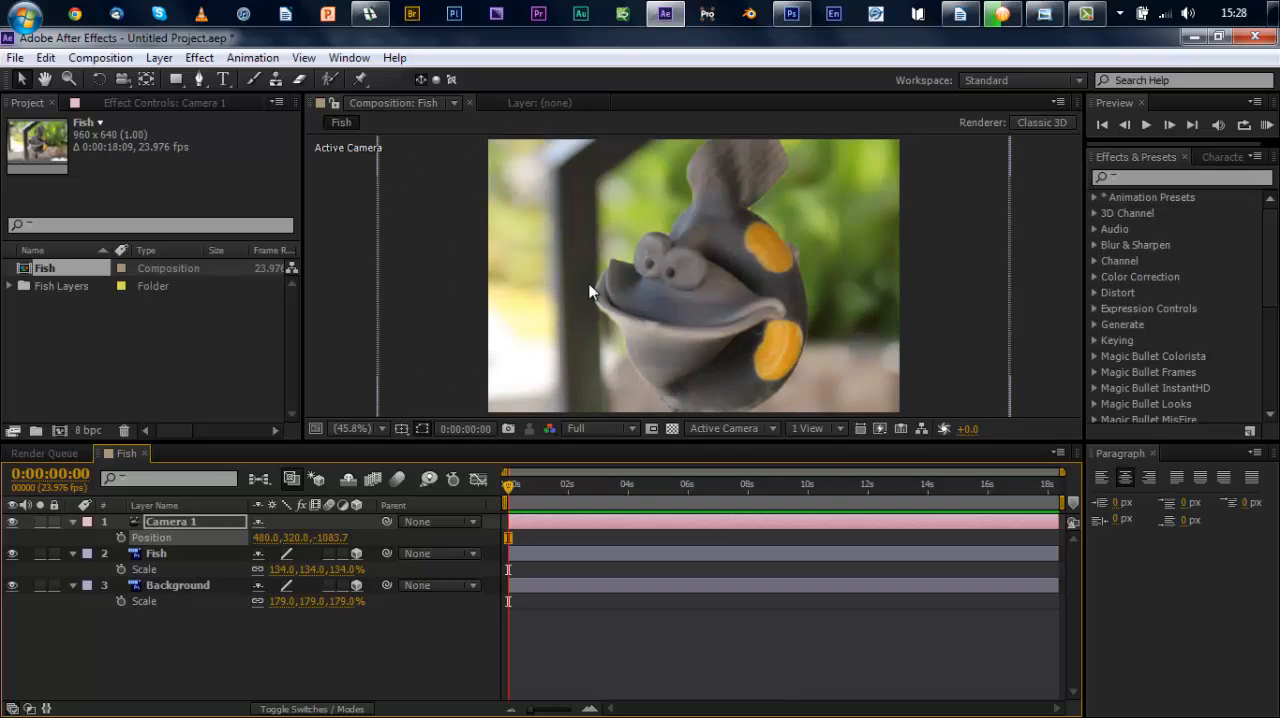
{"action": "left_click_drag", "start_coordinate": [320, 537], "coordinate": [300, 603]}
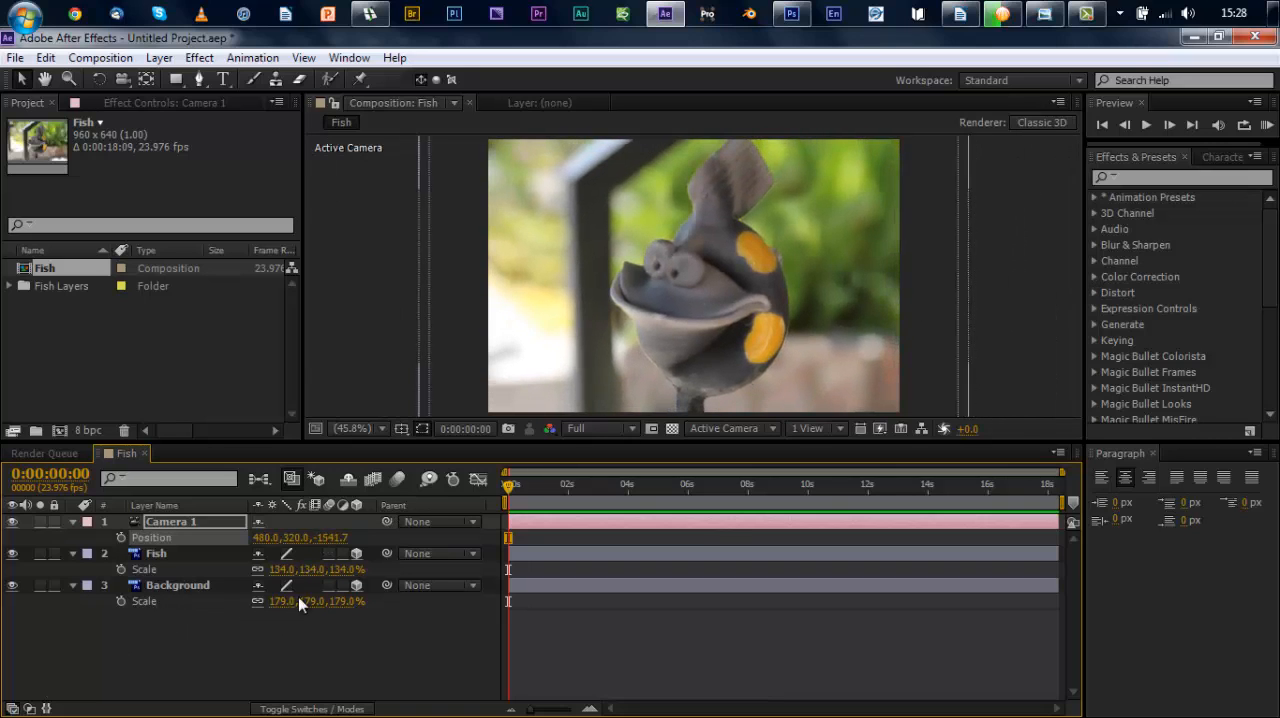
{"action": "left_click", "coordinate": [332, 538]}
{"action": "key", "text": "Return"}
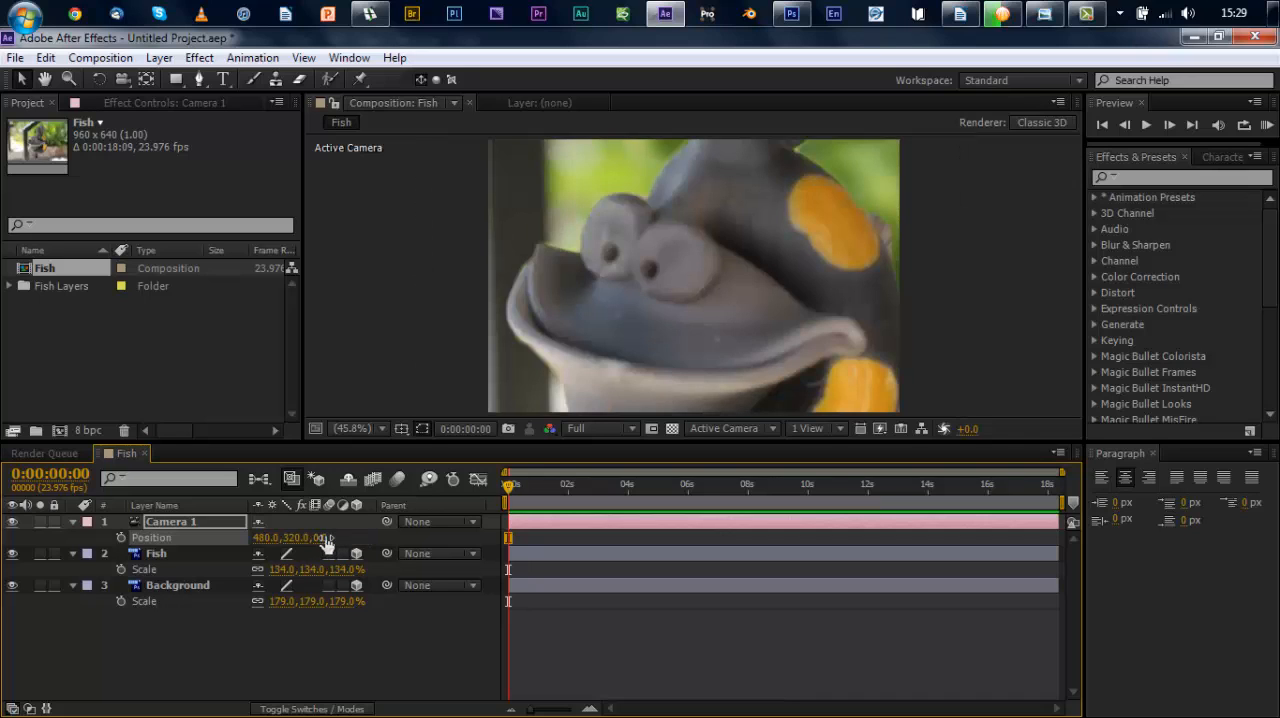
Step: Undo all the trial changes to Camera 1's Z position
{"action": "key", "text": "ctrl+z"}
{"action": "key", "text": "ctrl+z"}
{"action": "key", "text": "ctrl+z"}
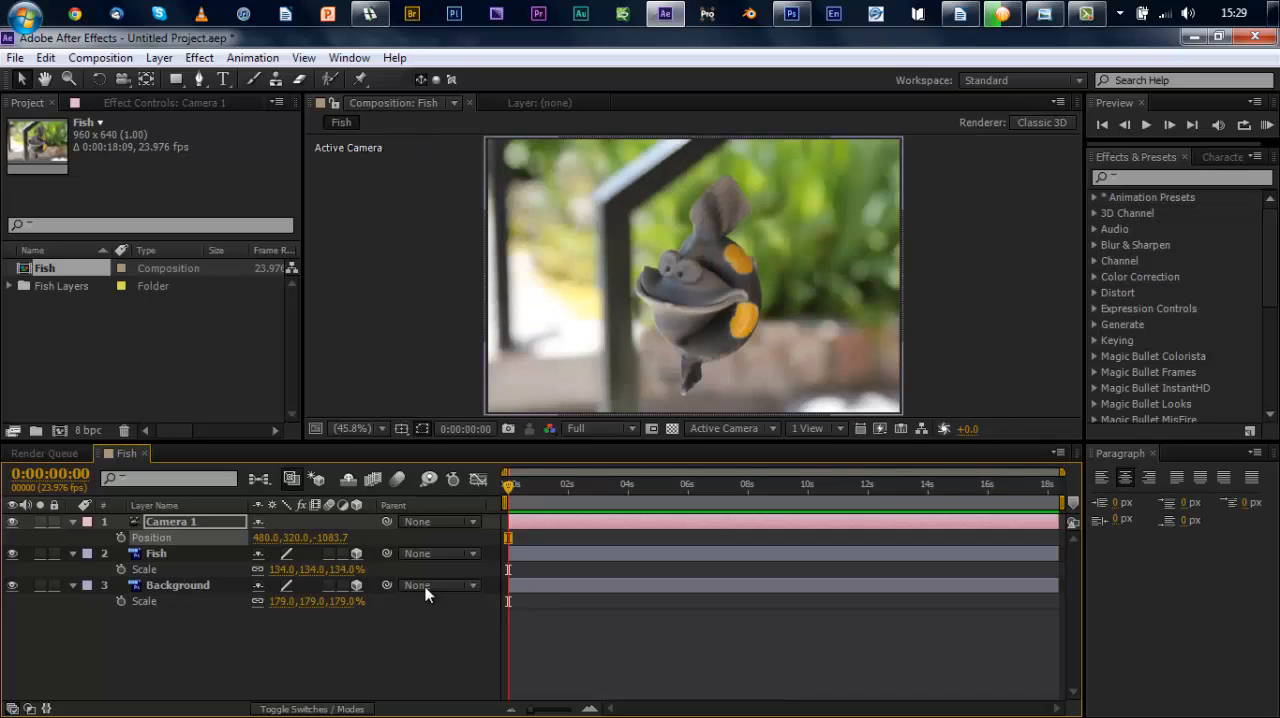
{"action": "key", "text": "ctrl+z"}
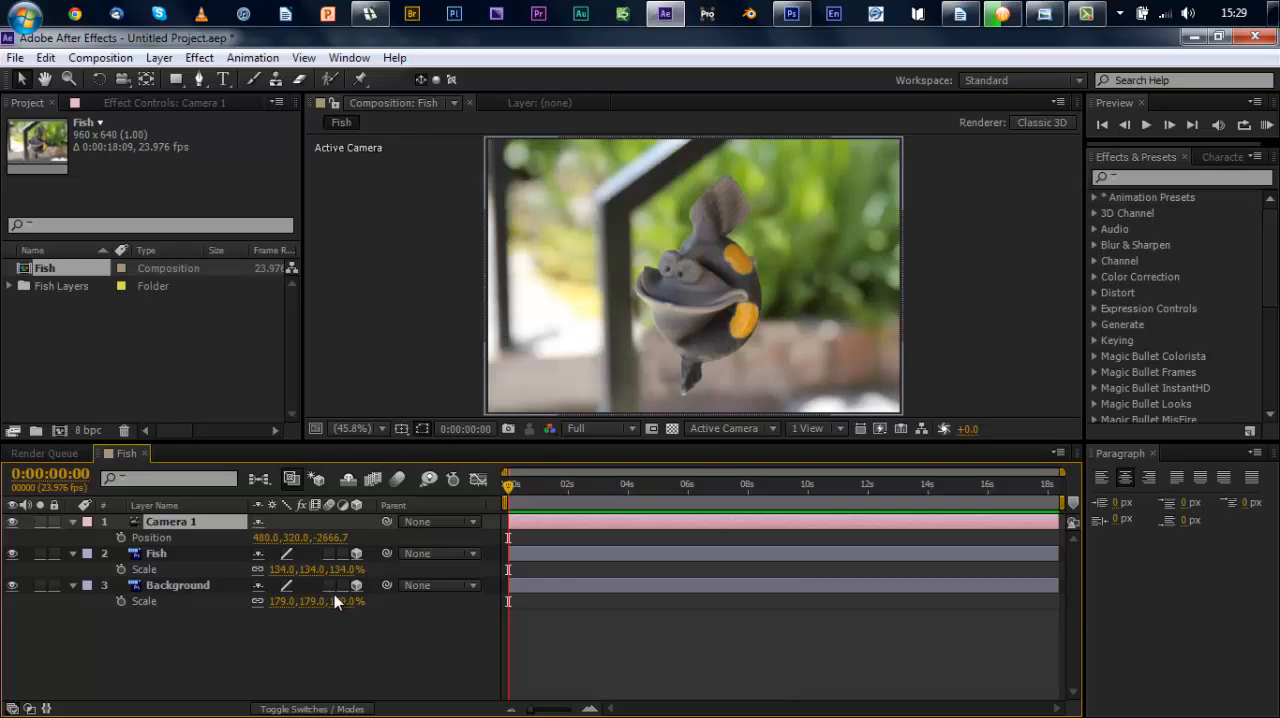
Step: Set the Background layer's Z position to 5000 and scale it up to 289% to fill the frame
{"action": "left_click", "coordinate": [169, 586]}
{"action": "key", "text": "p"}
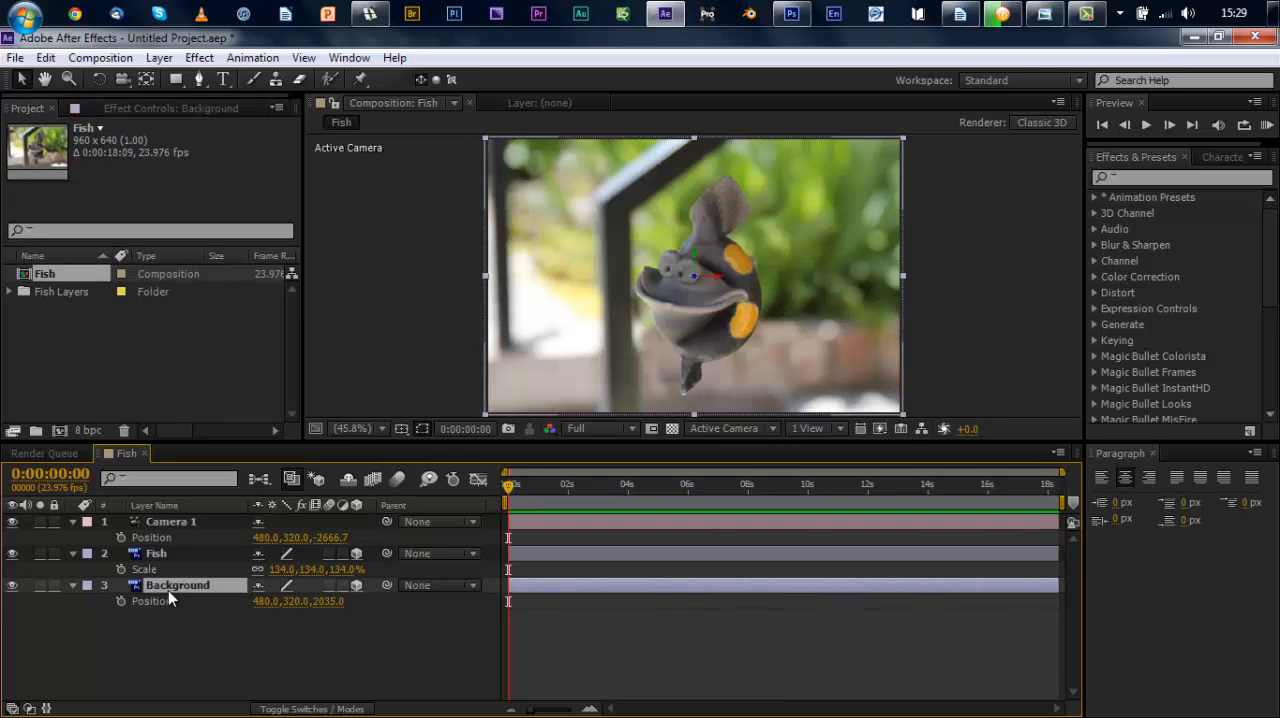
{"action": "left_click", "coordinate": [331, 601]}
{"action": "key", "text": "Return"}
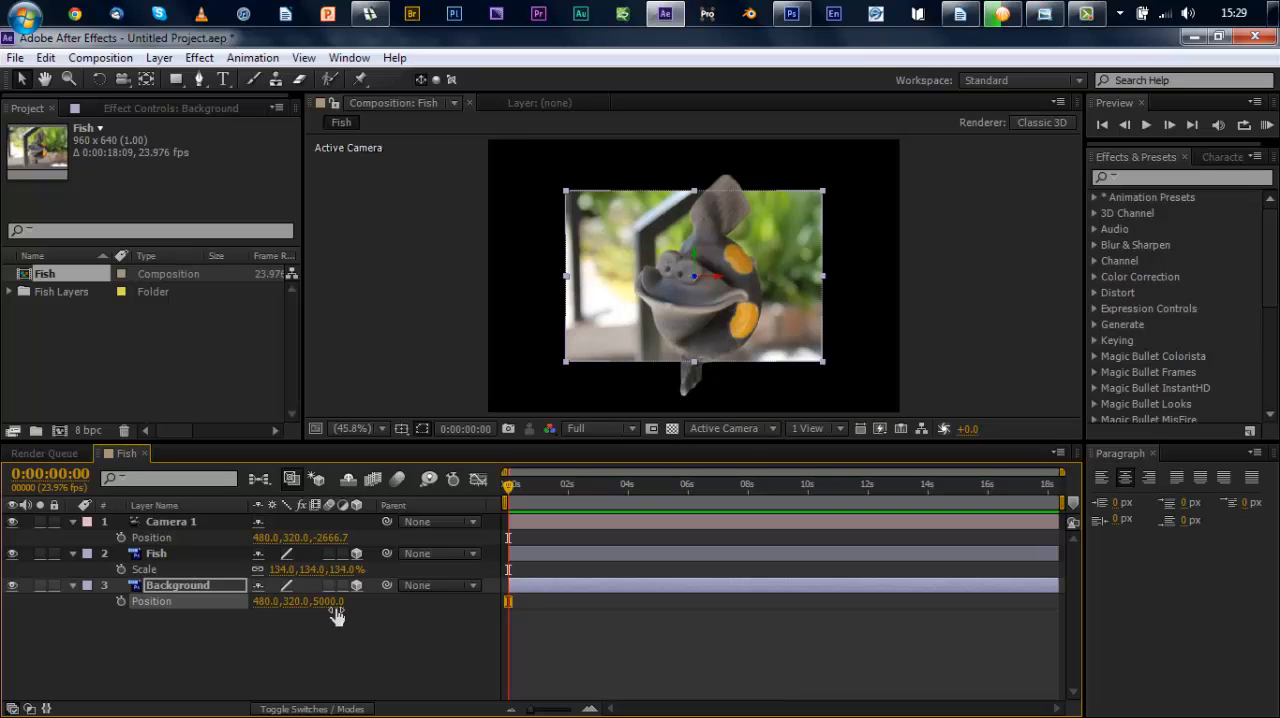
{"action": "key", "text": "s"}
{"action": "left_click_drag", "start_coordinate": [340, 603], "coordinate": [438, 603]}
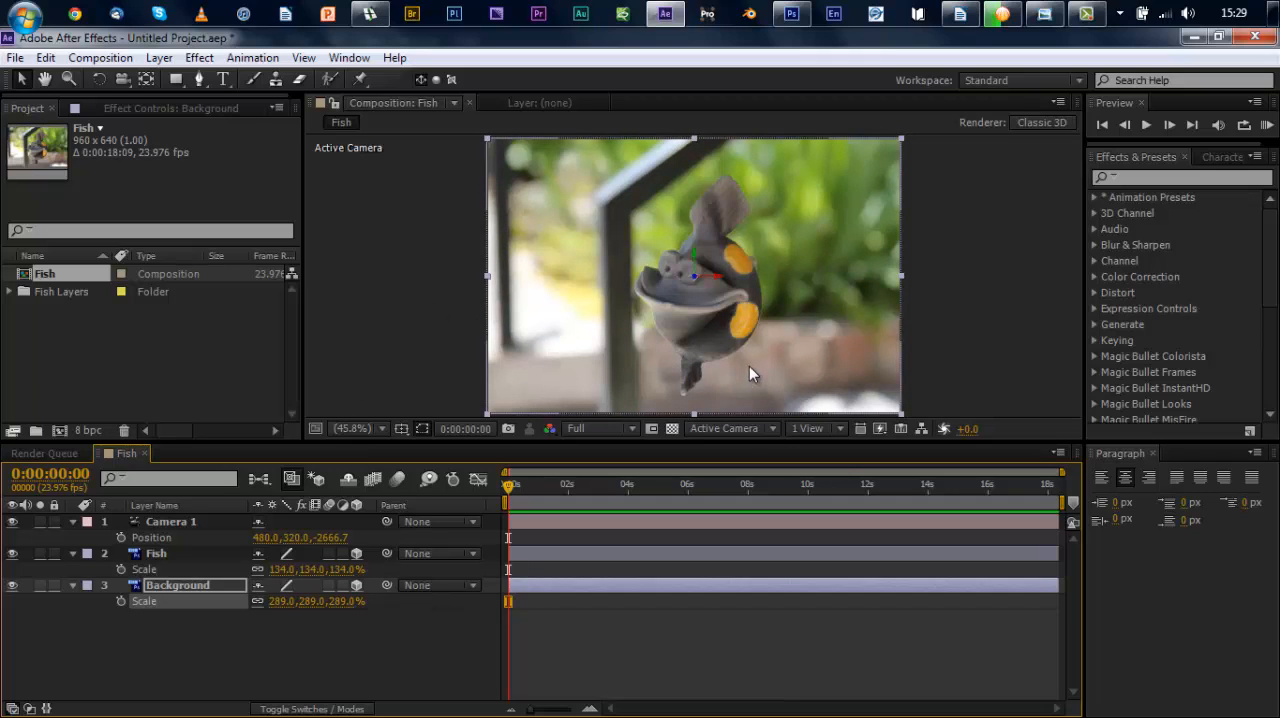
Step: Shift Camera 1 to an X position of 633 and enlarge the Background layer to 361% to cover the exposed edge
{"action": "left_click", "coordinate": [157, 519]}
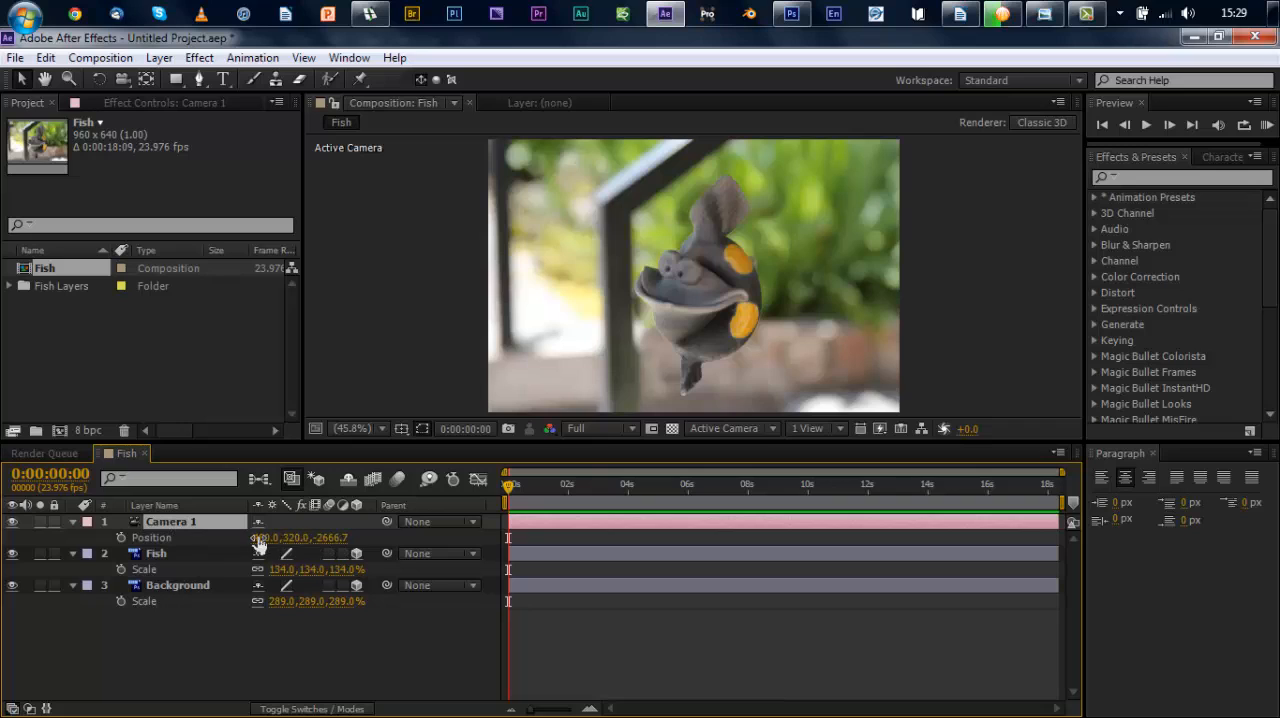
{"action": "left_click_drag", "start_coordinate": [258, 541], "coordinate": [417, 536]}
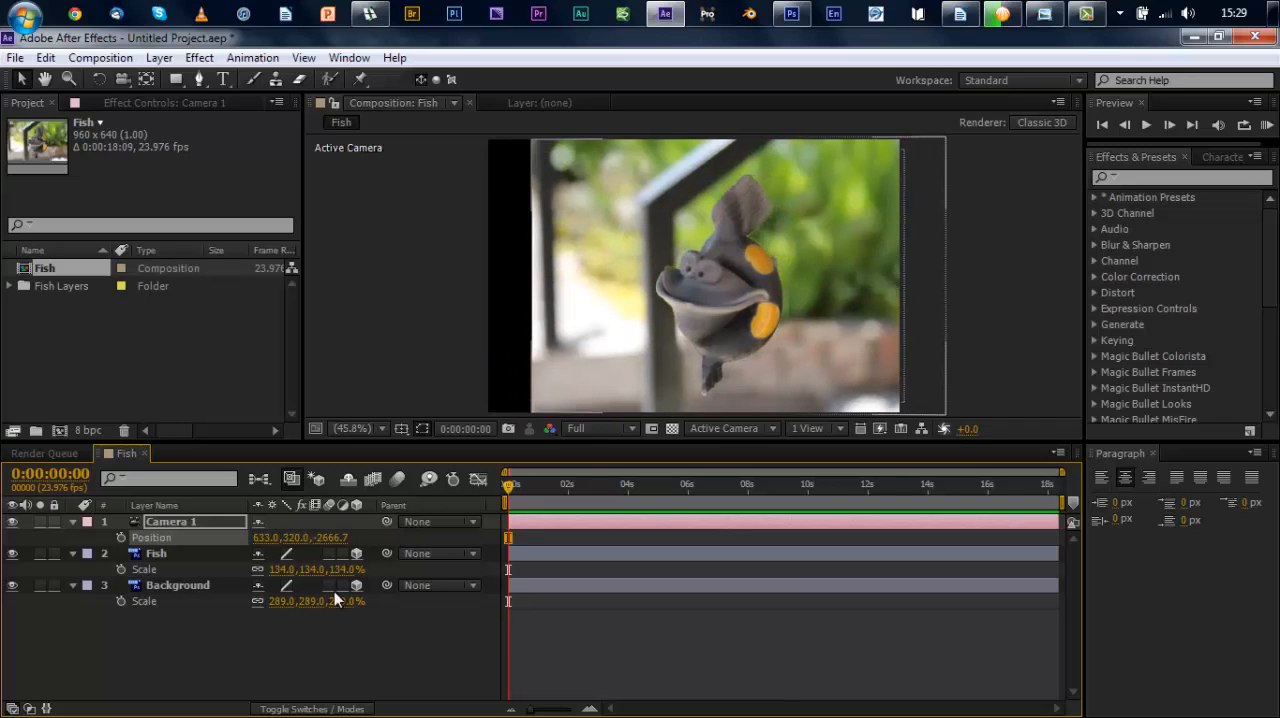
{"action": "left_click_drag", "start_coordinate": [347, 599], "coordinate": [410, 598]}
{"action": "left_click", "coordinate": [410, 594]}
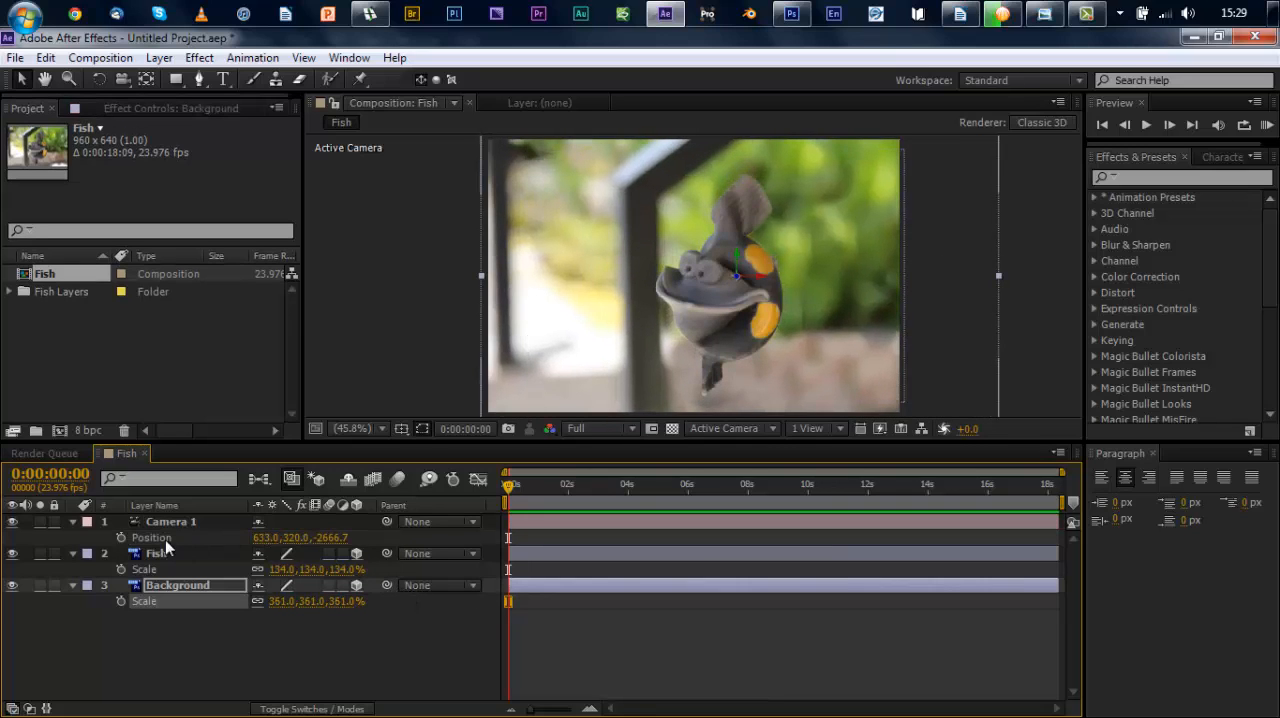
Step: Keyframe Camera 1's position at the start, and set it to 339.0, 326.0, -1296.7 at 0:00:04:22
{"action": "left_click", "coordinate": [120, 537]}
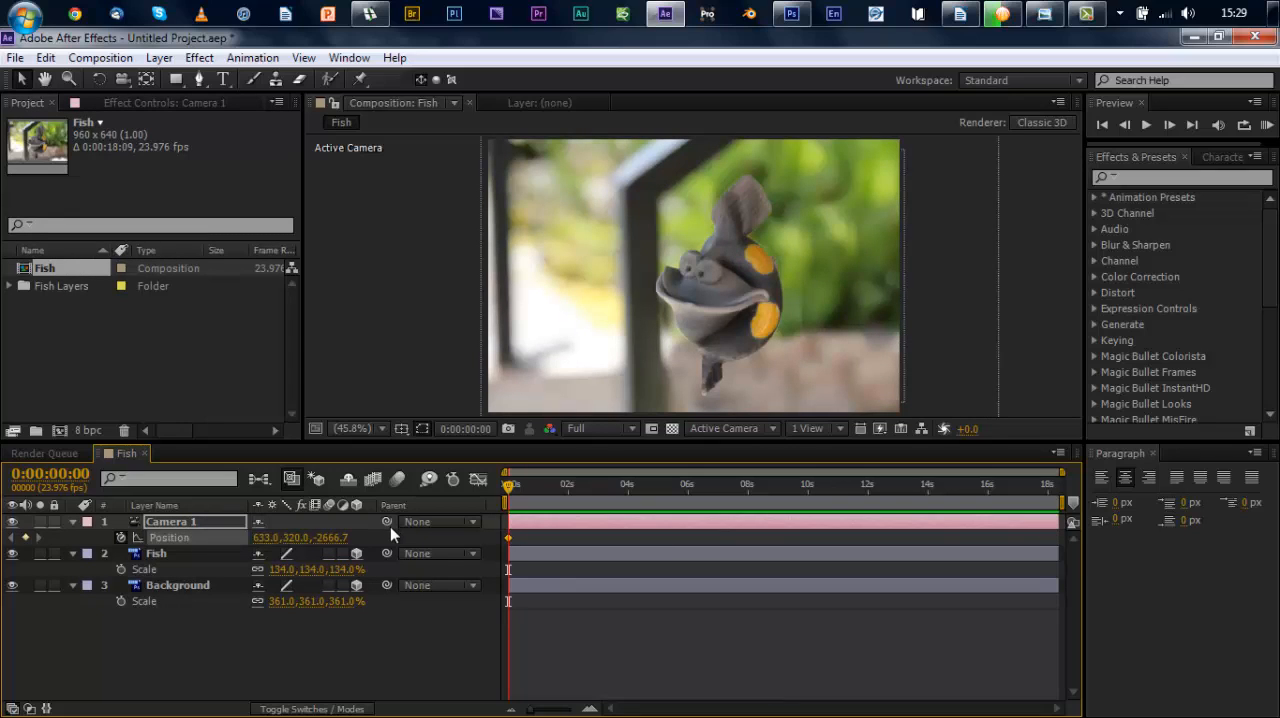
{"action": "left_click_drag", "start_coordinate": [510, 490], "coordinate": [658, 488]}
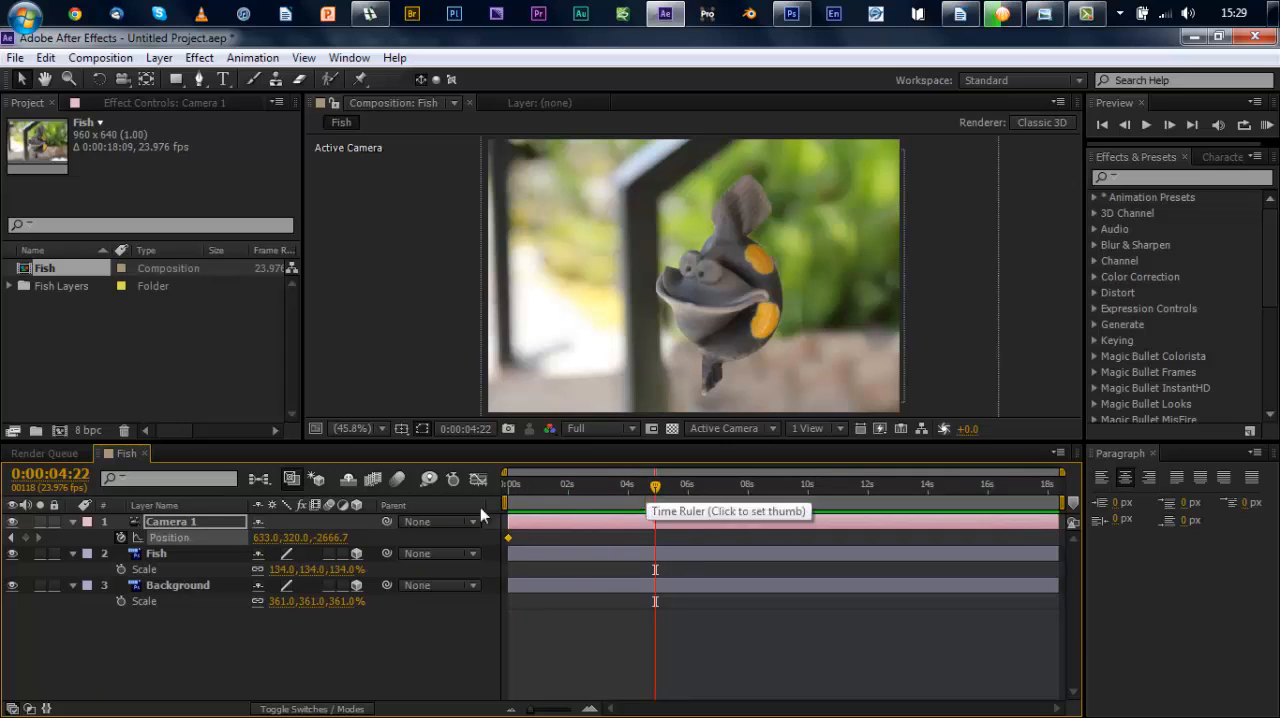
{"action": "left_click_drag", "start_coordinate": [329, 537], "coordinate": [232, 537]}
{"action": "left_click_drag", "start_coordinate": [740, 472], "coordinate": [1275, 205]}
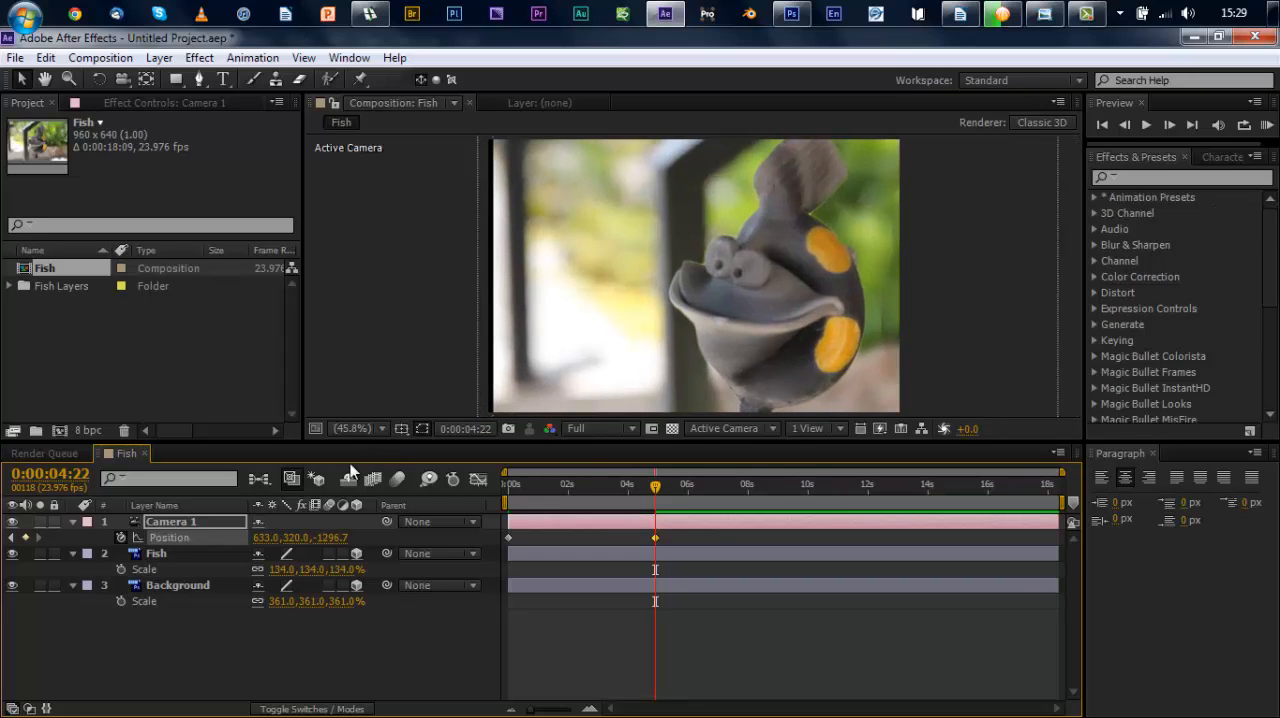
{"action": "left_click_drag", "start_coordinate": [294, 537], "coordinate": [13, 567]}
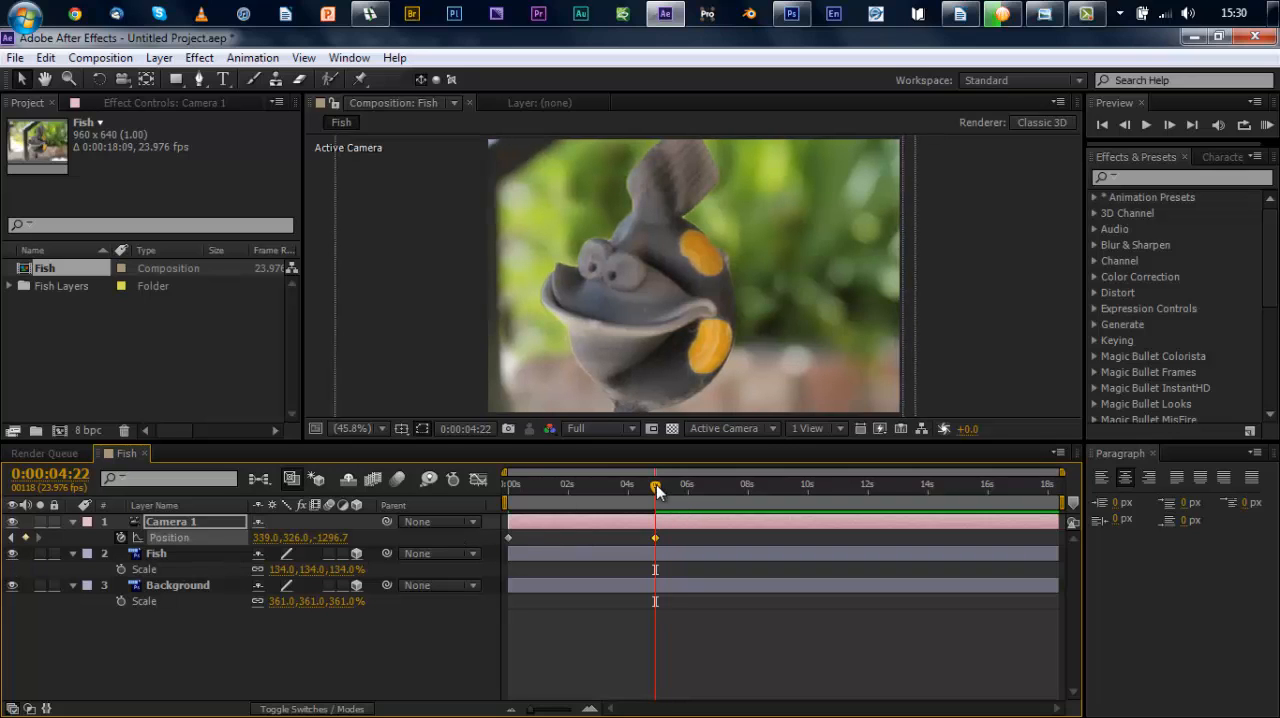
Step: Play the camera move back twice from the start of the Fish composition to check the parallax effect
{"action": "left_click_drag", "start_coordinate": [638, 490], "coordinate": [474, 507]}
{"action": "key", "text": "space"}
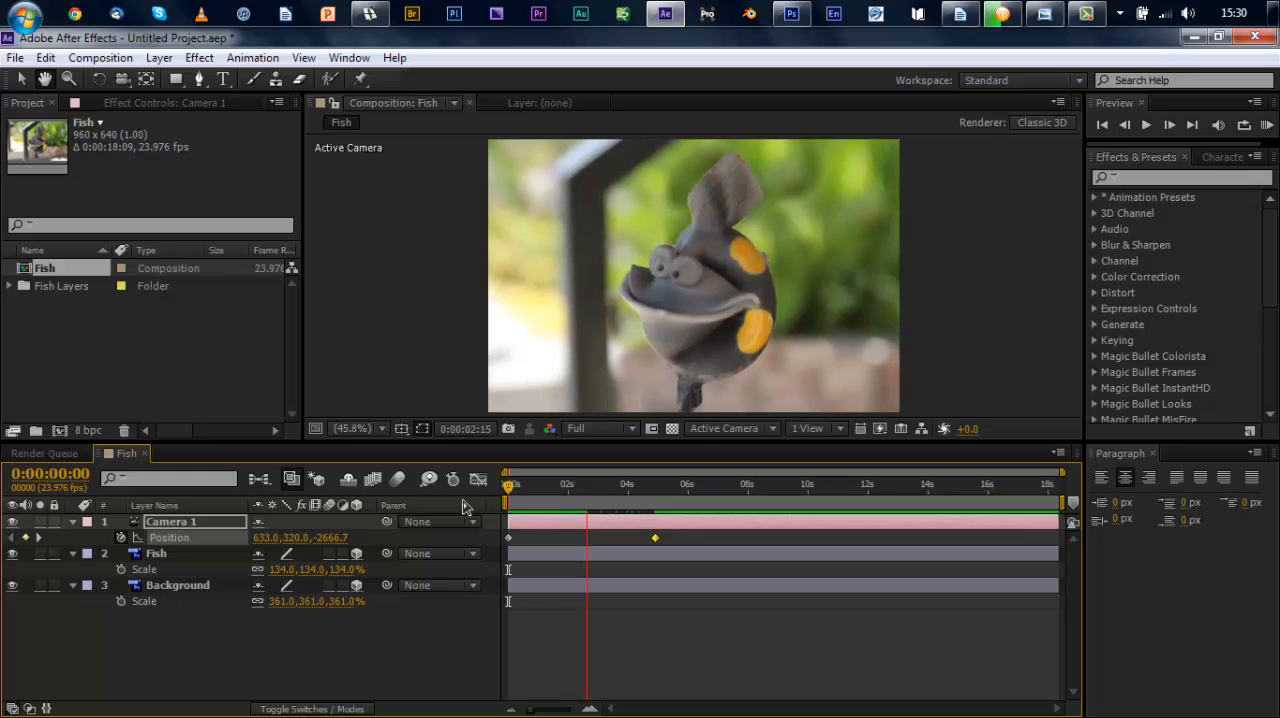
{"action": "key", "text": "space"}
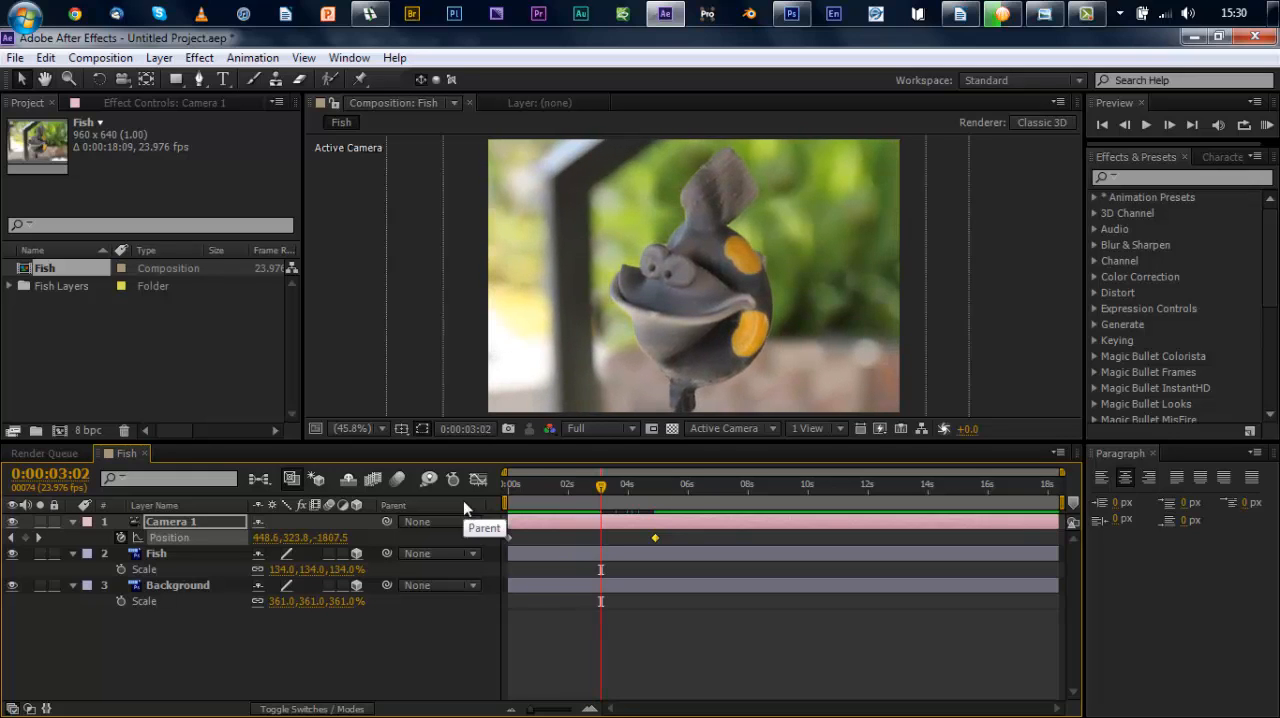
{"action": "key", "text": "Home"}
{"action": "key", "text": "space"}
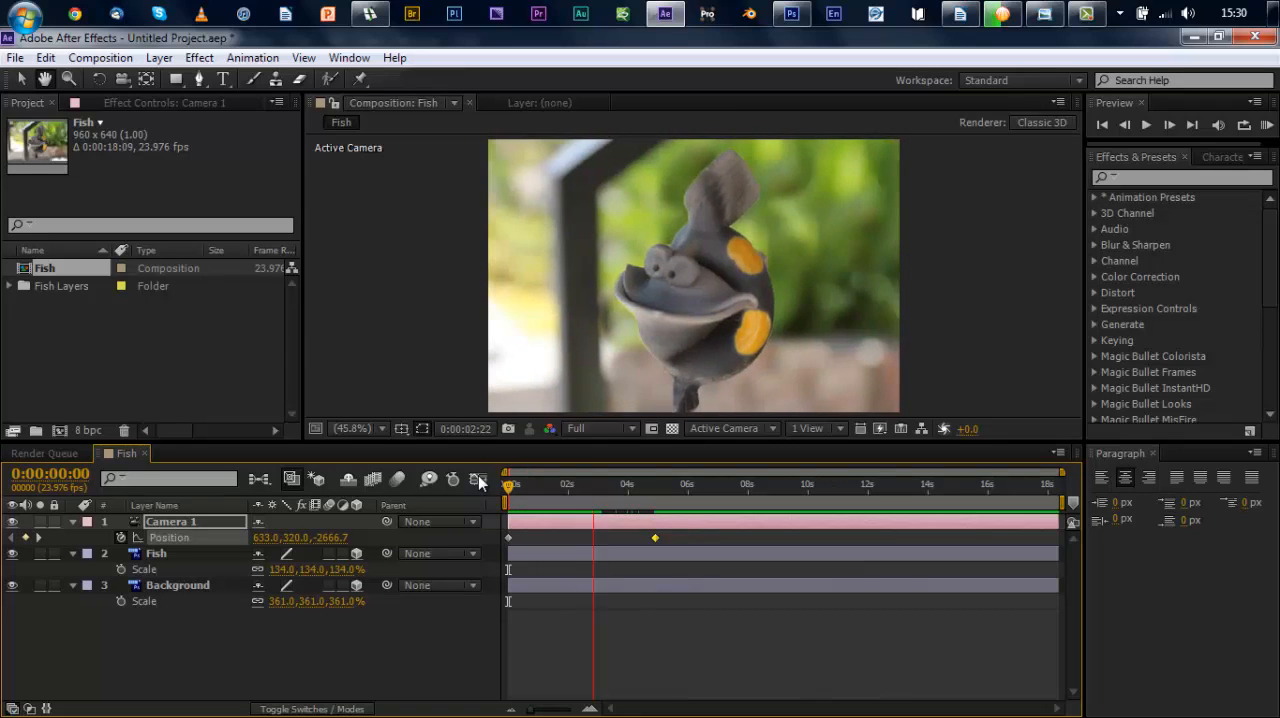
{"action": "key", "text": "space"}
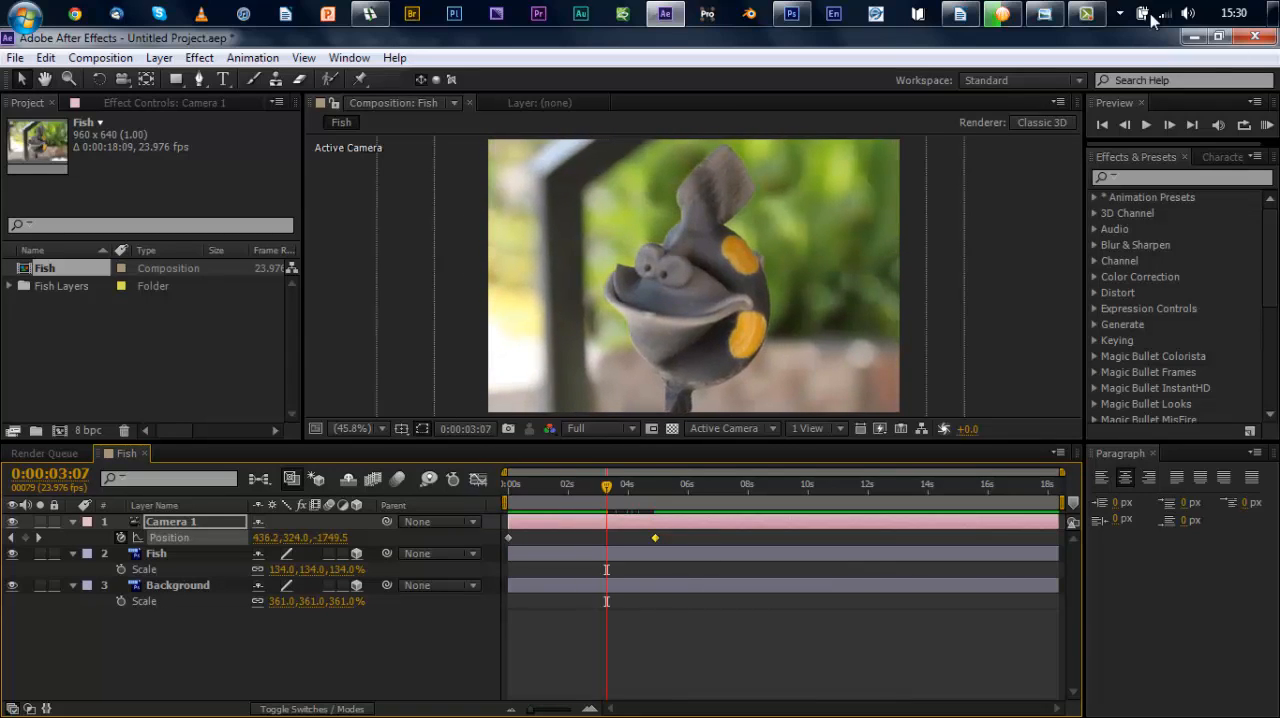
Step: Switch from After Effects to Windows Photo Viewer, advance to the Sister photo, and open it in Photoshop
{"action": "left_click", "coordinate": [1190, 37]}
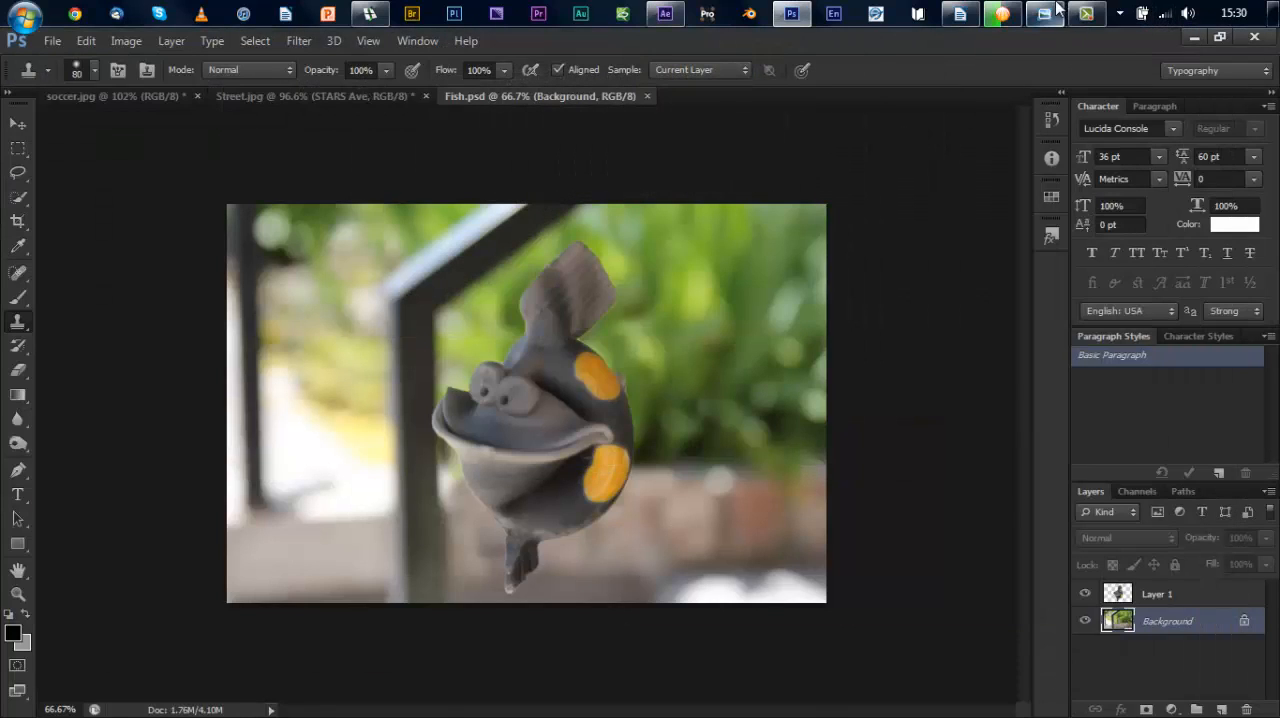
{"action": "left_click", "coordinate": [1058, 8]}
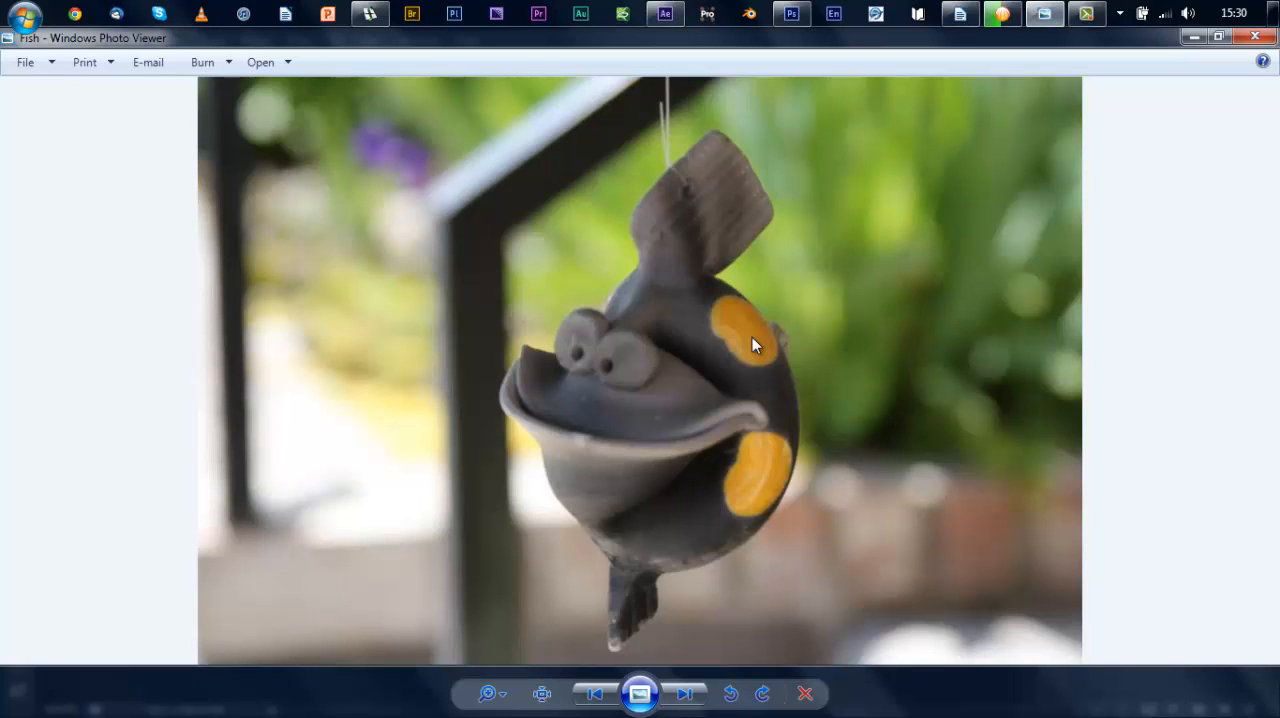
{"action": "key", "text": "Right"}
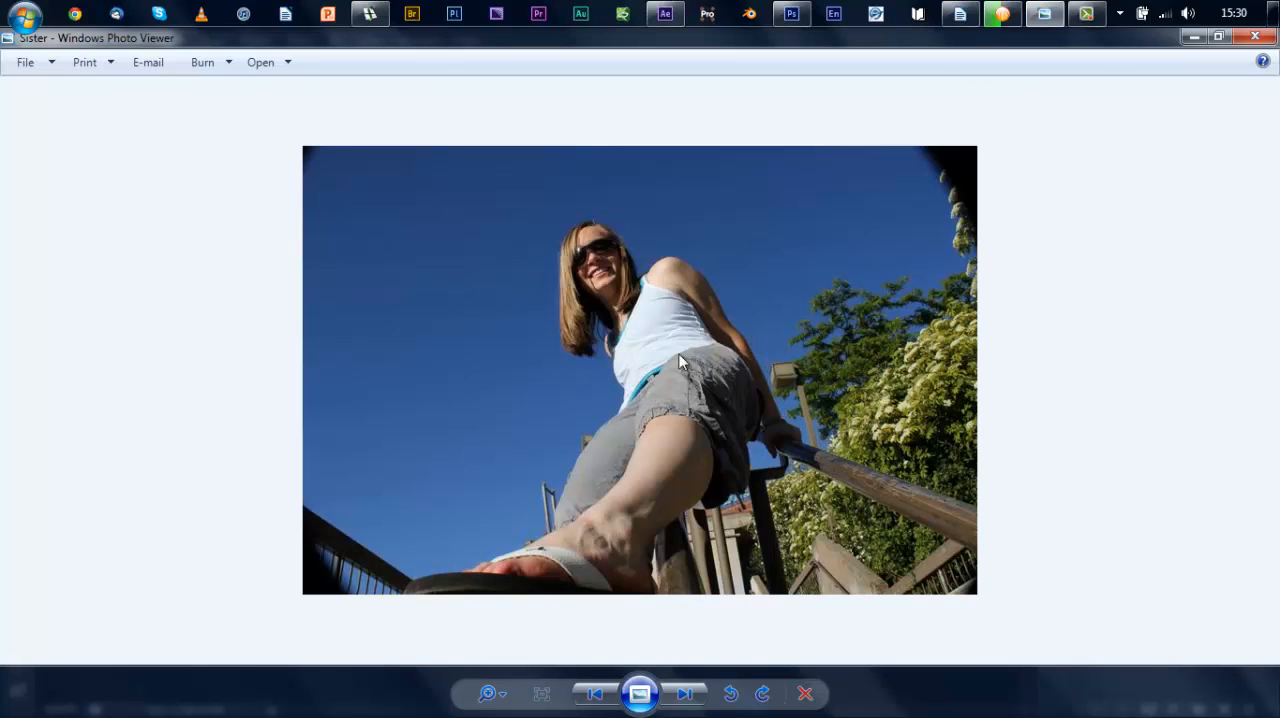
{"action": "right_click", "coordinate": [753, 338]}
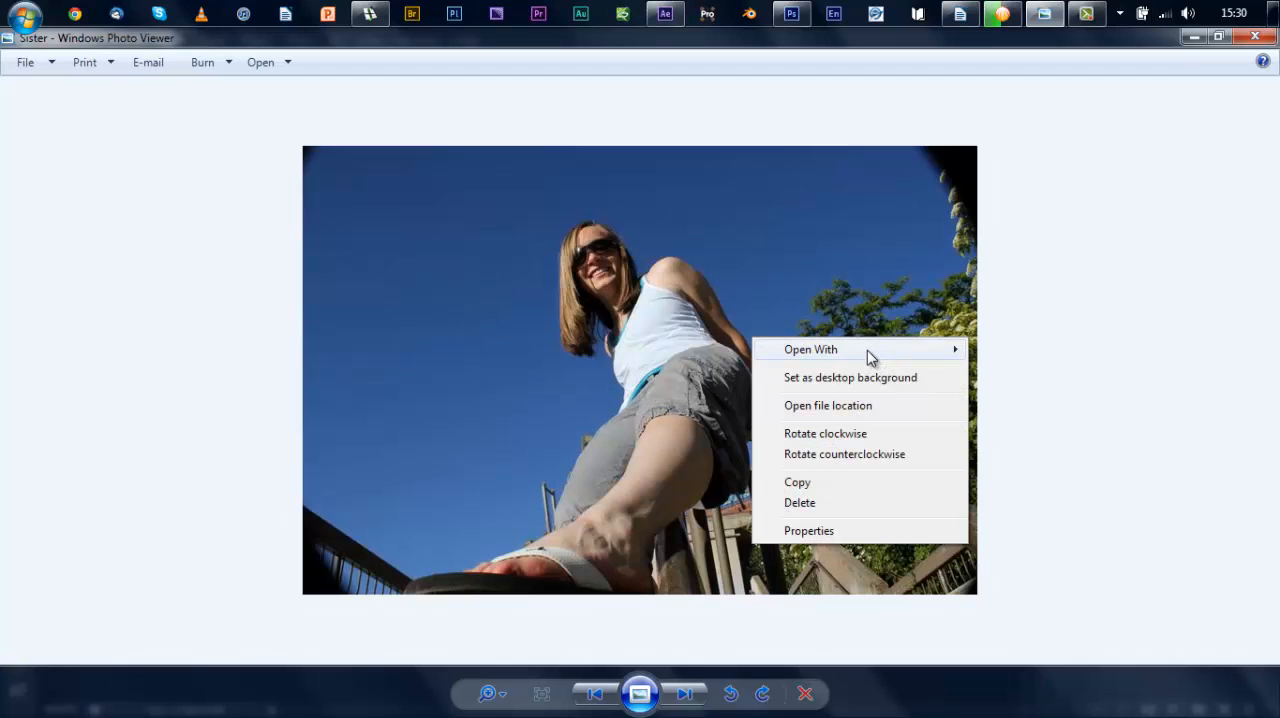
{"action": "mouse_move", "coordinate": [867, 350]}
{"action": "left_click", "coordinate": [1024, 441]}
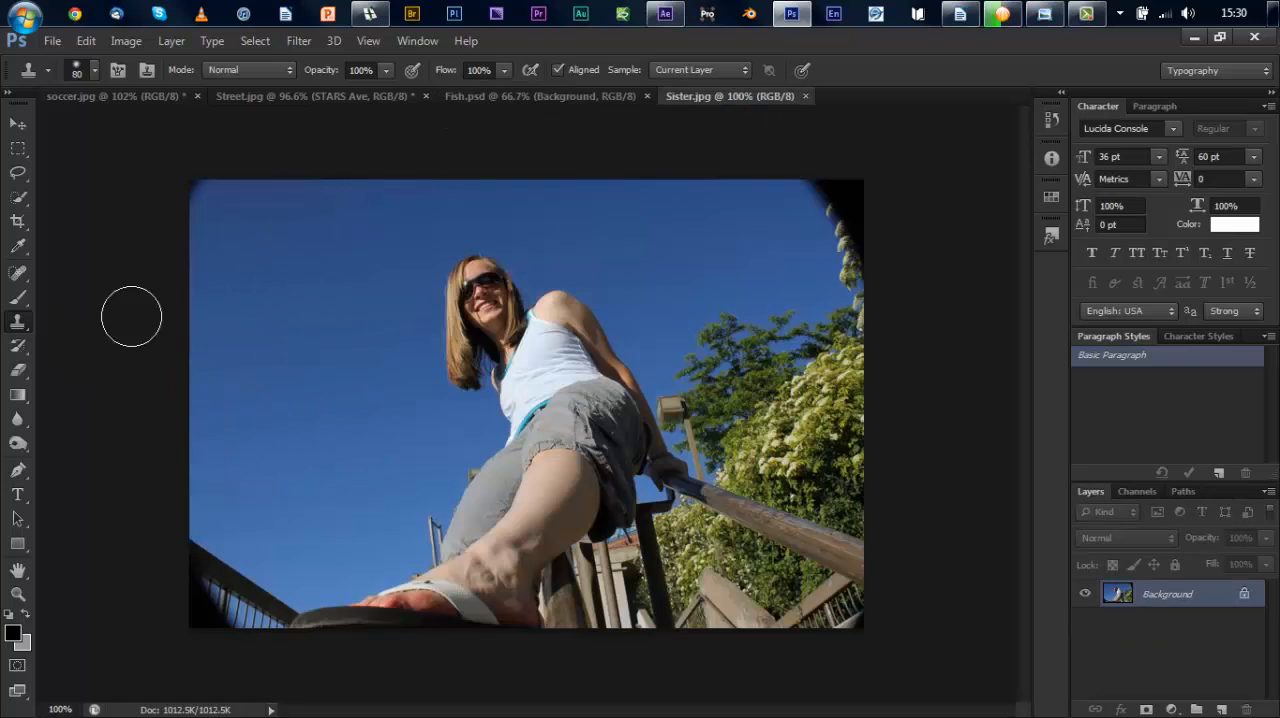
Step: Try cloning imagery sampled from Fish.psd onto the woman and sky in Sister.jpg, and undo the strokes
{"action": "left_click", "coordinate": [495, 97]}
{"action": "left_click_drag", "start_coordinate": [493, 362], "coordinate": [508, 425]}
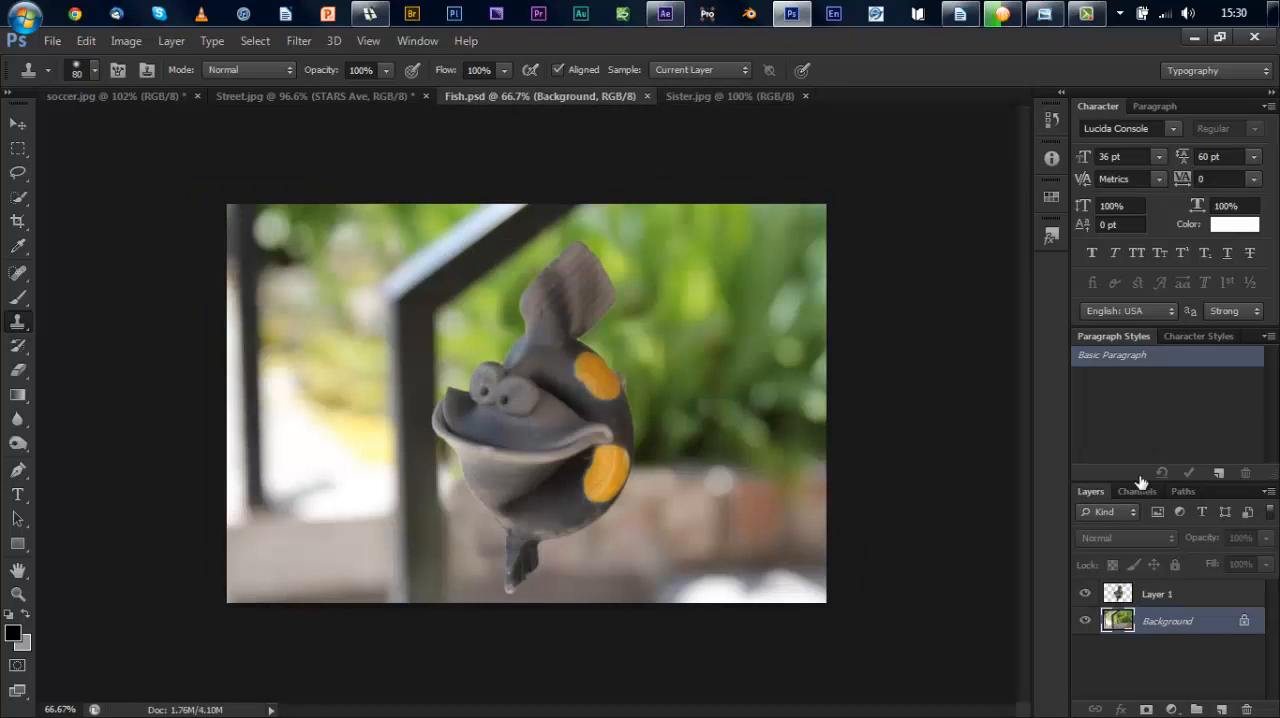
{"action": "left_click", "coordinate": [1120, 597]}
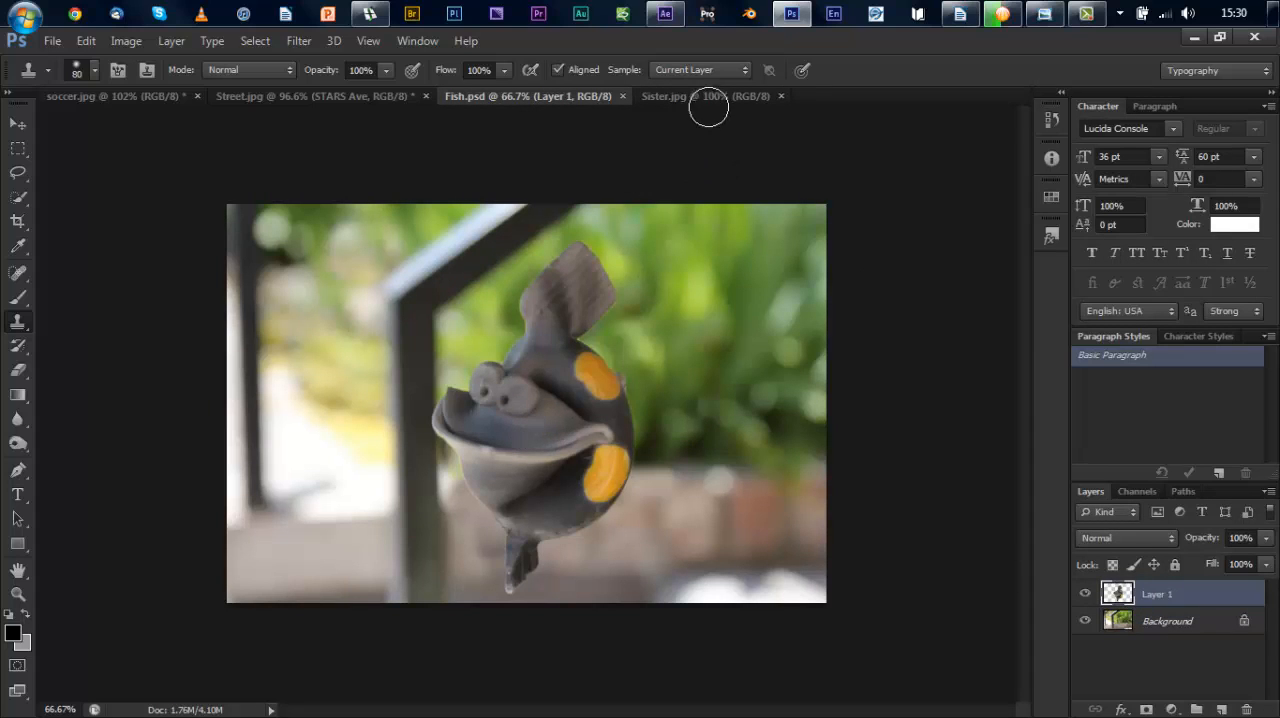
{"action": "left_click", "coordinate": [707, 97]}
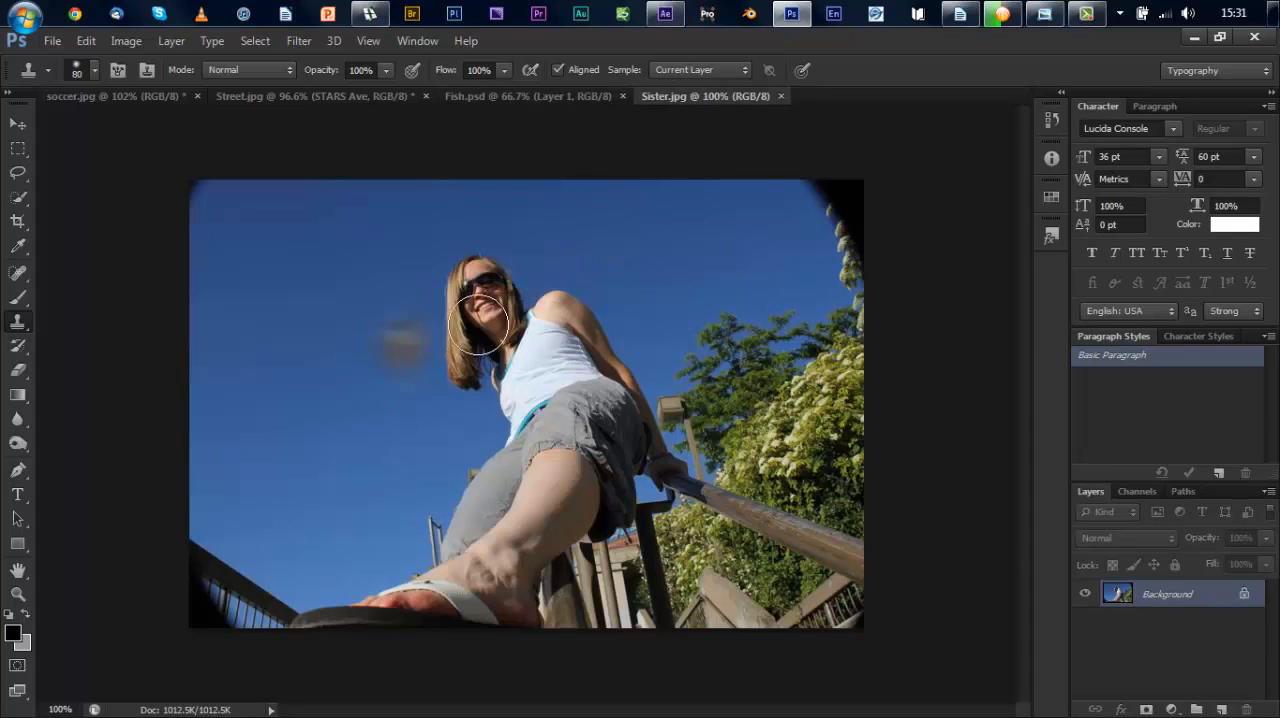
{"action": "mouse_move", "coordinate": [378, 288]}
{"action": "left_mouse_down"}
{"action": "mouse_move", "coordinate": [368, 423]}
{"action": "mouse_move", "coordinate": [354, 298]}
{"action": "mouse_move", "coordinate": [318, 373]}
{"action": "mouse_move", "coordinate": [319, 256]}
{"action": "mouse_move", "coordinate": [393, 231]}
{"action": "mouse_move", "coordinate": [410, 271]}
{"action": "mouse_move", "coordinate": [405, 404]}
{"action": "mouse_move", "coordinate": [322, 405]}
{"action": "mouse_move", "coordinate": [255, 306]}
{"action": "mouse_move", "coordinate": [324, 155]}
{"action": "mouse_move", "coordinate": [437, 182]}
{"action": "mouse_move", "coordinate": [466, 229]}
{"action": "mouse_move", "coordinate": [452, 349]}
{"action": "mouse_move", "coordinate": [364, 484]}
{"action": "mouse_move", "coordinate": [417, 438]}
{"action": "mouse_move", "coordinate": [468, 354]}
{"action": "mouse_move", "coordinate": [464, 414]}
{"action": "mouse_move", "coordinate": [521, 293]}
{"action": "mouse_move", "coordinate": [469, 183]}
{"action": "mouse_move", "coordinate": [443, 140]}
{"action": "mouse_move", "coordinate": [325, 157]}
{"action": "mouse_move", "coordinate": [319, 211]}
{"action": "mouse_move", "coordinate": [279, 255]}
{"action": "mouse_move", "coordinate": [277, 306]}
{"action": "mouse_move", "coordinate": [238, 252]}
{"action": "mouse_move", "coordinate": [307, 222]}
{"action": "mouse_move", "coordinate": [500, 183]}
{"action": "mouse_move", "coordinate": [537, 360]}
{"action": "mouse_move", "coordinate": [498, 197]}
{"action": "mouse_move", "coordinate": [470, 456]}
{"action": "mouse_move", "coordinate": [381, 457]}
{"action": "mouse_move", "coordinate": [396, 344]}
{"action": "mouse_move", "coordinate": [349, 310]}
{"action": "mouse_move", "coordinate": [467, 277]}
{"action": "mouse_move", "coordinate": [519, 305]}
{"action": "left_mouse_up"}
{"action": "key", "text": "ctrl+z"}
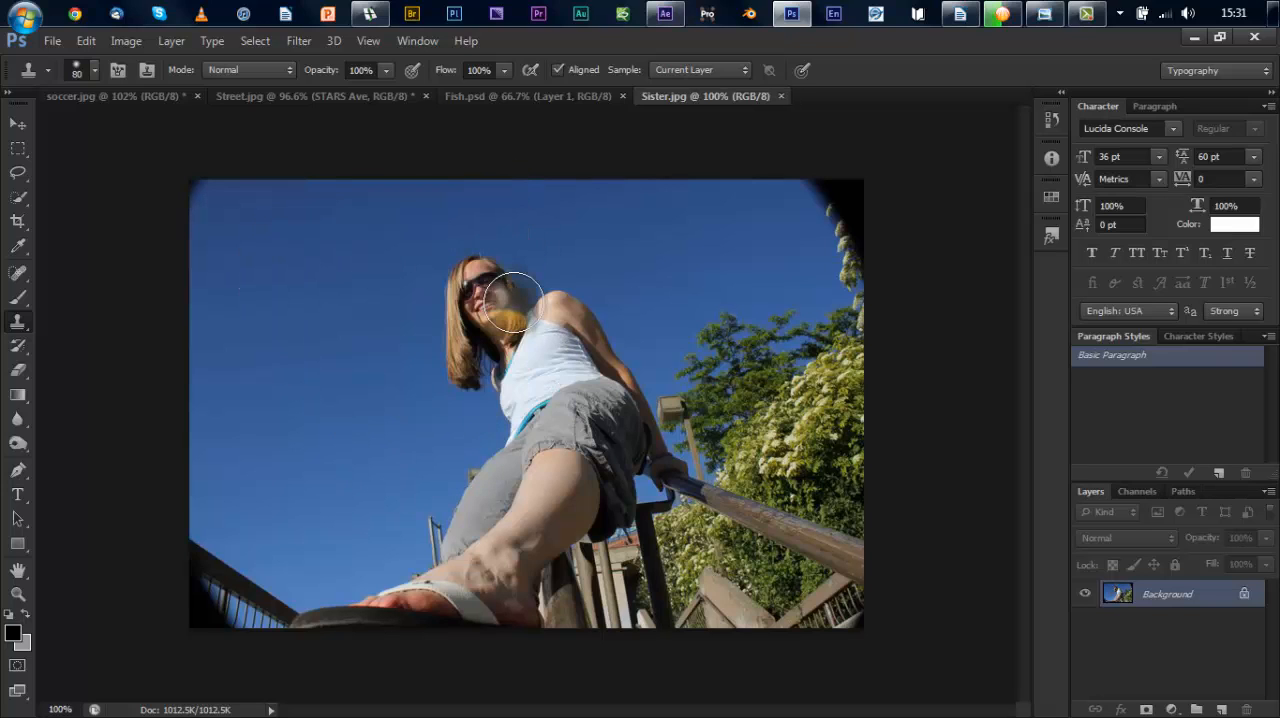
Step: Apply a Levels adjustment to Sister.jpg with the white input level at 200 and the midtones at 0.80
{"action": "left_click", "coordinate": [19, 126]}
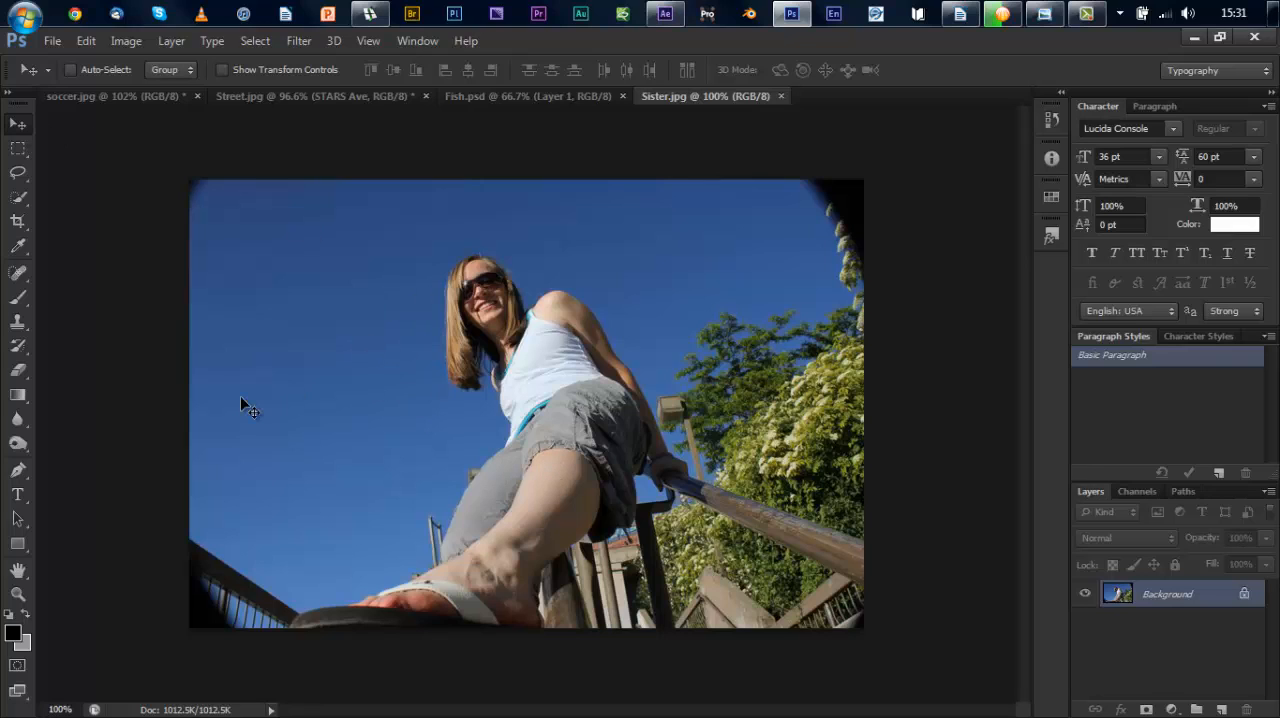
{"action": "left_click", "coordinate": [125, 40]}
{"action": "mouse_move", "coordinate": [166, 92]}
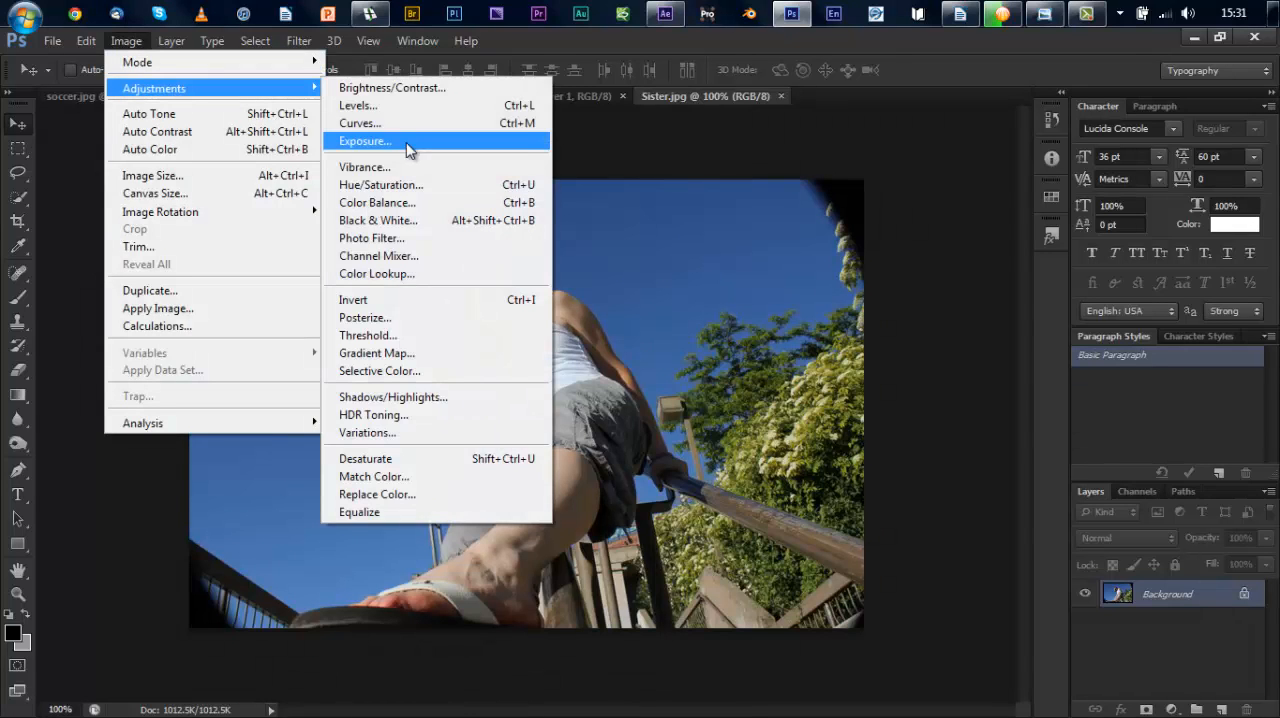
{"action": "left_click", "coordinate": [388, 110]}
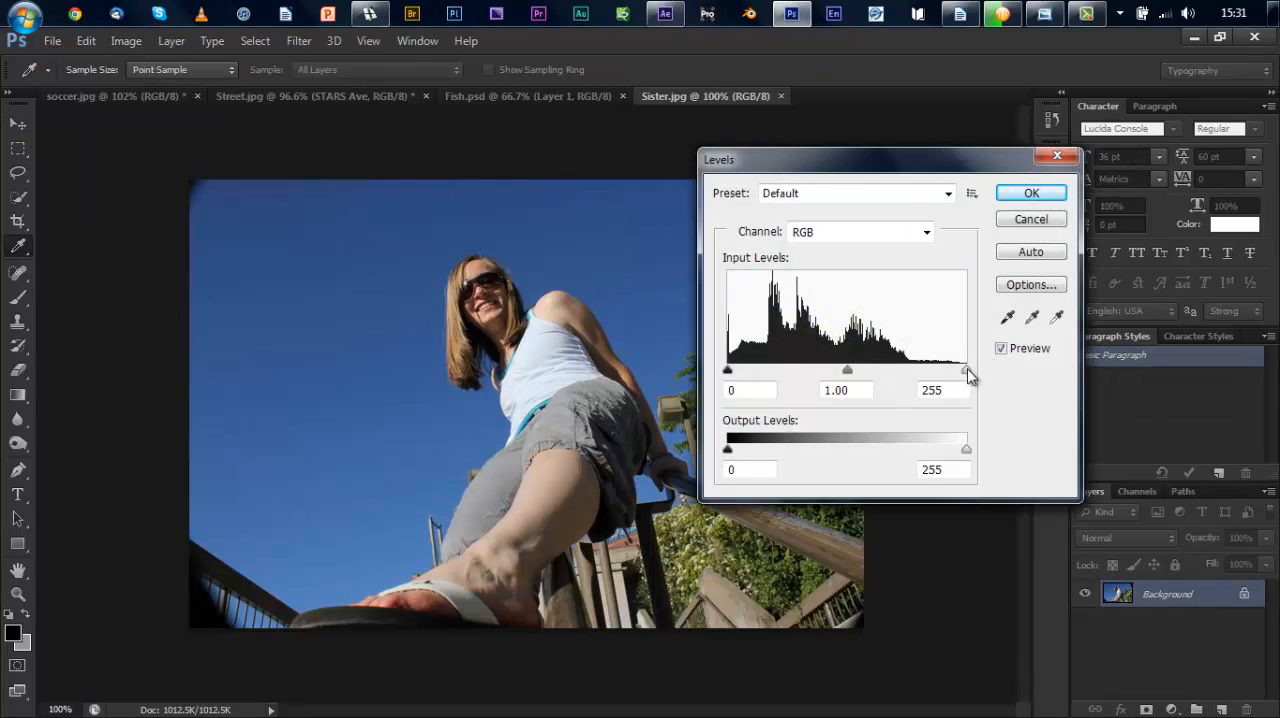
{"action": "left_click_drag", "start_coordinate": [967, 372], "coordinate": [914, 372]}
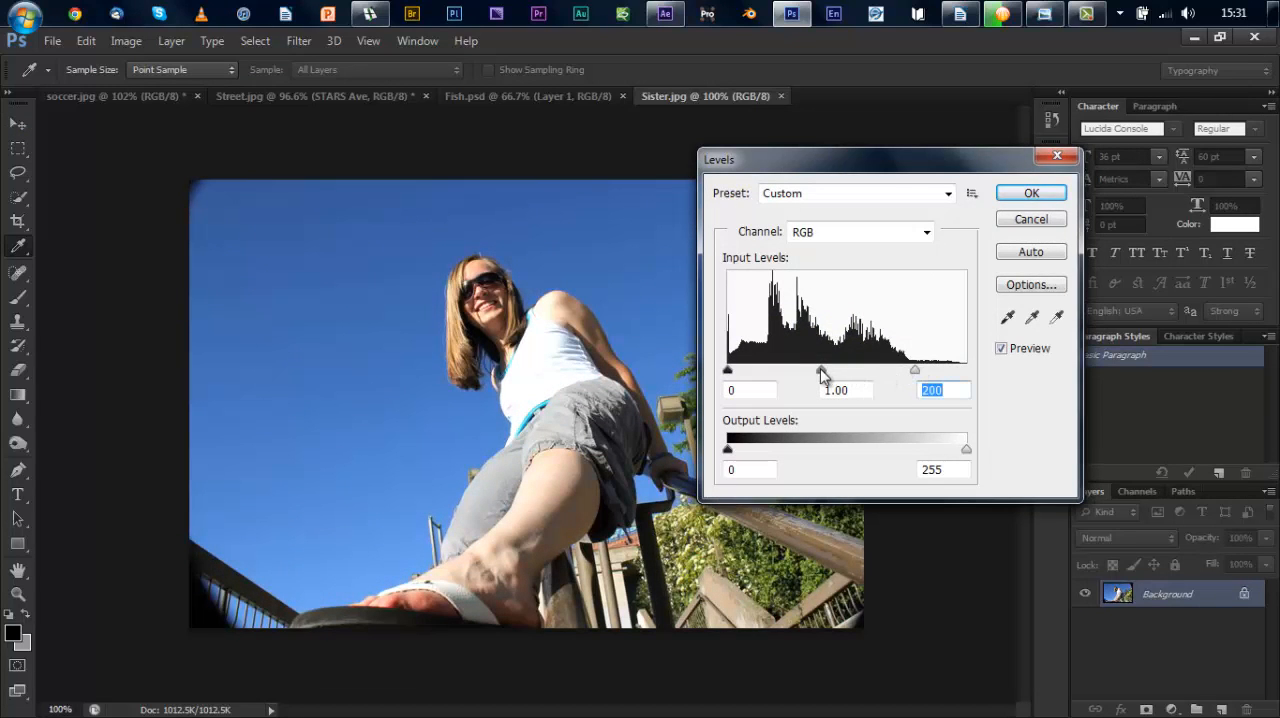
{"action": "left_click_drag", "start_coordinate": [822, 372], "coordinate": [840, 372]}
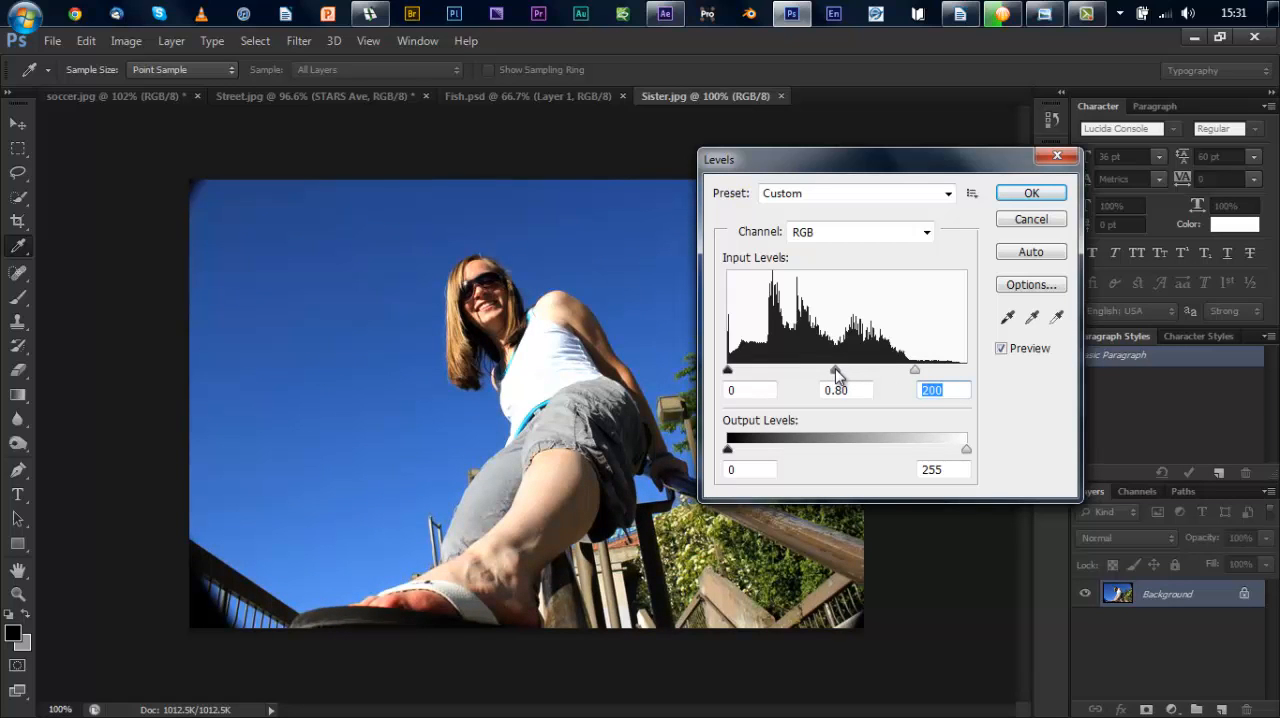
{"action": "left_click_drag", "start_coordinate": [836, 374], "coordinate": [837, 375]}
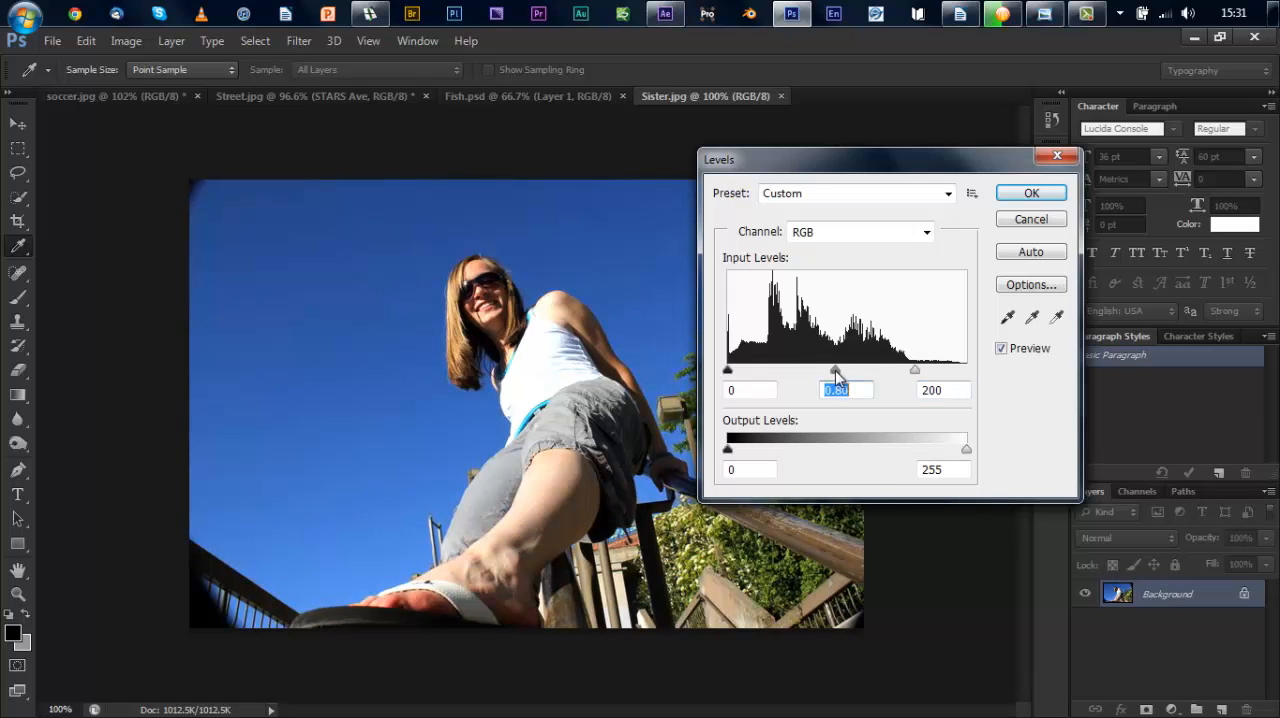
{"action": "left_click", "coordinate": [1031, 193]}
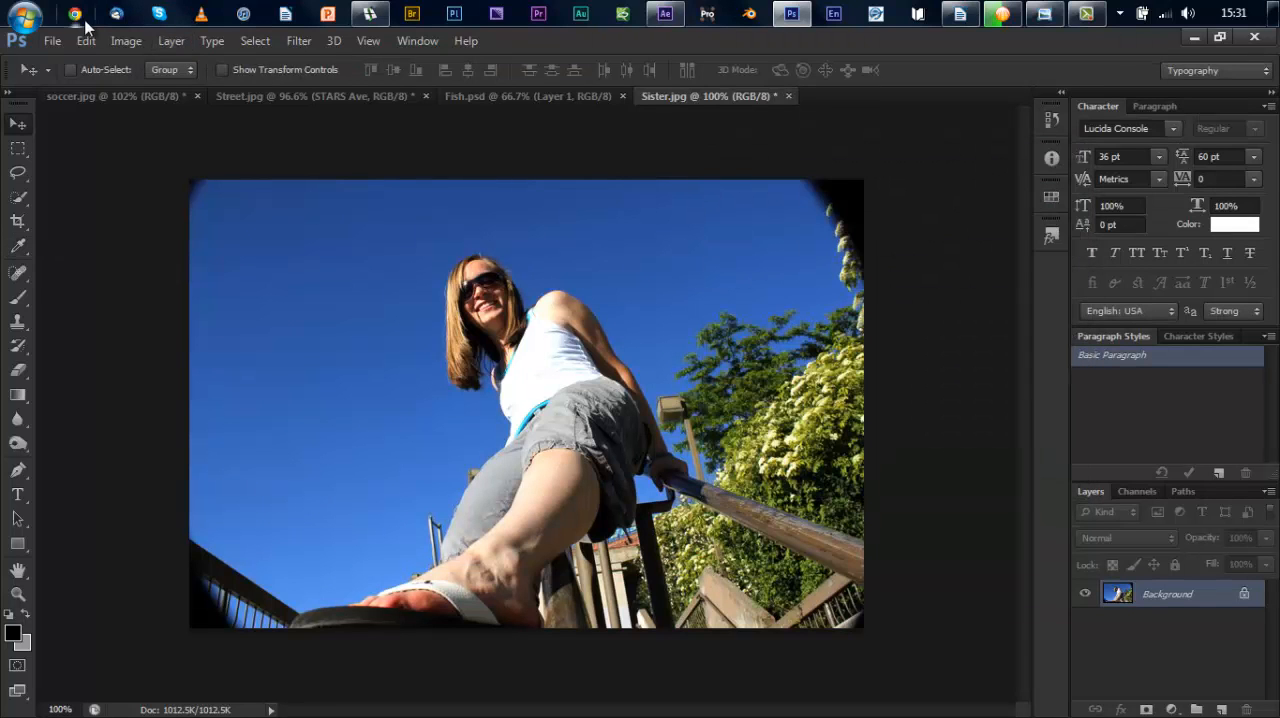
Step: Start a Curves adjustment and bend the Red channel with points at input 178, output 204 and input 79, output 76
{"action": "left_click", "coordinate": [126, 41]}
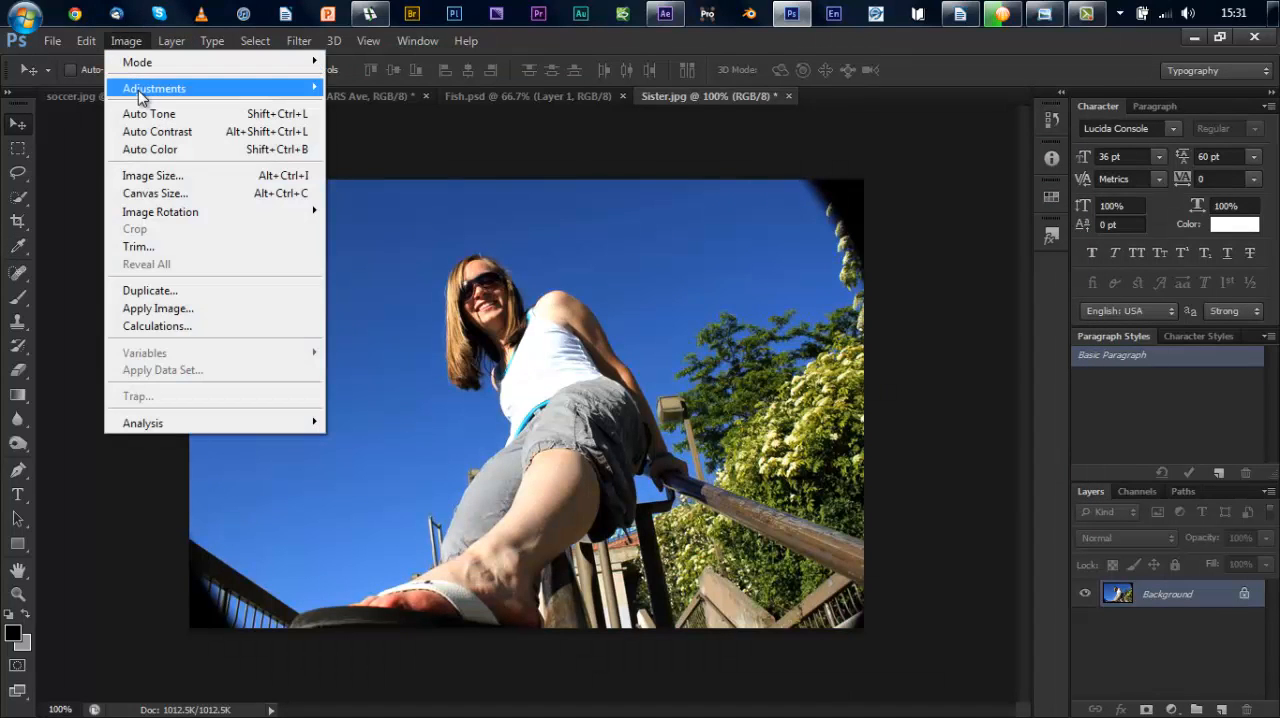
{"action": "mouse_move", "coordinate": [140, 95]}
{"action": "left_click", "coordinate": [380, 123]}
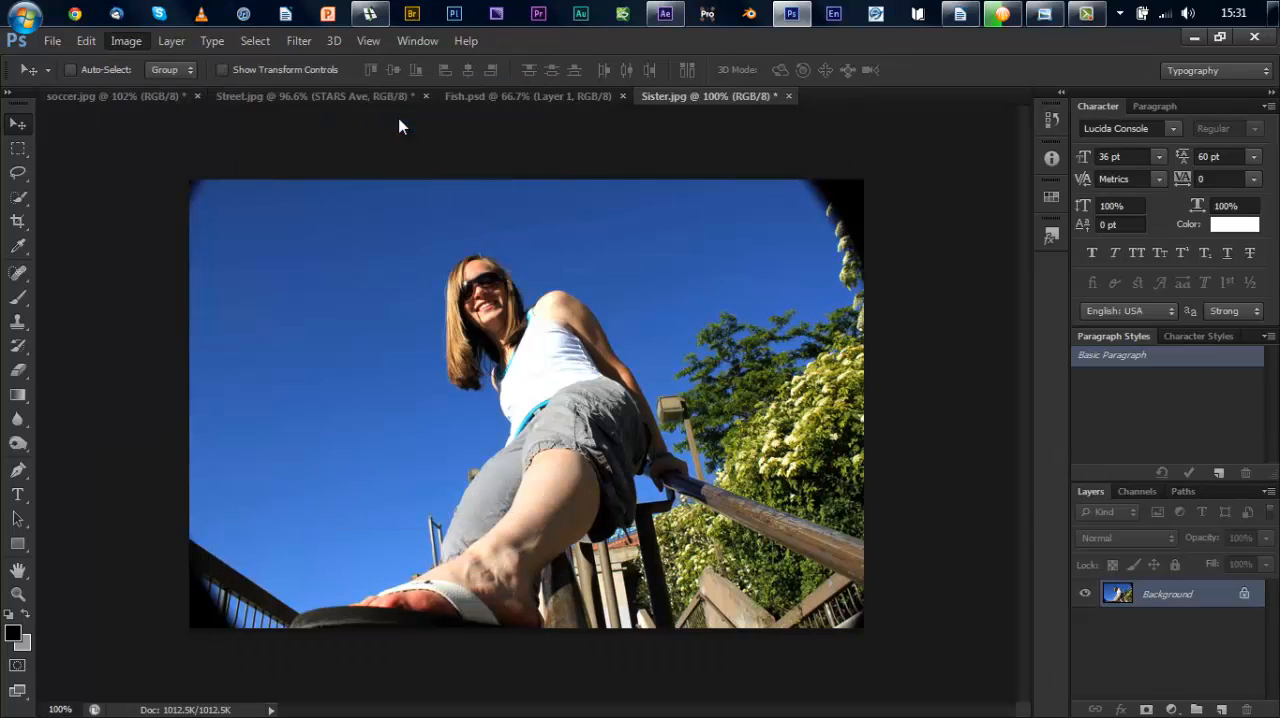
{"action": "left_click", "coordinate": [912, 166]}
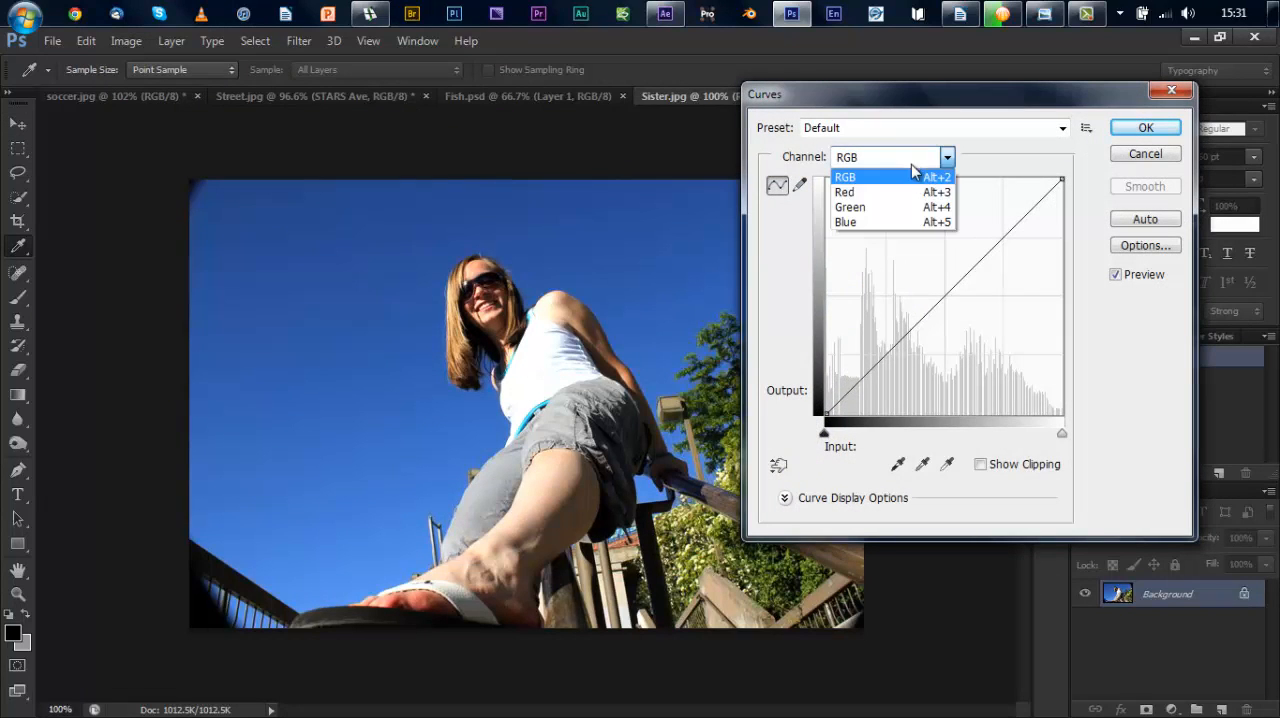
{"action": "left_click", "coordinate": [914, 197]}
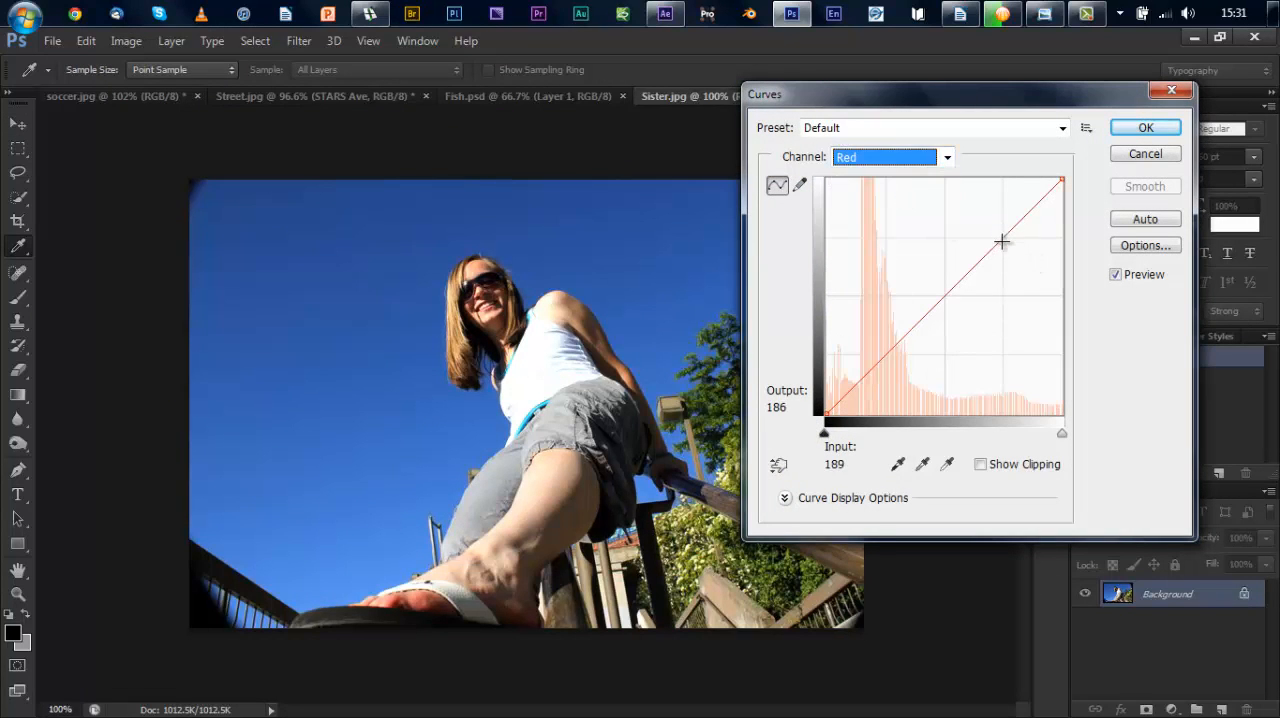
{"action": "left_click_drag", "start_coordinate": [1001, 241], "coordinate": [990, 226]}
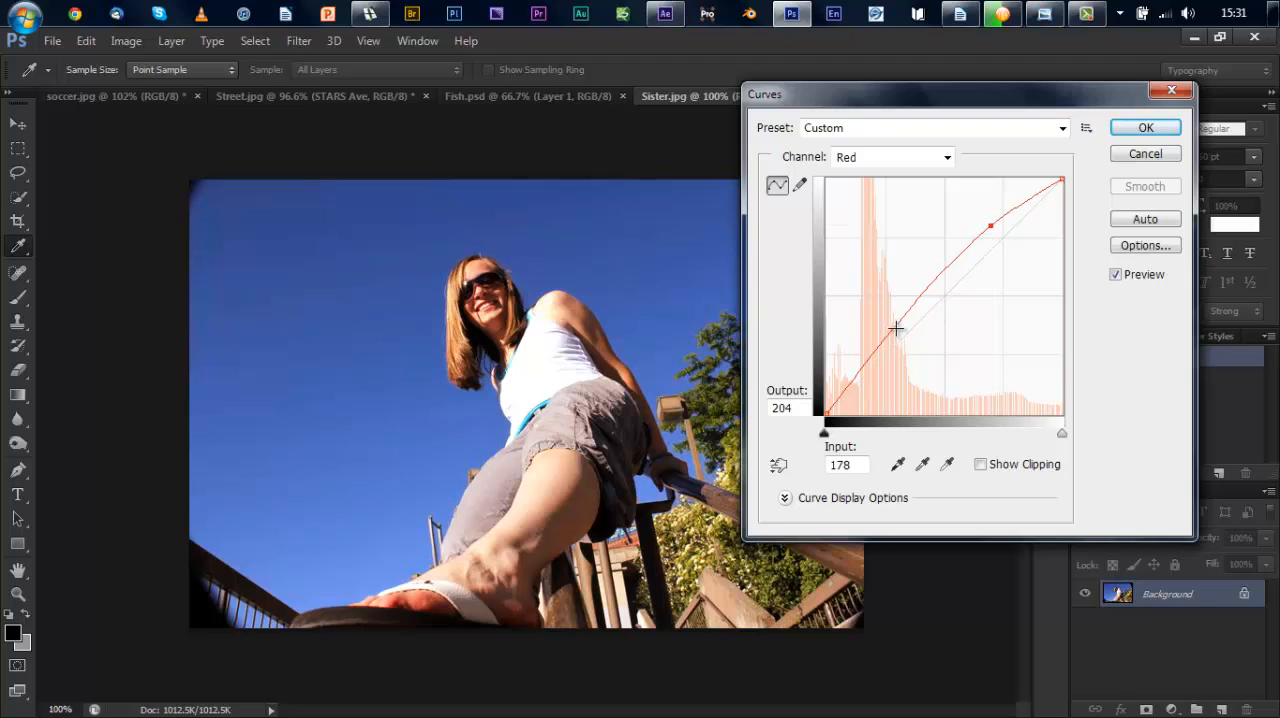
{"action": "mouse_move", "coordinate": [896, 327]}
{"action": "left_mouse_down"}
{"action": "mouse_move", "coordinate": [914, 350]}
{"action": "mouse_move", "coordinate": [899, 344]}
{"action": "left_mouse_up"}
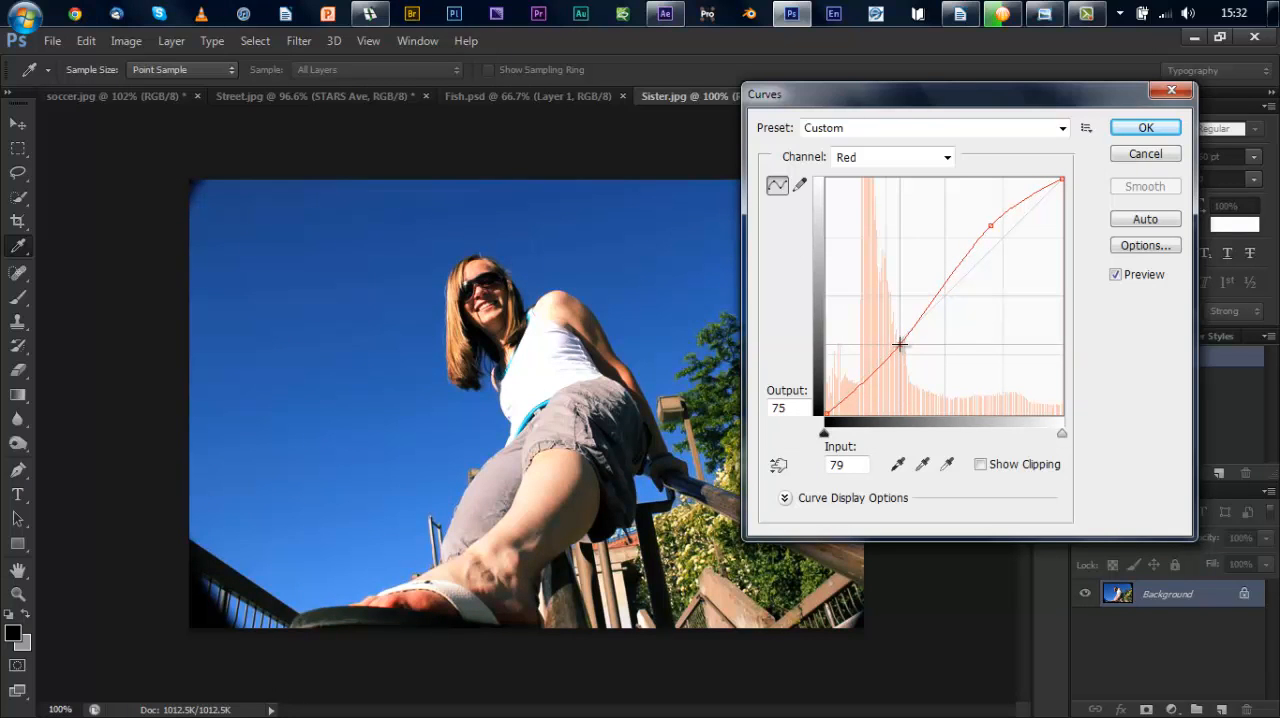
Step: Raise the Green channel curve slightly with a midpoint at input 121, output 132
{"action": "left_click", "coordinate": [946, 160]}
{"action": "left_click", "coordinate": [920, 206]}
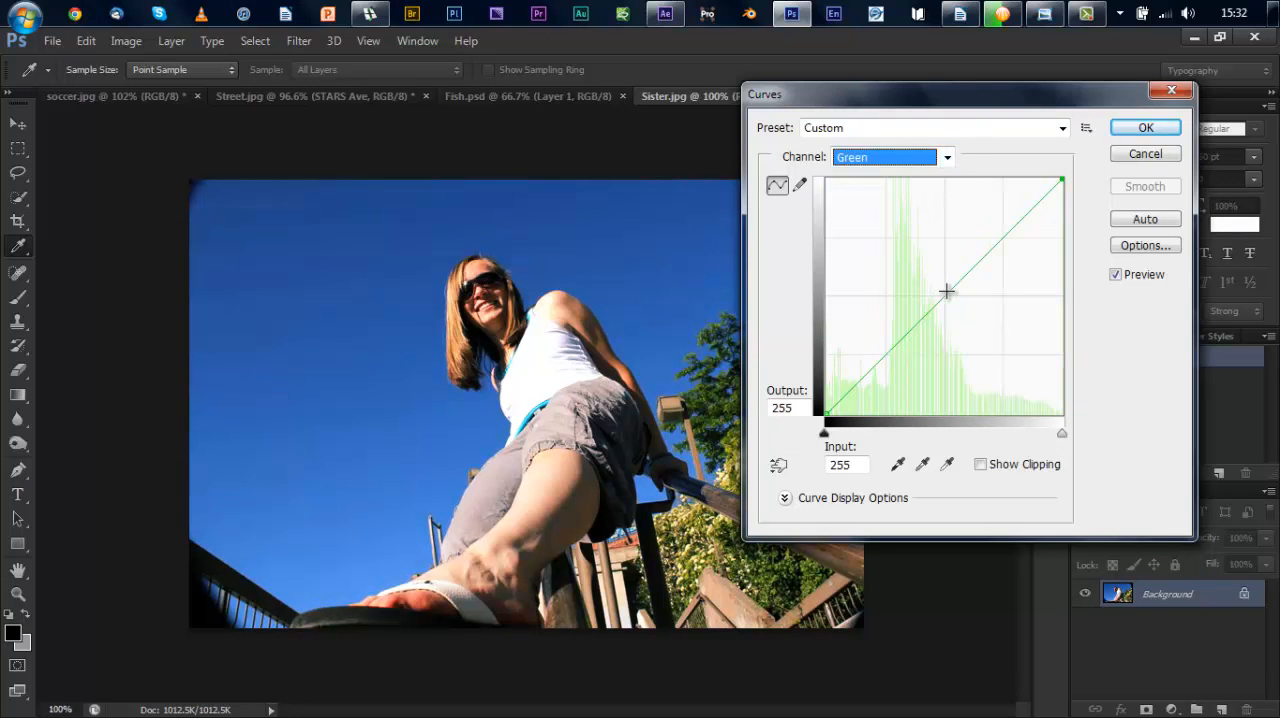
{"action": "left_click", "coordinate": [946, 297]}
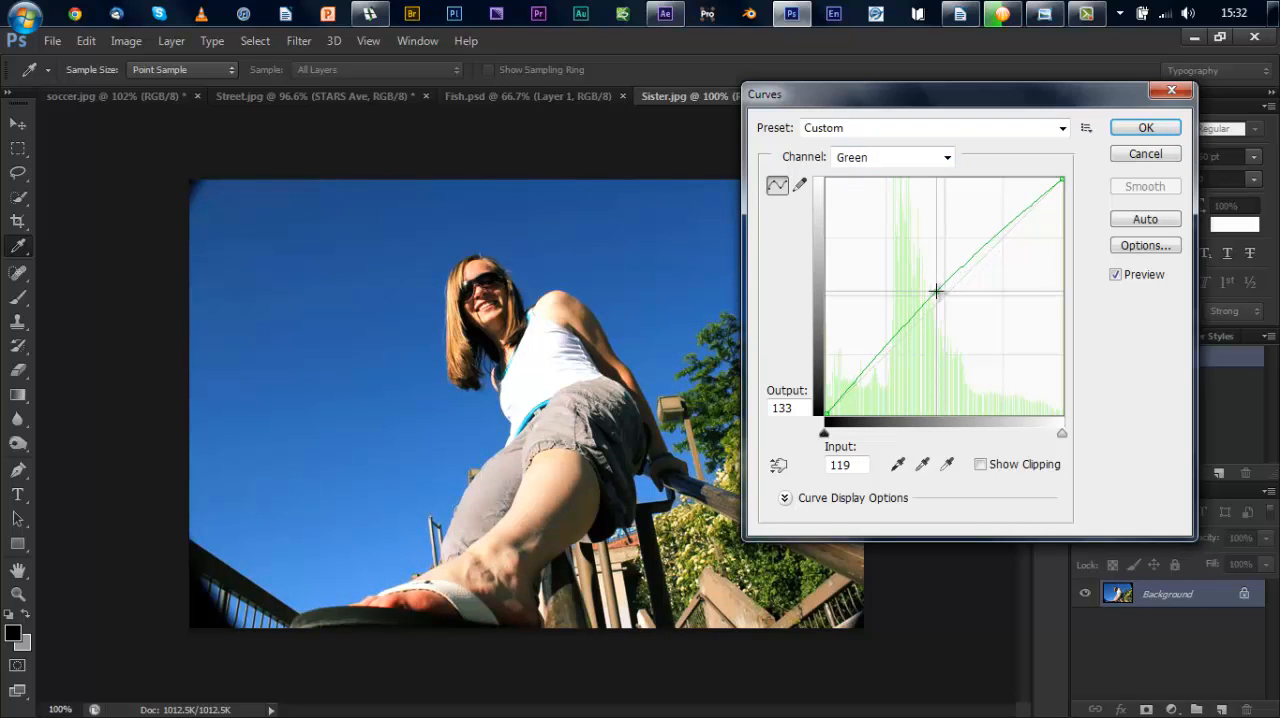
{"action": "left_click_drag", "start_coordinate": [933, 287], "coordinate": [929, 280]}
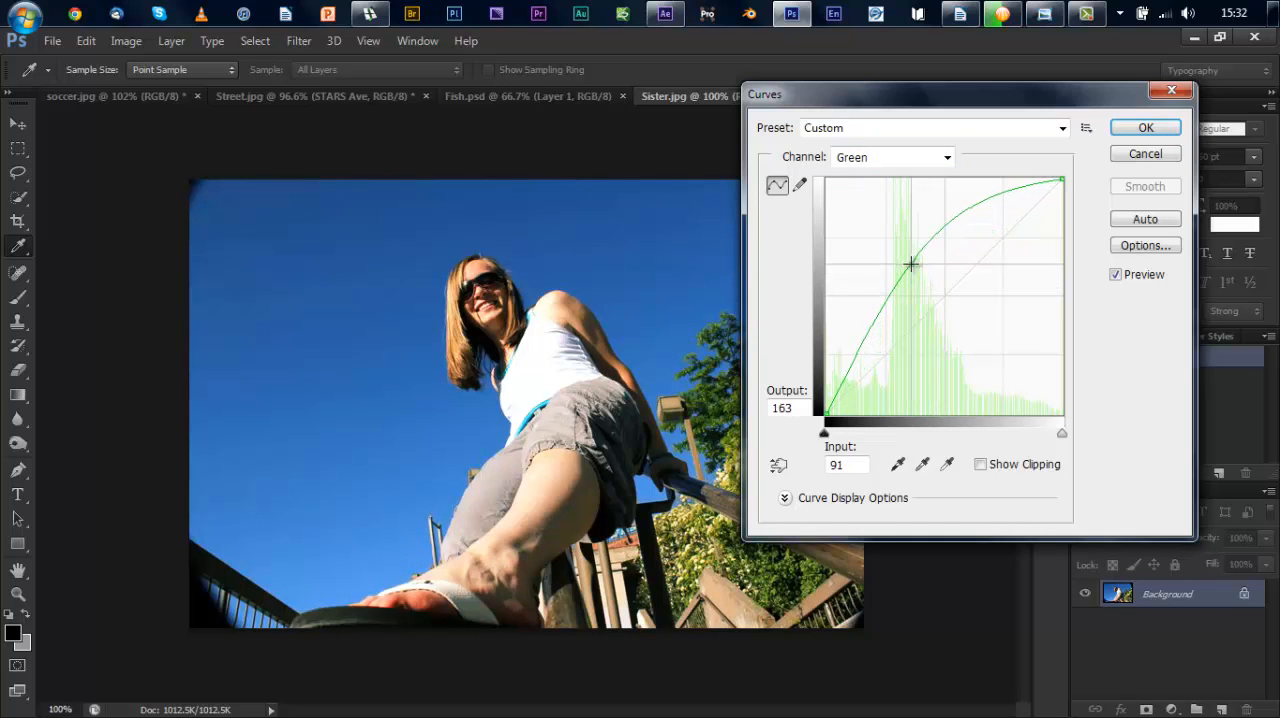
{"action": "left_click_drag", "start_coordinate": [933, 289], "coordinate": [933, 289]}
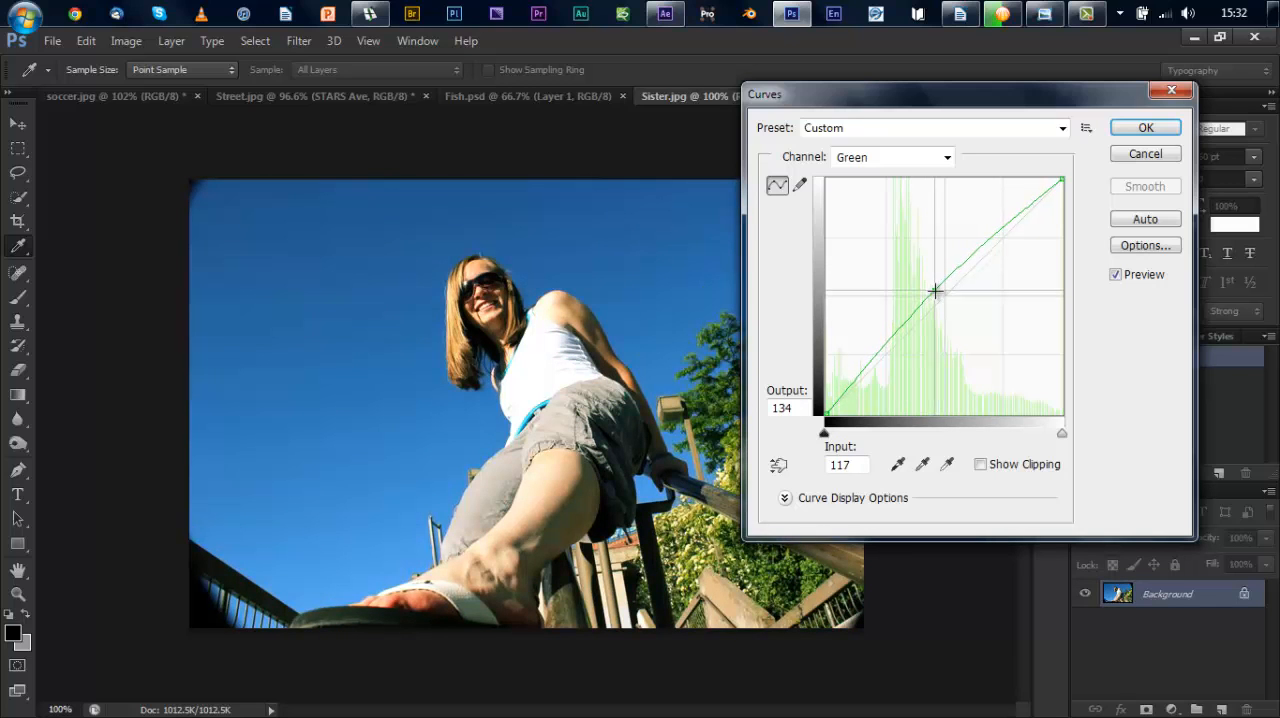
Step: Move the Red channel's upper curve point to input 175, output 208, and apply the Curves adjustment
{"action": "left_click", "coordinate": [943, 158]}
{"action": "left_click", "coordinate": [932, 192]}
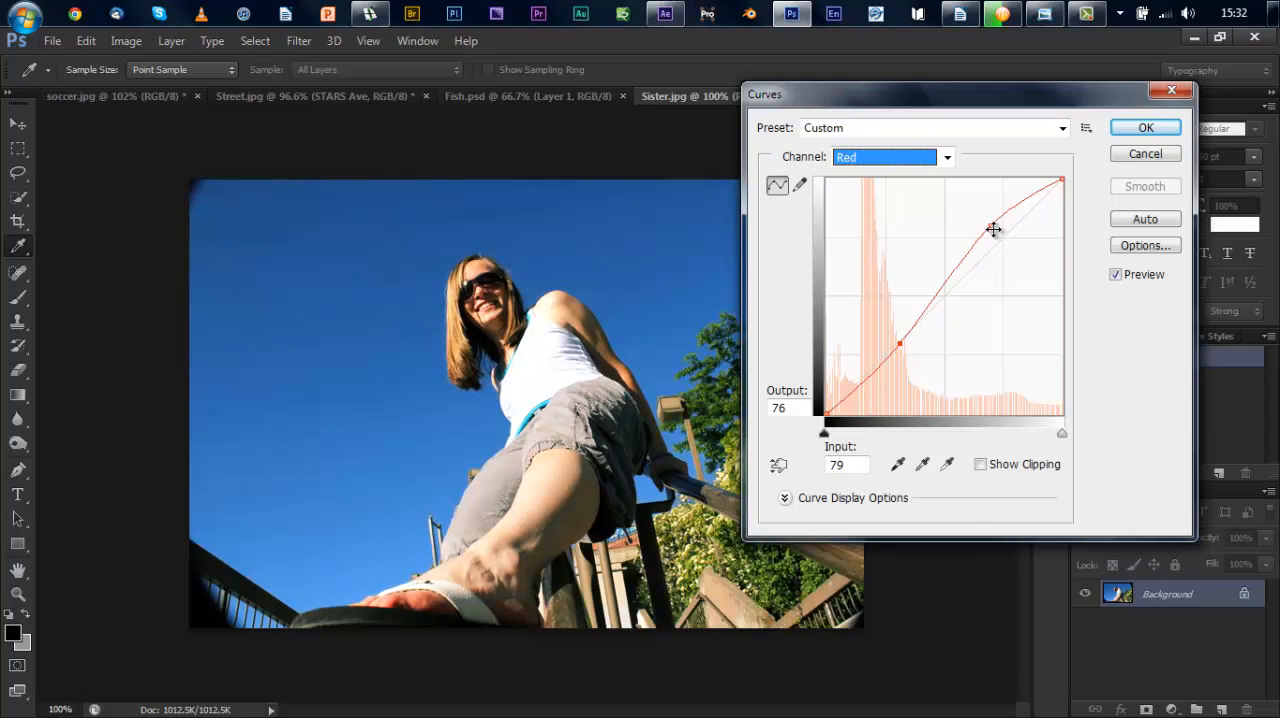
{"action": "mouse_move", "coordinate": [993, 229]}
{"action": "left_mouse_down"}
{"action": "mouse_move", "coordinate": [963, 209]}
{"action": "mouse_move", "coordinate": [987, 226]}
{"action": "left_mouse_up"}
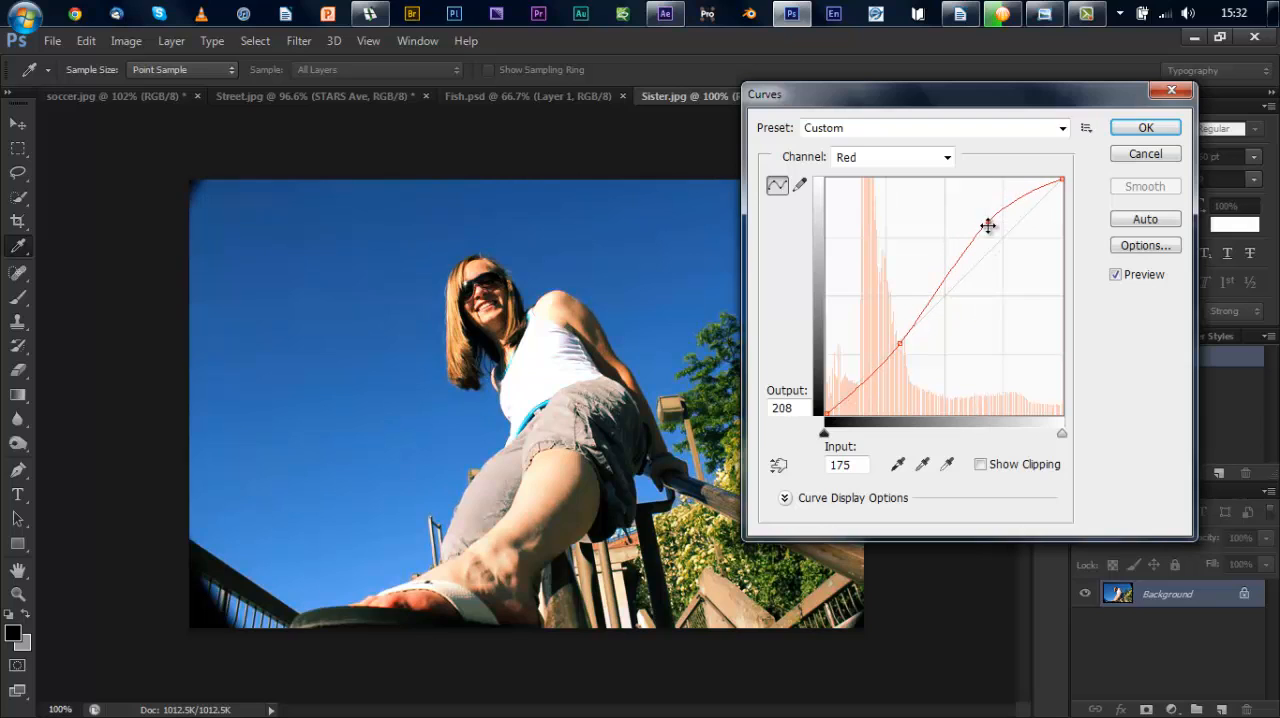
{"action": "left_click", "coordinate": [1141, 128]}
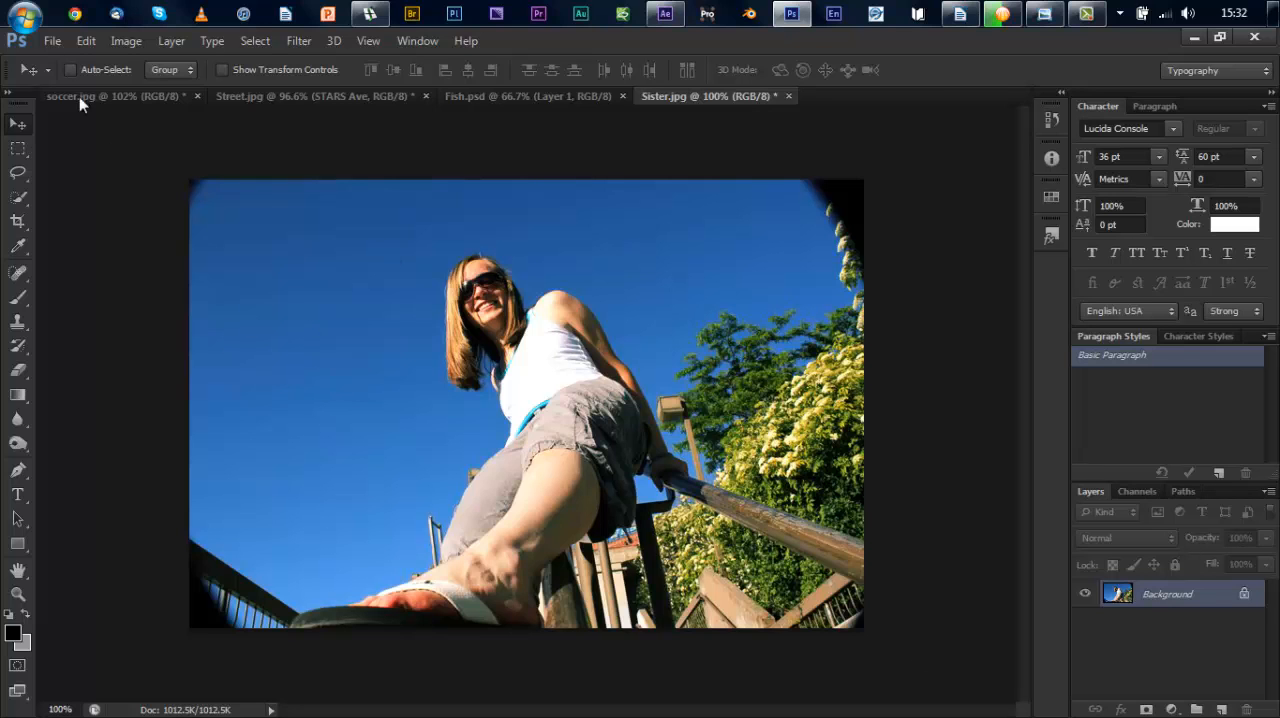
Step: Open dirty_blue_window_glass_texture-1280x800.jpg from the Grunge_Textures folder inside Pictures > Textures
{"action": "left_click", "coordinate": [53, 42]}
{"action": "left_click", "coordinate": [64, 75]}
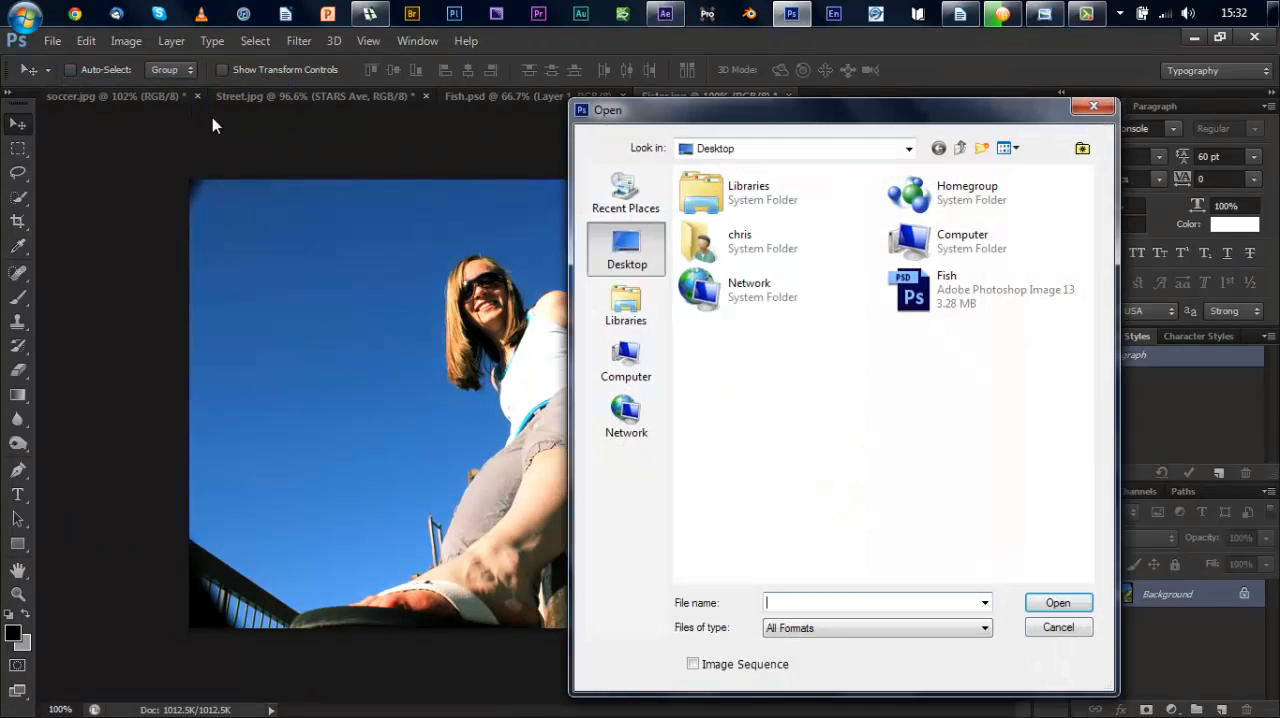
{"action": "left_click", "coordinate": [629, 328]}
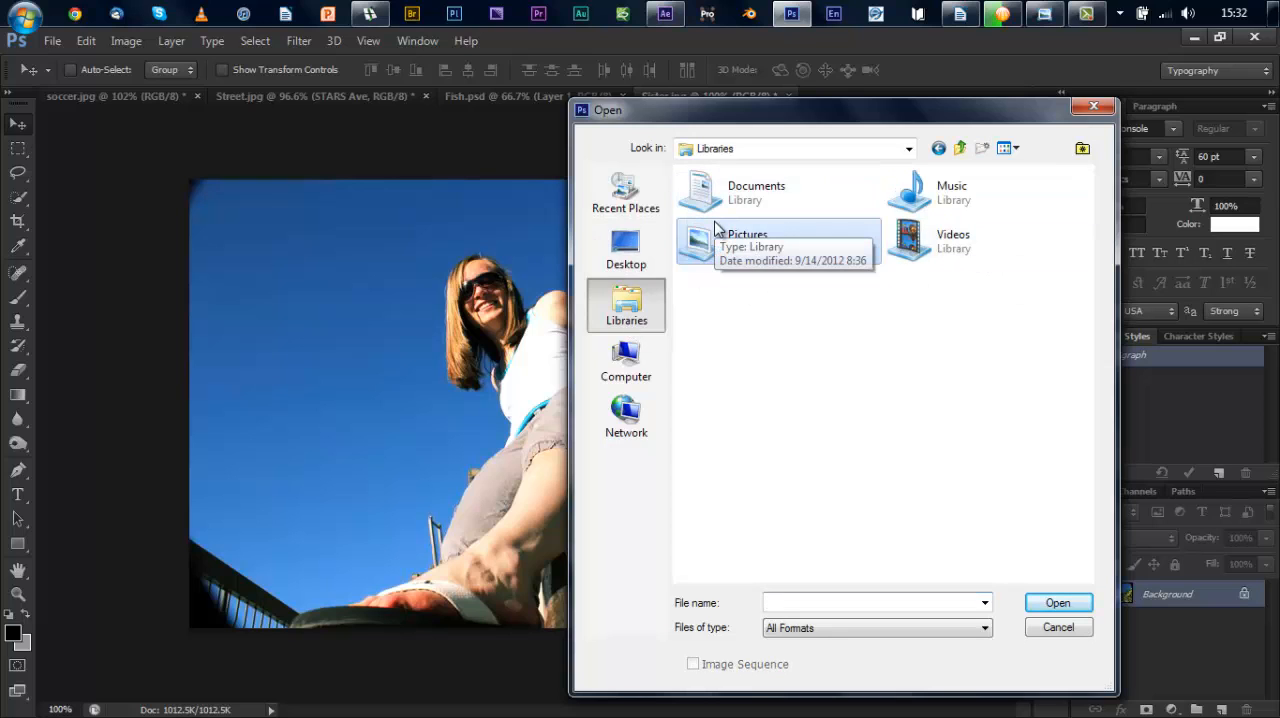
{"action": "double_click", "coordinate": [714, 229]}
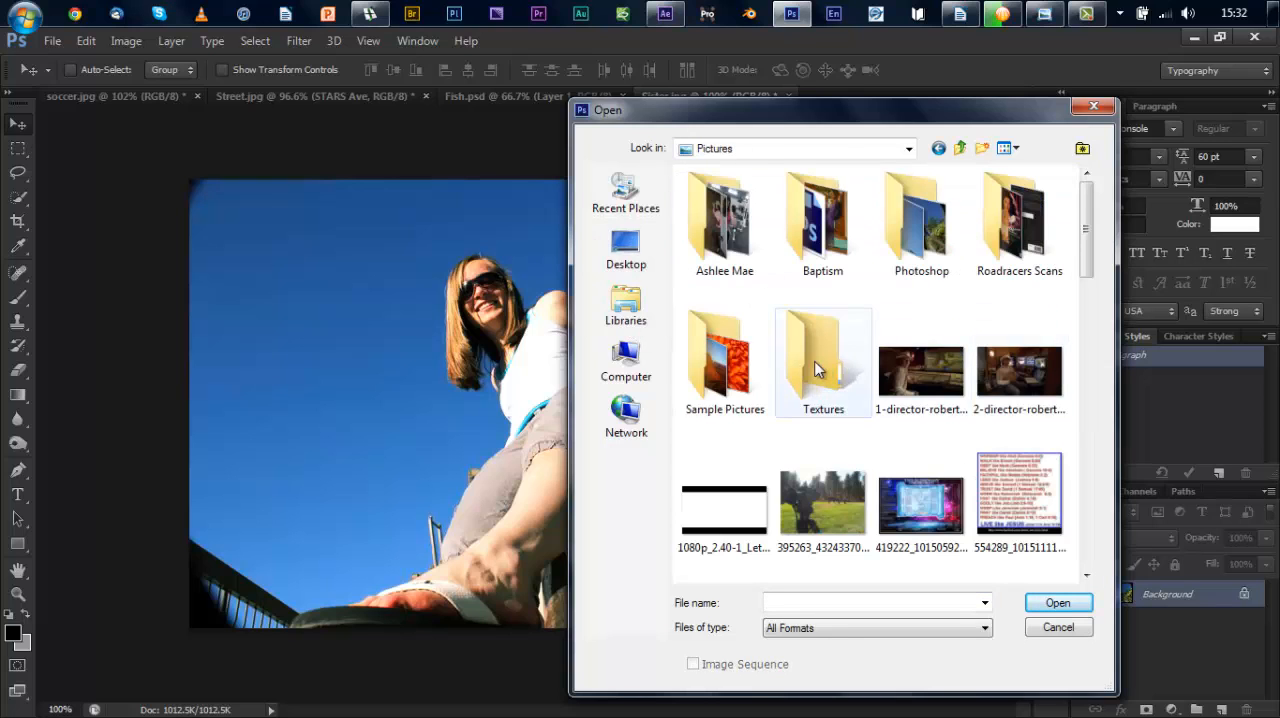
{"action": "double_click", "coordinate": [815, 366]}
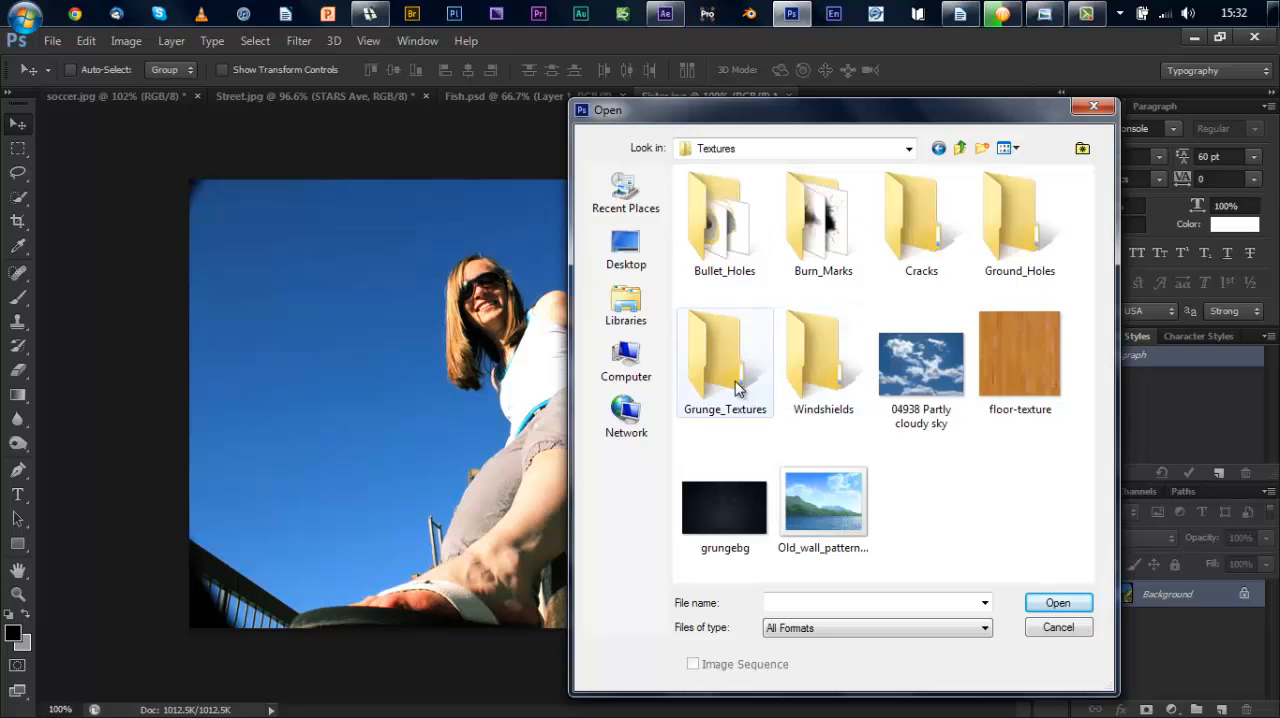
{"action": "double_click", "coordinate": [735, 380]}
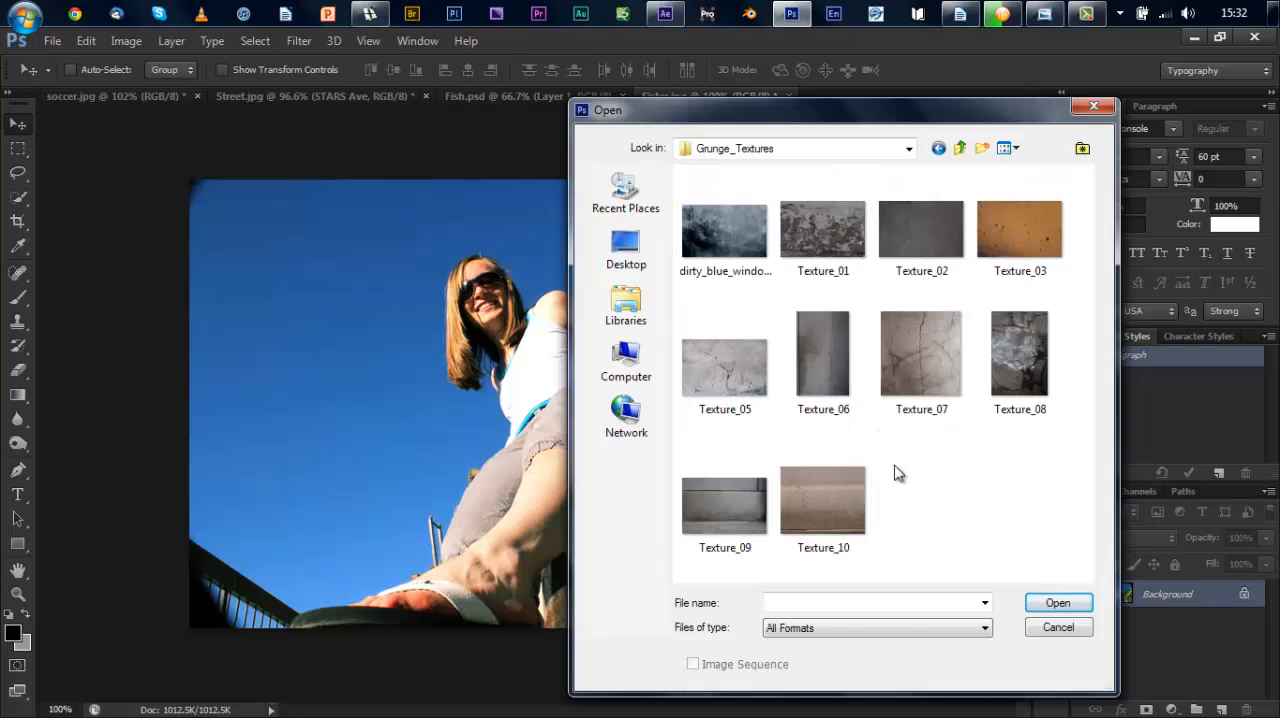
{"action": "left_click", "coordinate": [728, 225]}
{"action": "left_click", "coordinate": [1055, 604]}
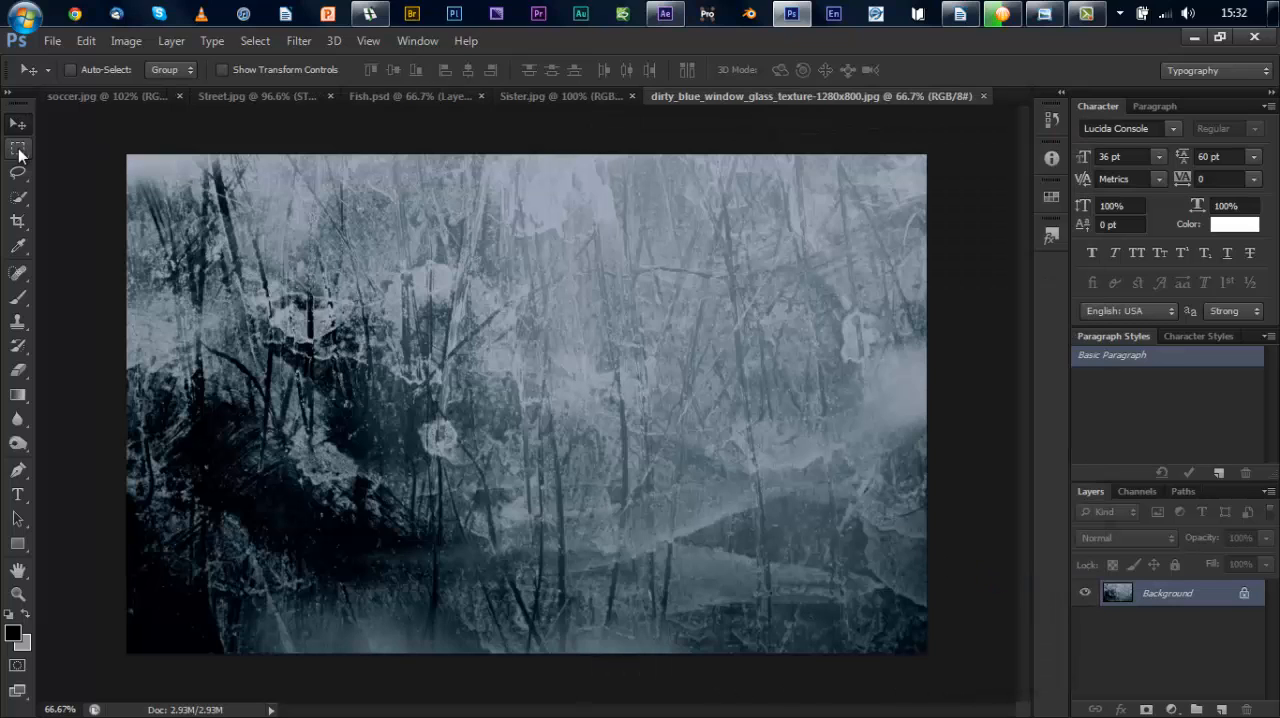
Step: Select the whole texture image with a rectangular marquee and copy it into Sister.jpg as a new layer
{"action": "left_click", "coordinate": [17, 148]}
{"action": "left_click_drag", "start_coordinate": [126, 154], "coordinate": [949, 688]}
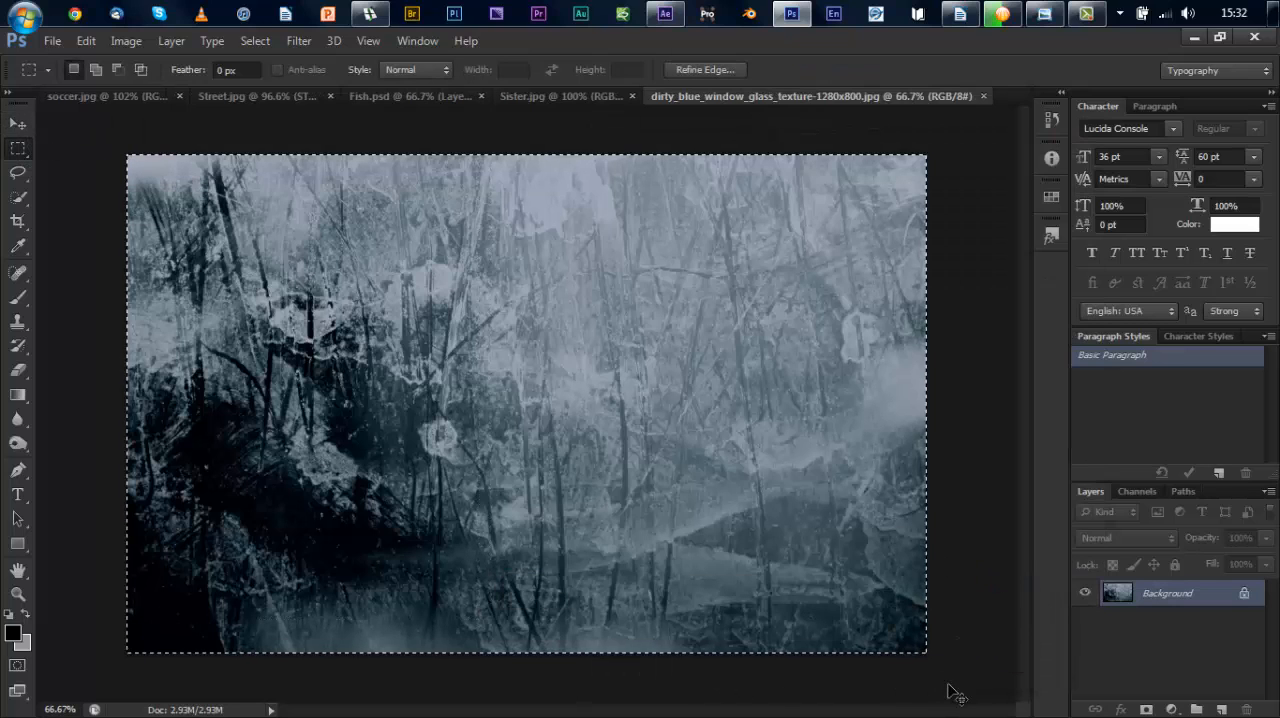
{"action": "left_click", "coordinate": [563, 96]}
{"action": "key", "text": "ctrl+v"}
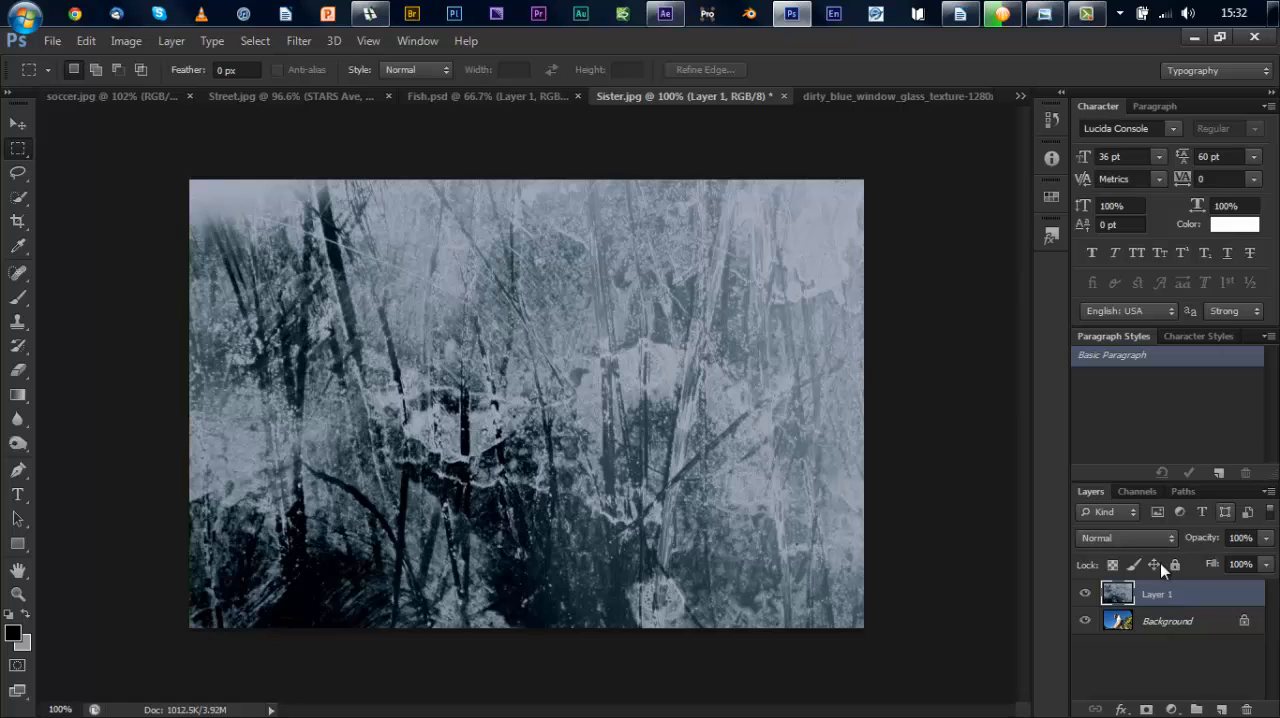
Step: Try the texture layer's blend modes from Color Burn through Luminosity and settle on Soft Light
{"action": "left_click", "coordinate": [1167, 537]}
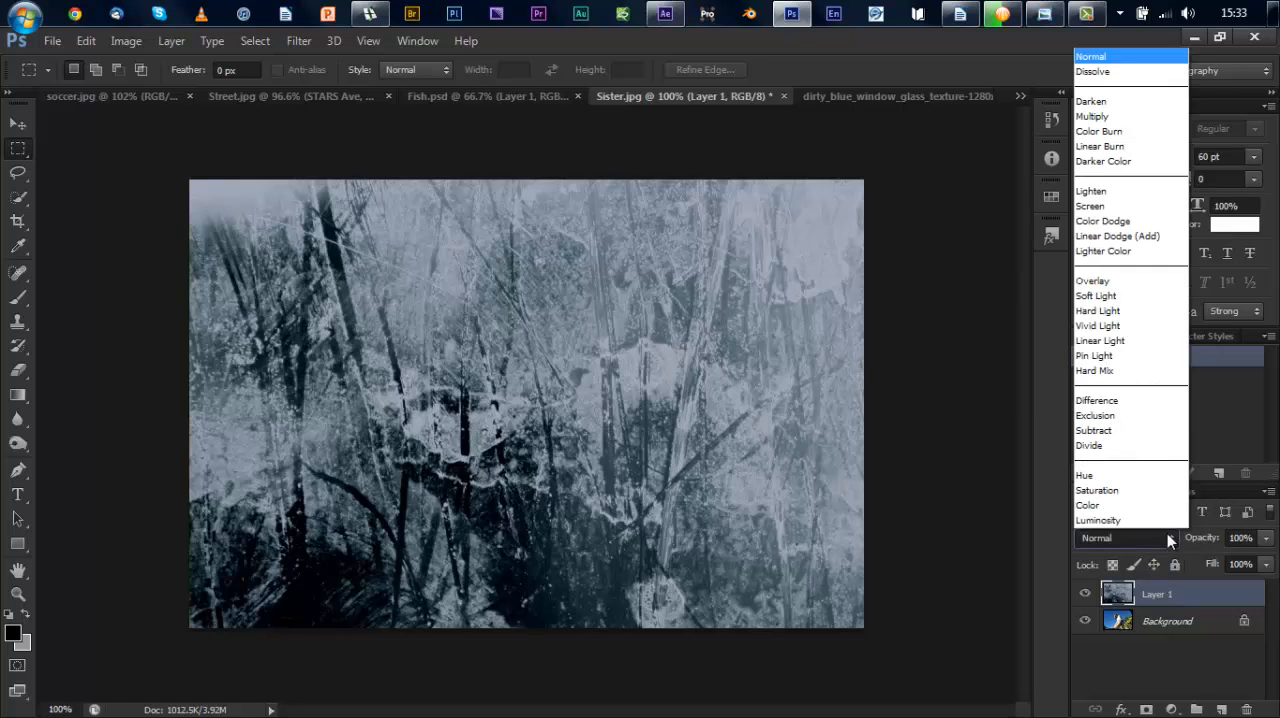
{"action": "left_click", "coordinate": [1107, 131]}
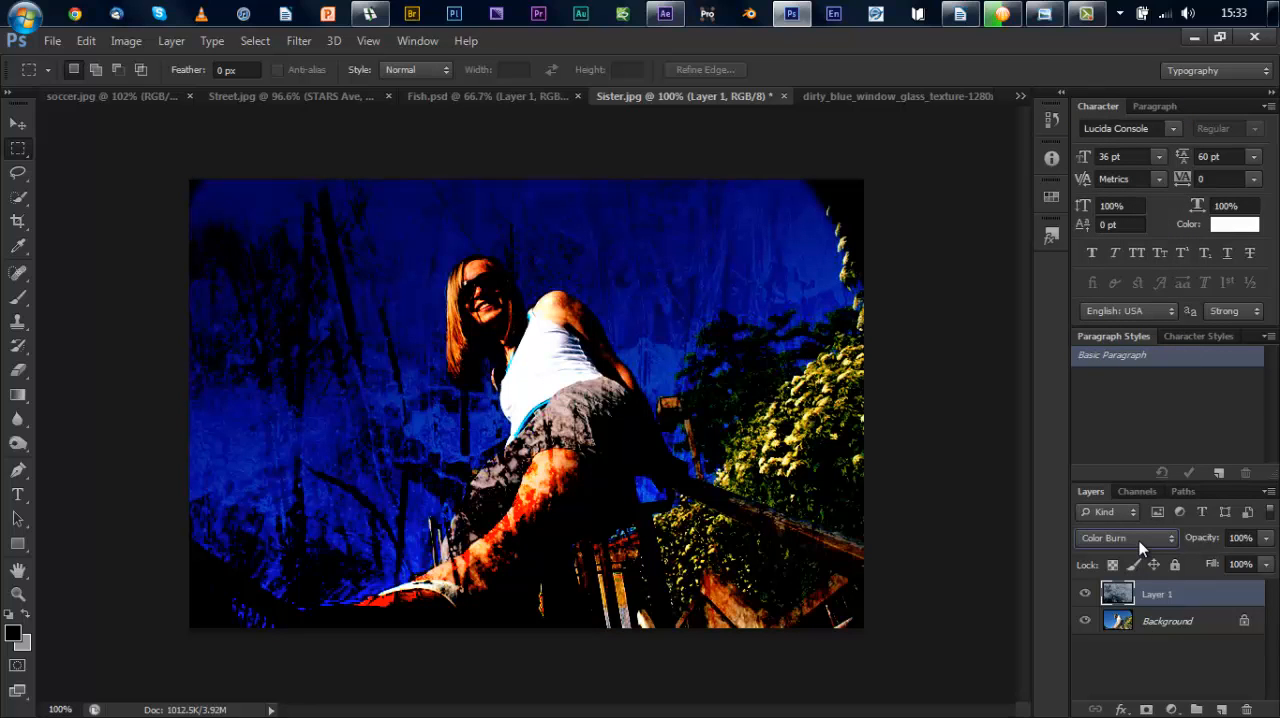
{"action": "scroll", "coordinate": [1140, 545], "scroll_direction": "down", "scroll_amount": 1}
{"action": "scroll", "coordinate": [1140, 545], "scroll_direction": "down", "scroll_amount": 1}
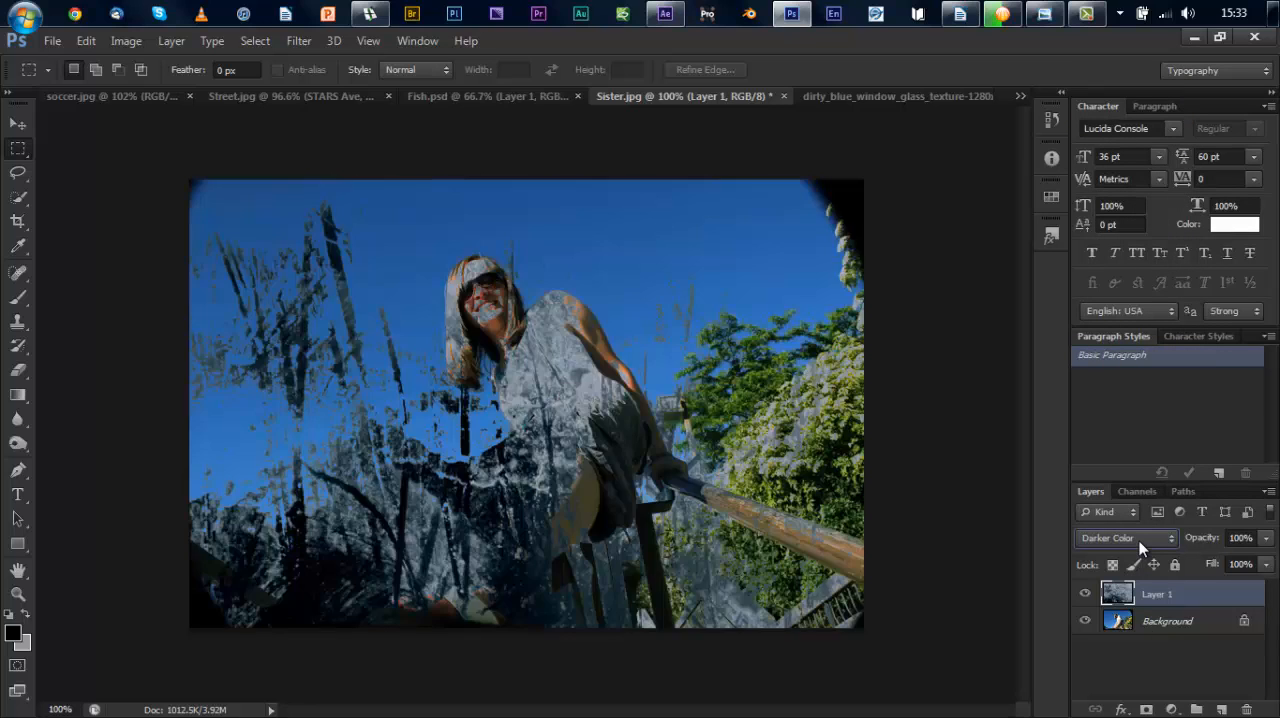
{"action": "scroll", "coordinate": [1140, 545], "scroll_direction": "down", "scroll_amount": 1}
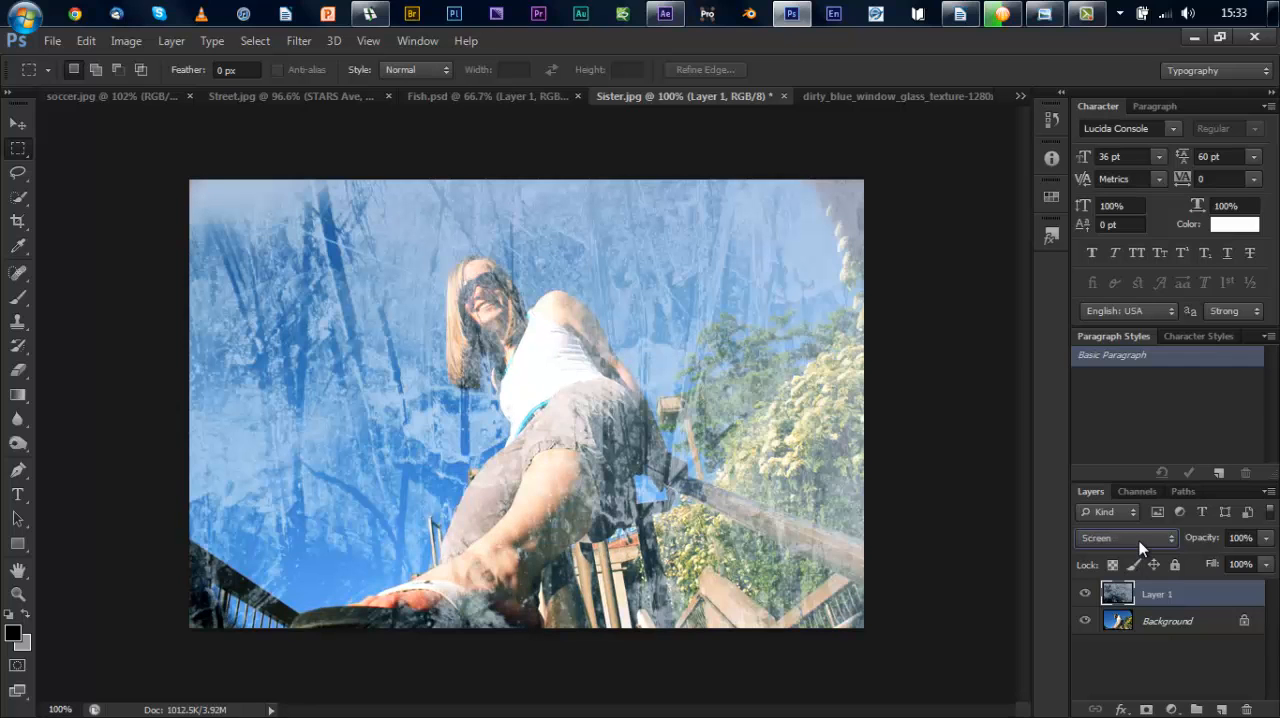
{"action": "scroll", "coordinate": [1140, 545], "scroll_direction": "down", "scroll_amount": 2}
{"action": "scroll", "coordinate": [1140, 545], "scroll_direction": "down", "scroll_amount": 2}
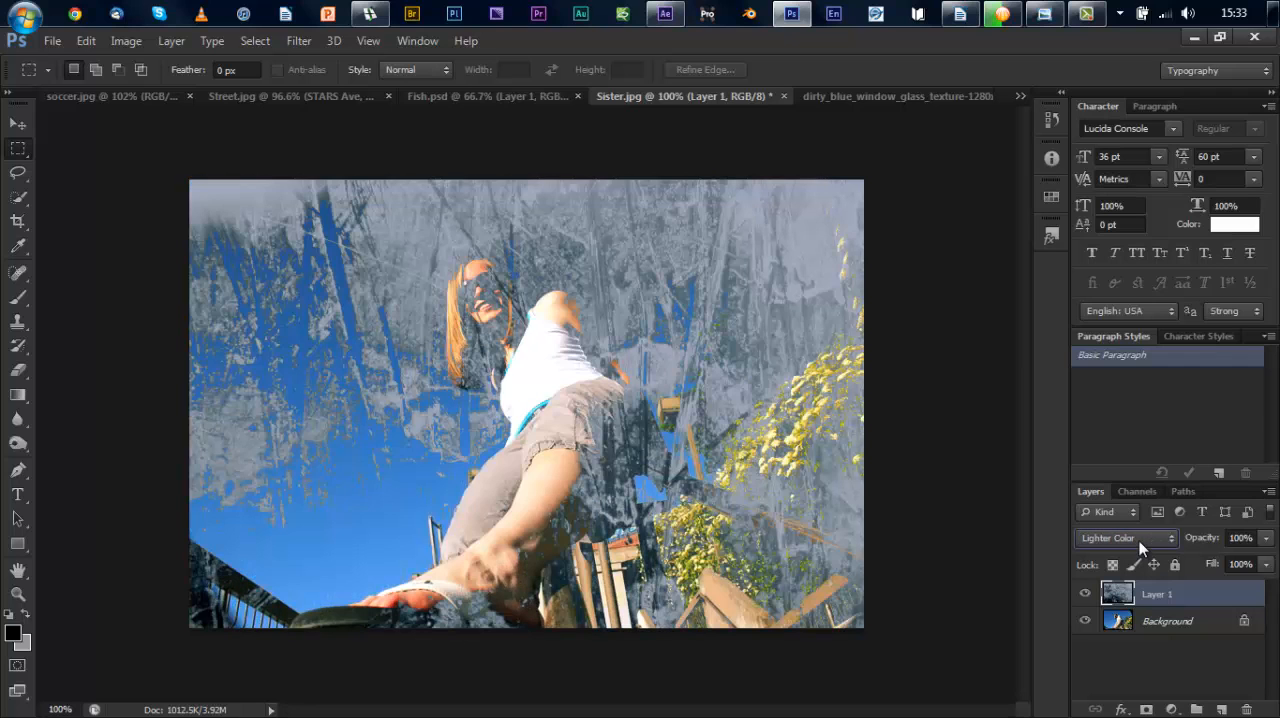
{"action": "scroll", "coordinate": [1140, 545], "scroll_direction": "down", "scroll_amount": 1}
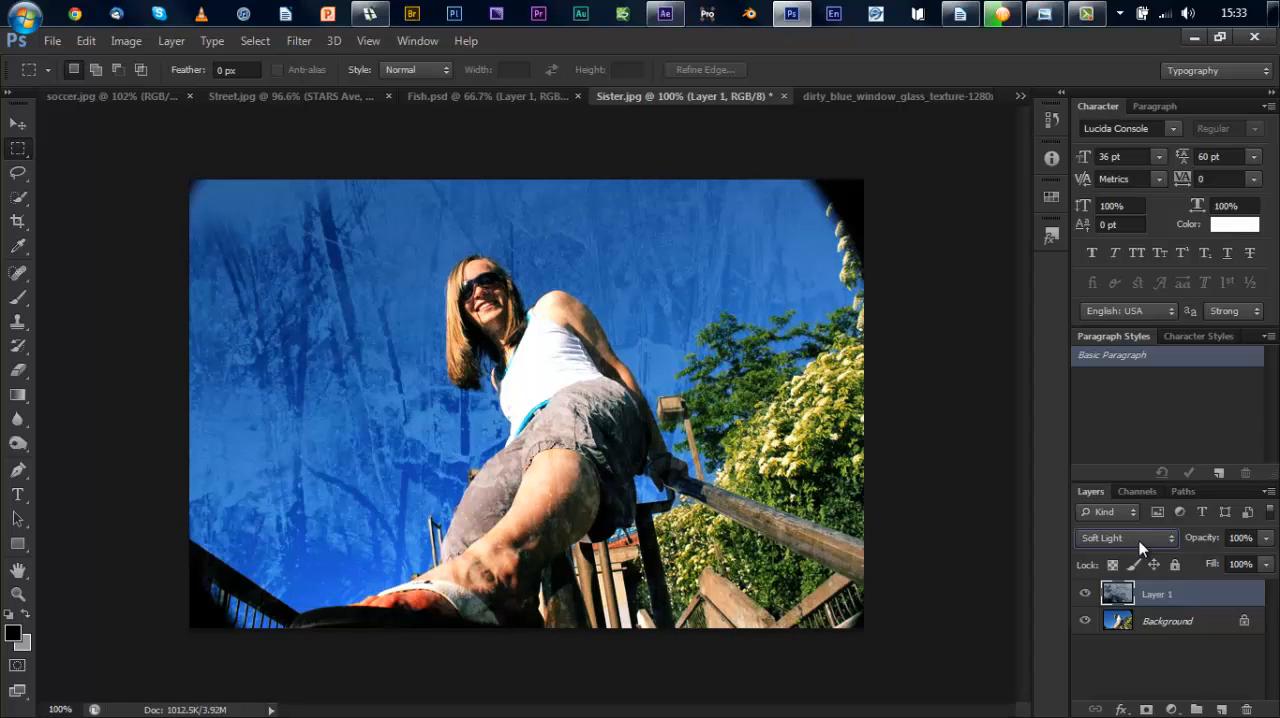
{"action": "scroll", "coordinate": [1140, 545], "scroll_direction": "down", "scroll_amount": 2}
{"action": "scroll", "coordinate": [1140, 545], "scroll_direction": "down", "scroll_amount": 4}
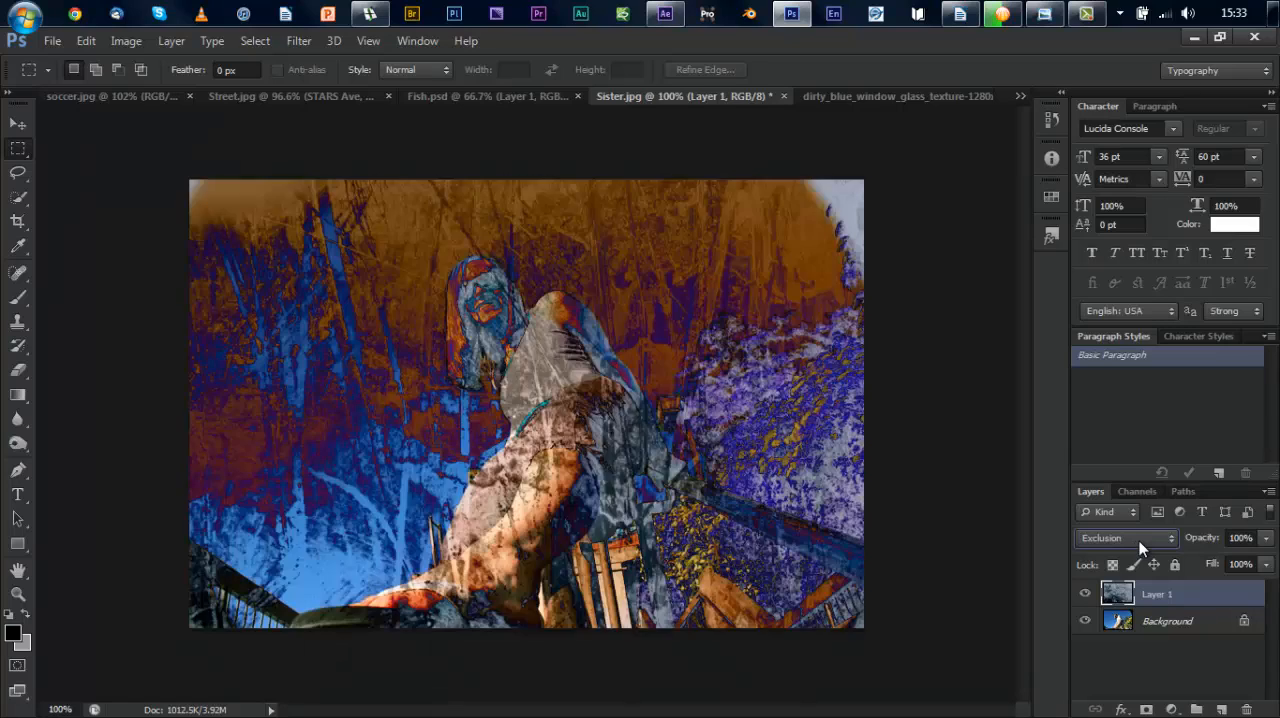
{"action": "scroll", "coordinate": [1140, 545], "scroll_direction": "down", "scroll_amount": 4}
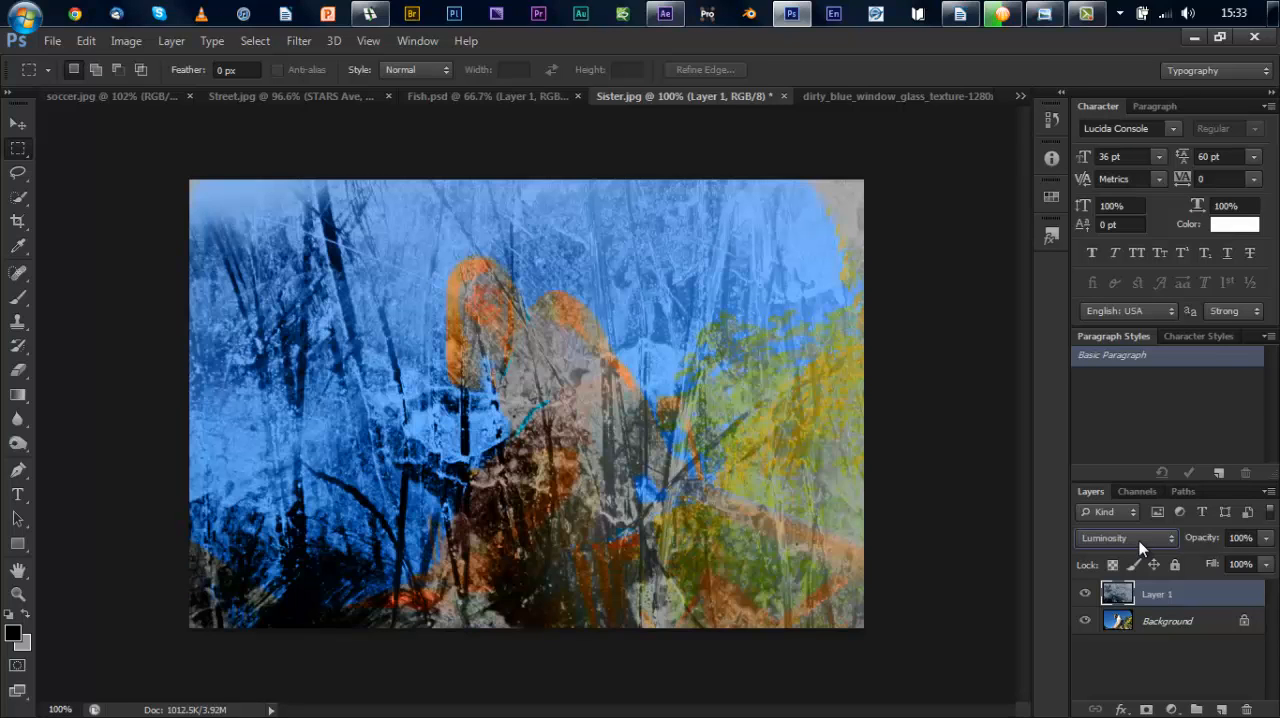
{"action": "scroll", "coordinate": [1140, 545], "scroll_direction": "up", "scroll_amount": 1}
{"action": "scroll", "coordinate": [1140, 545], "scroll_direction": "up", "scroll_amount": 4}
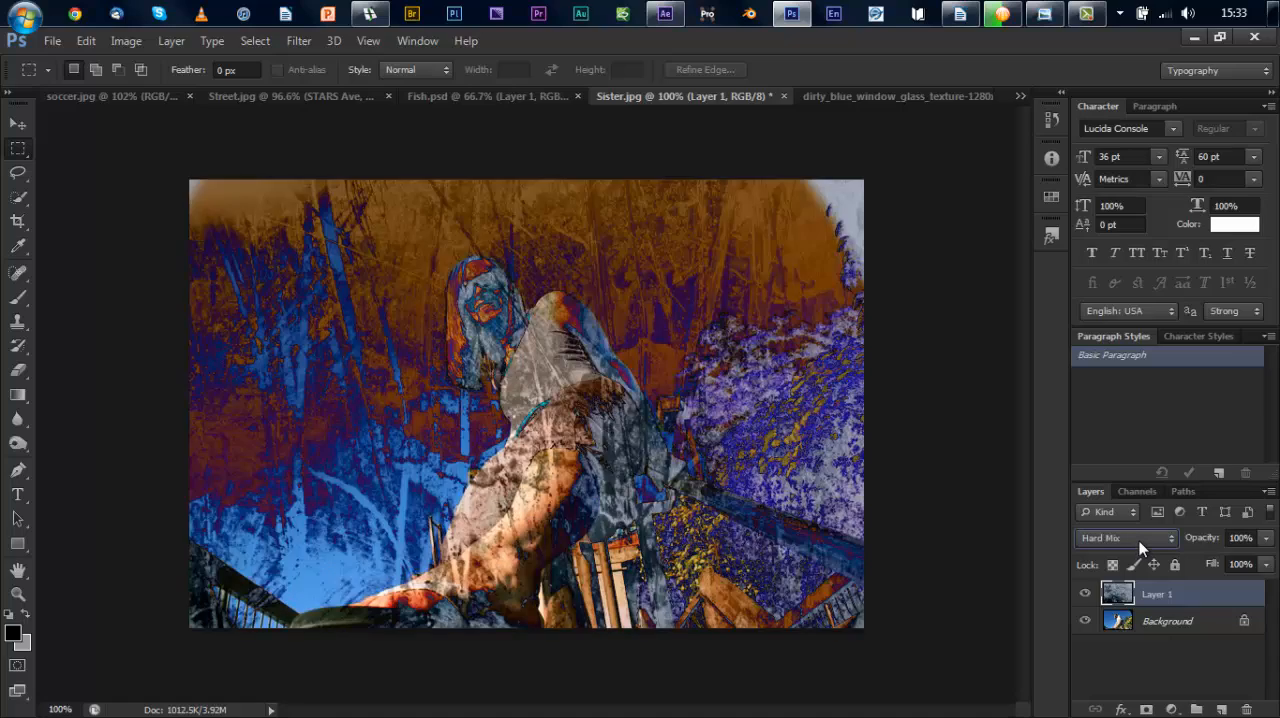
{"action": "scroll", "coordinate": [1140, 543], "scroll_direction": "up", "scroll_amount": 3}
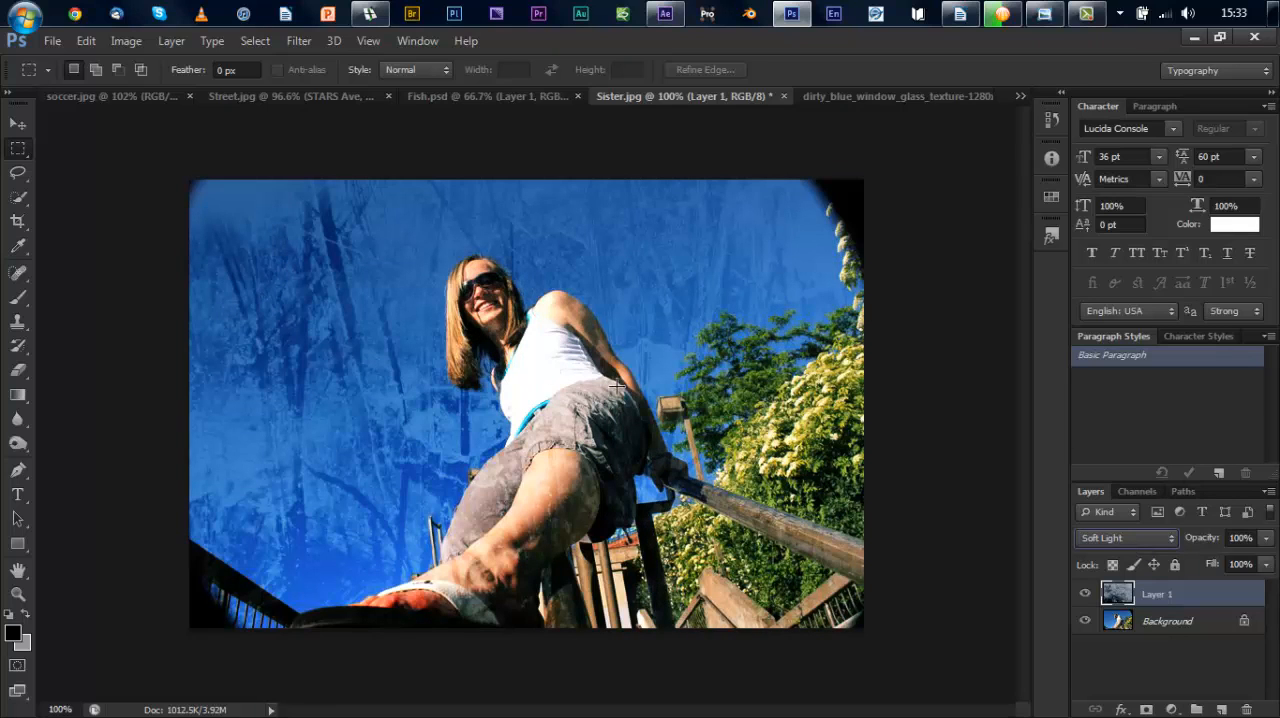
Step: Scale the texture layer to about 58% of its width and reposition it to cover the whole photo
{"action": "left_click", "coordinate": [96, 40]}
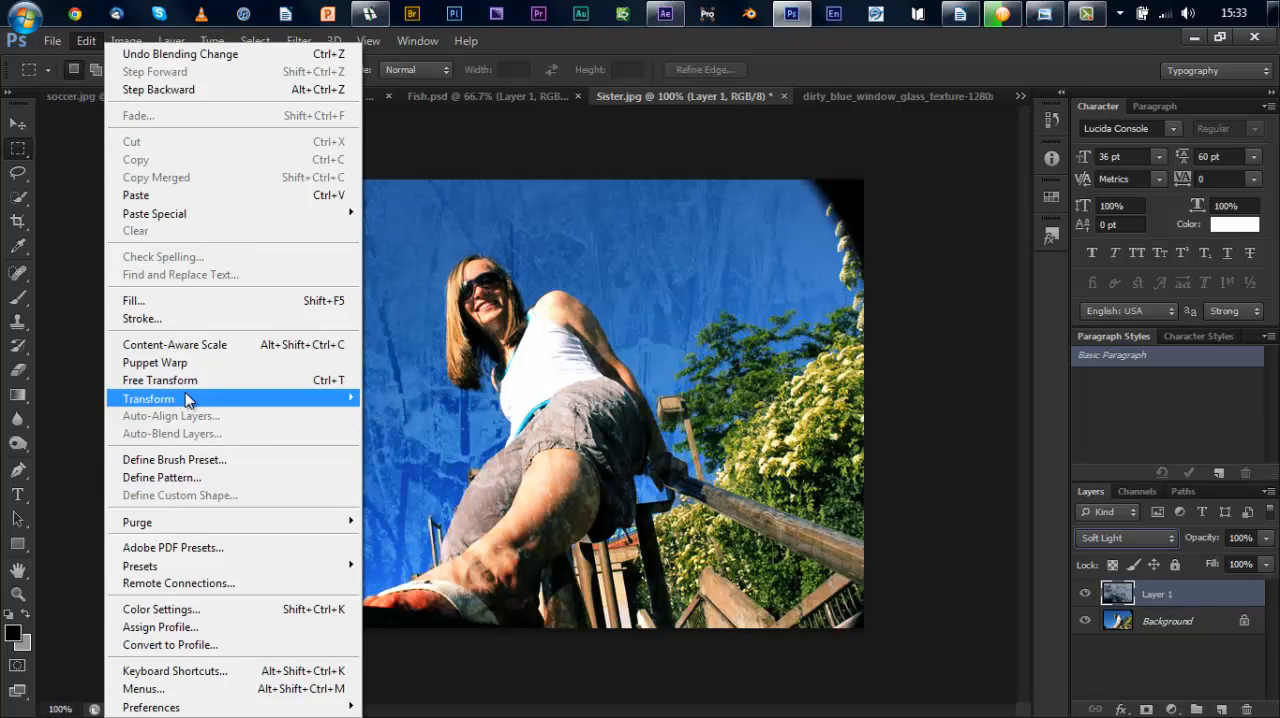
{"action": "mouse_move", "coordinate": [345, 398]}
{"action": "left_click", "coordinate": [406, 425]}
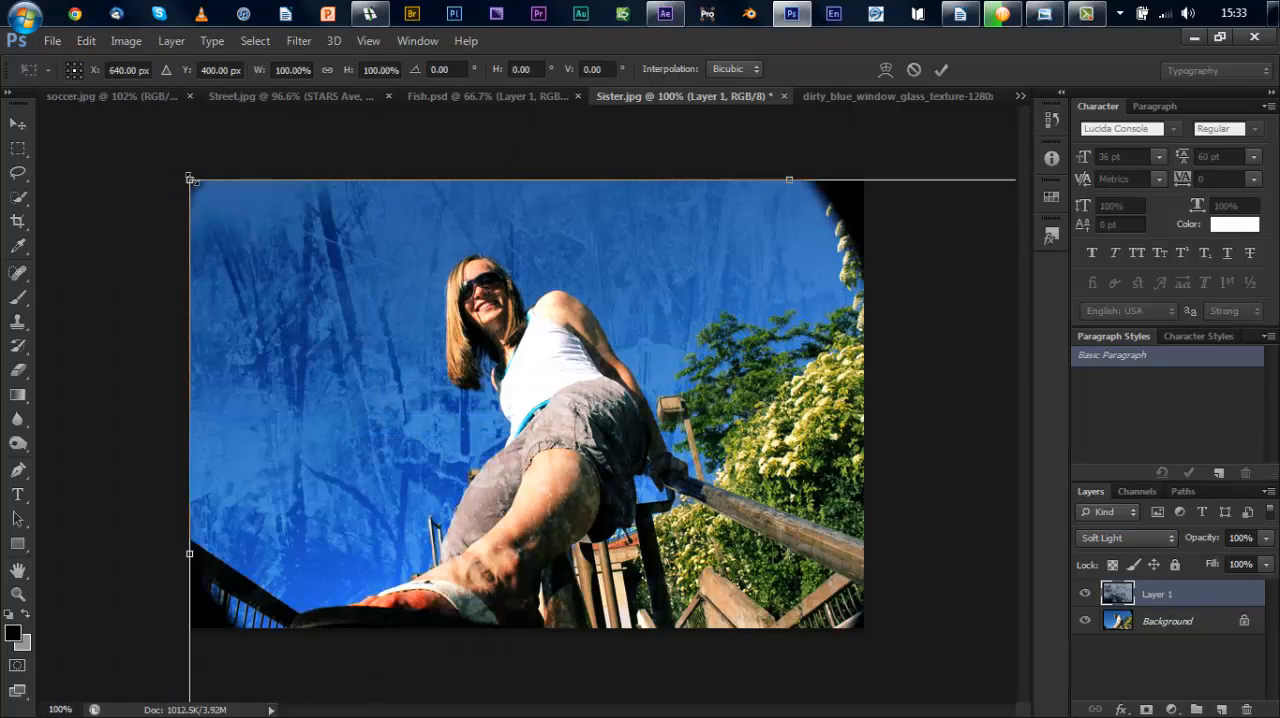
{"action": "left_click_drag", "start_coordinate": [191, 180], "coordinate": [699, 500]}
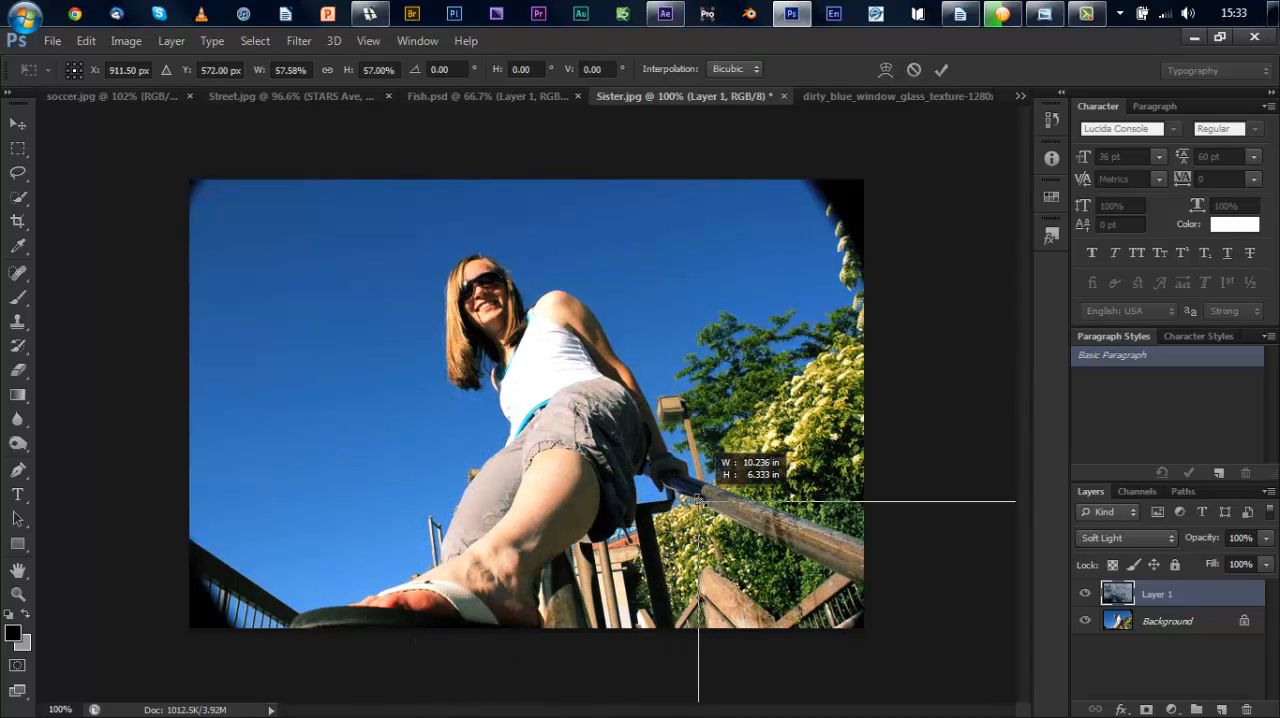
{"action": "left_click_drag", "start_coordinate": [365, 332], "coordinate": [350, 276]}
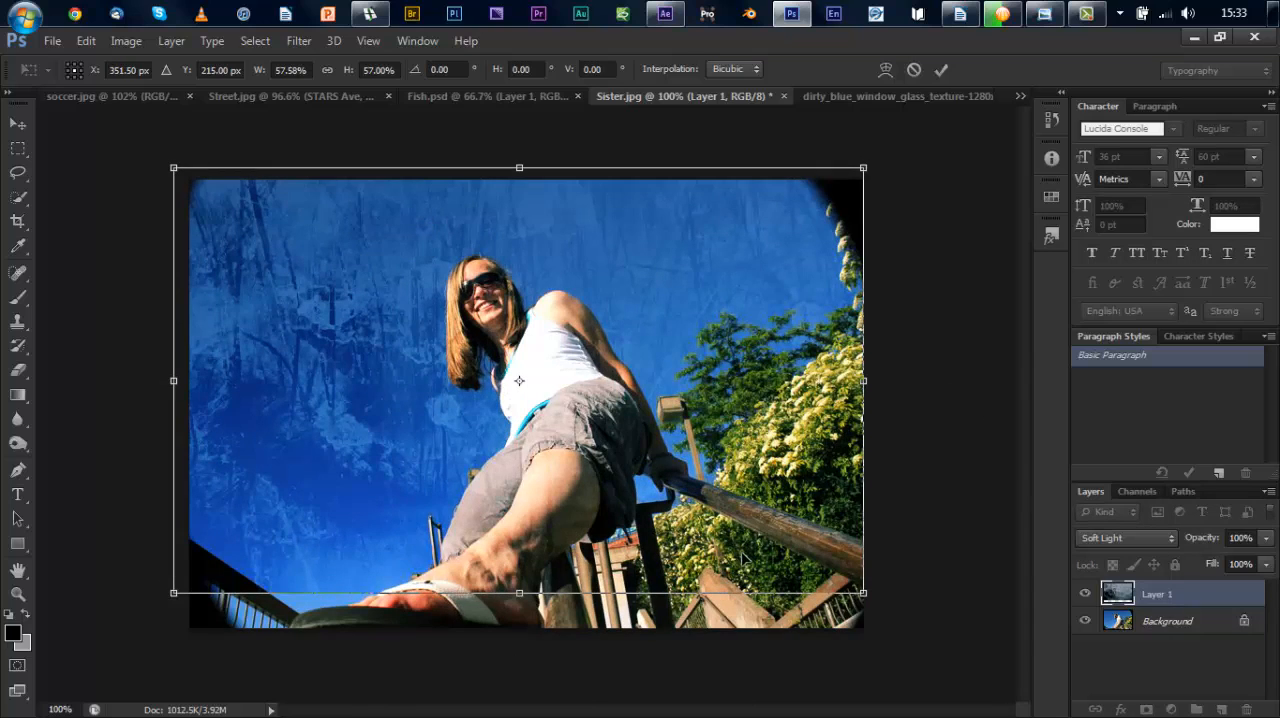
{"action": "left_click_drag", "start_coordinate": [861, 591], "coordinate": [862, 640]}
{"action": "key", "text": "Return"}
{"action": "key", "text": "m"}
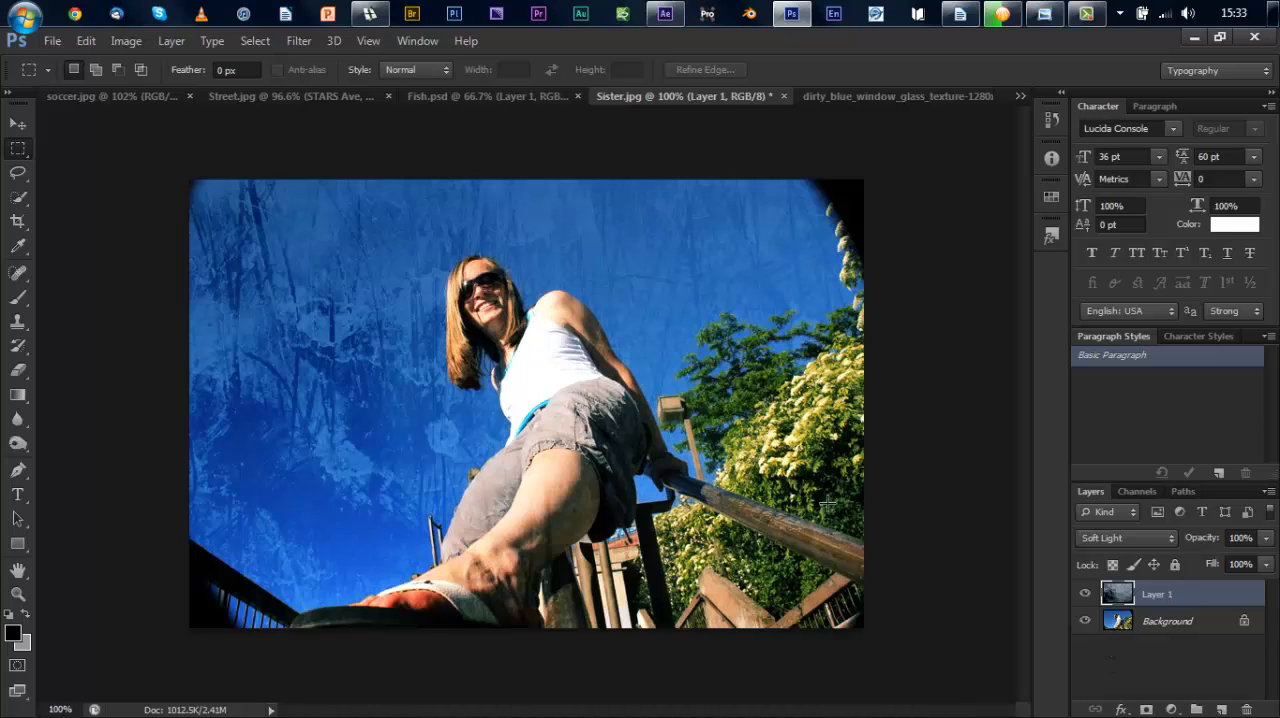
Step: Apply a Curves adjustment to the Background layer's Red channel with points at input 128, output 129 and input 179, output 200
{"action": "left_click", "coordinate": [1140, 624]}
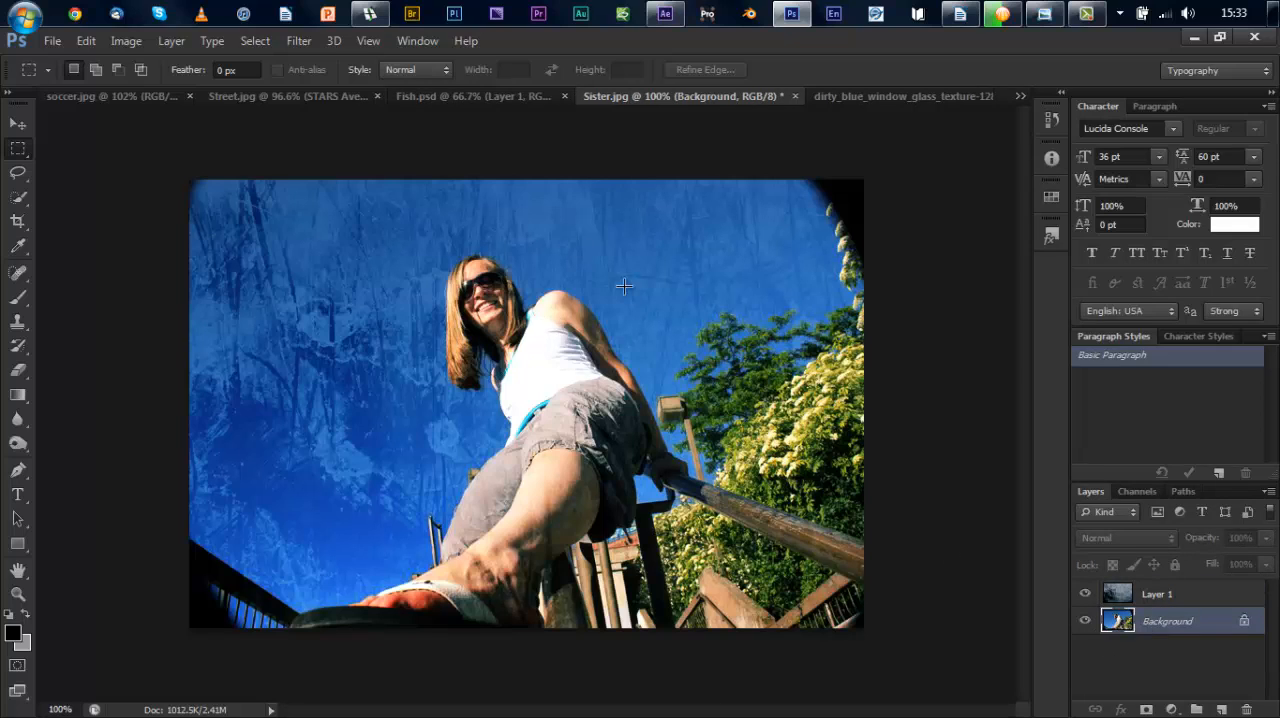
{"action": "left_click", "coordinate": [127, 45]}
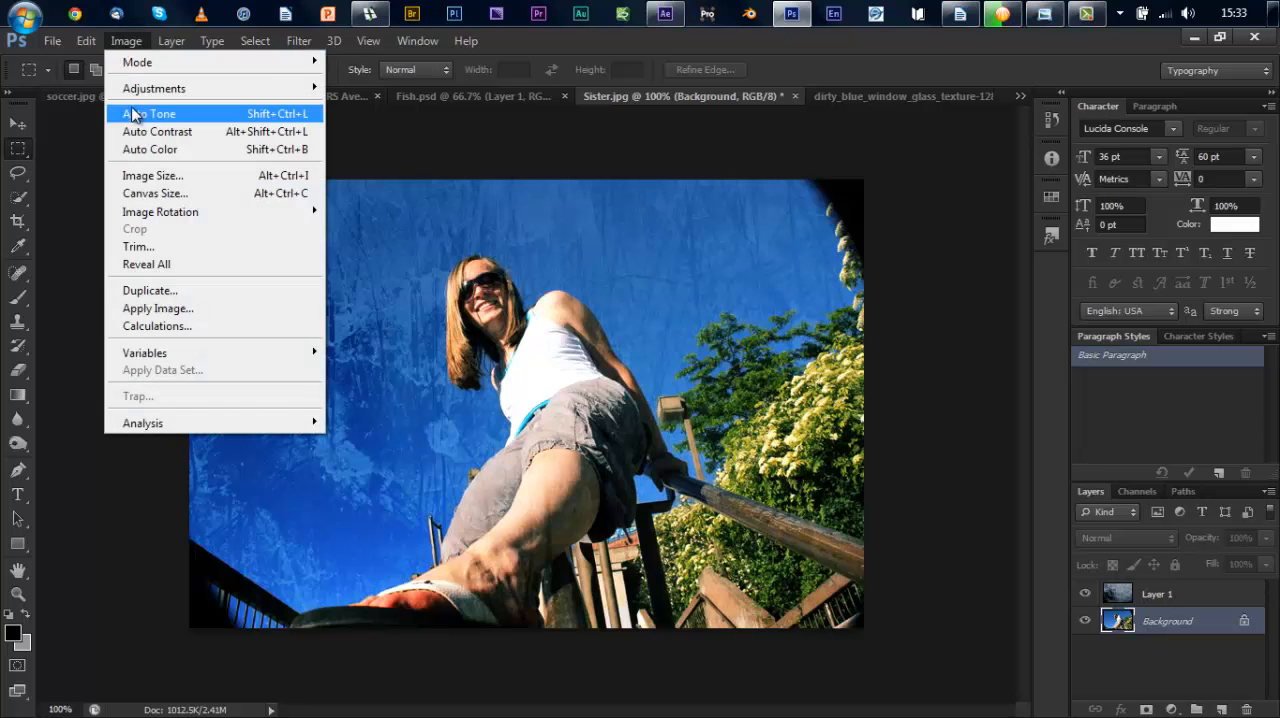
{"action": "mouse_move", "coordinate": [308, 95]}
{"action": "left_click", "coordinate": [404, 125]}
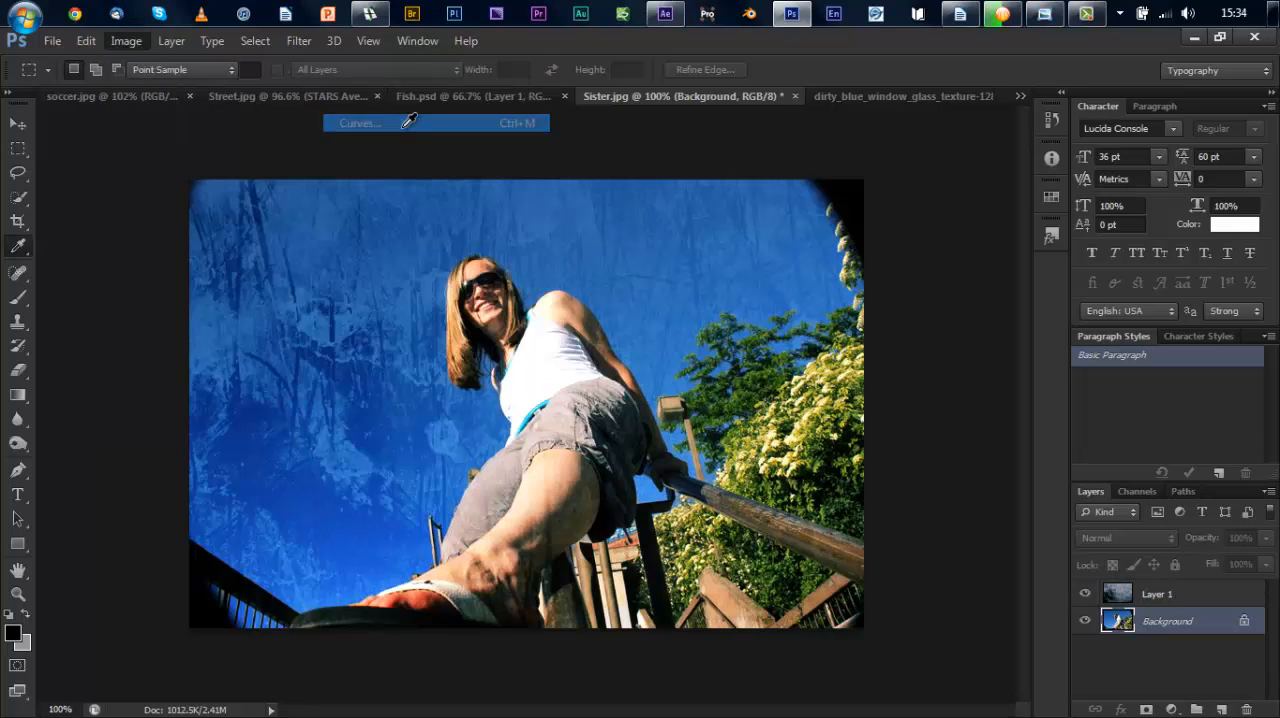
{"action": "left_click", "coordinate": [906, 160]}
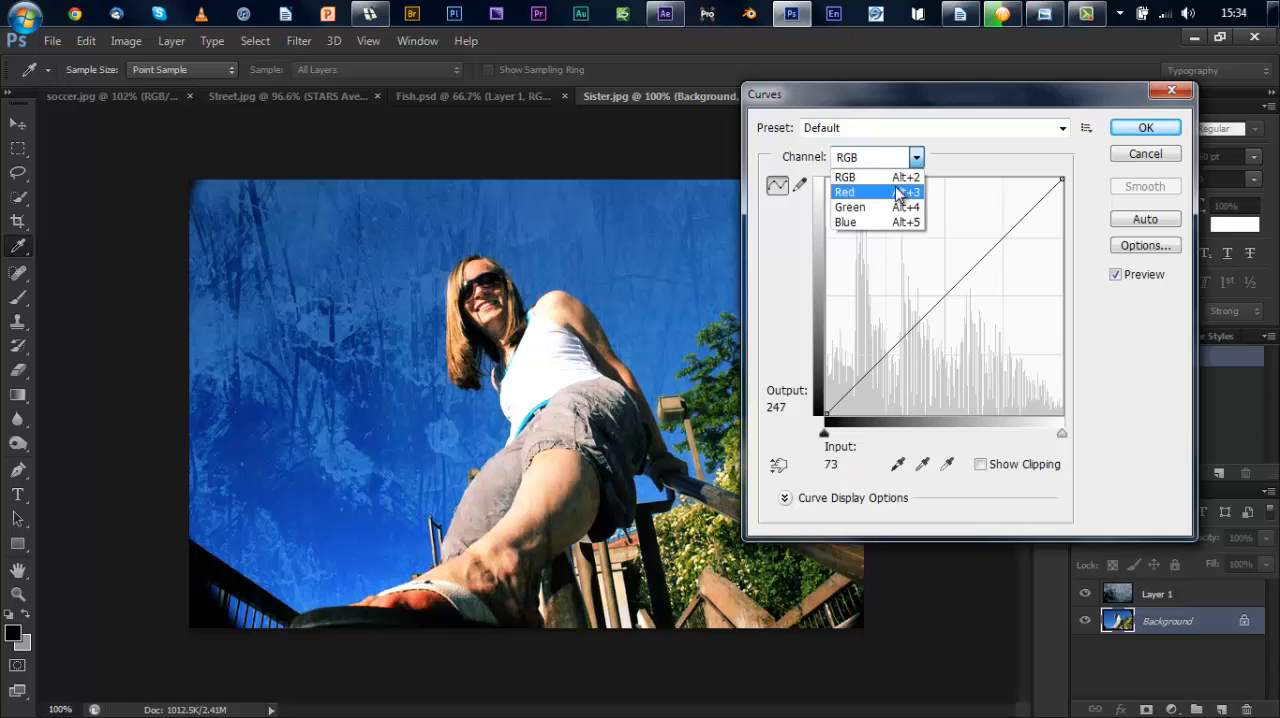
{"action": "left_click", "coordinate": [903, 194]}
{"action": "left_click", "coordinate": [945, 295]}
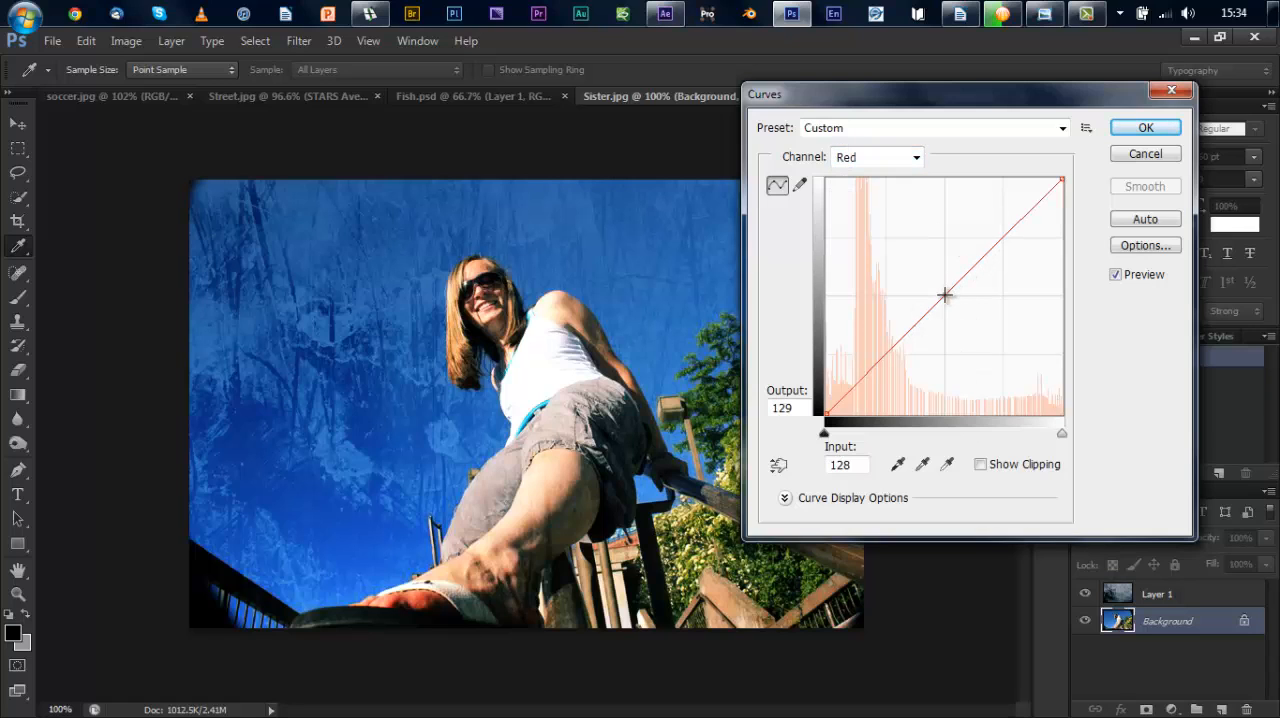
{"action": "left_click_drag", "start_coordinate": [1002, 233], "coordinate": [991, 230]}
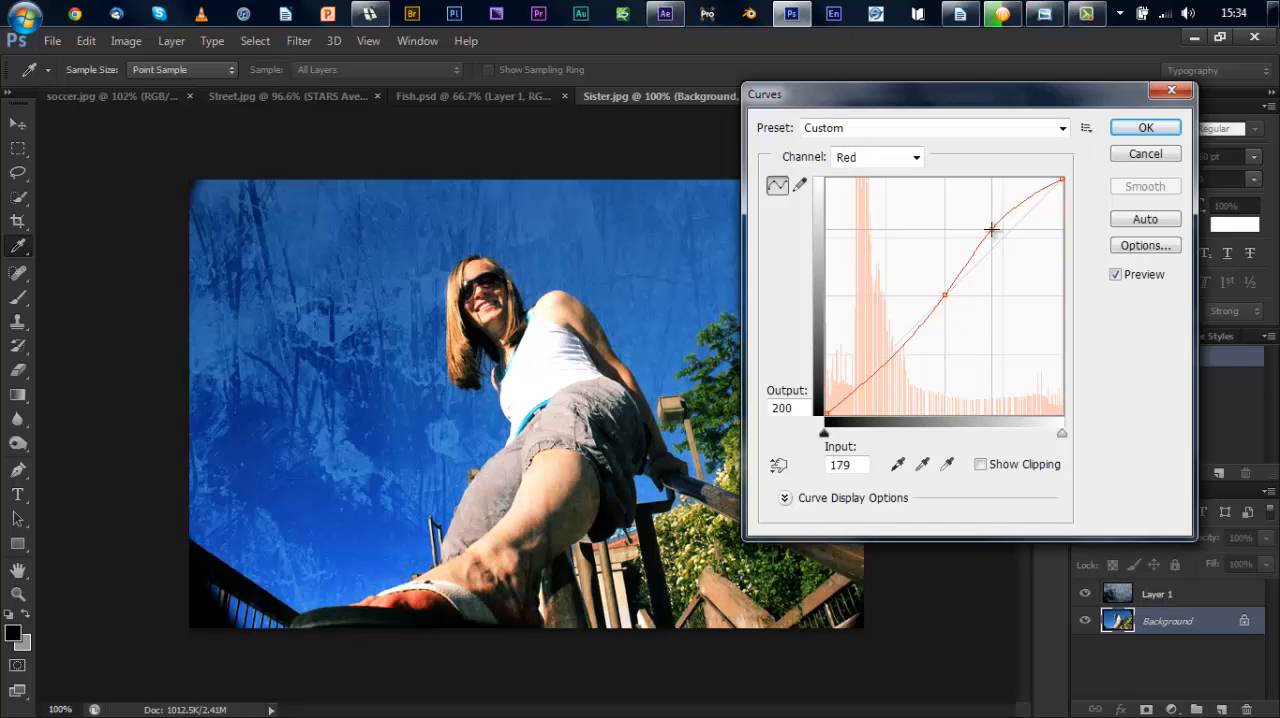
{"action": "left_click", "coordinate": [1143, 129]}
Step: Start a Hue/Saturation adjustment on the Background layer
{"action": "left_click", "coordinate": [122, 44]}
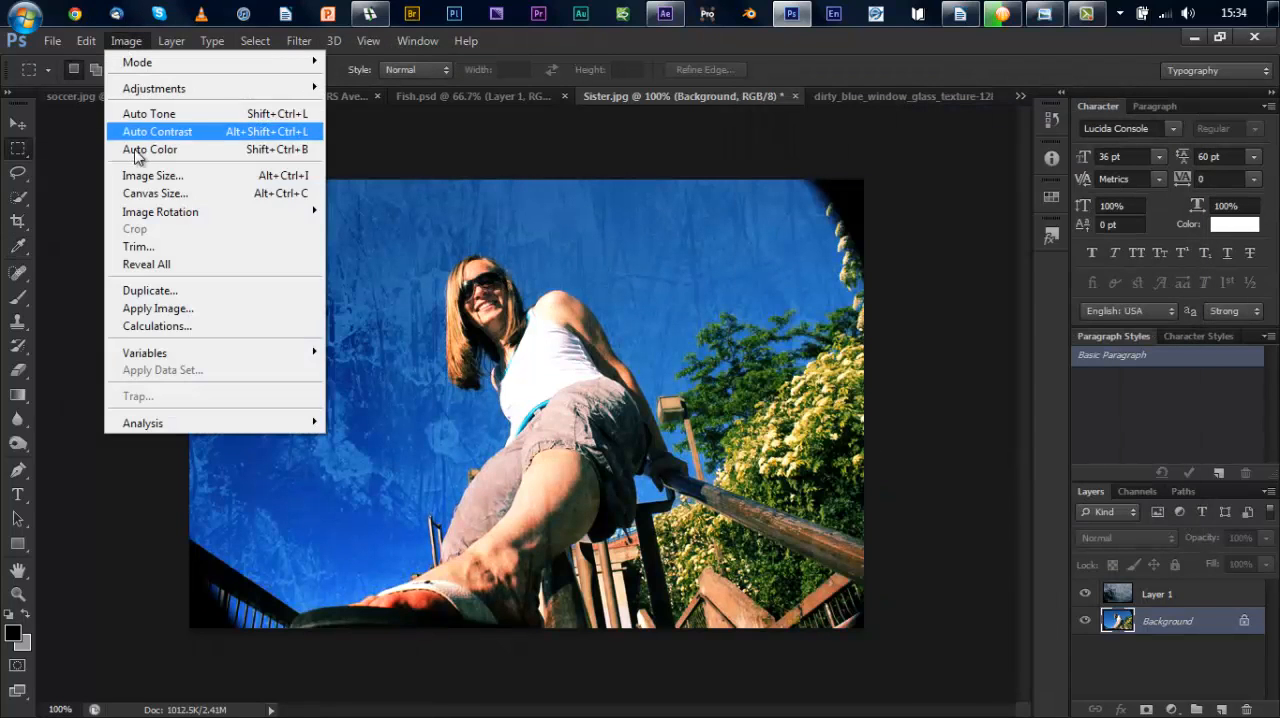
{"action": "mouse_move", "coordinate": [171, 89]}
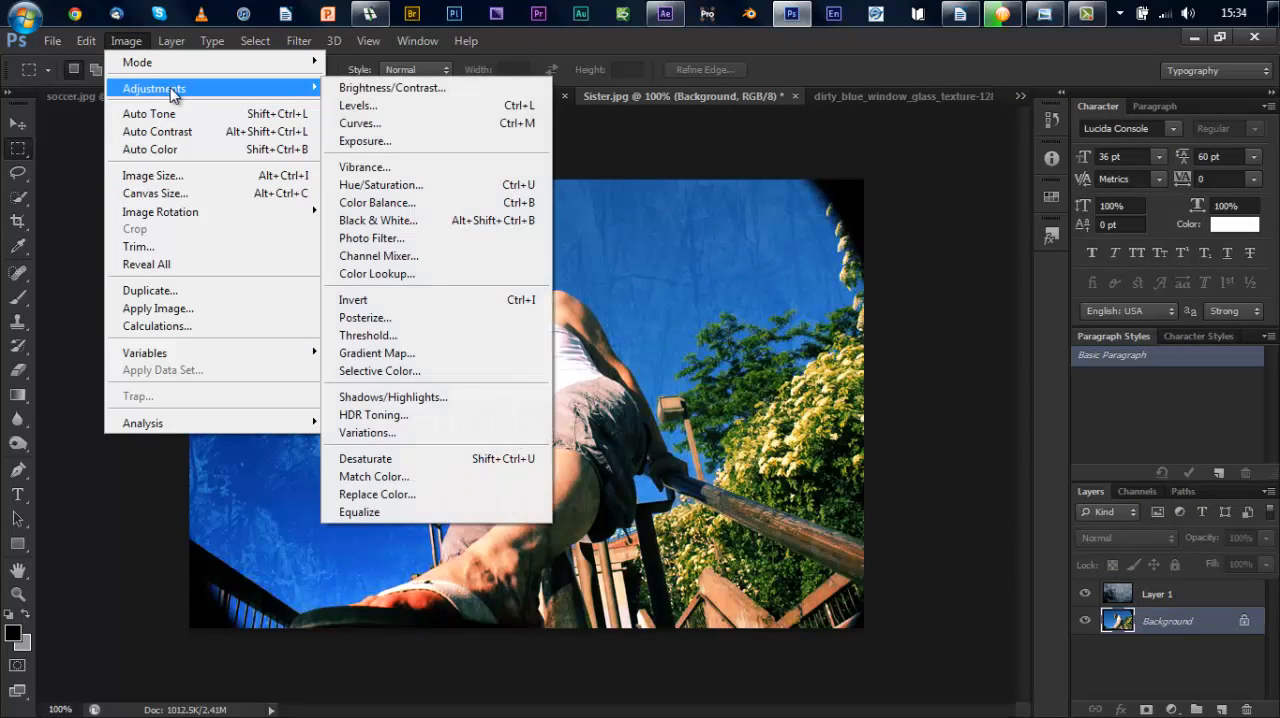
{"action": "left_click", "coordinate": [417, 186]}
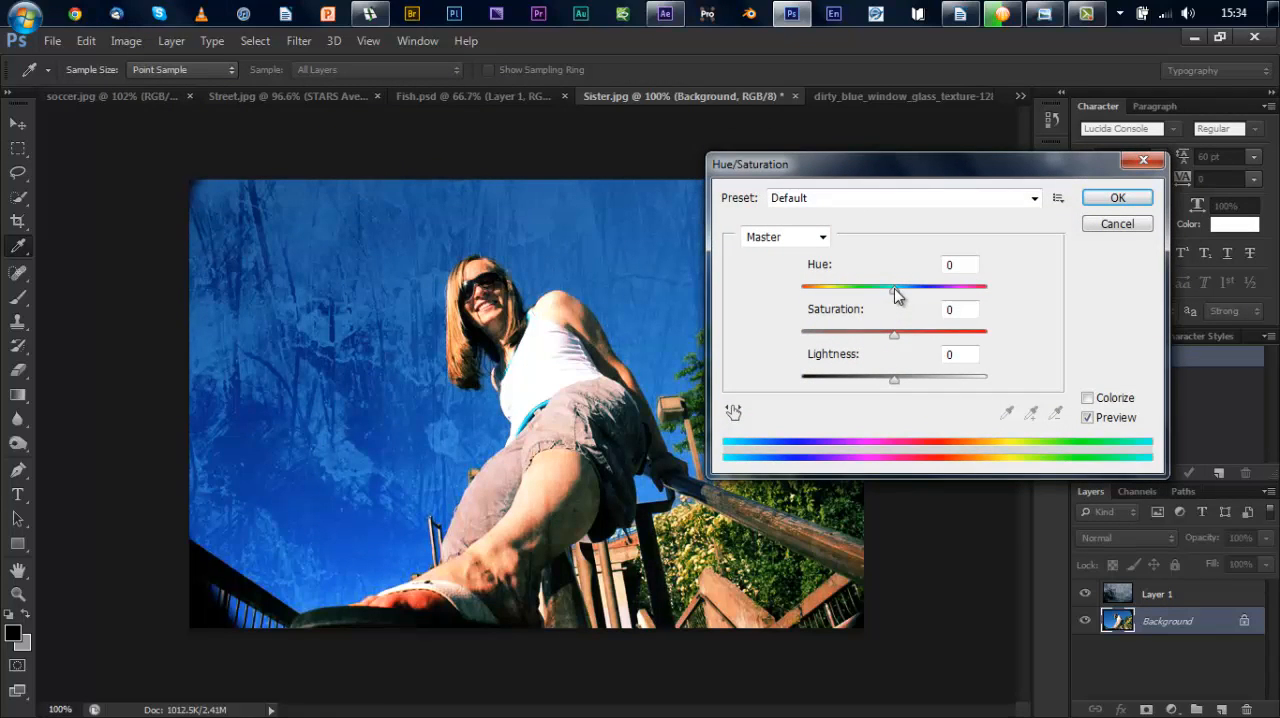
Step: Try shifting the Master hue to -180 and undo the hue change
{"action": "left_click_drag", "start_coordinate": [895, 292], "coordinate": [791, 306]}
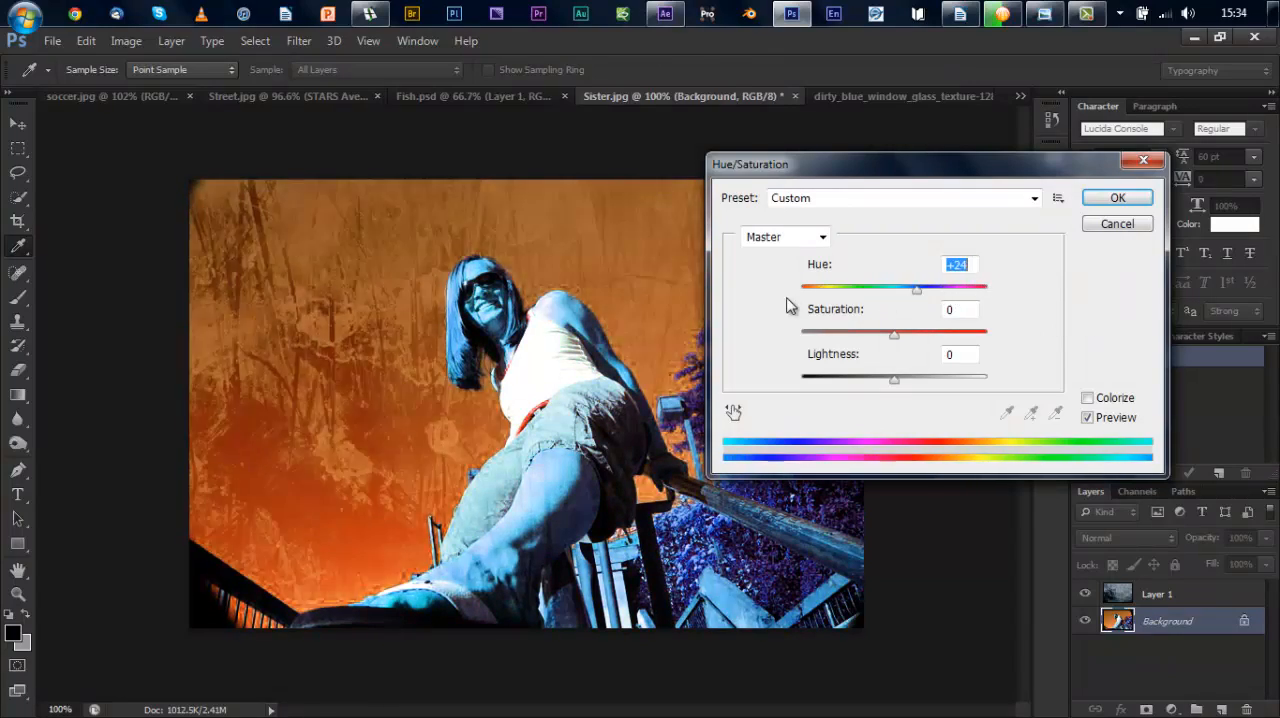
{"action": "left_click_drag", "start_coordinate": [922, 300], "coordinate": [771, 307]}
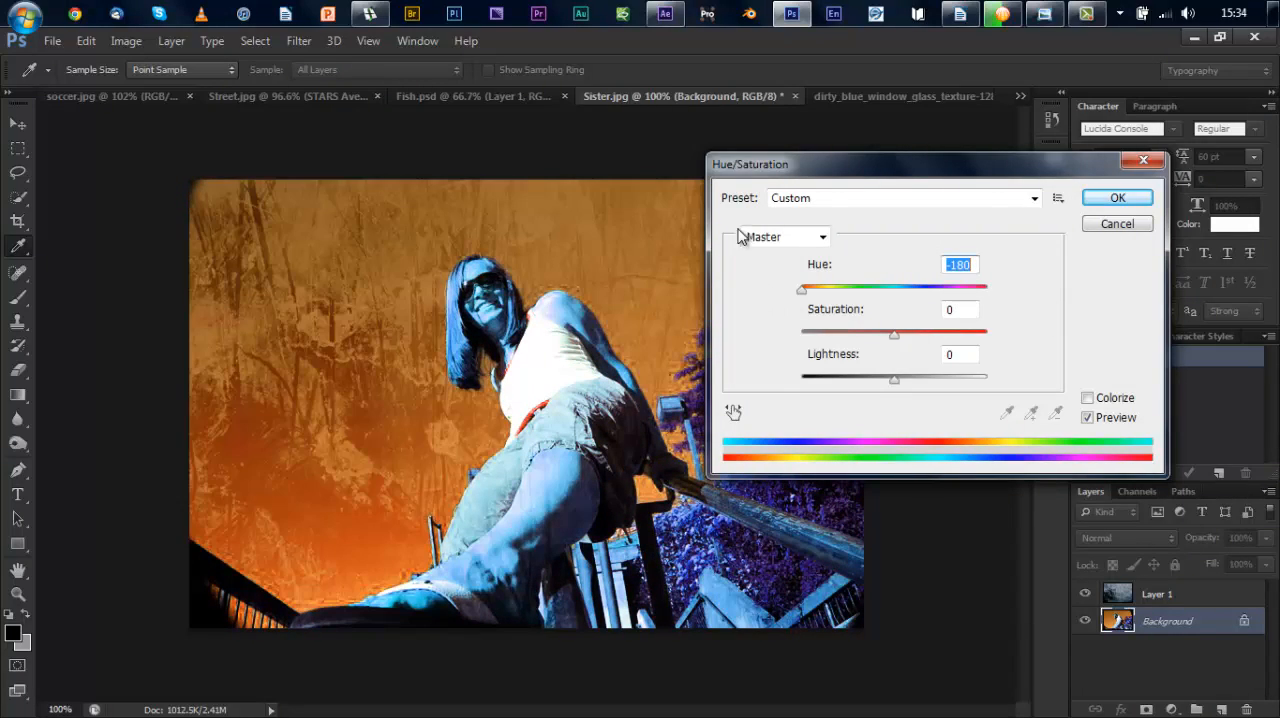
{"action": "left_click_drag", "start_coordinate": [752, 170], "coordinate": [840, 124]}
{"action": "key", "text": "ctrl+z"}
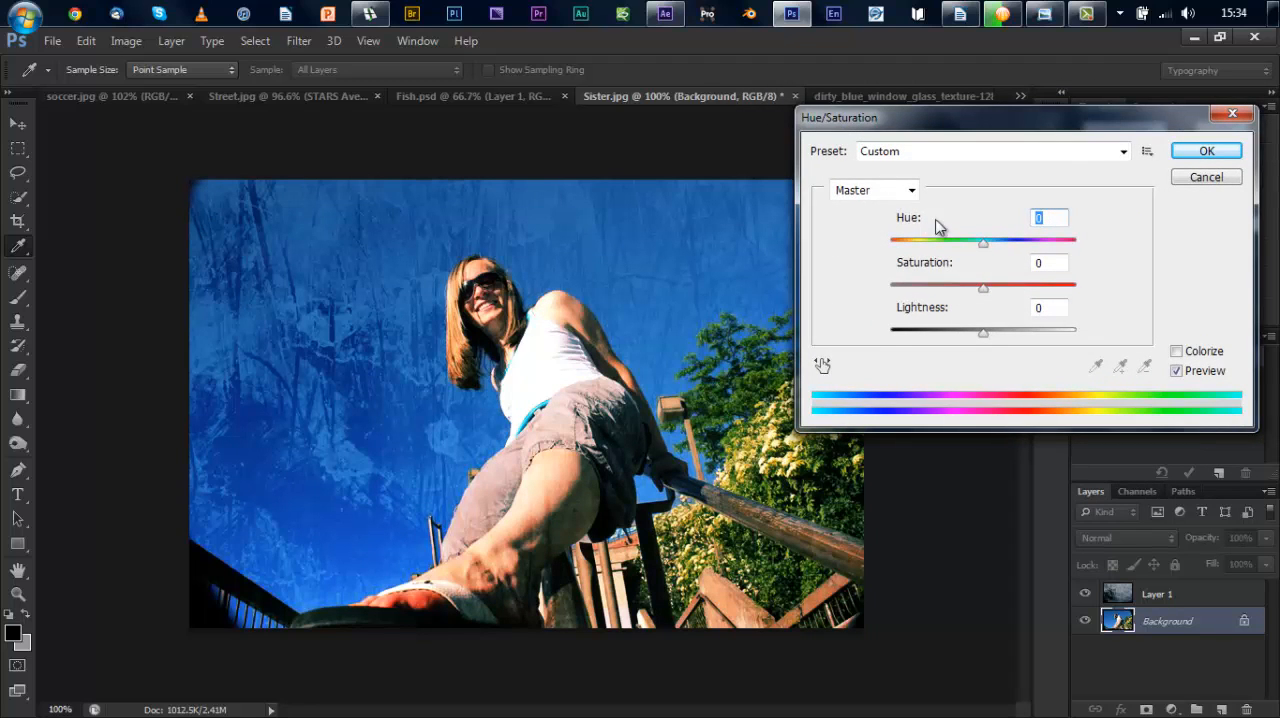
Step: Raise the saturation of the Reds to +14 in the Hue/Saturation adjustment
{"action": "left_click", "coordinate": [908, 191]}
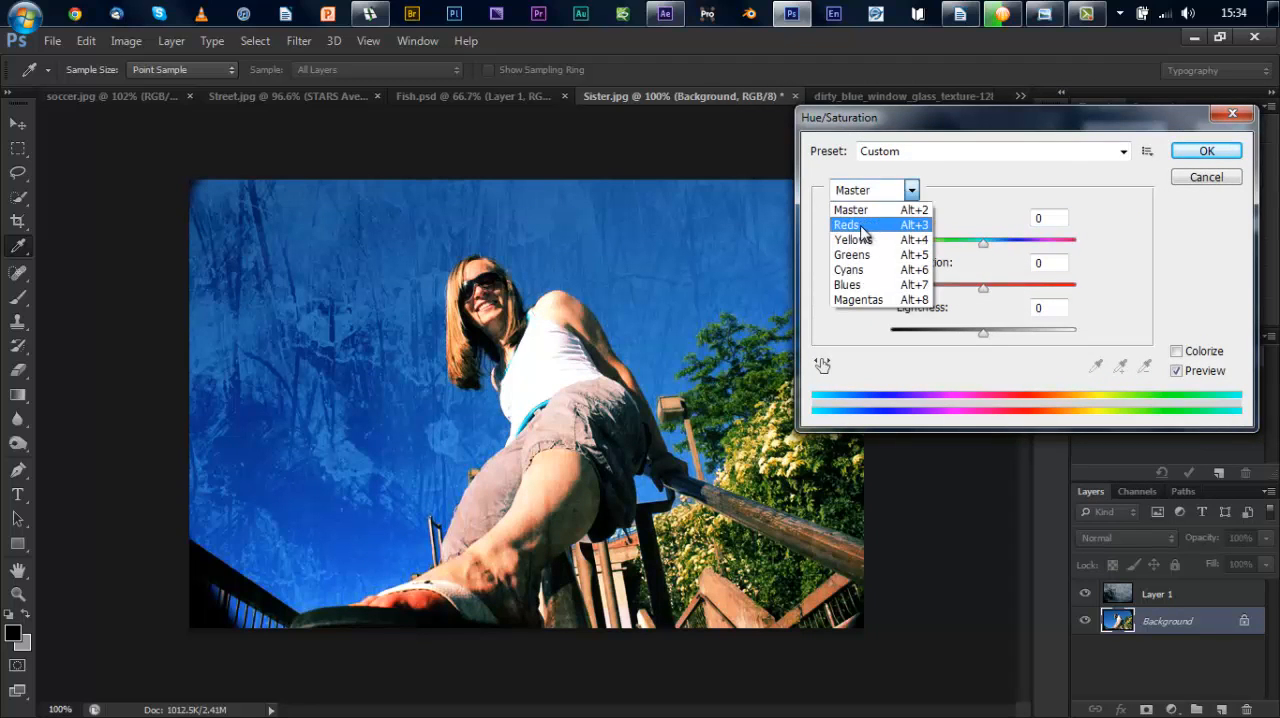
{"action": "left_click", "coordinate": [850, 225]}
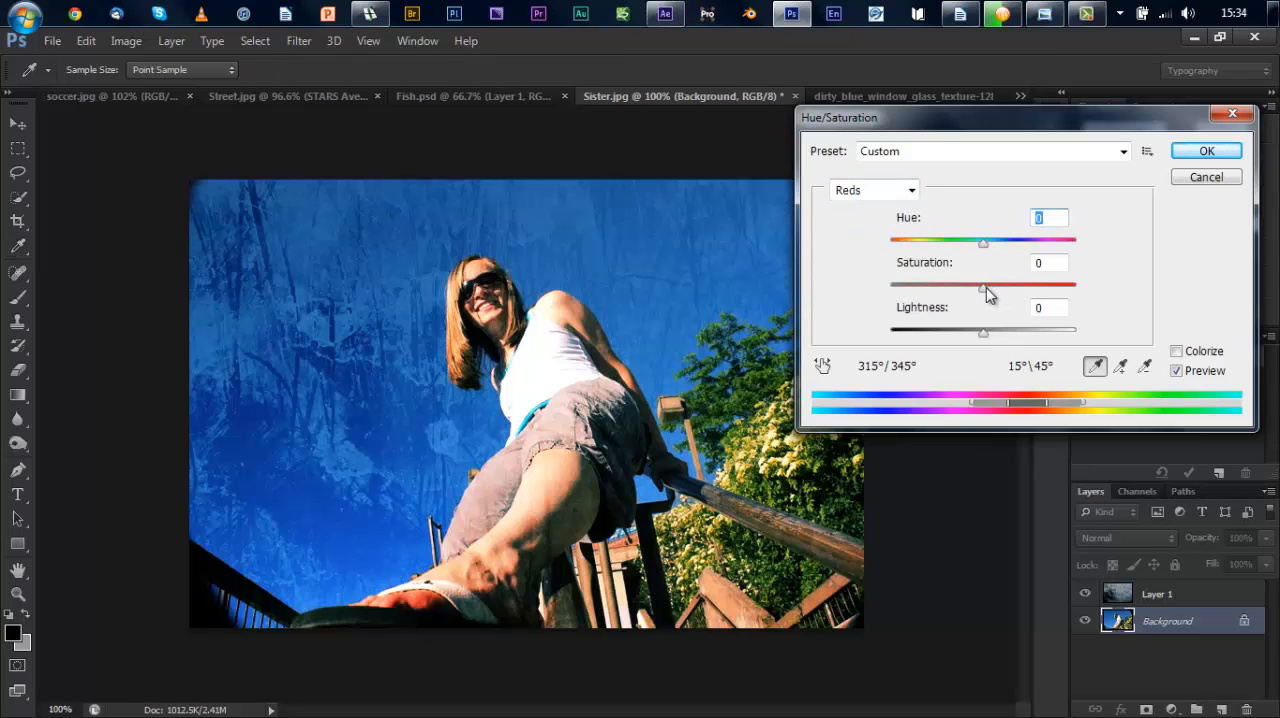
{"action": "mouse_move", "coordinate": [986, 287]}
{"action": "left_mouse_down"}
{"action": "mouse_move", "coordinate": [1025, 290]}
{"action": "mouse_move", "coordinate": [996, 291]}
{"action": "left_mouse_up"}
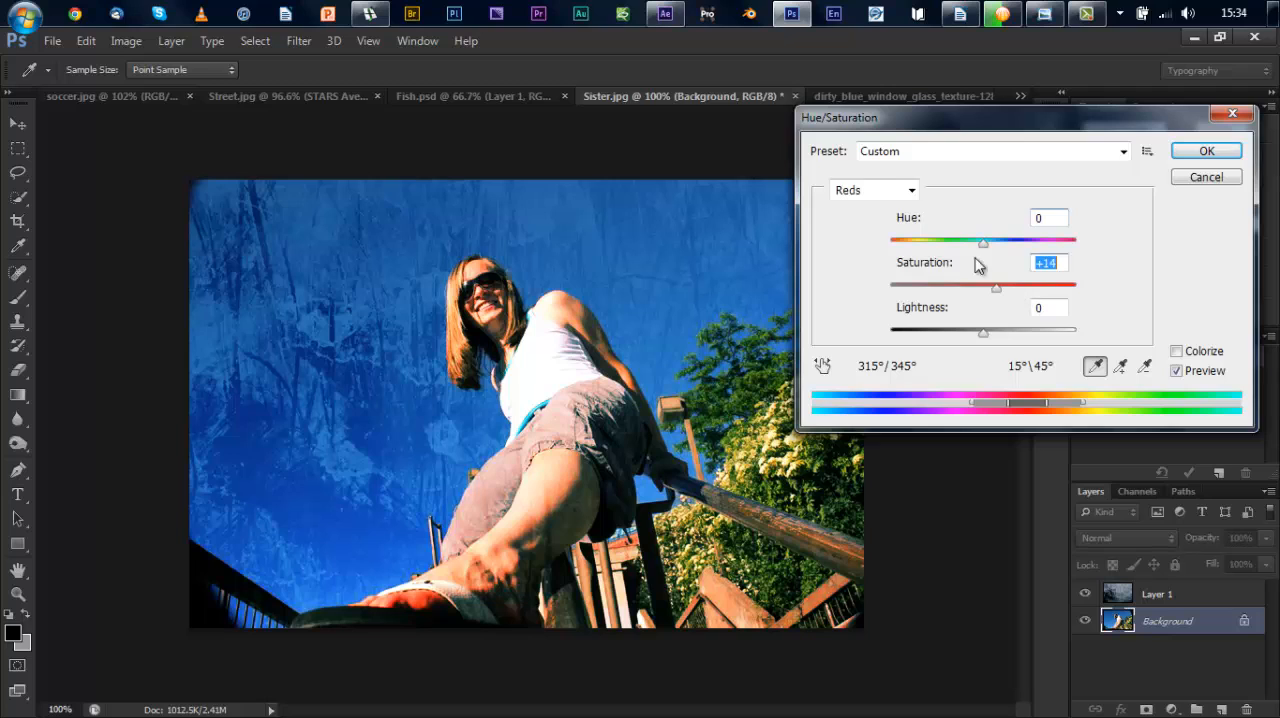
Step: Widen the Yellows range toward the reds to start at 7°/27°, raise the Yellows' saturation, and apply the Hue/Saturation adjustment
{"action": "left_click", "coordinate": [911, 190]}
{"action": "left_click", "coordinate": [889, 255]}
{"action": "left_click", "coordinate": [894, 190]}
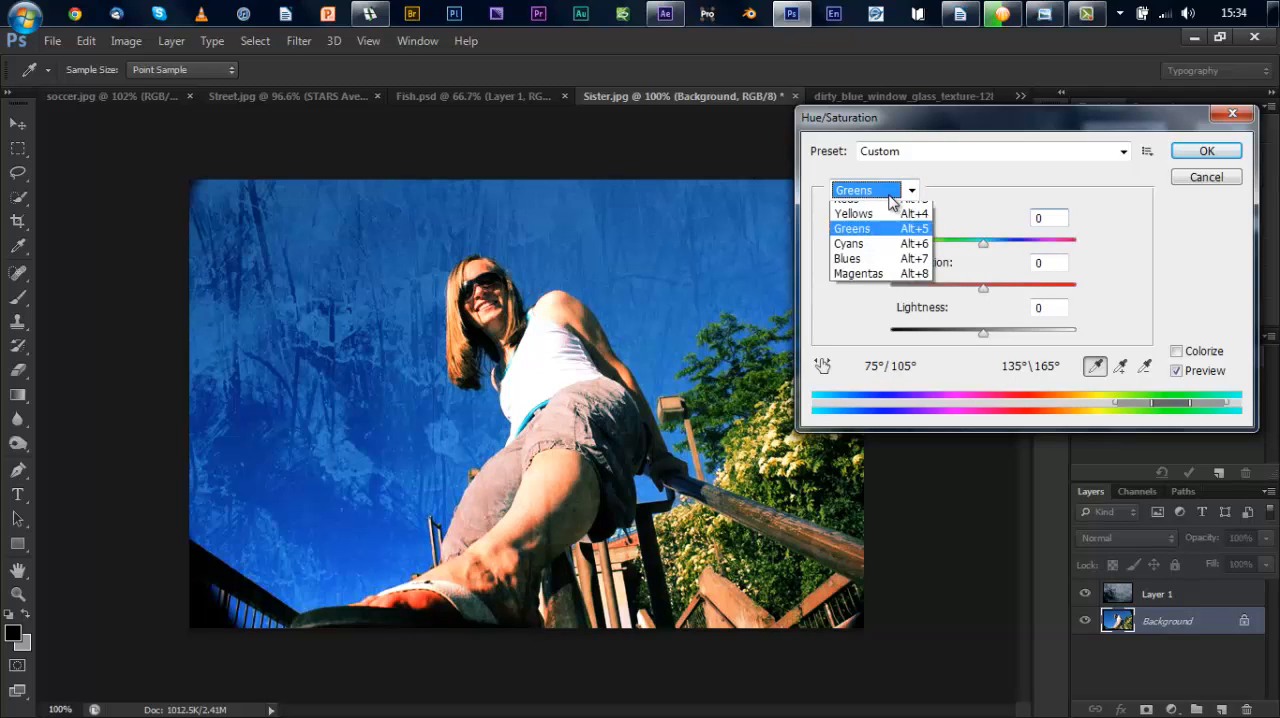
{"action": "left_click", "coordinate": [886, 242]}
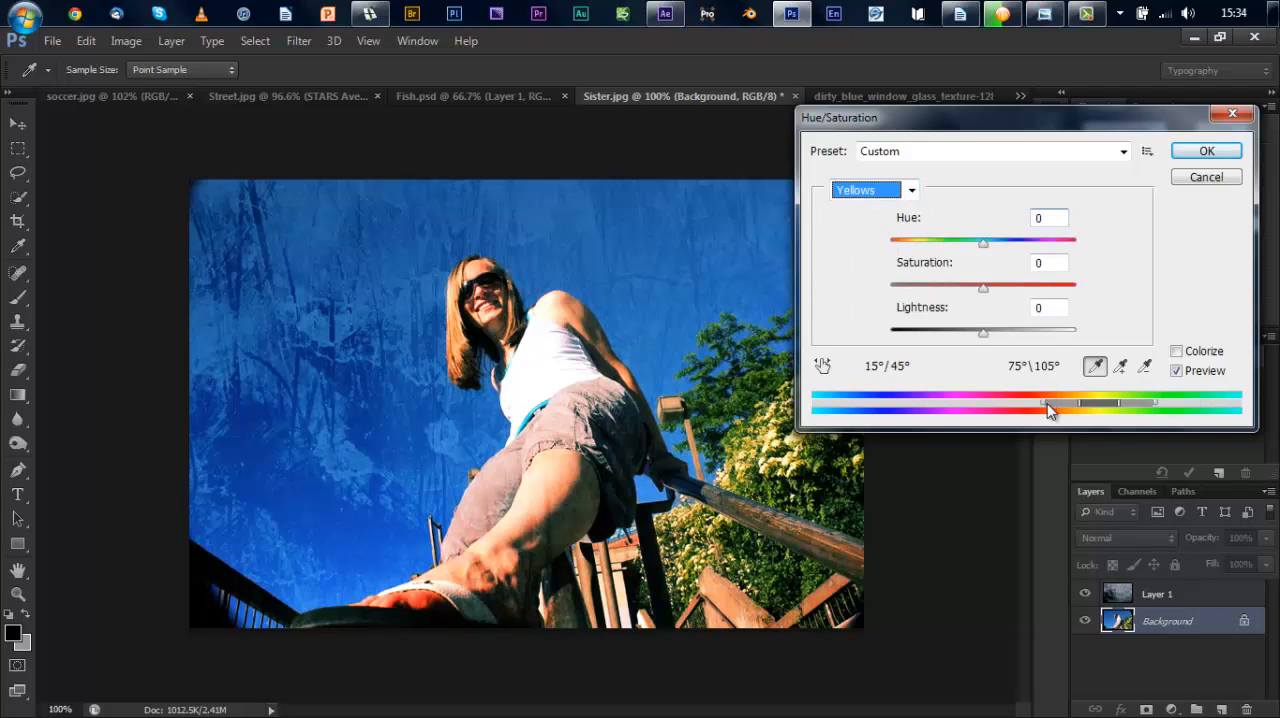
{"action": "left_click_drag", "start_coordinate": [1077, 402], "coordinate": [1037, 405]}
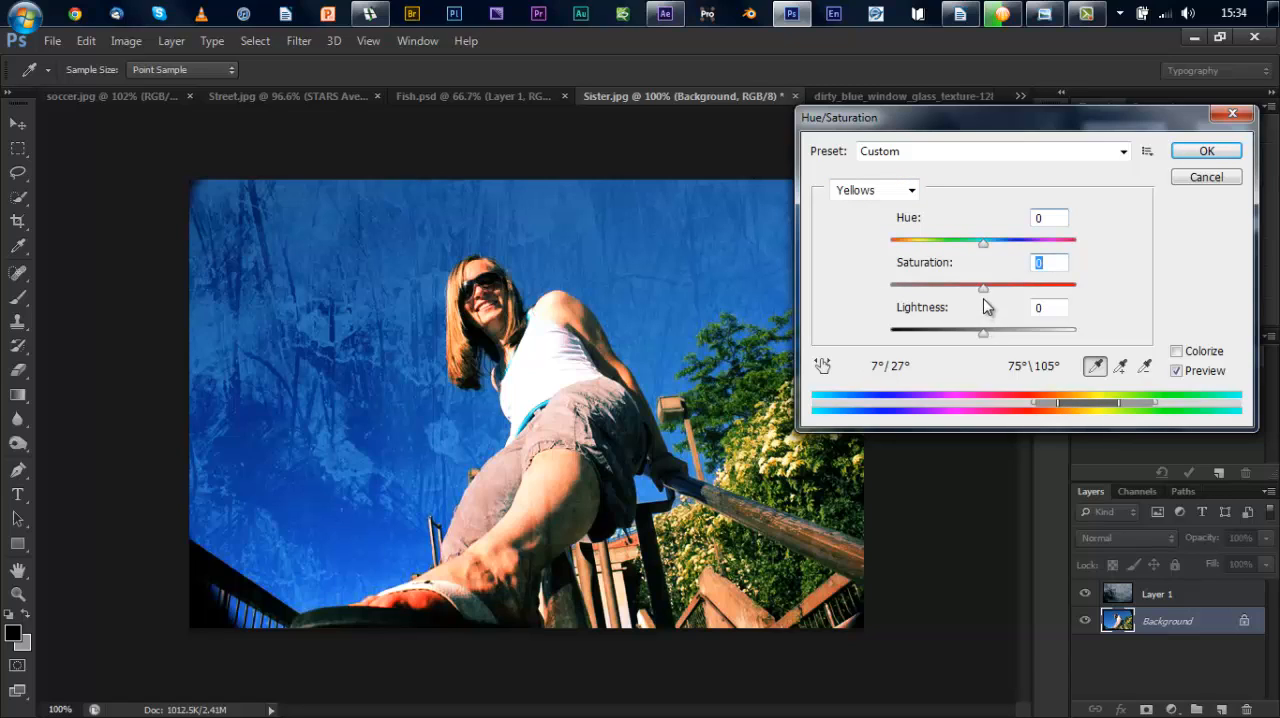
{"action": "left_click_drag", "start_coordinate": [983, 288], "coordinate": [1001, 293]}
{"action": "left_click_drag", "start_coordinate": [1003, 292], "coordinate": [1006, 292]}
{"action": "left_click", "coordinate": [1207, 151]}
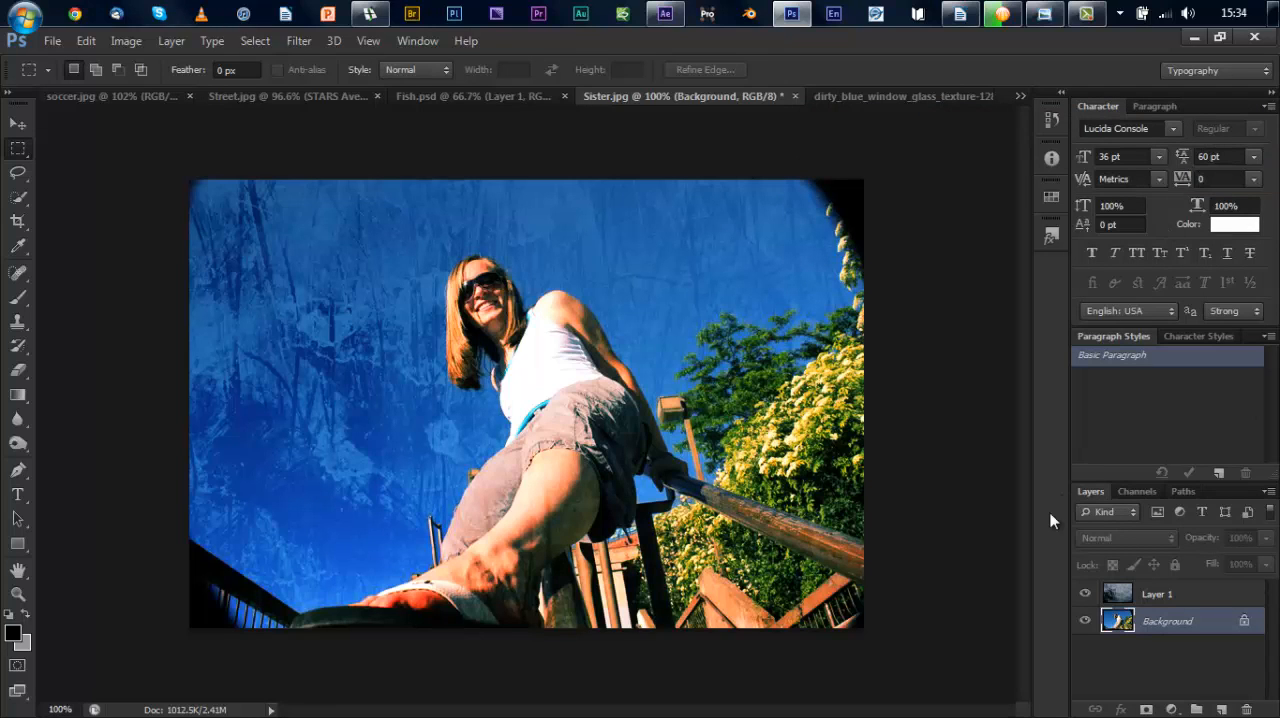
Step: View the original Sister photo in Windows Photo Viewer for comparison, and return to the edited version in Photoshop
{"action": "left_click", "coordinate": [1046, 14]}
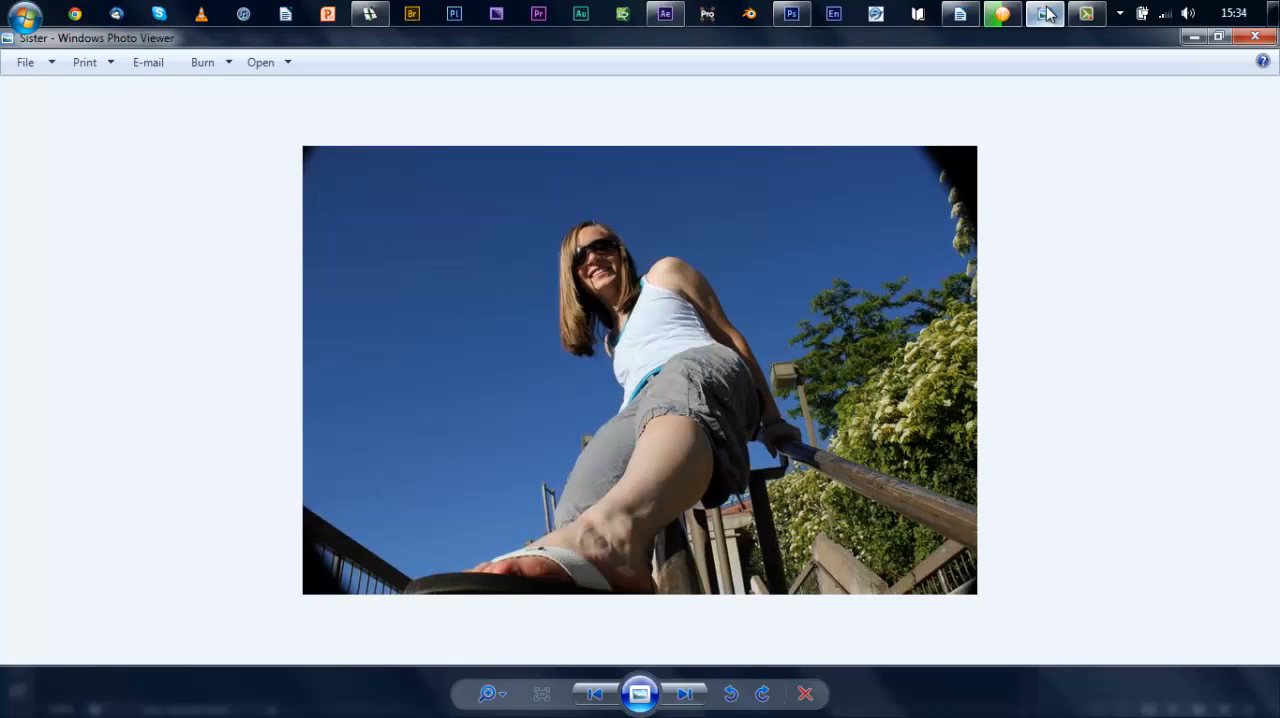
{"action": "left_click", "coordinate": [806, 16]}
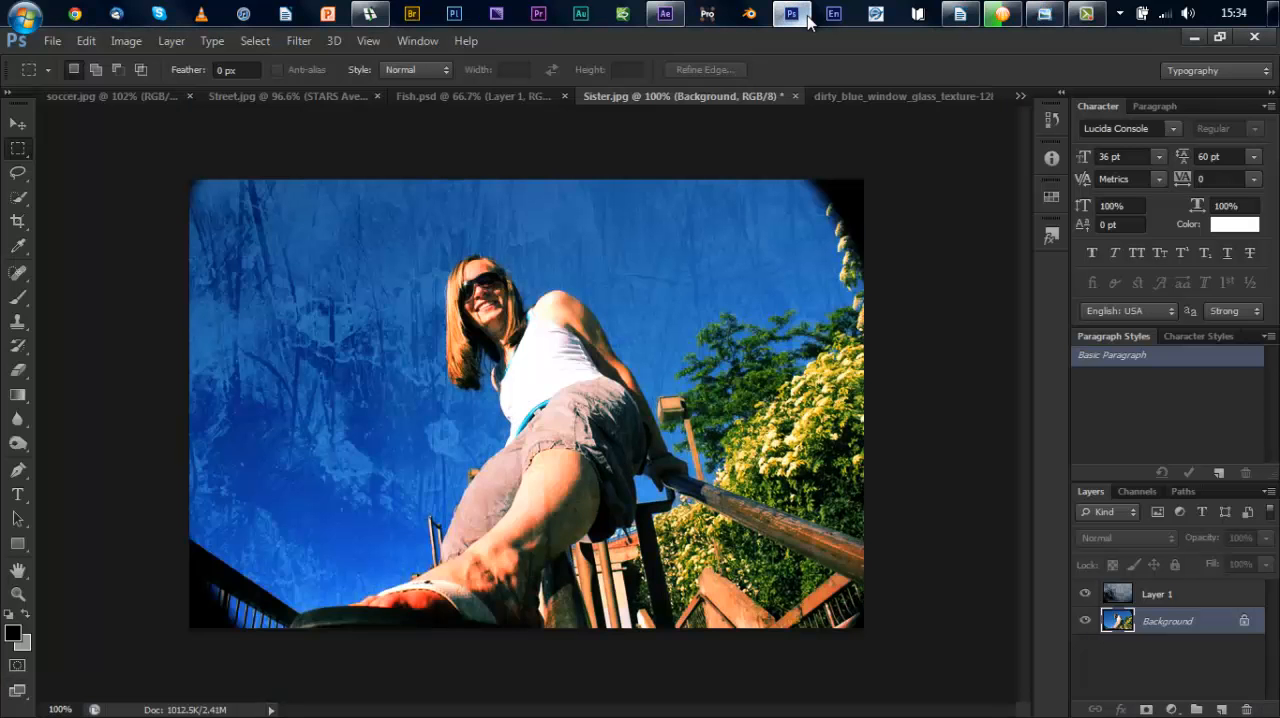